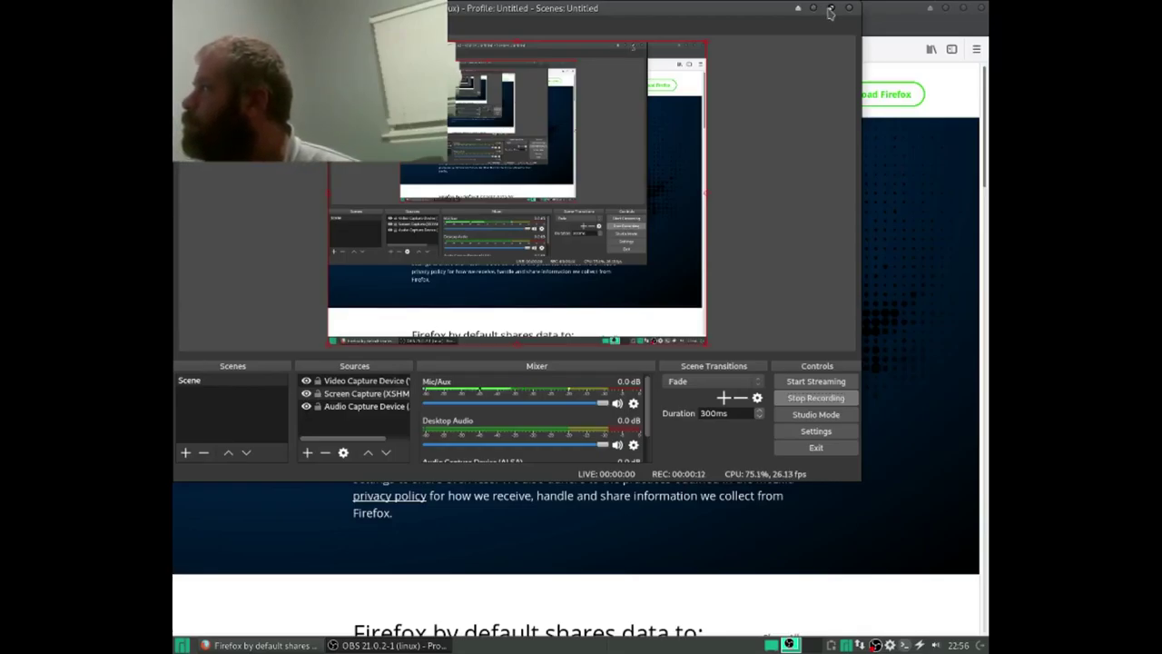
Step: Close Firefox and minimise OBS so only the Manjaro Xfce wallpaper is showing
click(814, 9)
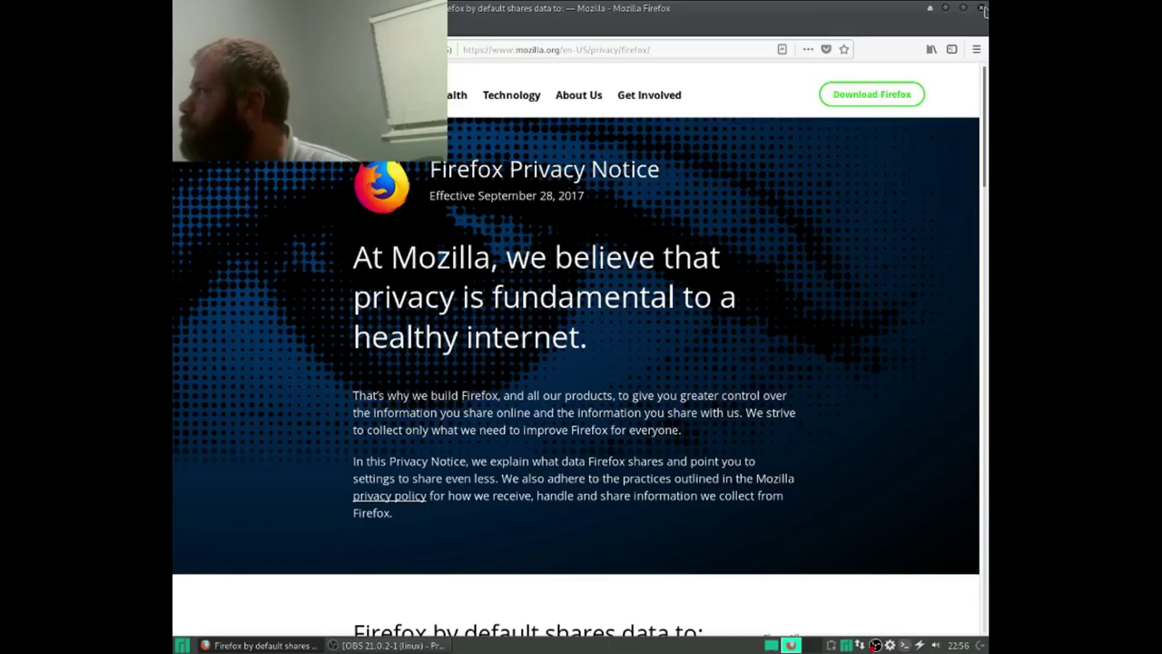
click(981, 8)
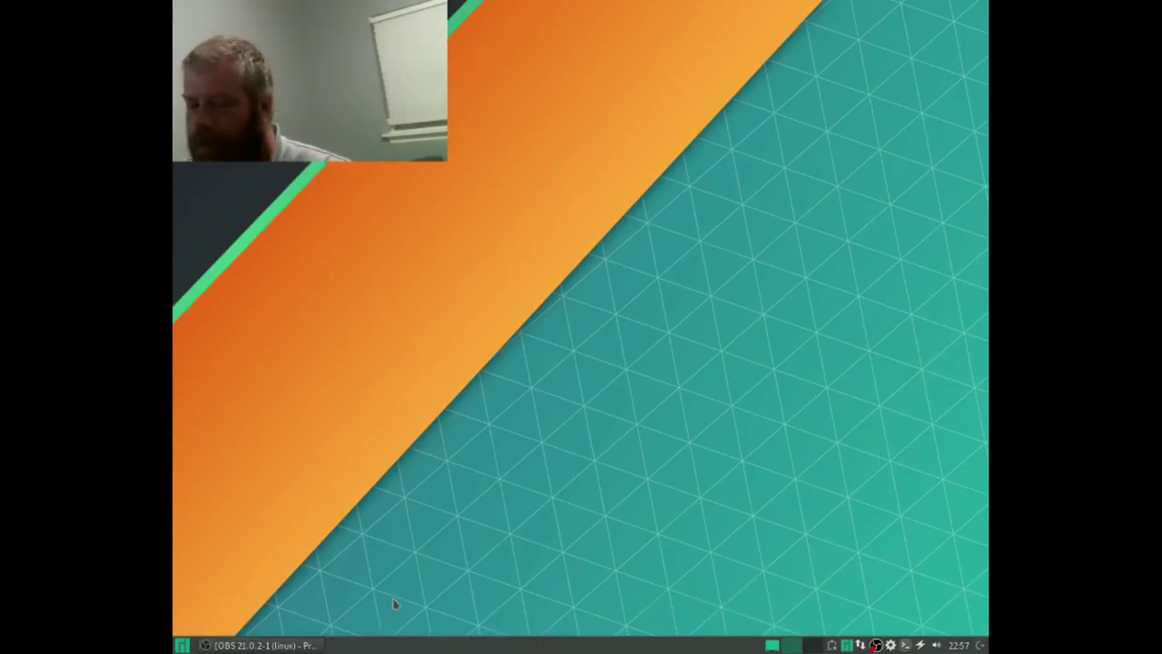
key(alt+Tab)
key(alt+Tab)
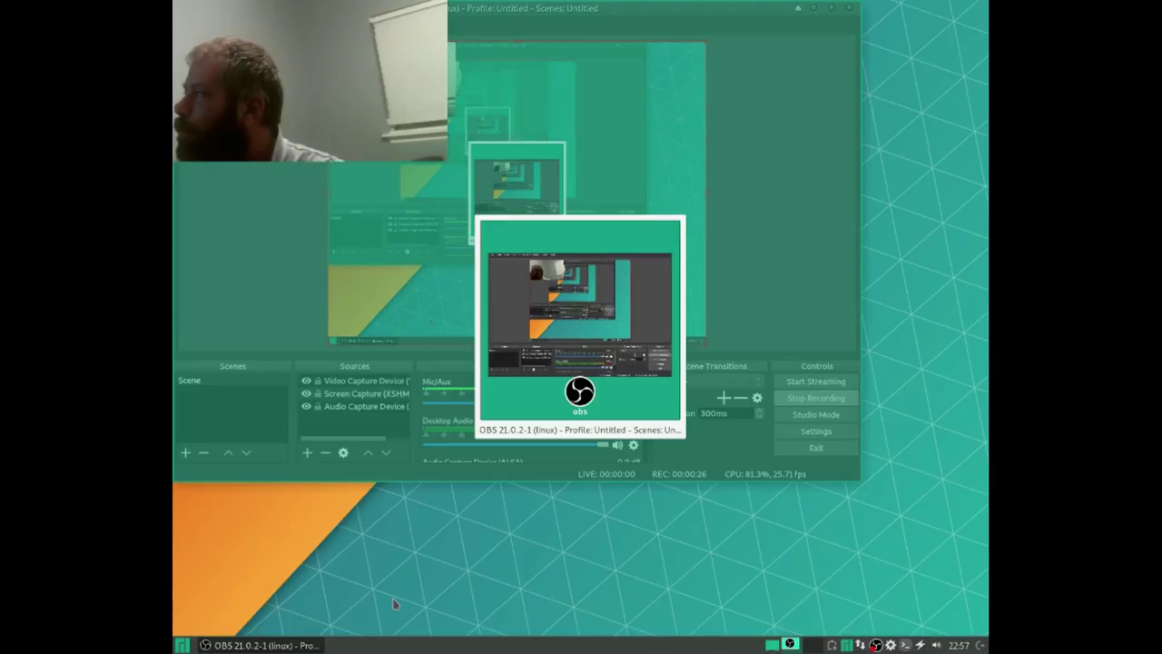
click(818, 7)
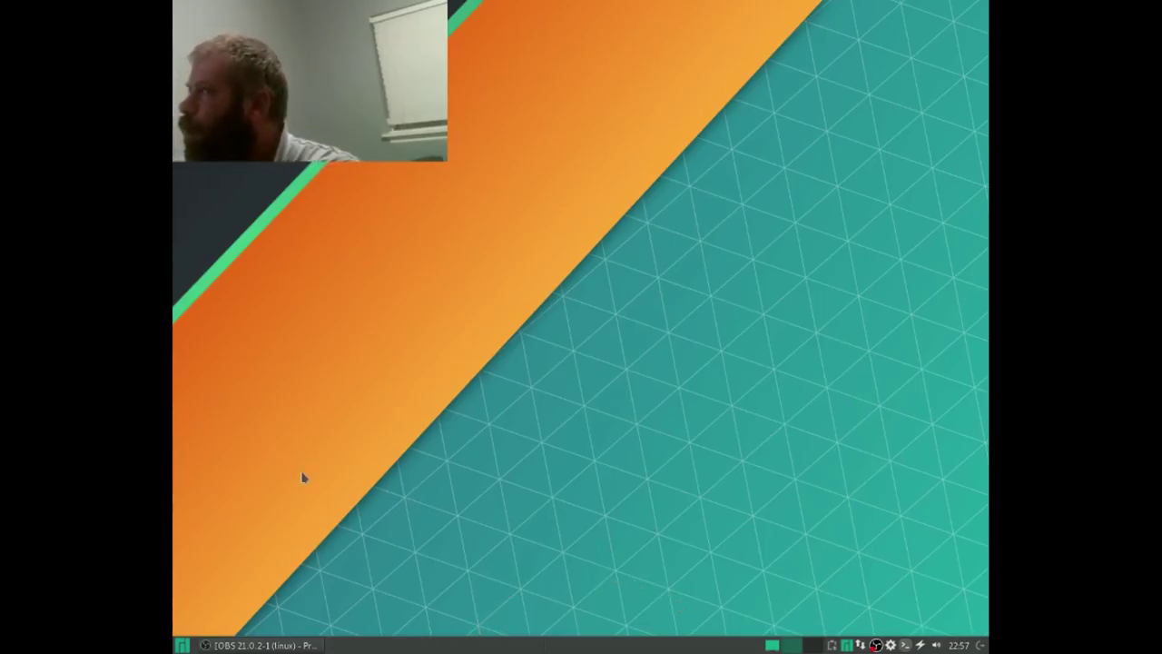
click(186, 644)
click(829, 408)
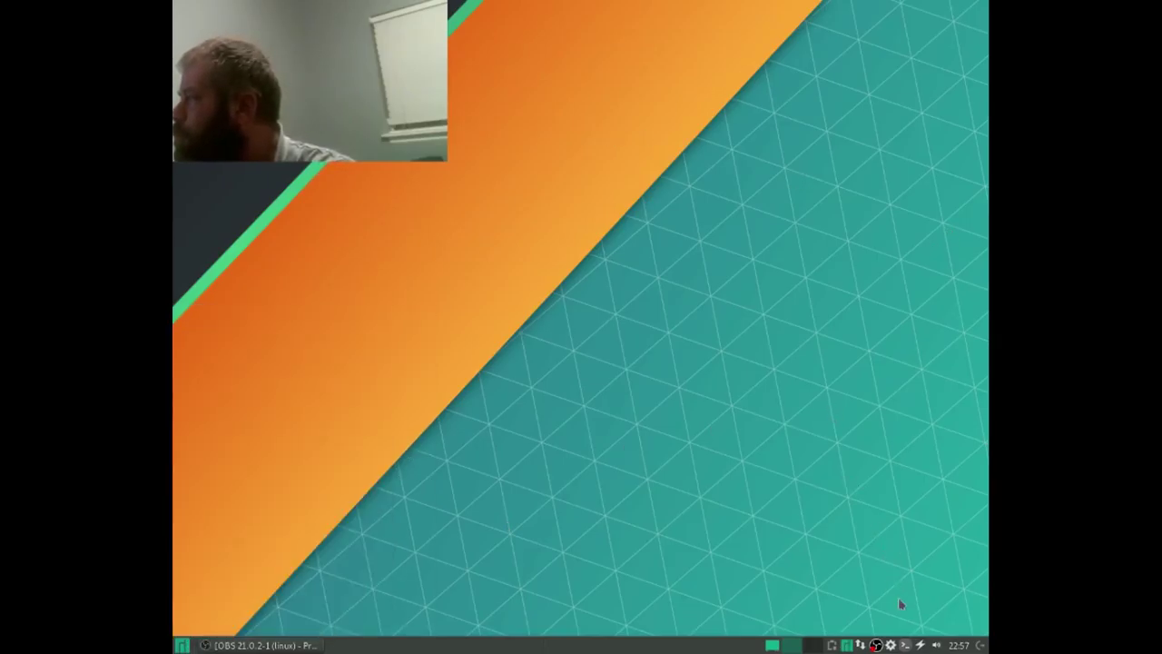
Step: Launch Package Manager from the tray and open its Preferences, authenticating with the account password
right_click(876, 644)
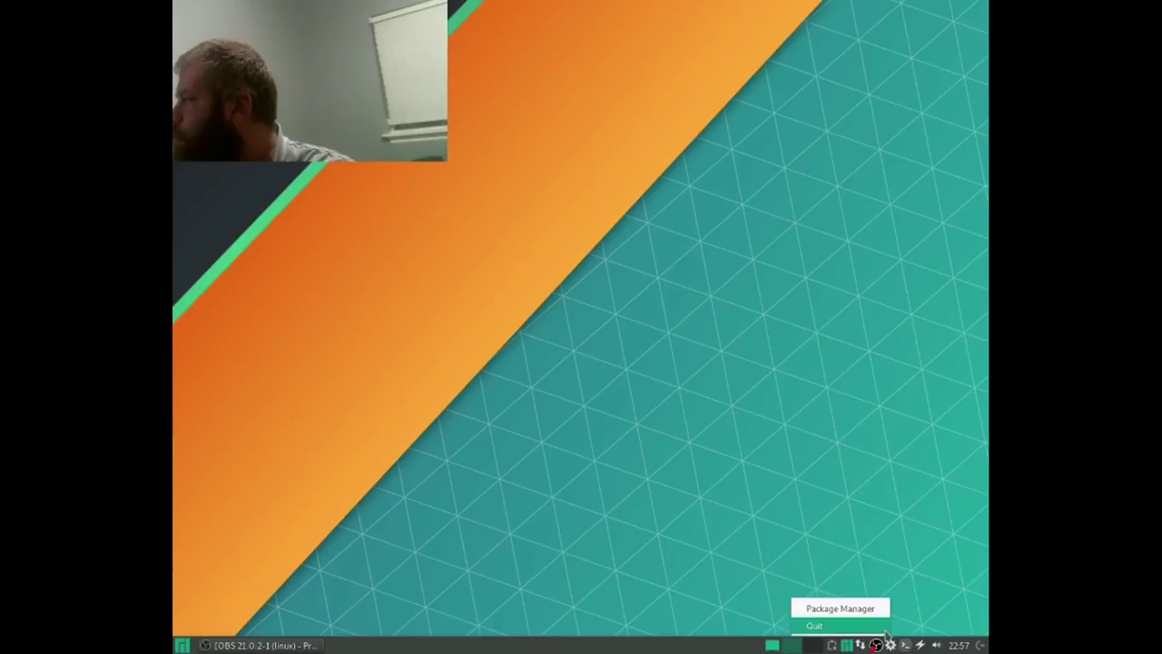
click(839, 608)
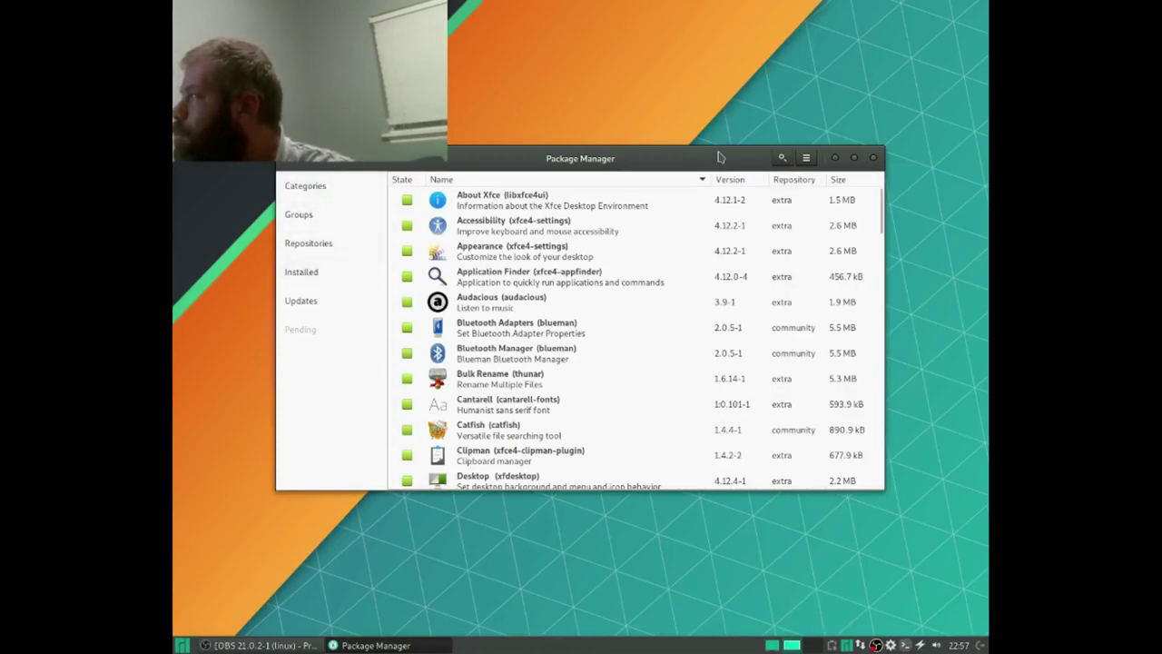
click(806, 159)
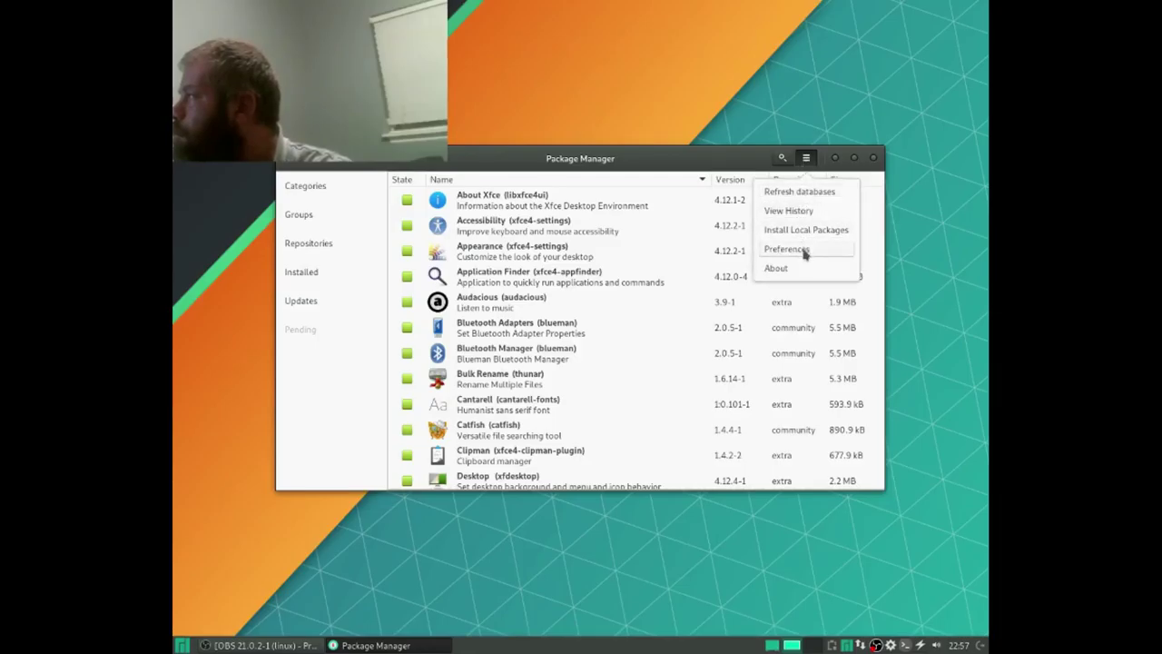
click(803, 249)
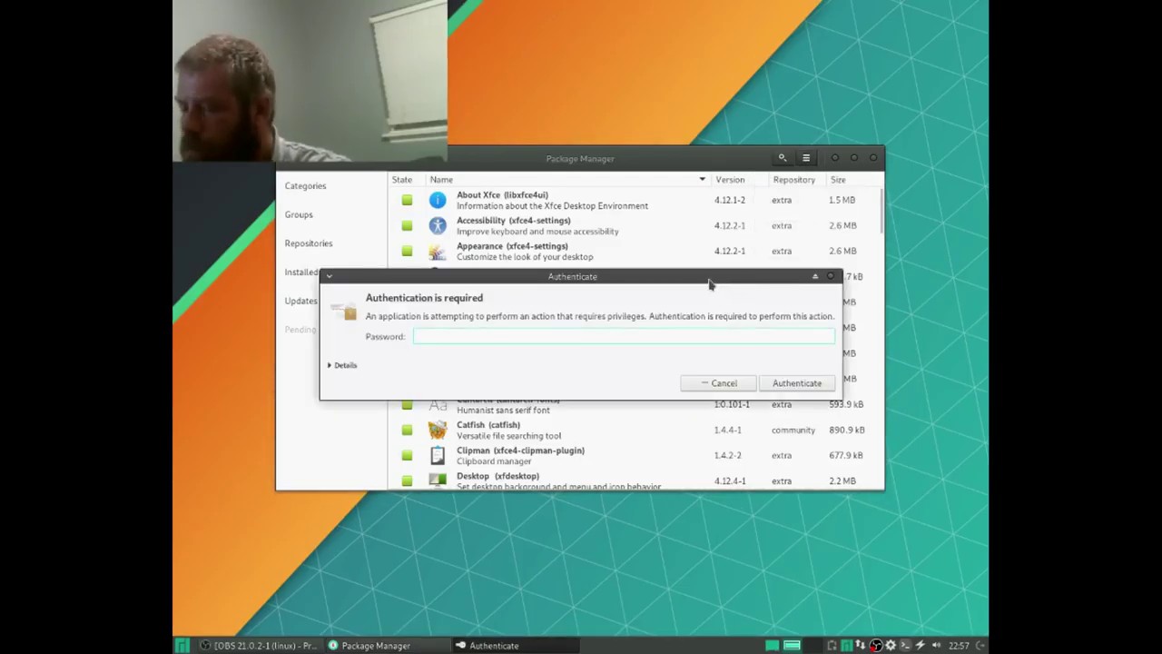
text(p*****)
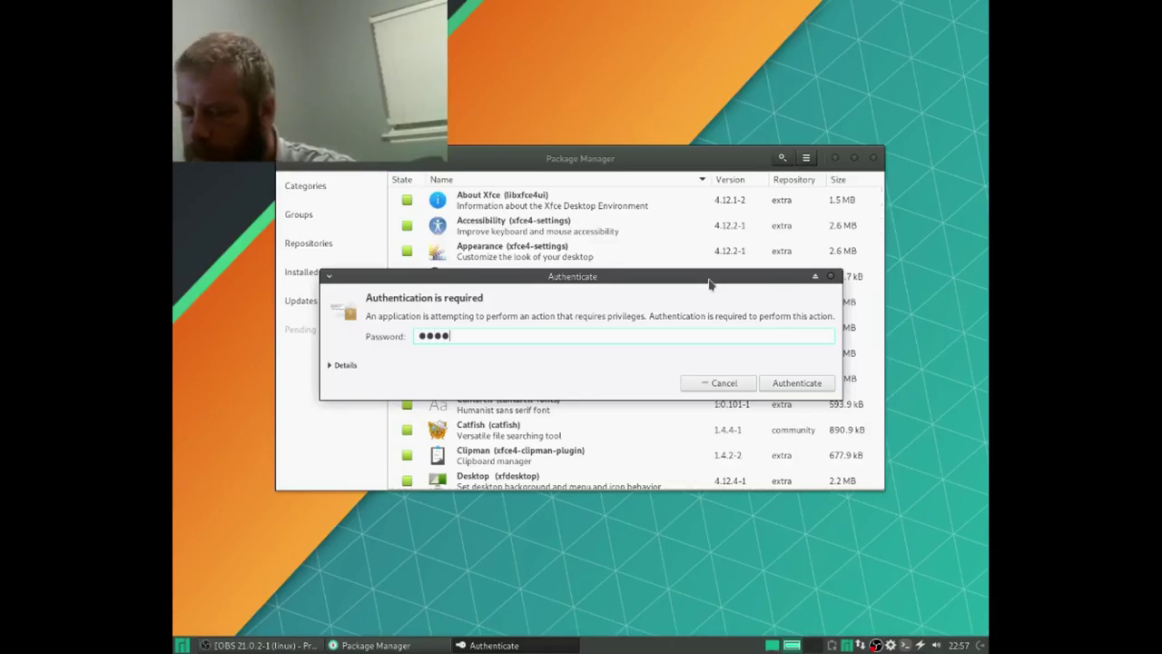
key(Return)
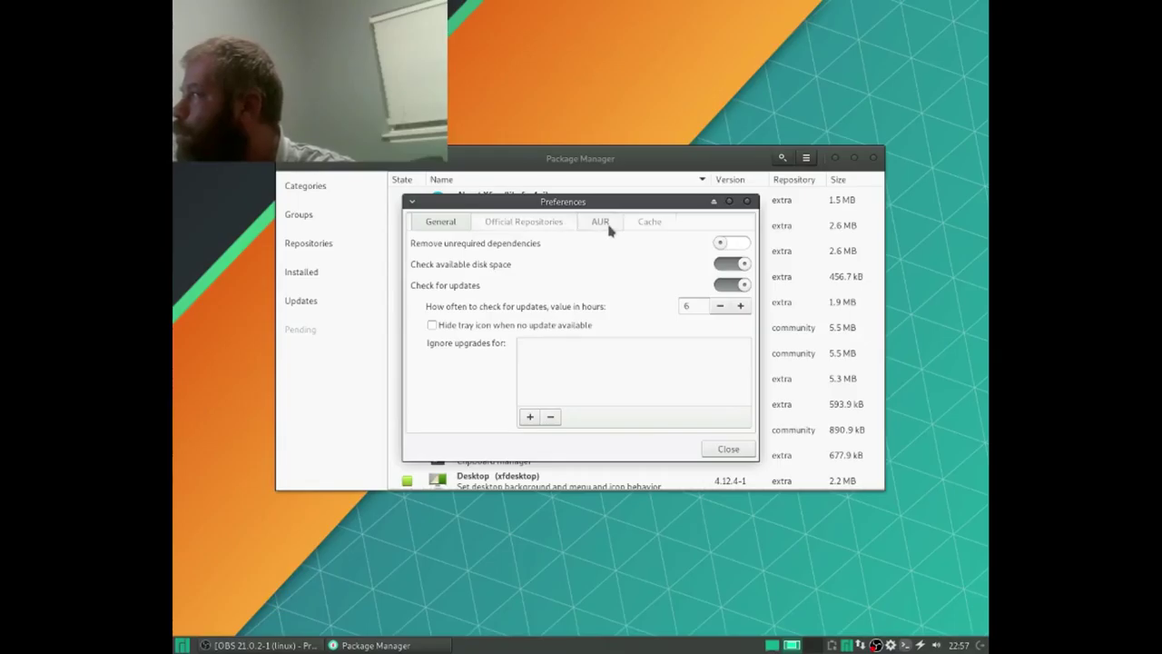
Step: Enable AUR support and leave the official repository mirrors set to Worldwide
click(612, 226)
click(732, 278)
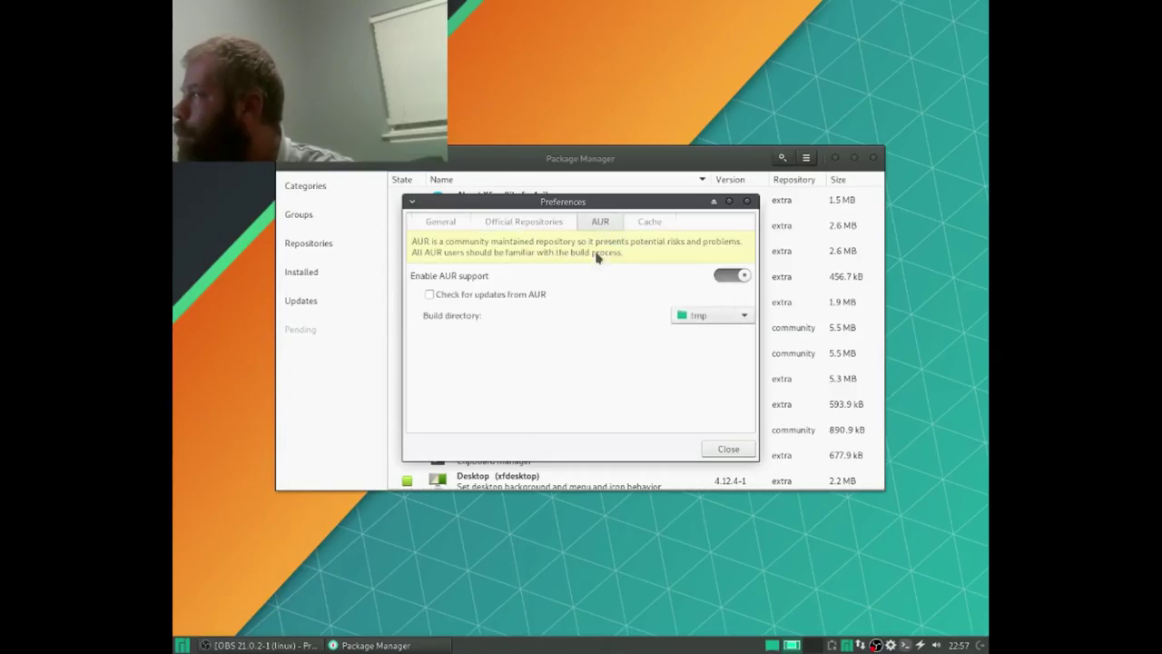
click(518, 222)
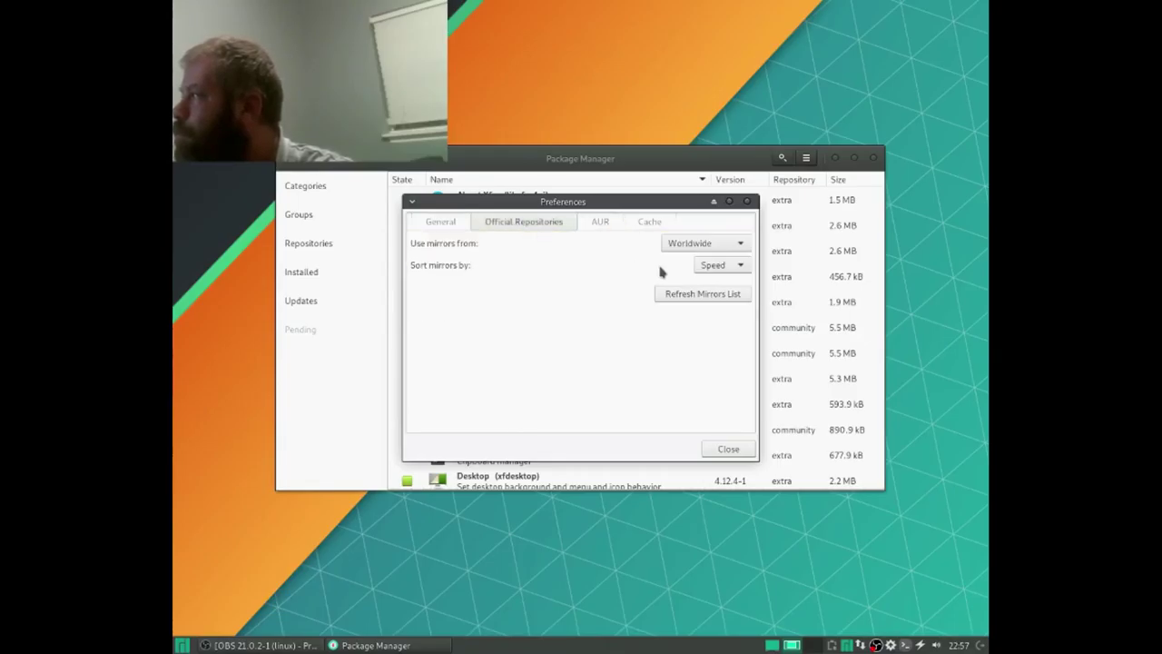
click(706, 249)
scroll(709, 459, down, 7)
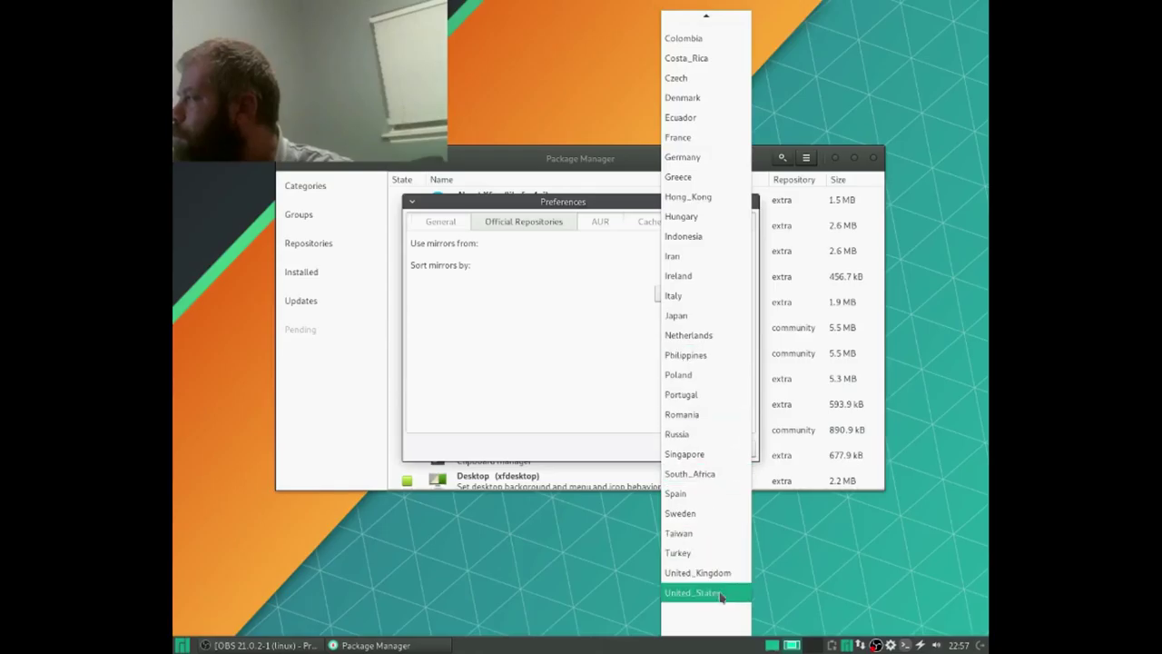
key(Escape)
Step: Start refreshing the mirrors list, then close the Preferences dialog
click(727, 299)
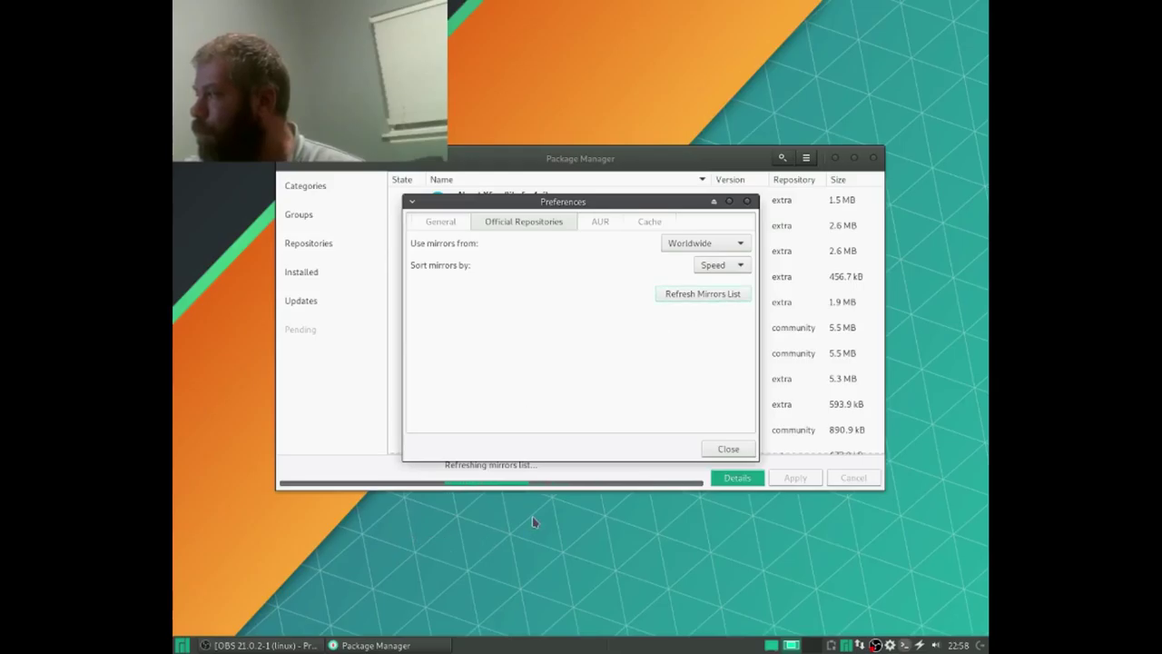
drag(521, 203, 524, 152)
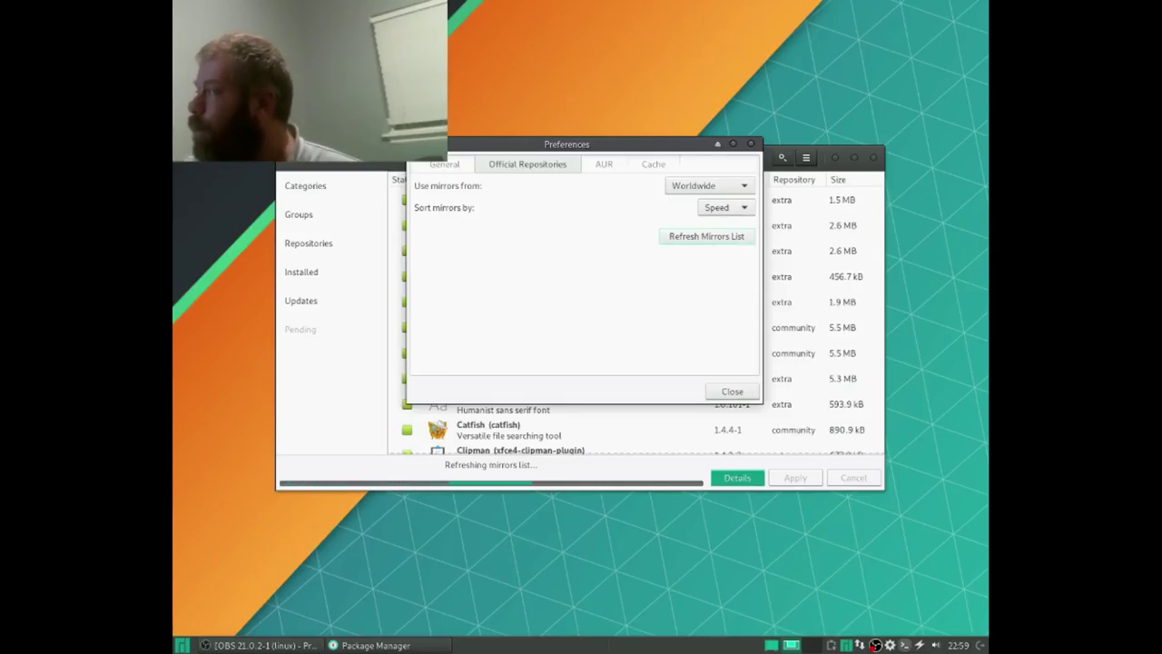
click(738, 390)
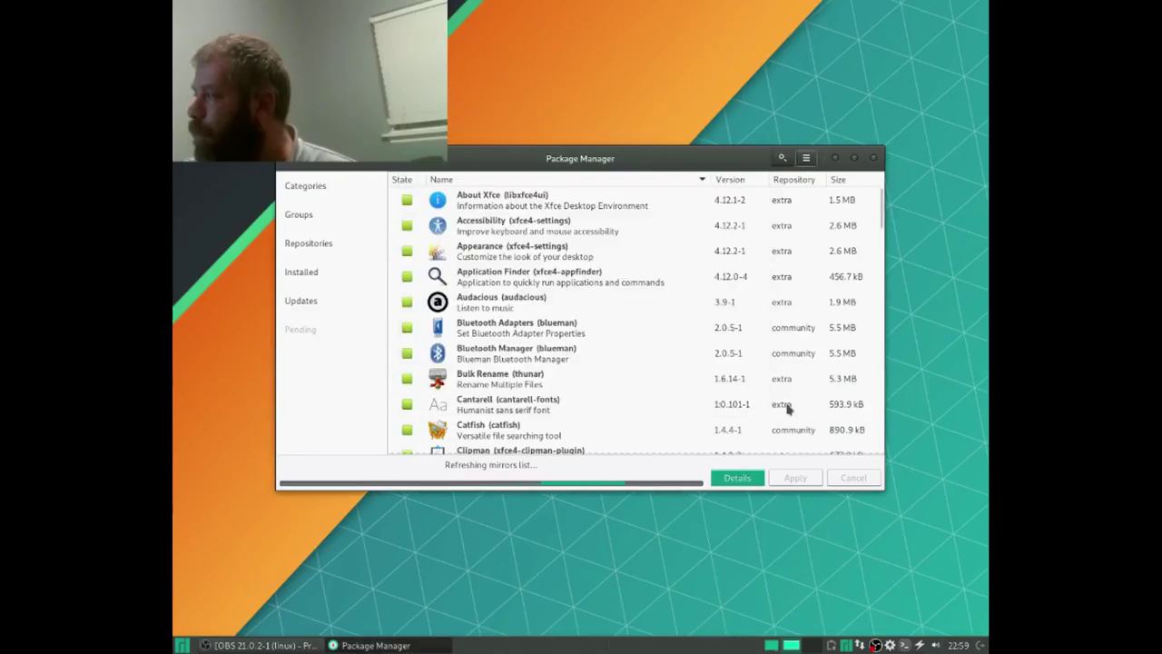
Step: Review the mirror refresh log showing the list saved to /etc/pacman.d/mirrorlist
click(738, 478)
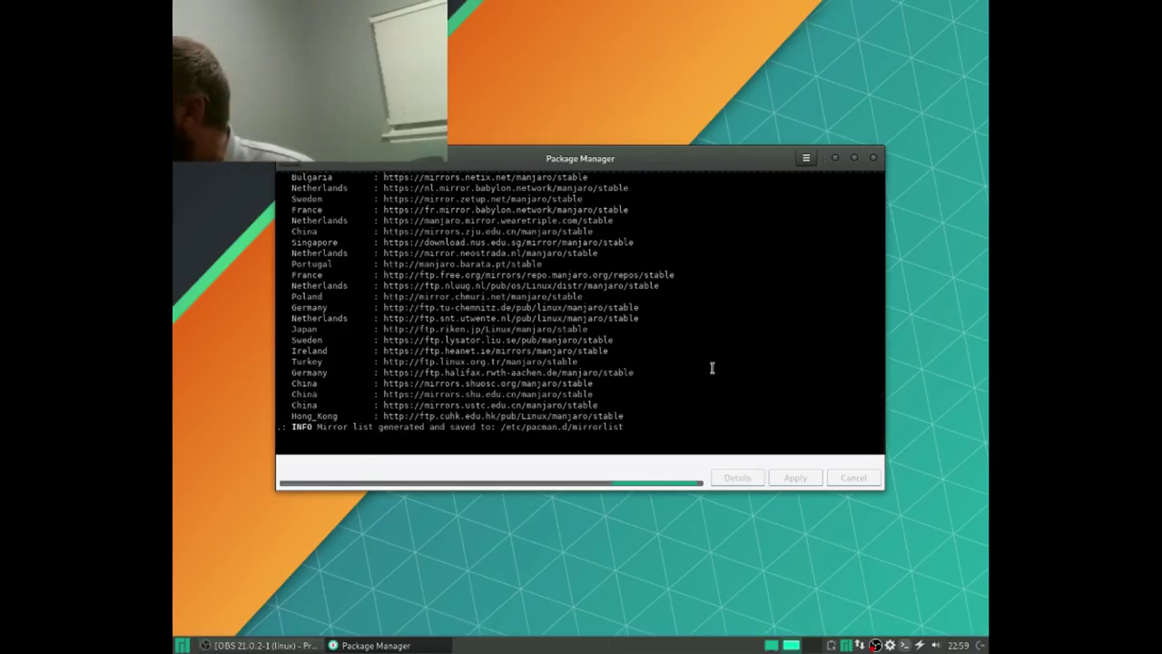
scroll(712, 367, up, 3)
scroll(712, 368, up, 12)
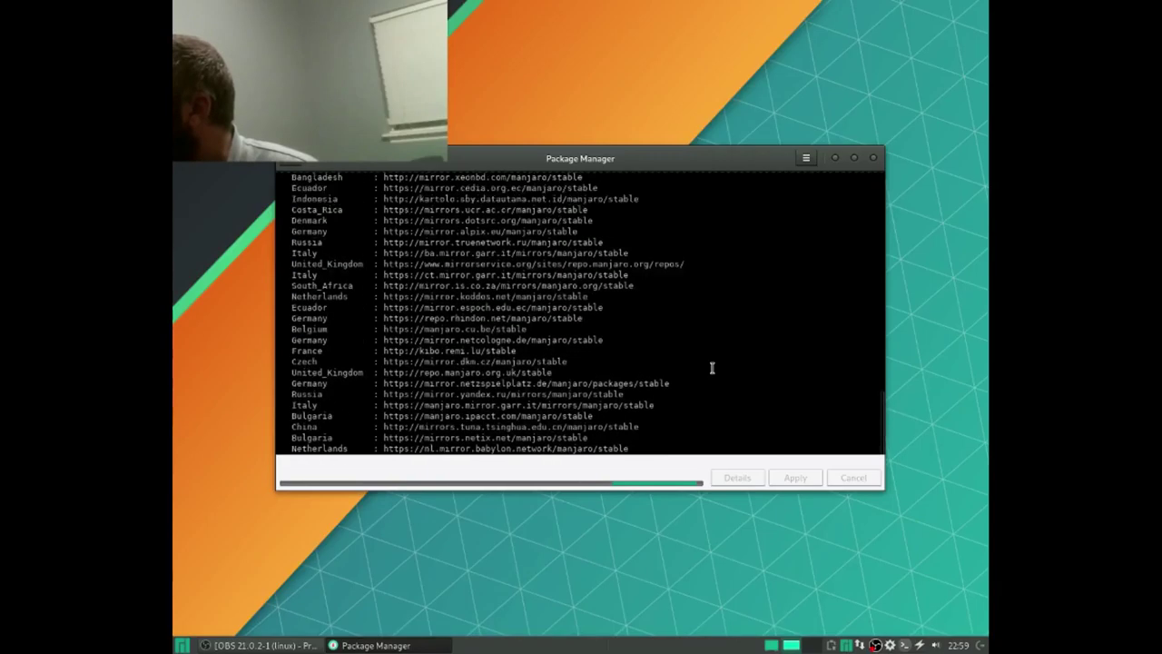
scroll(707, 337, up, 15)
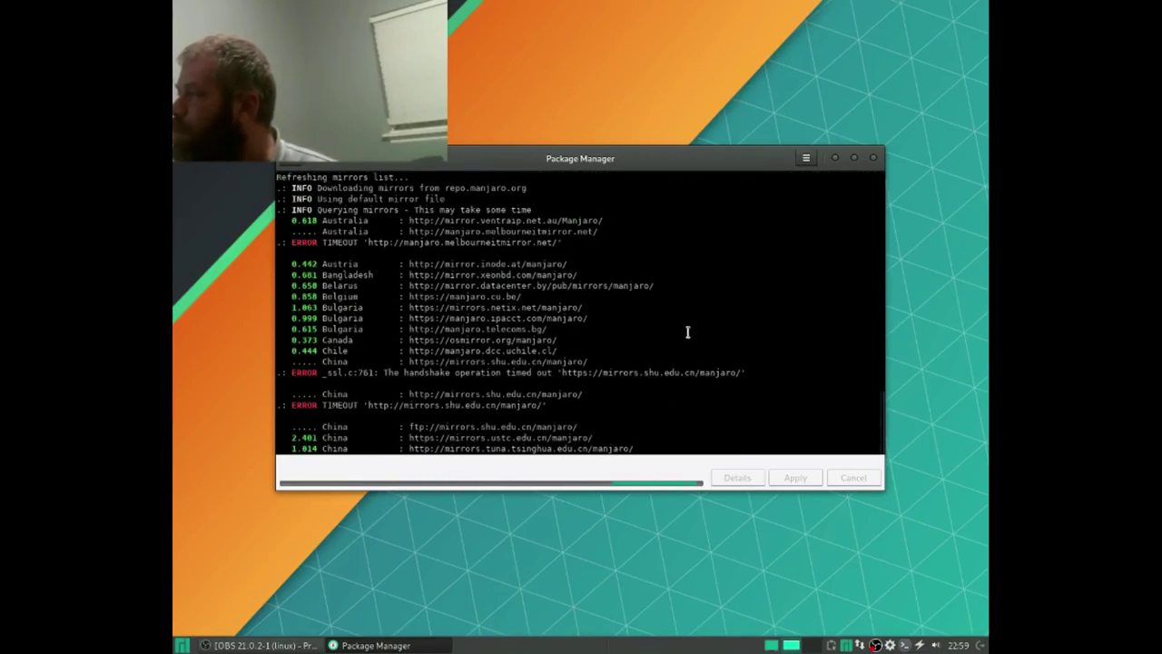
scroll(688, 332, down, 1)
scroll(688, 332, down, 5)
scroll(688, 332, down, 8)
scroll(688, 333, down, 10)
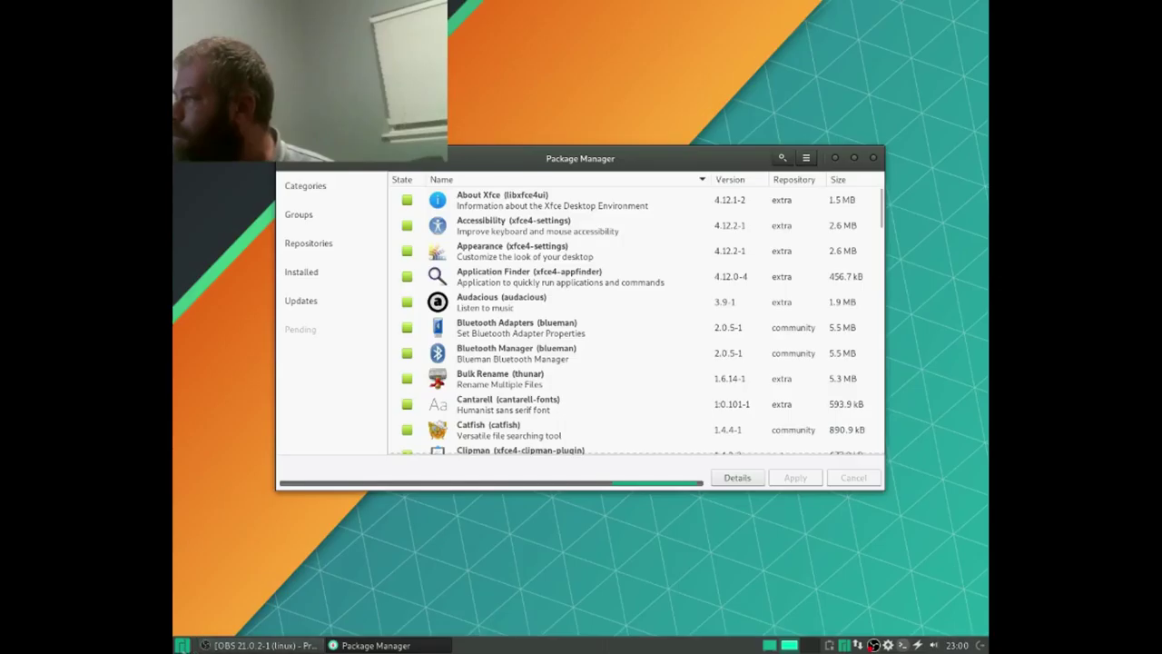
Step: Minimise OBS, check Pamac for package updates, then close the Updates window
click(214, 644)
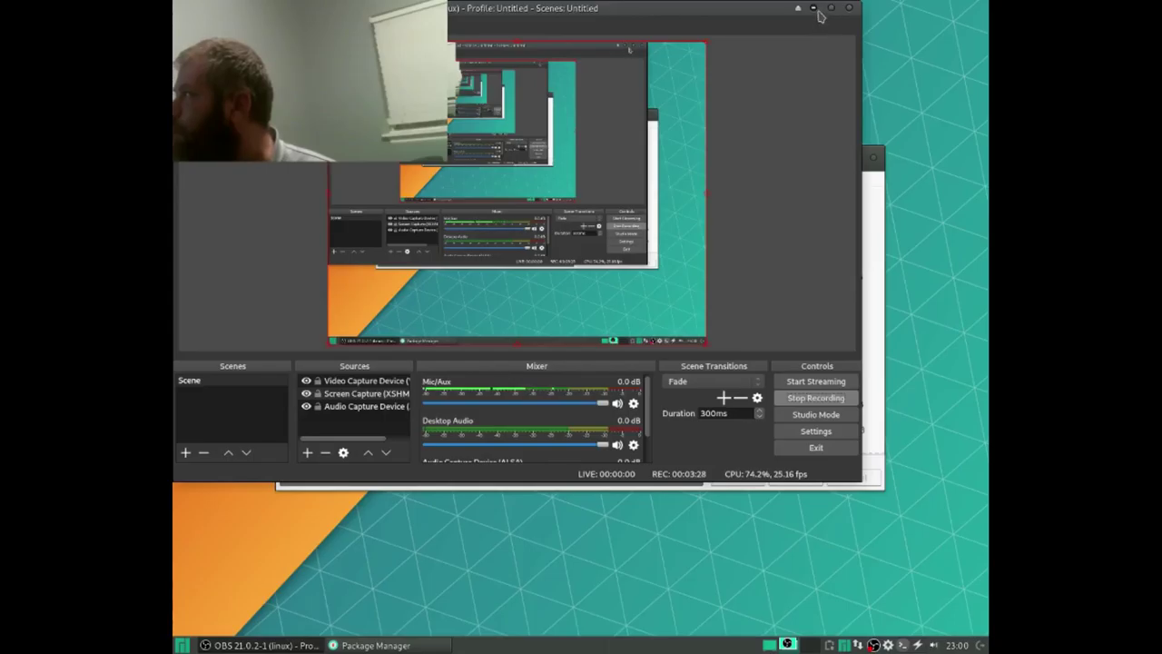
click(816, 9)
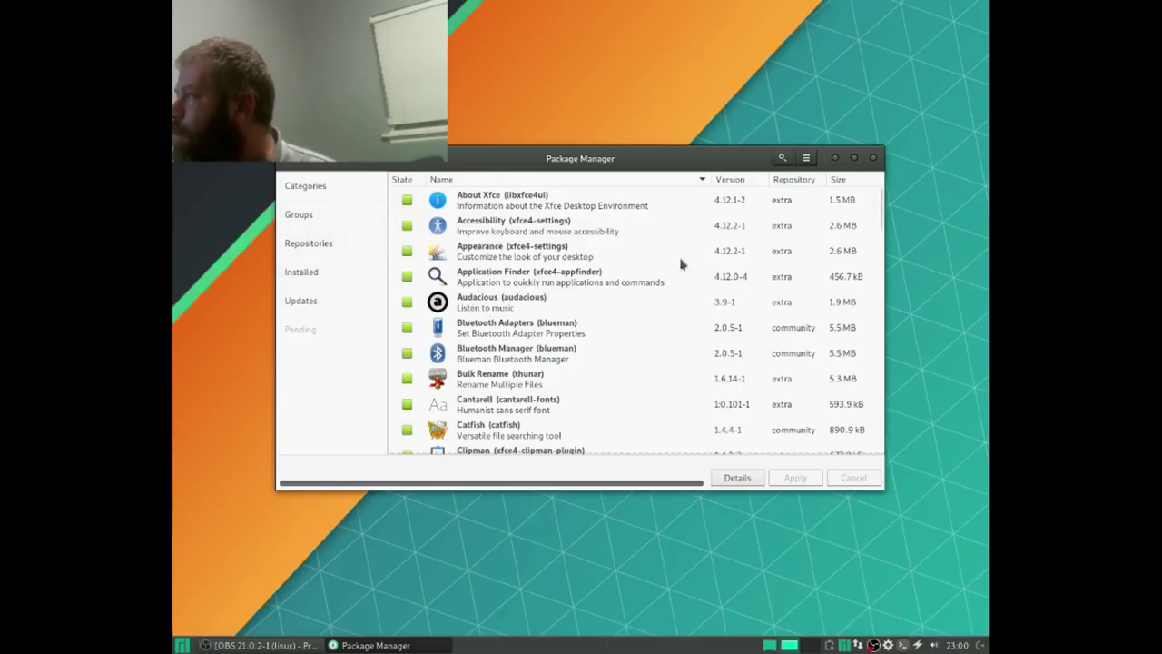
click(340, 300)
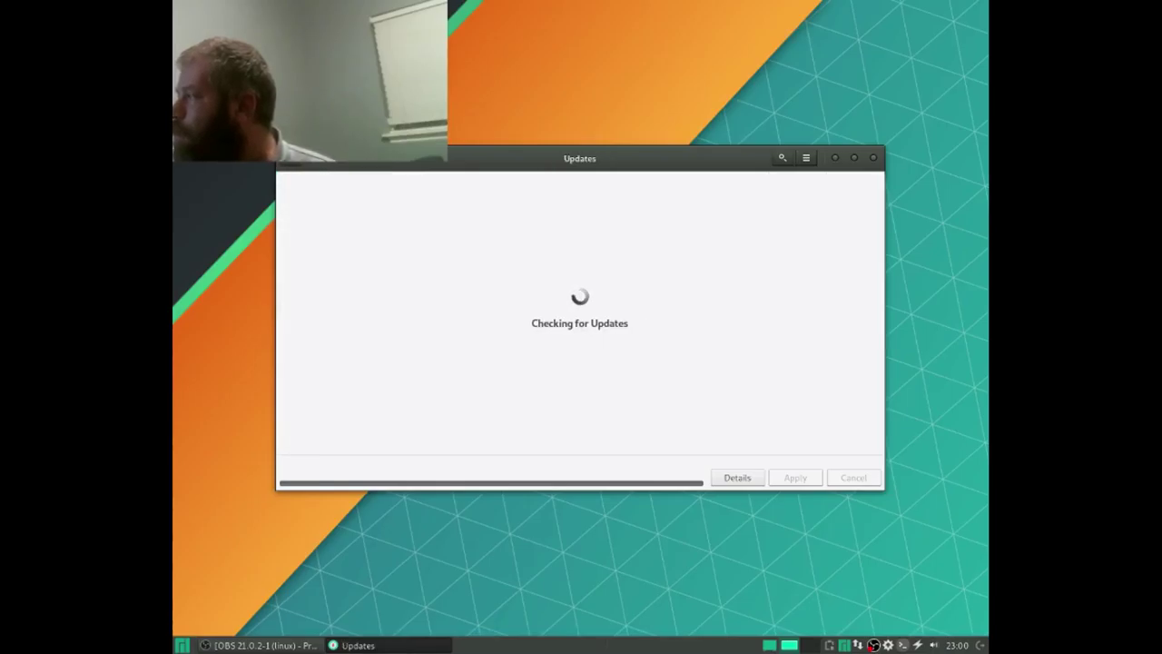
click(874, 157)
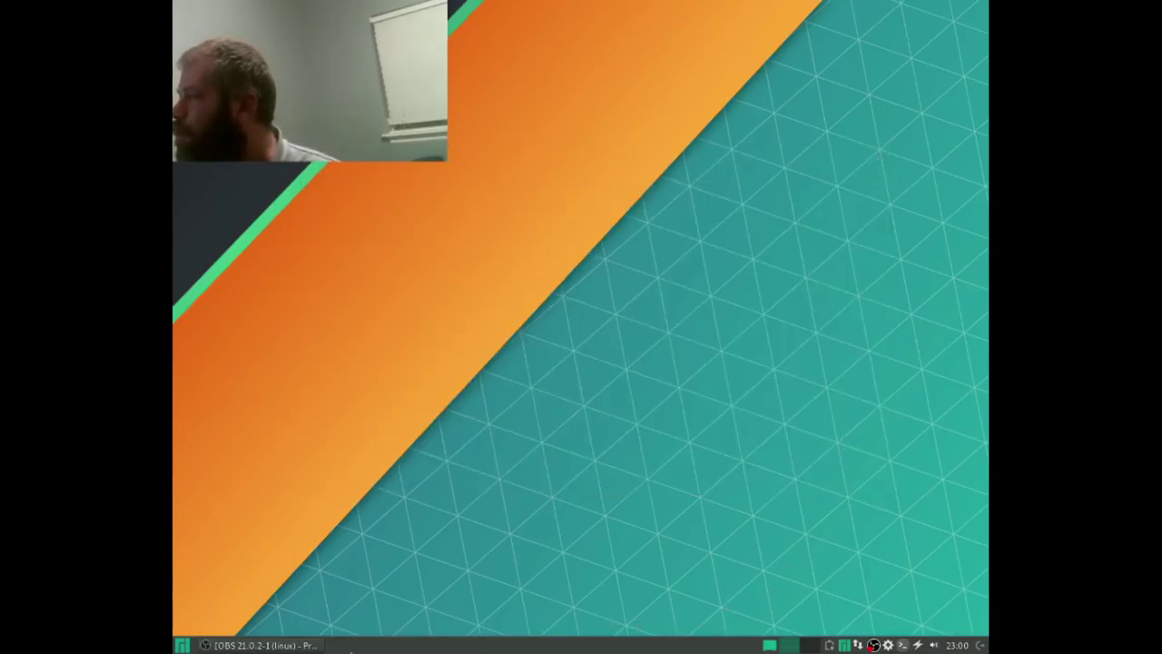
Step: Relaunch Add/Remove Software and browse its package list starting at About Xfce
click(181, 645)
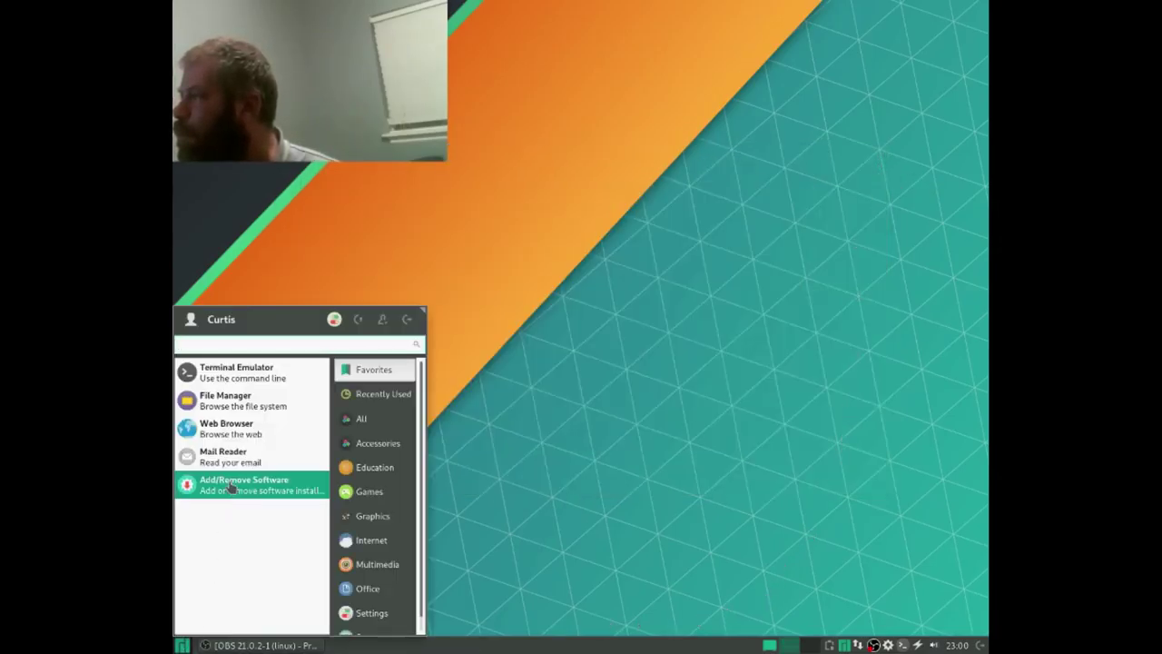
click(229, 487)
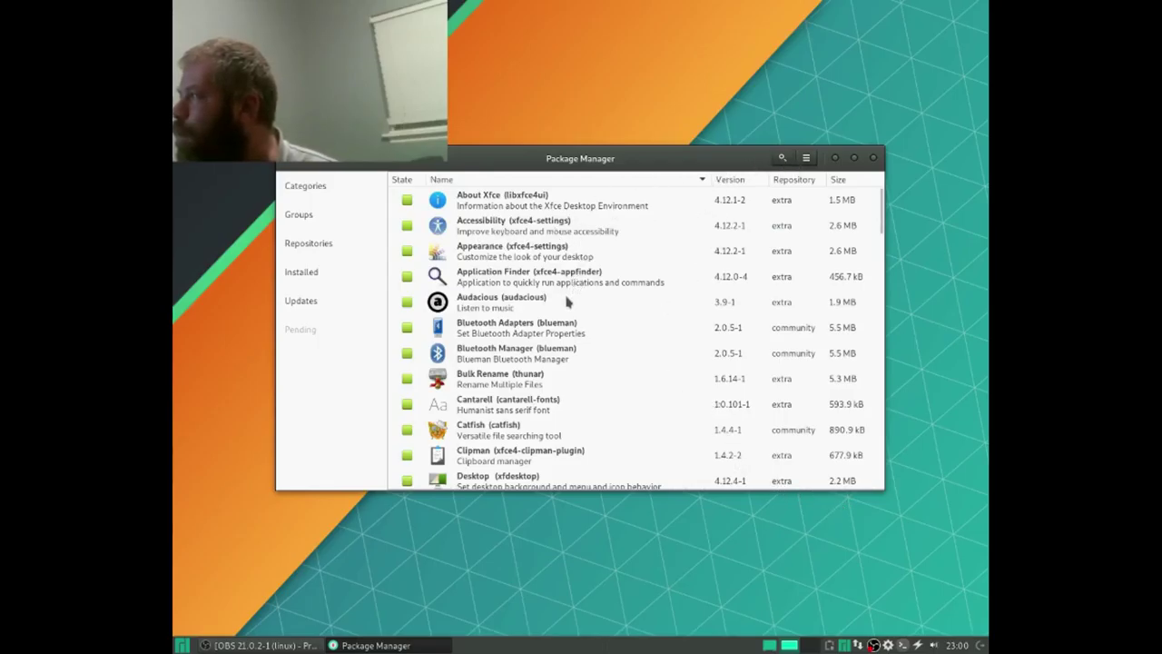
scroll(566, 304, down, 5)
scroll(559, 313, down, 20)
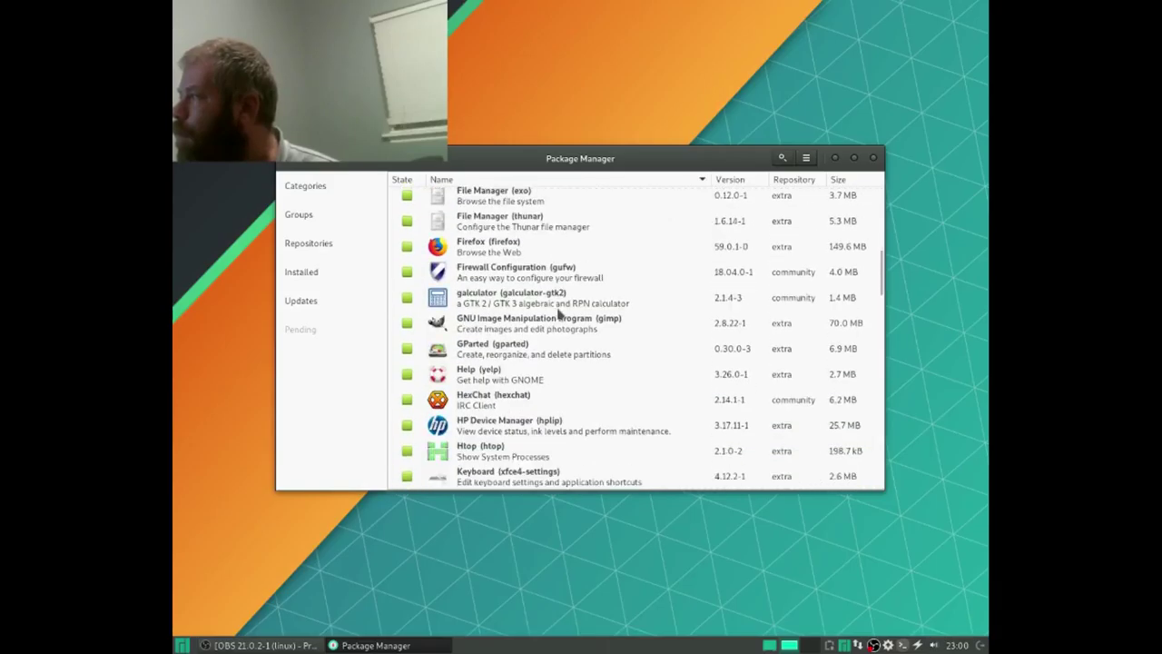
scroll(560, 314, down, 5)
scroll(559, 313, up, 20)
scroll(559, 314, up, 5)
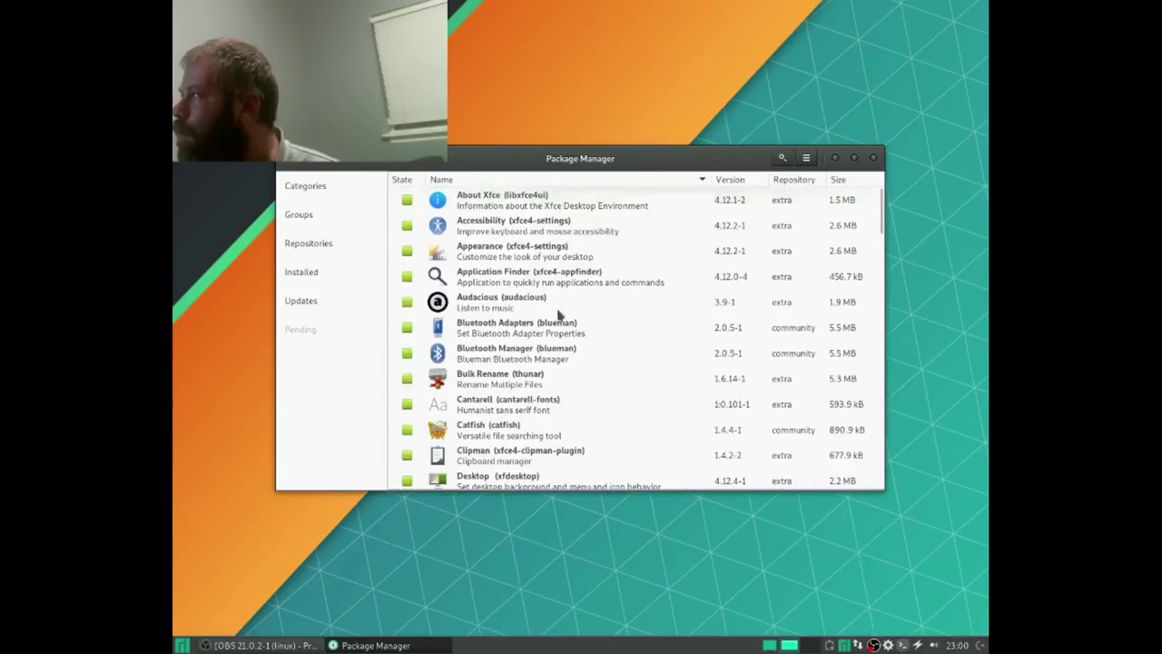
Step: Search the AUR for 'google chrome', mark google-chrome, and review the 65.0.3325.162-1 build summary
click(782, 159)
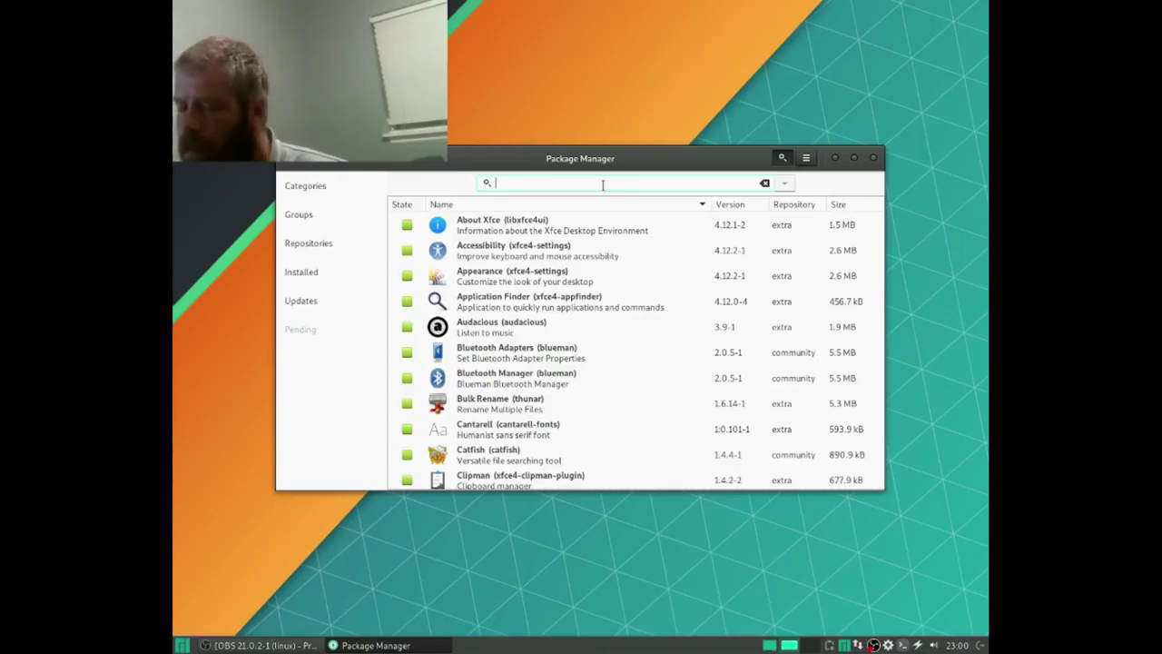
text(google)
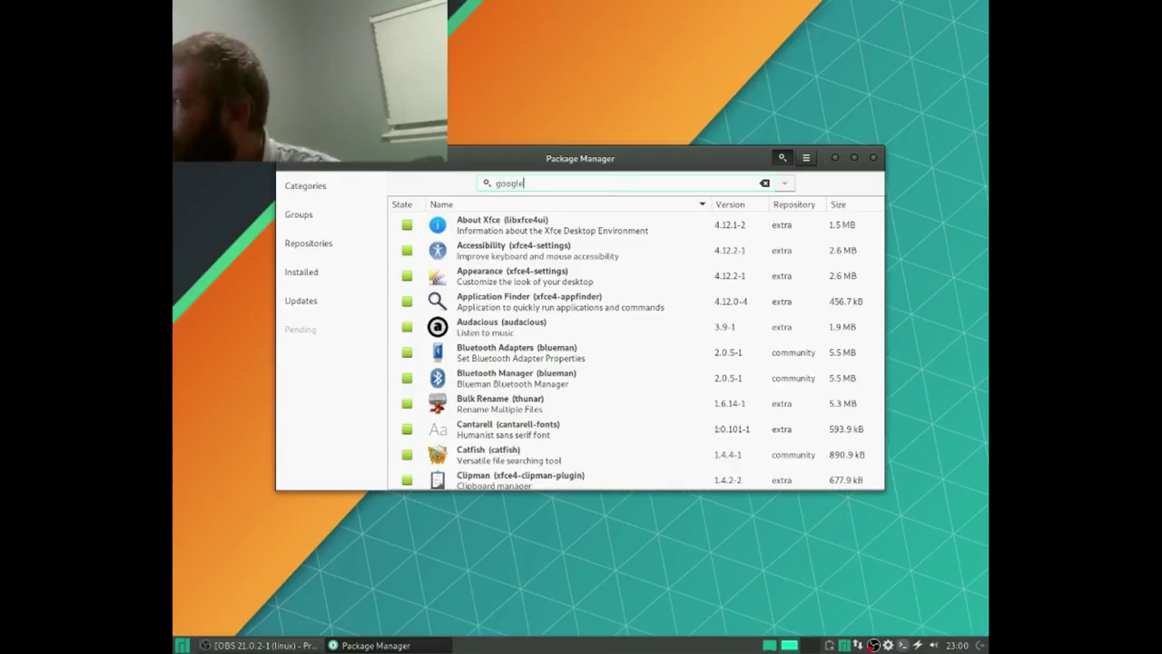
text( chrome)
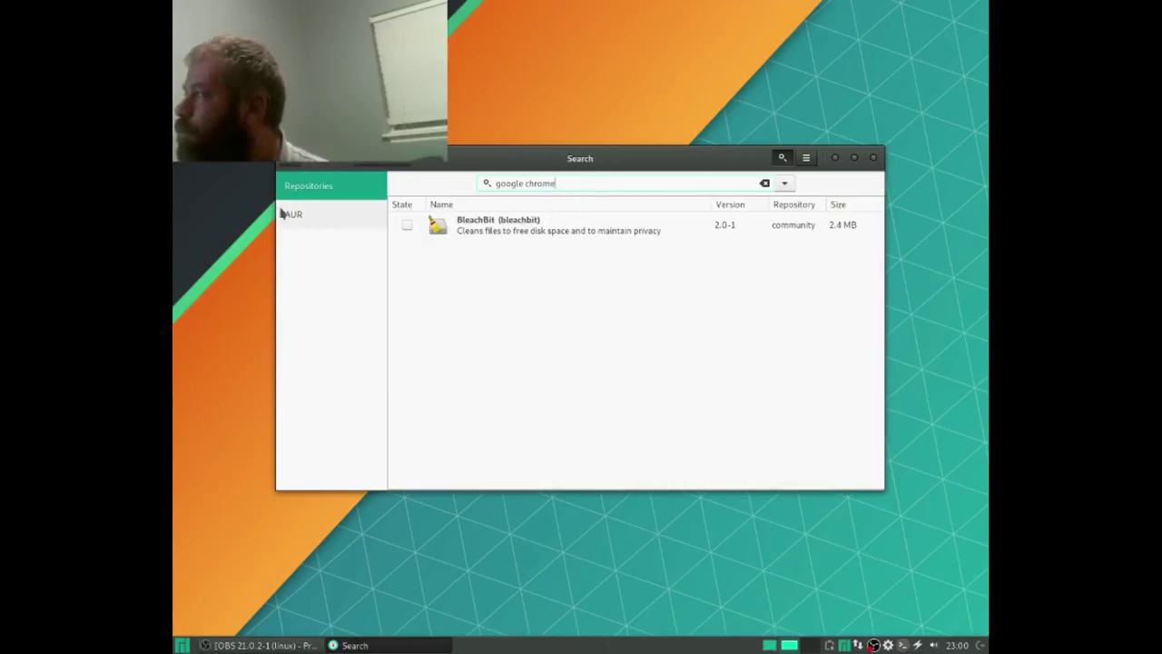
click(292, 223)
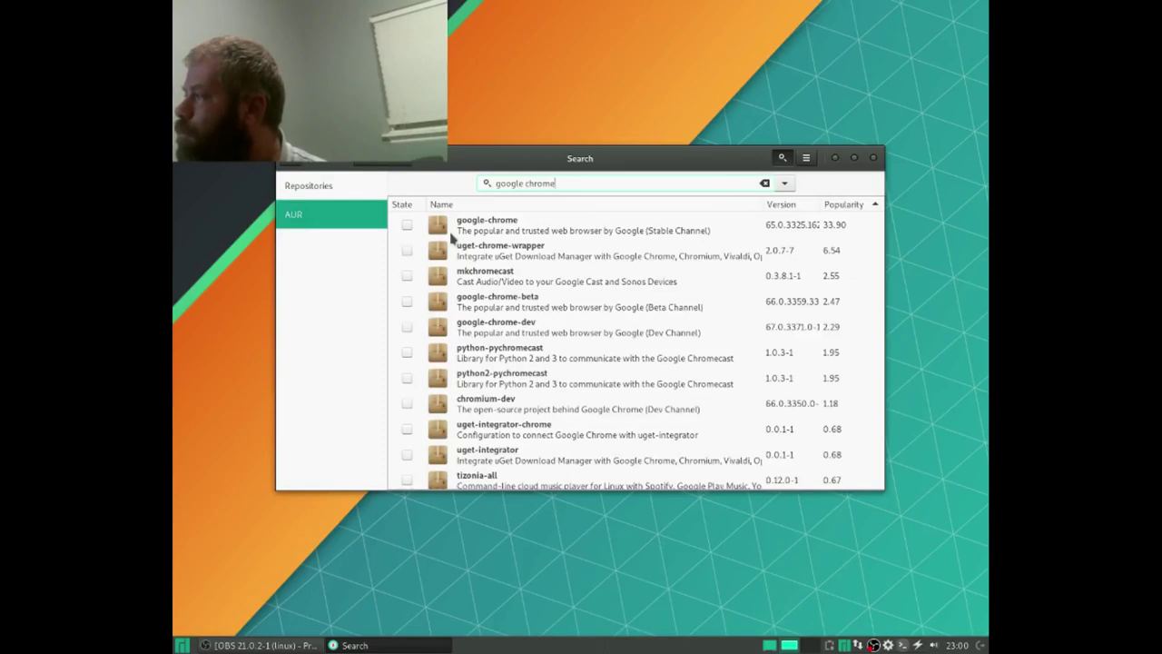
click(406, 225)
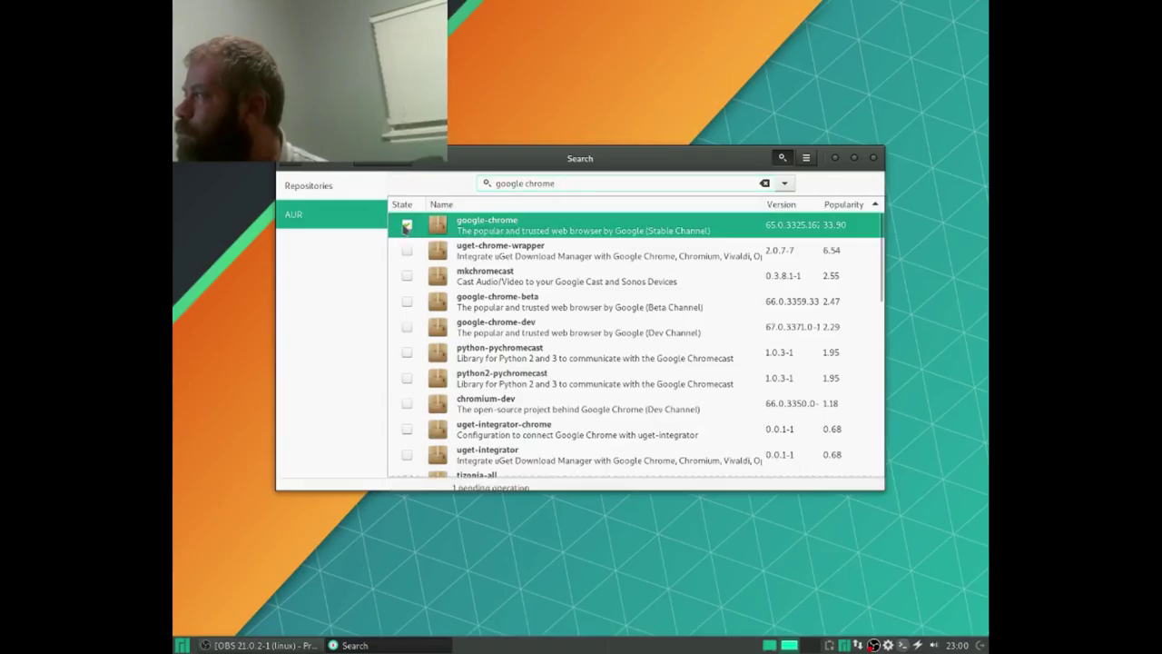
click(794, 477)
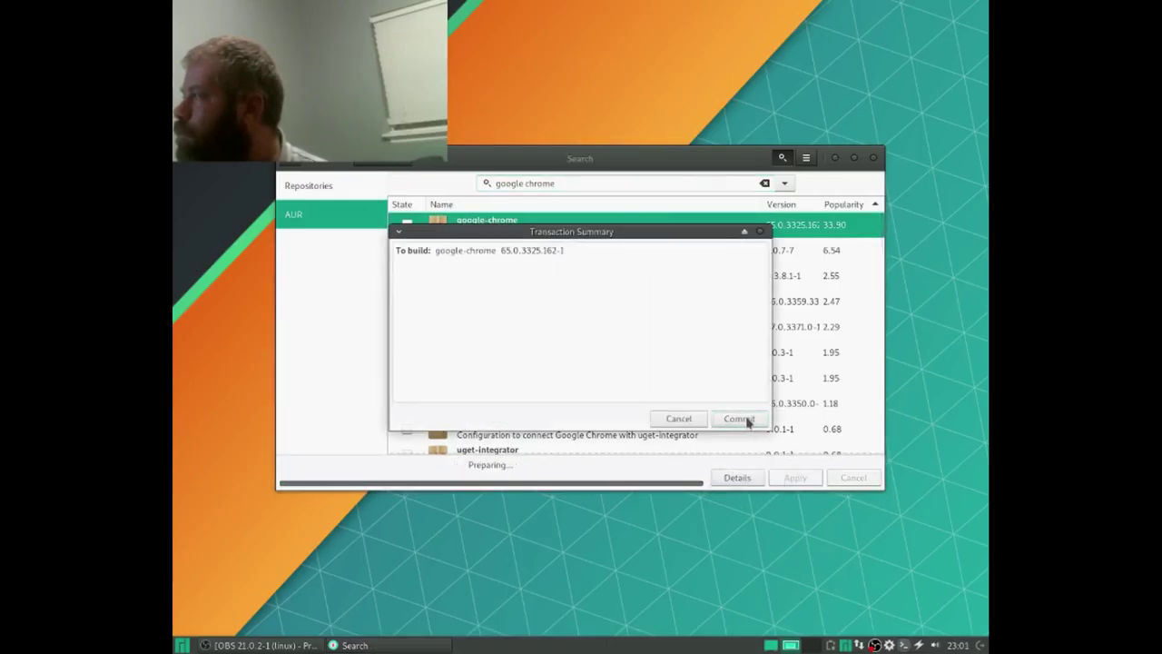
Step: Commit the google-chrome build with the account password and watch its build log
click(742, 418)
text(aaaa)
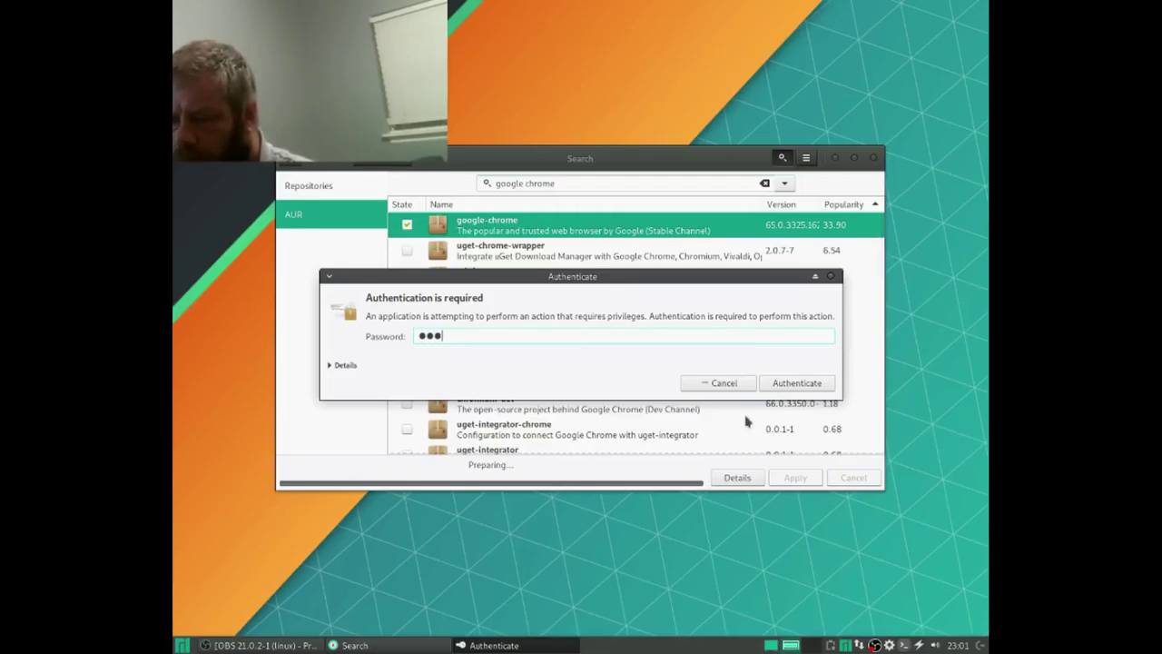
text(aaaa)
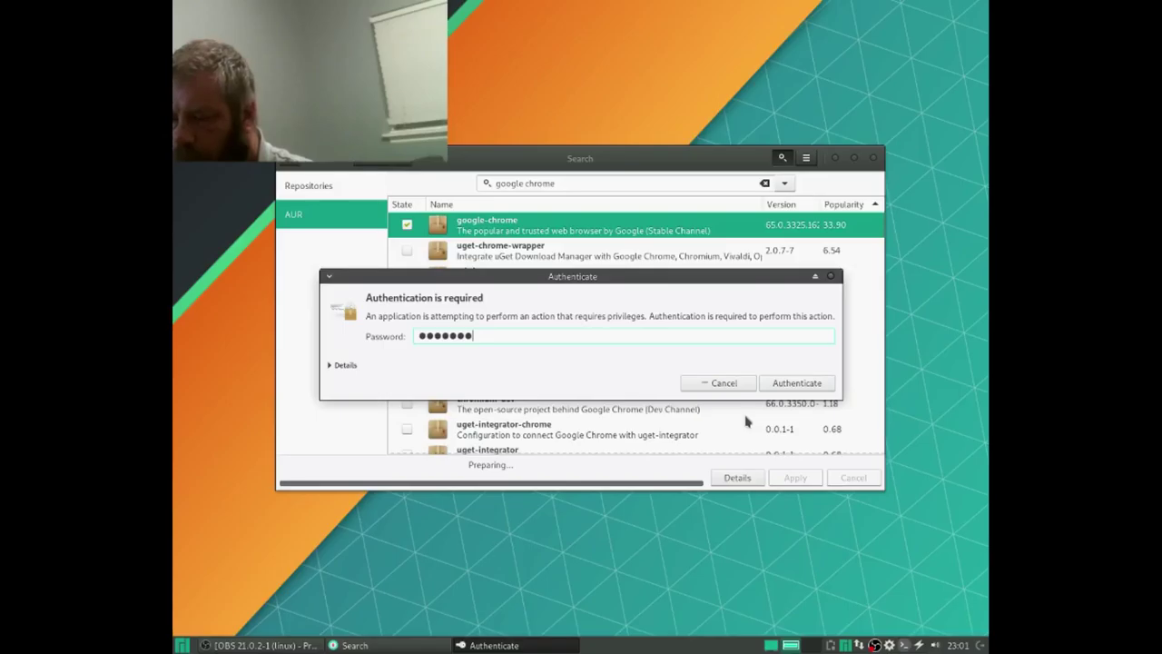
key(Return)
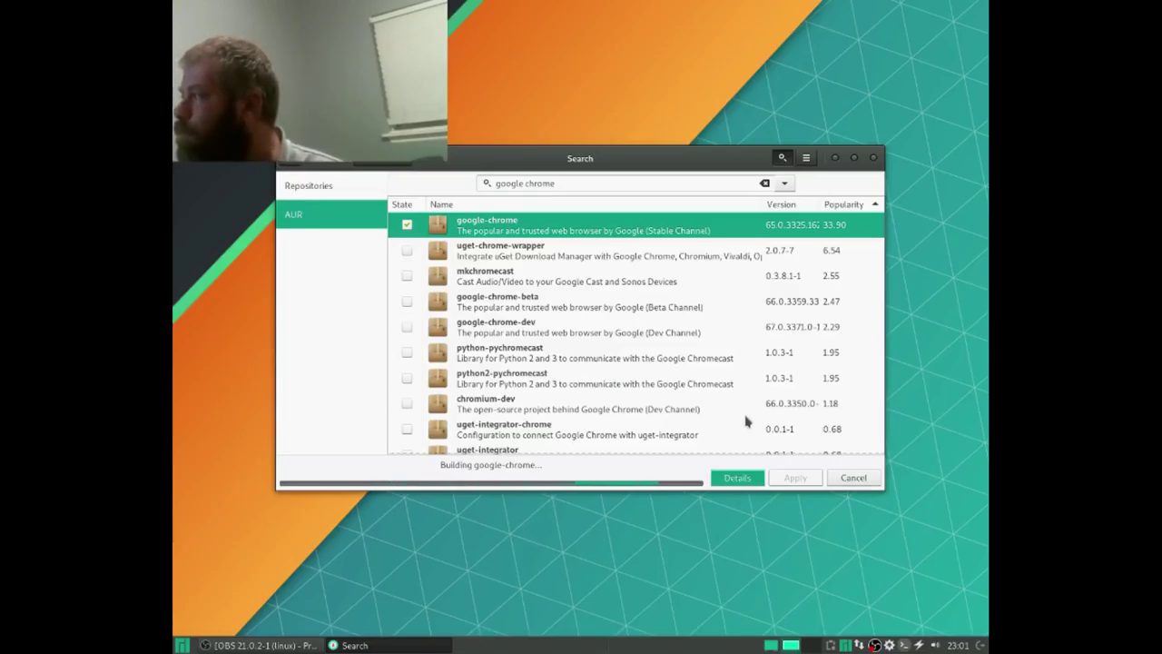
click(755, 477)
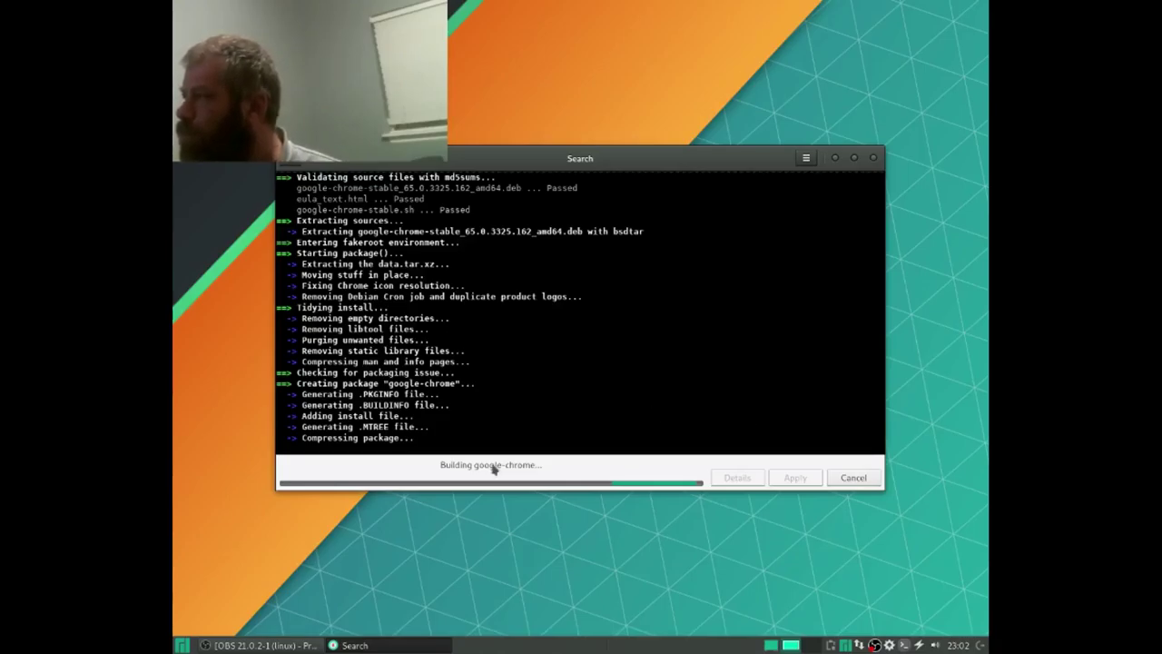
click(181, 645)
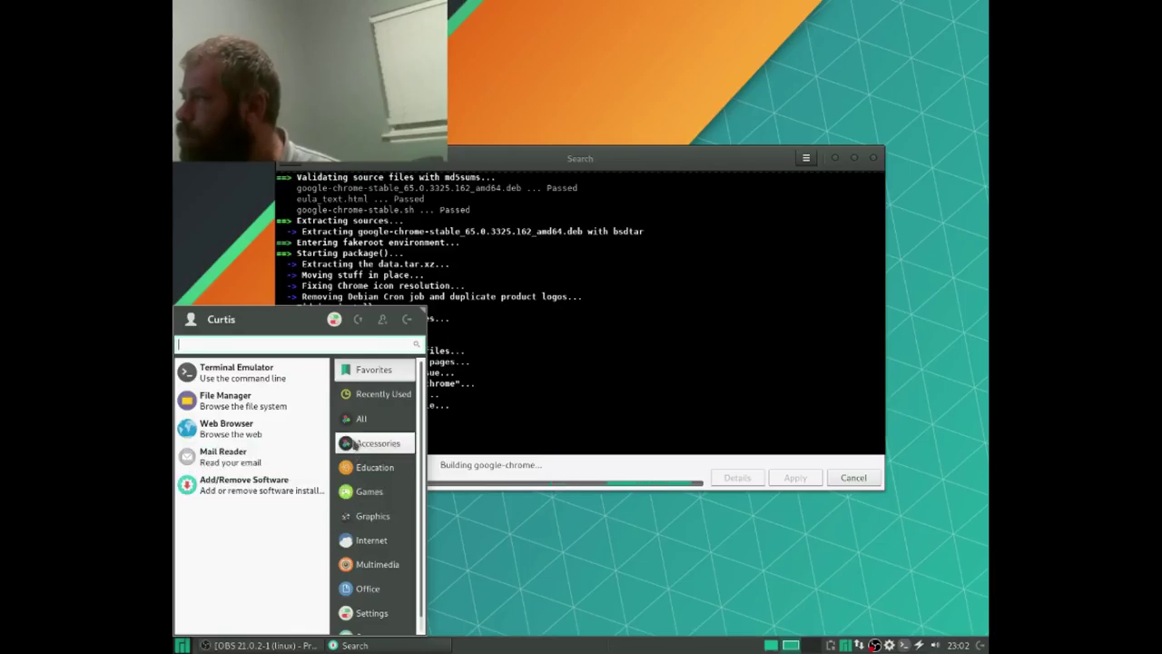
Step: Browse the All applications list while google-chrome finishes installing
click(361, 416)
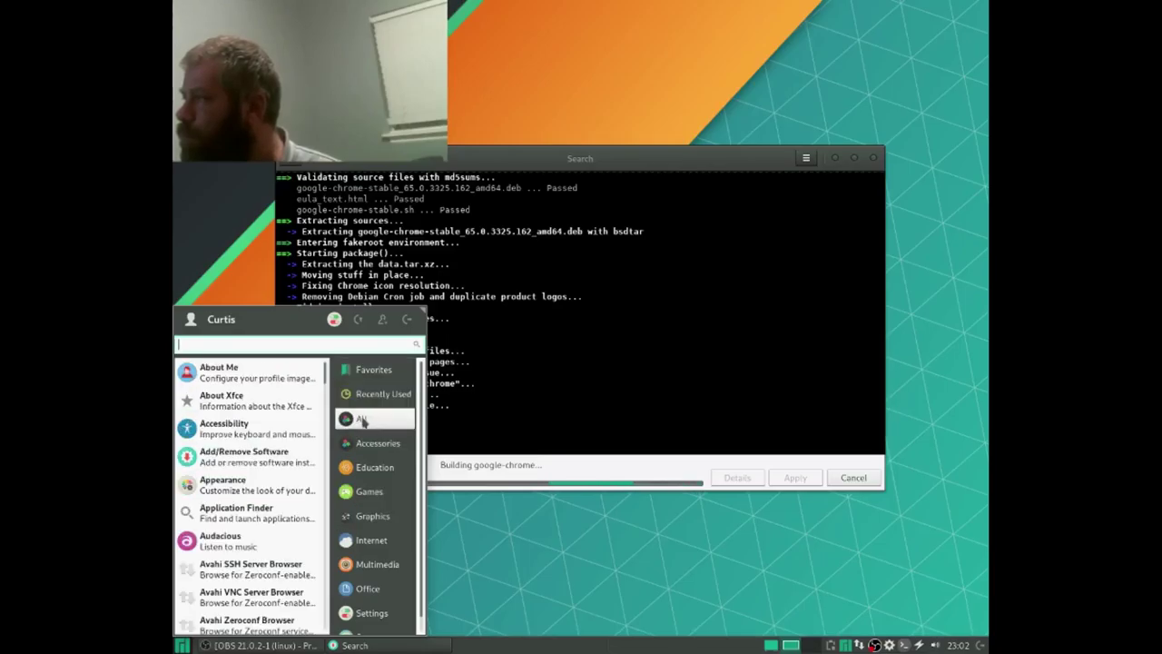
scroll(263, 477, down, 10)
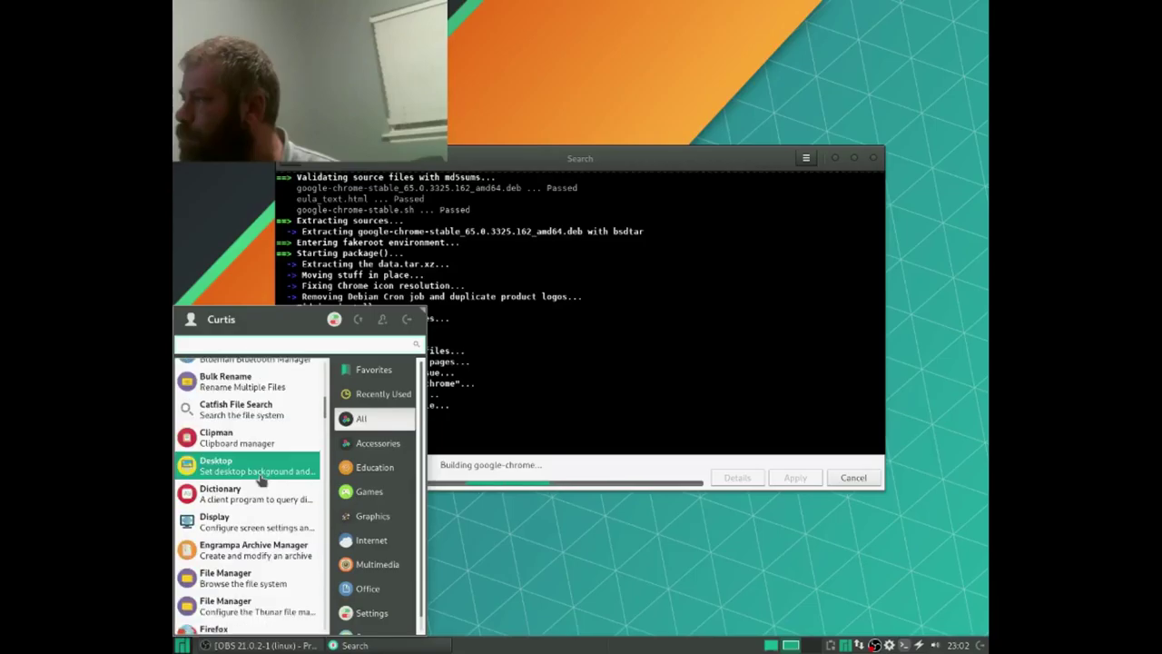
scroll(261, 484, down, 4)
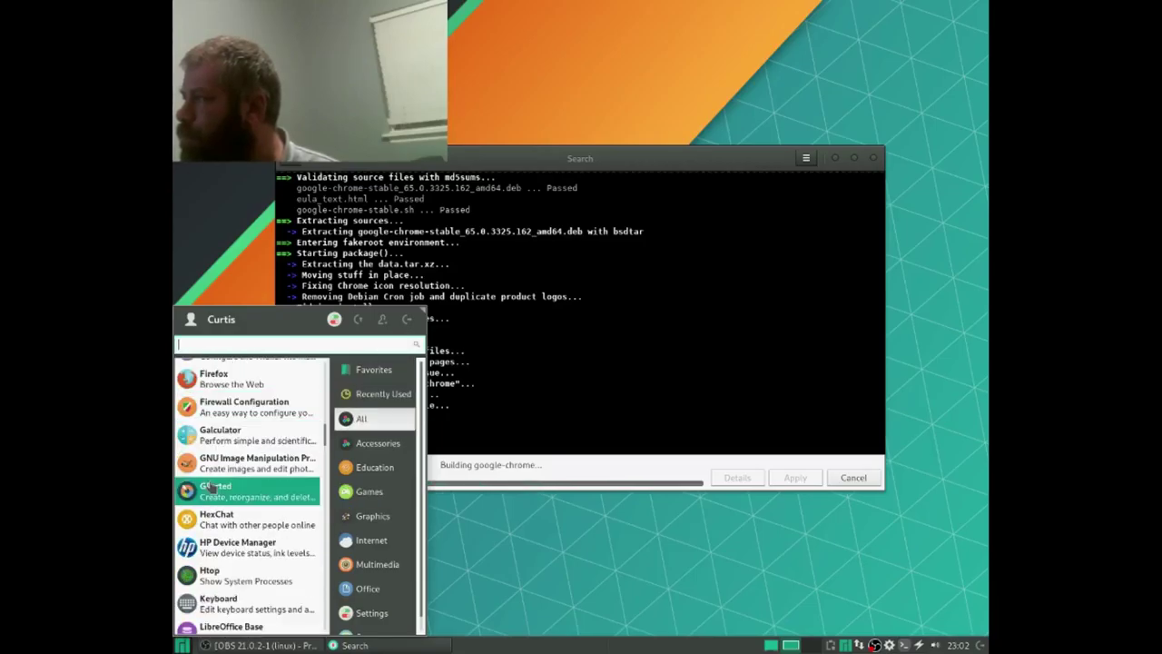
click(607, 546)
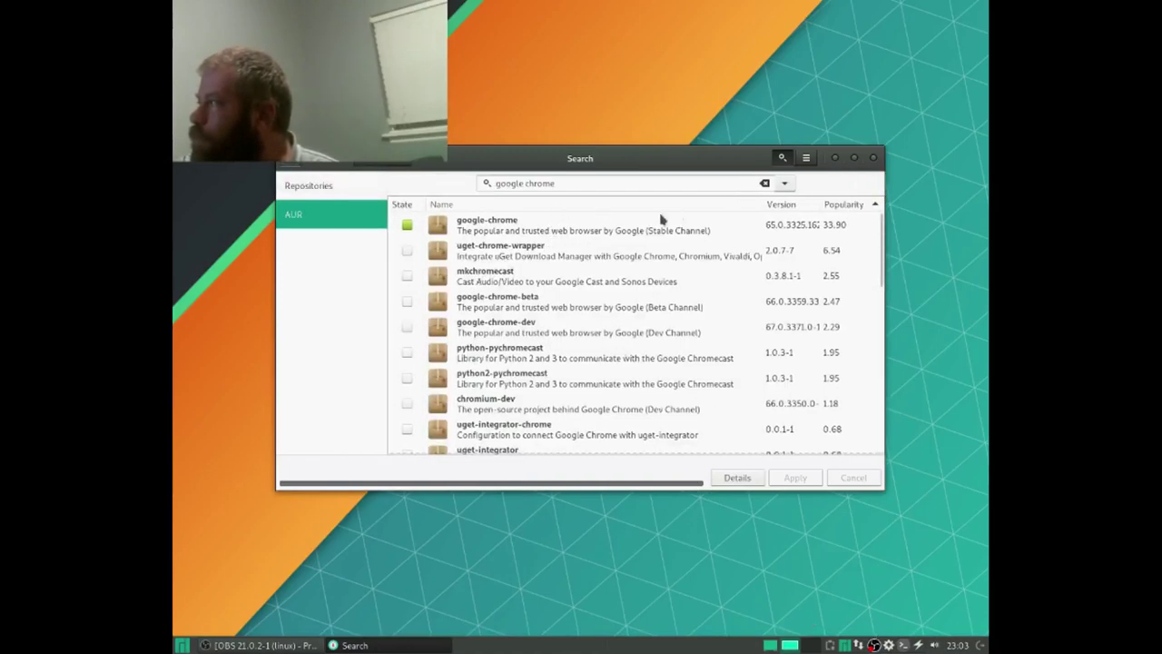
Step: Search the official repositories for 'simple' and install SimpleScreenRecorder 0.3.10-1
click(358, 187)
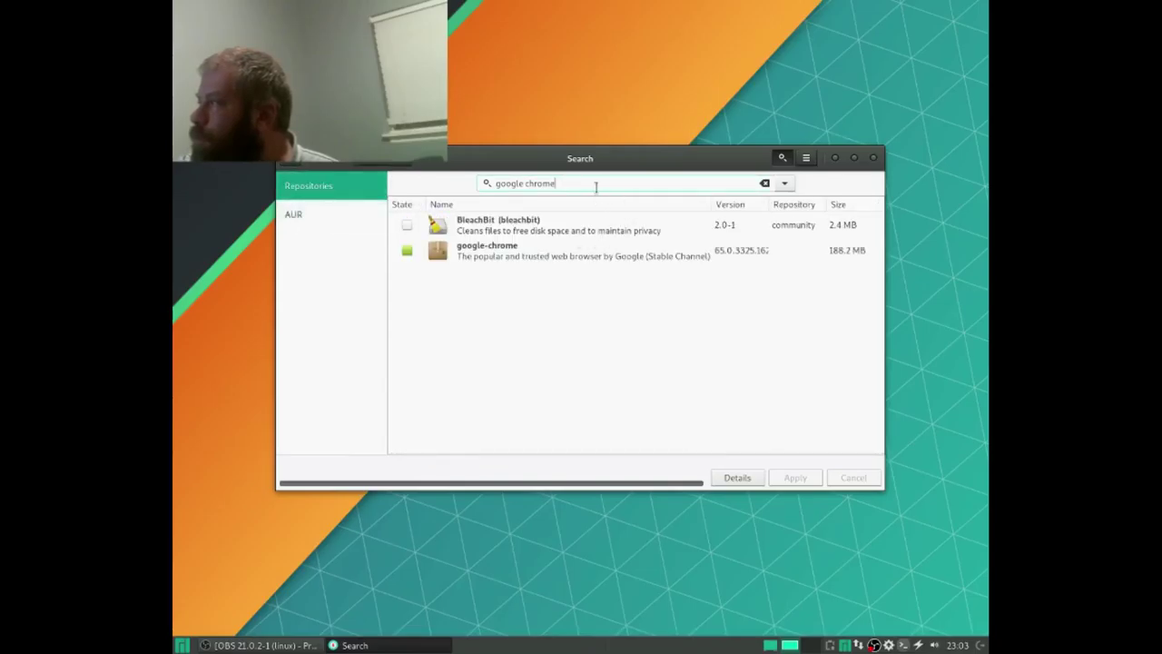
triple_click(596, 186)
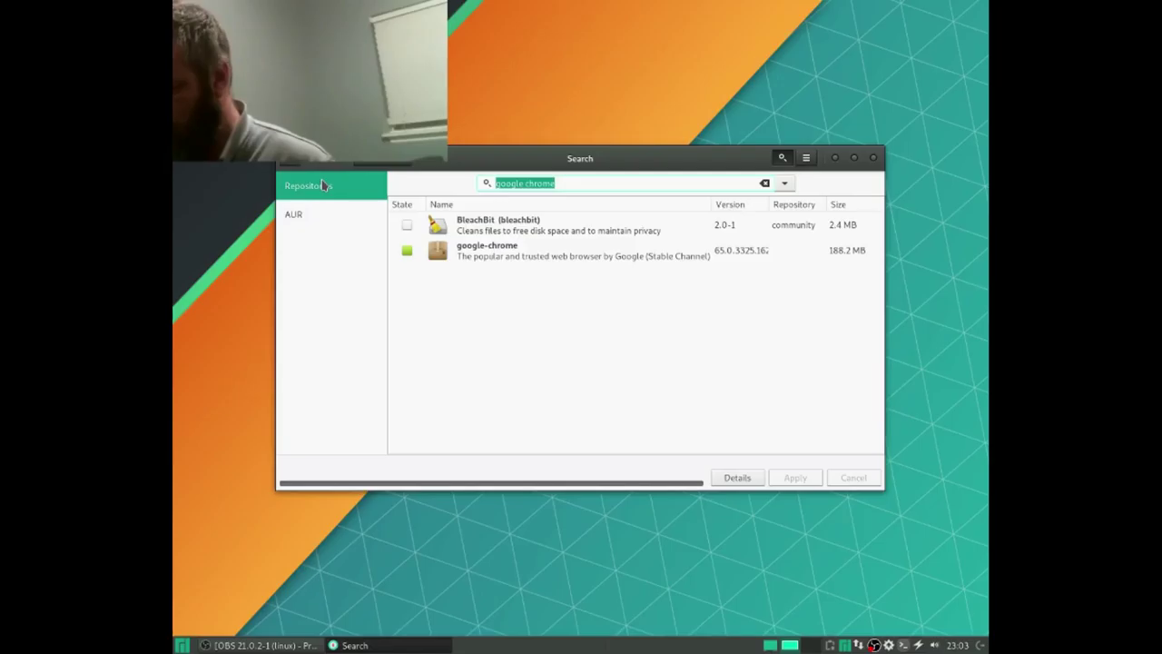
text(sim)
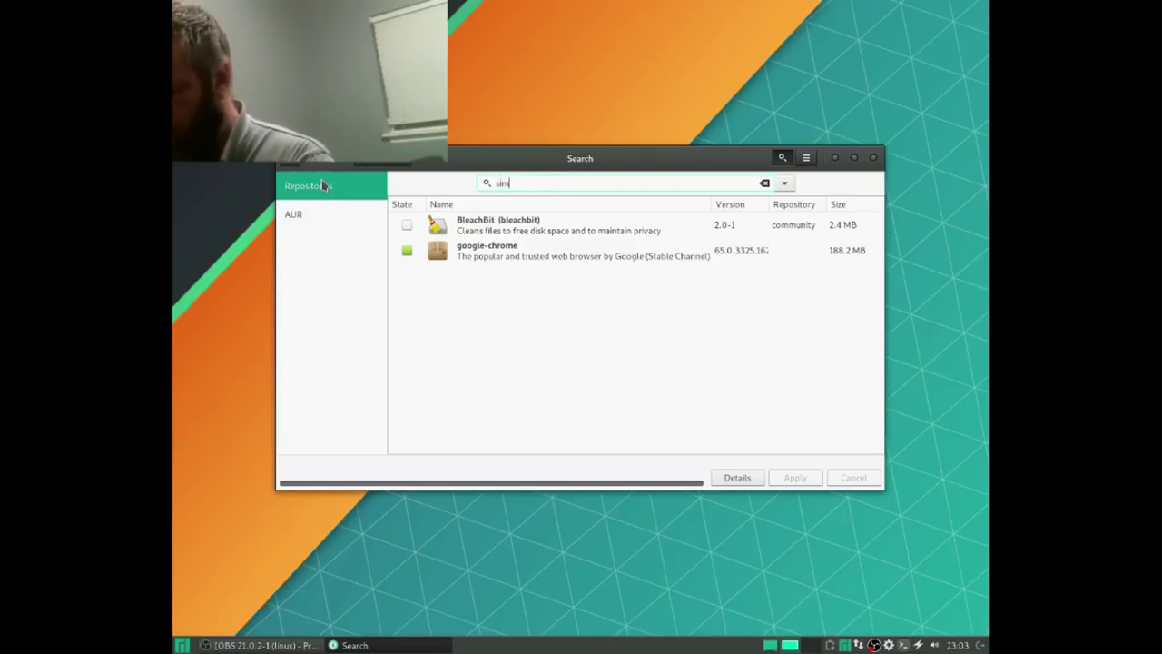
text(ple)
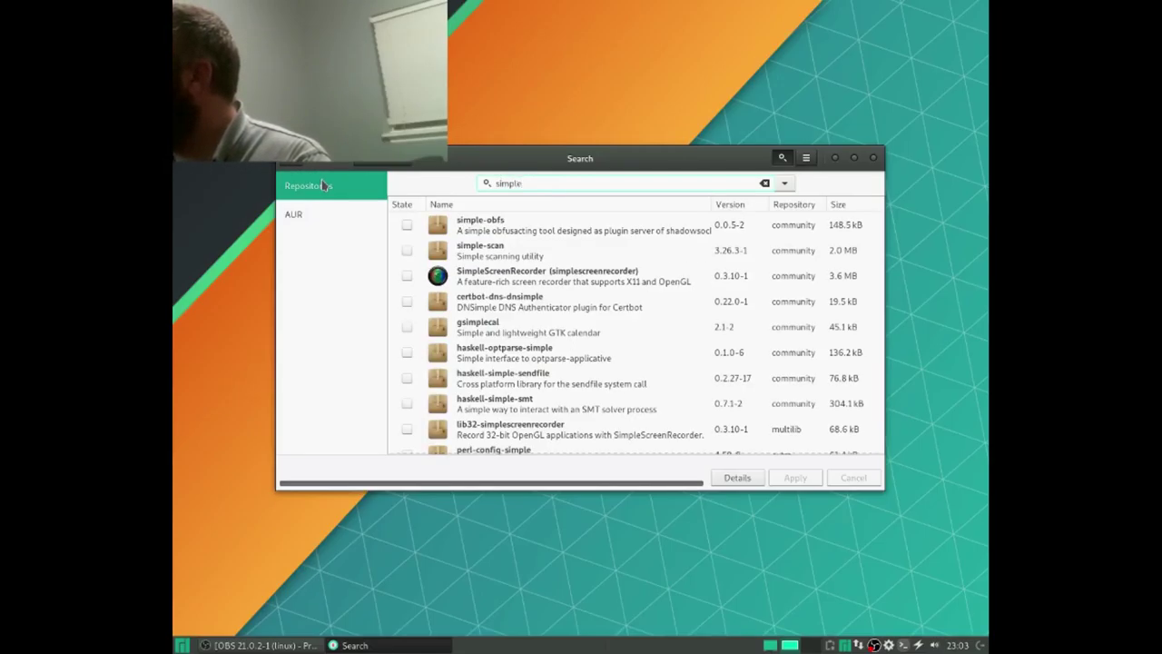
click(407, 276)
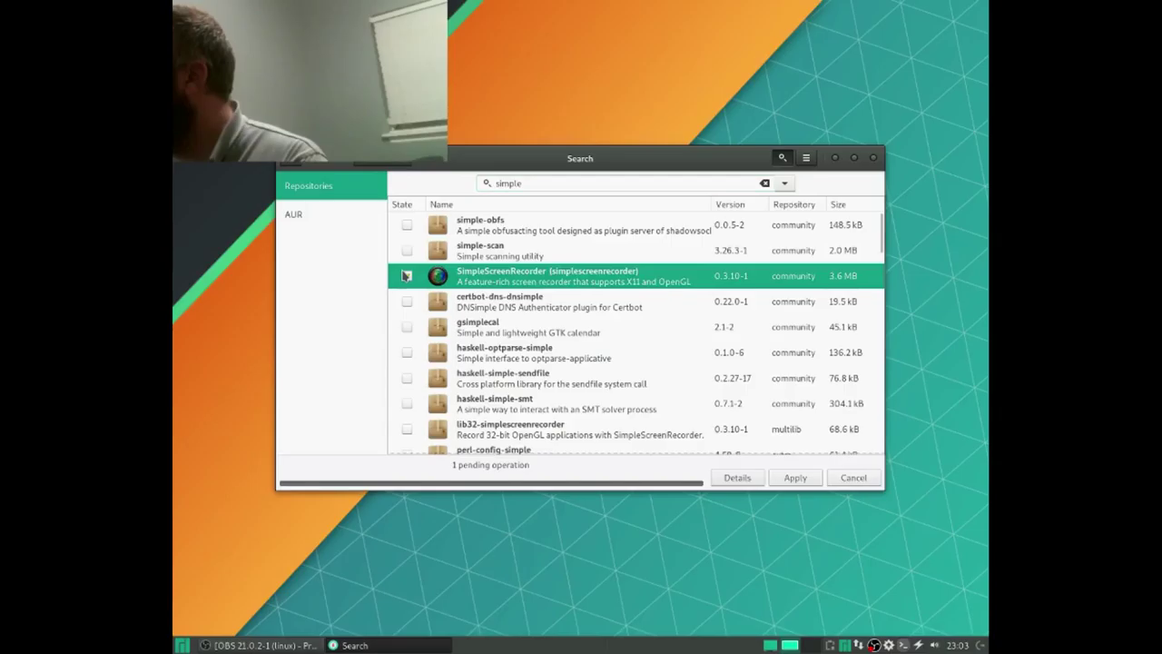
click(803, 479)
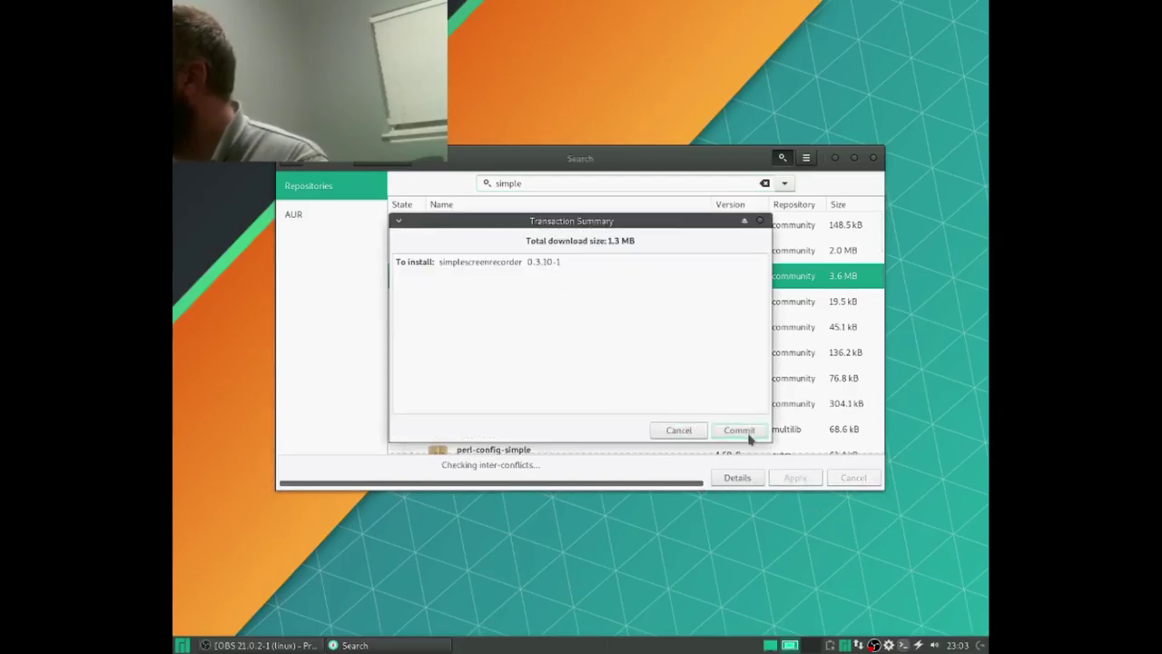
click(722, 432)
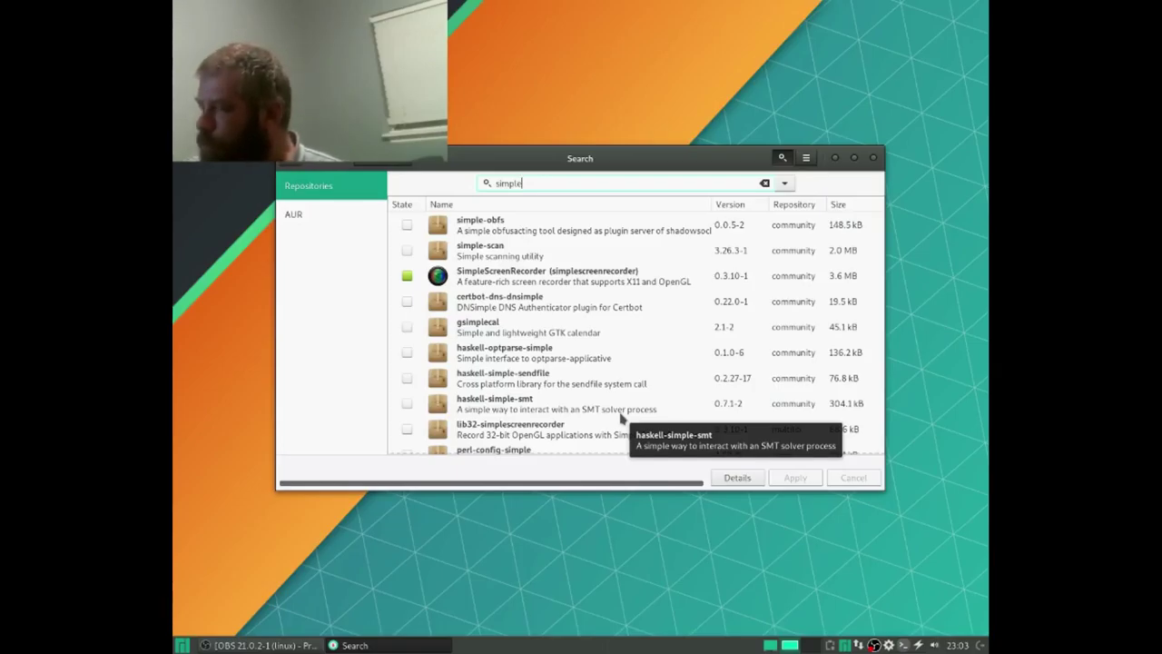
click(738, 479)
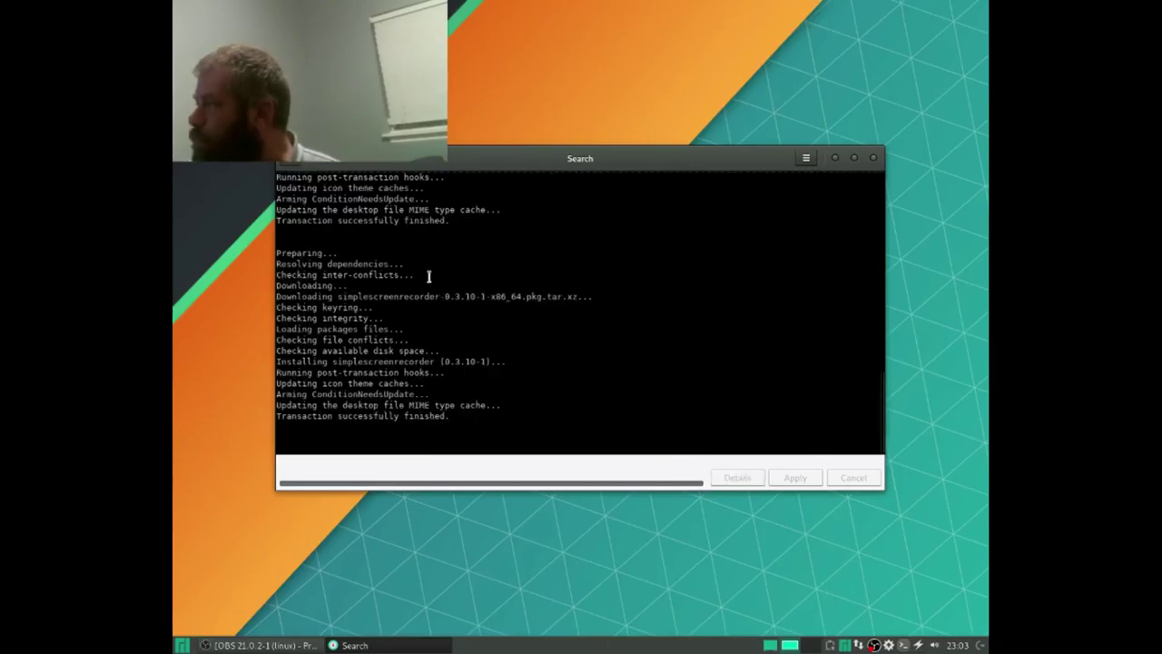
click(292, 163)
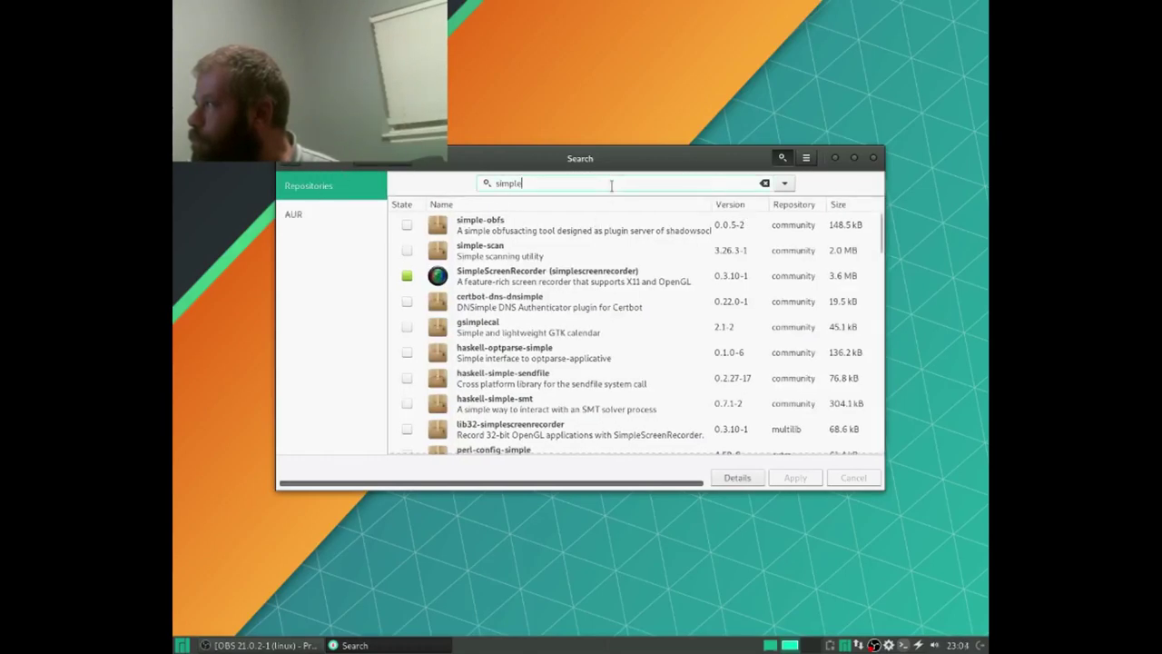
Step: Search for 'fil' and install FileZilla with its dependencies
key(BackSpace)
key(BackSpace)
key(BackSpace)
key(BackSpace)
key(BackSpace)
key(BackSpace)
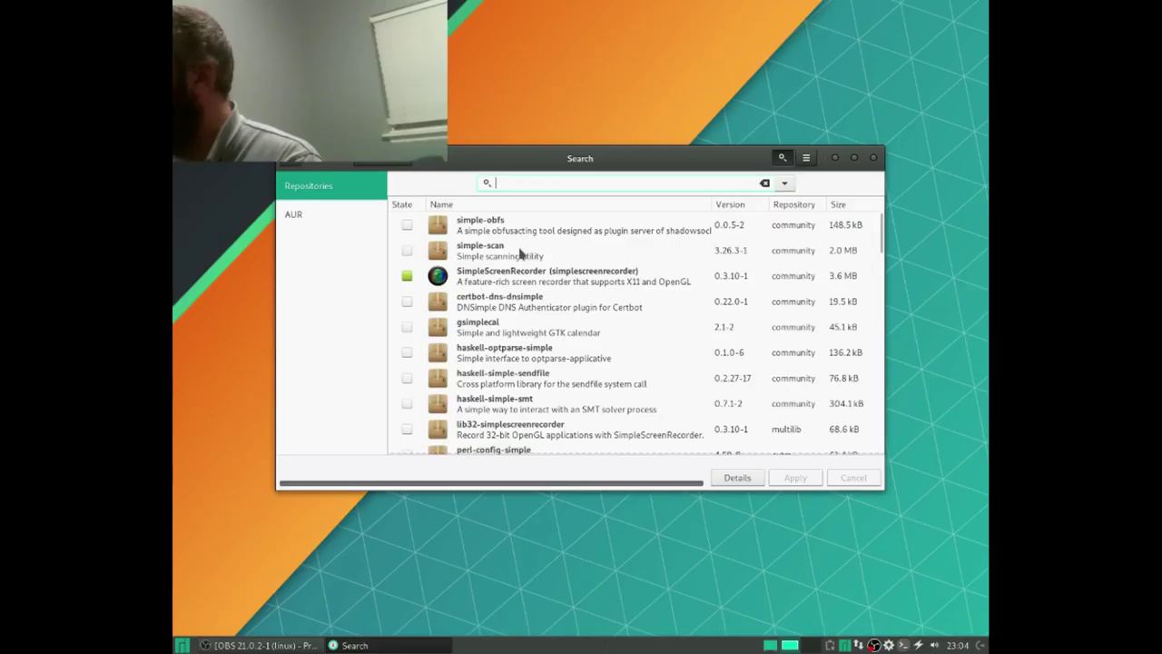
text(fi)
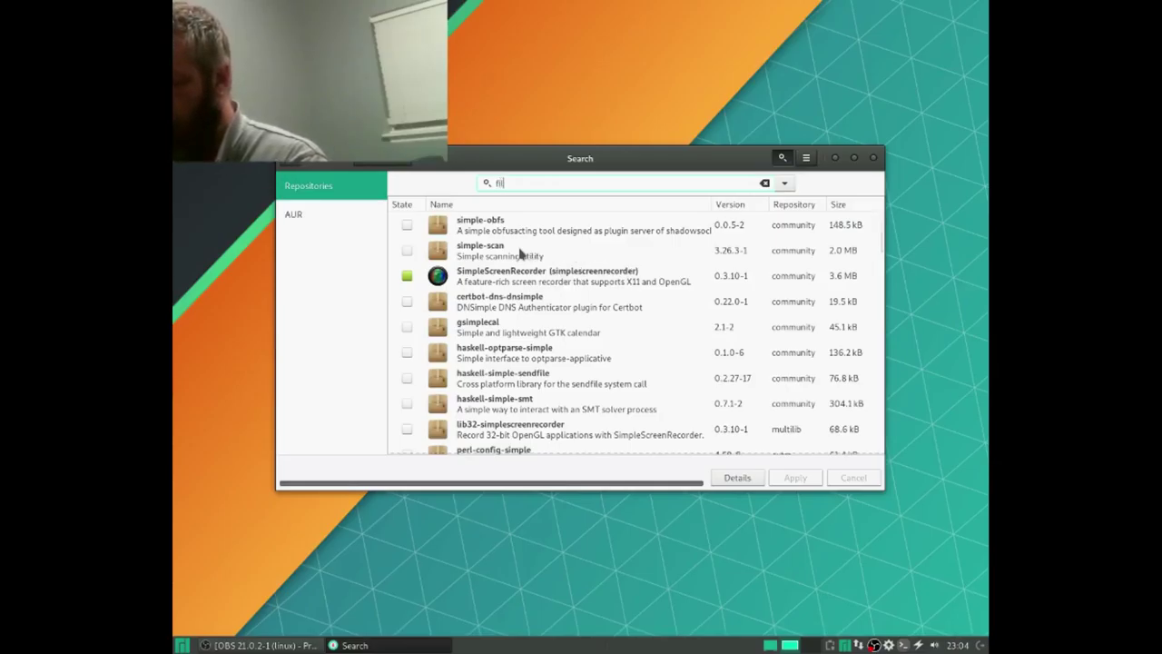
text(le)
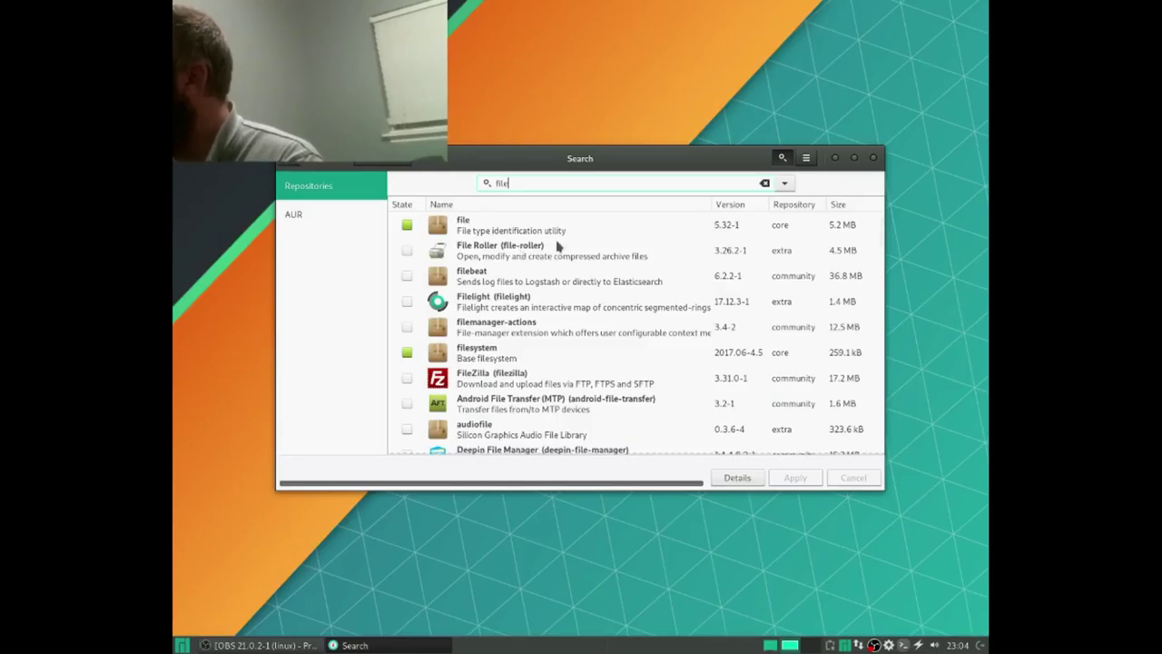
click(408, 381)
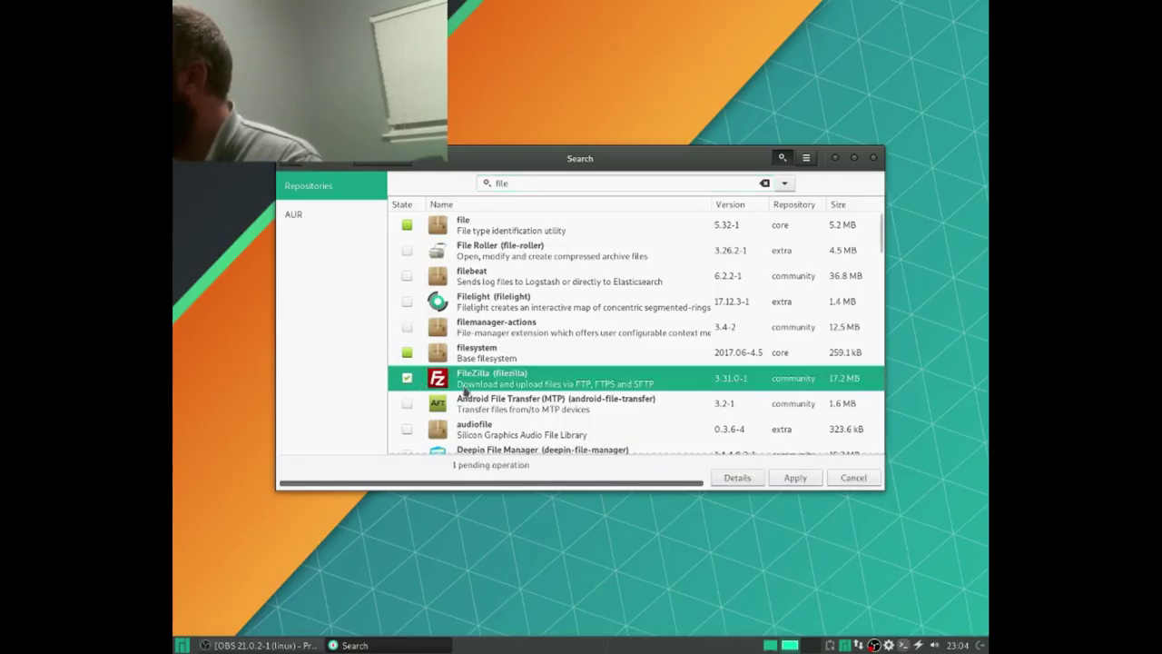
click(815, 486)
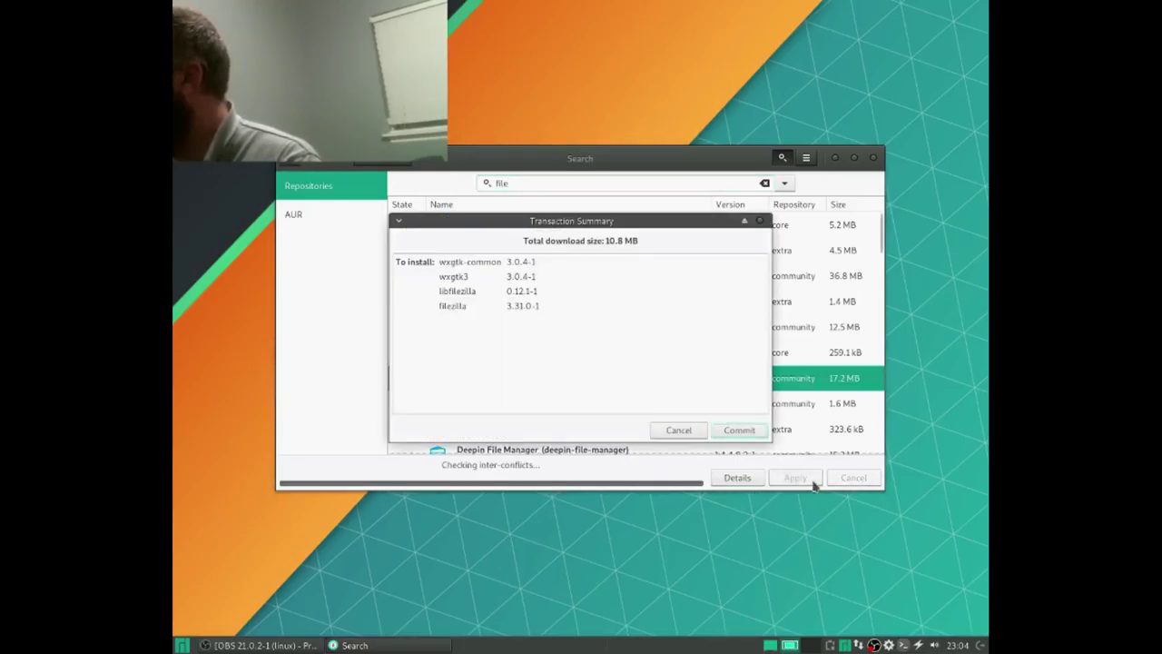
click(741, 430)
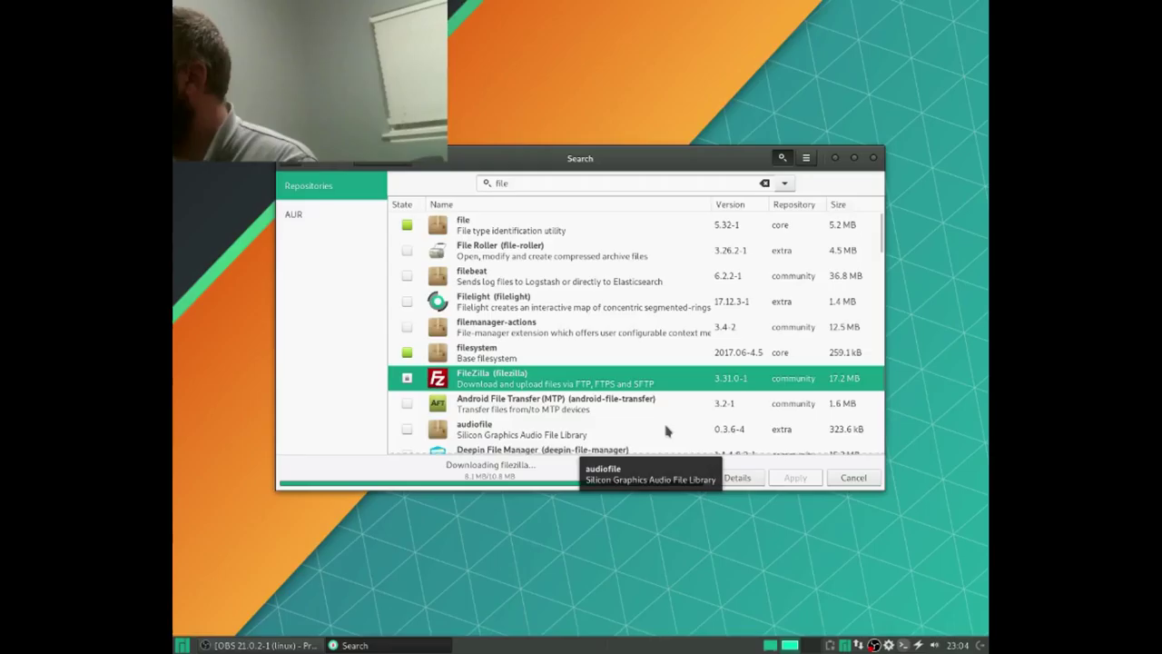
Step: Install Android File Transfer, then clear the search field
click(407, 405)
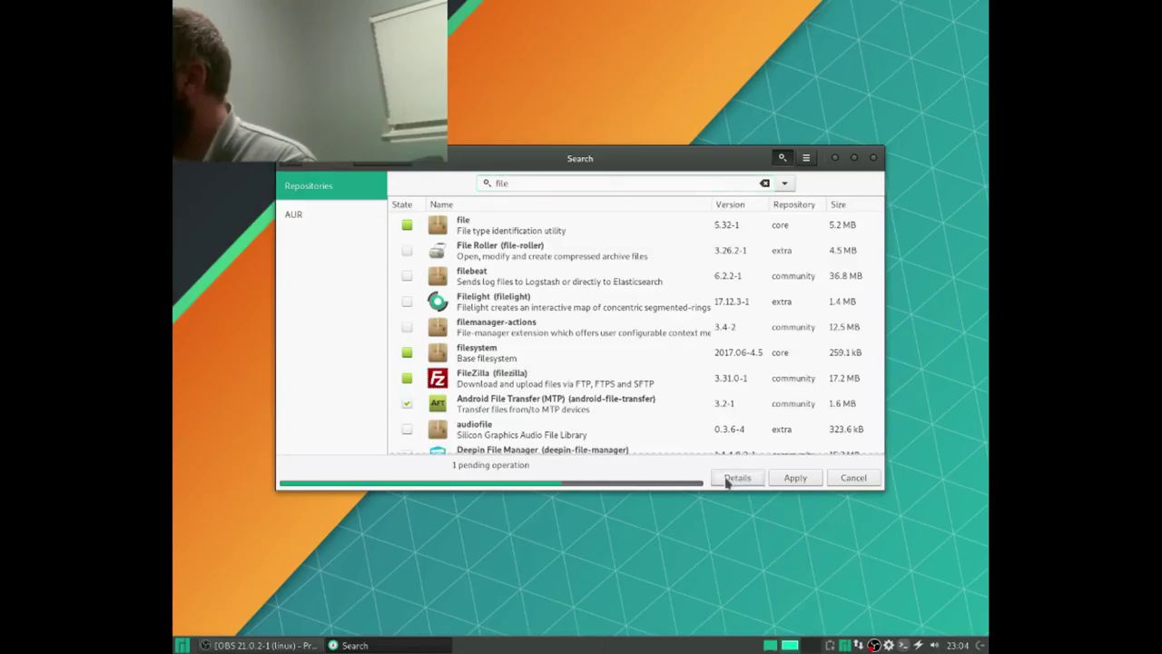
click(789, 478)
click(739, 428)
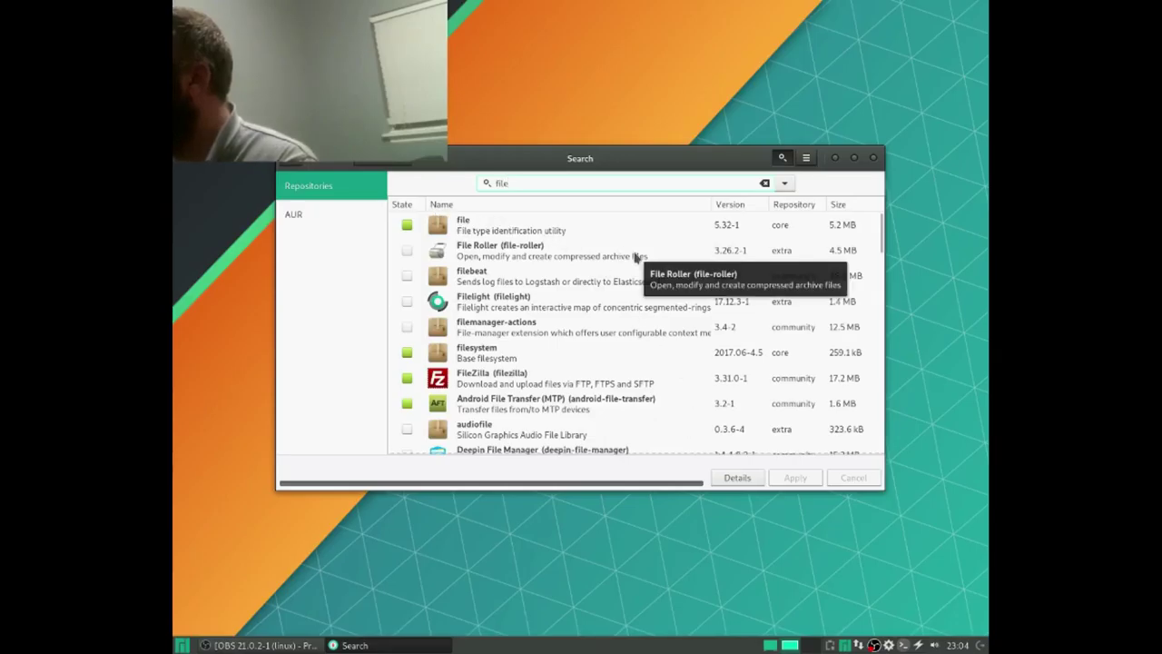
key(BackSpace)
key(BackSpace)
key(BackSpace)
key(BackSpace)
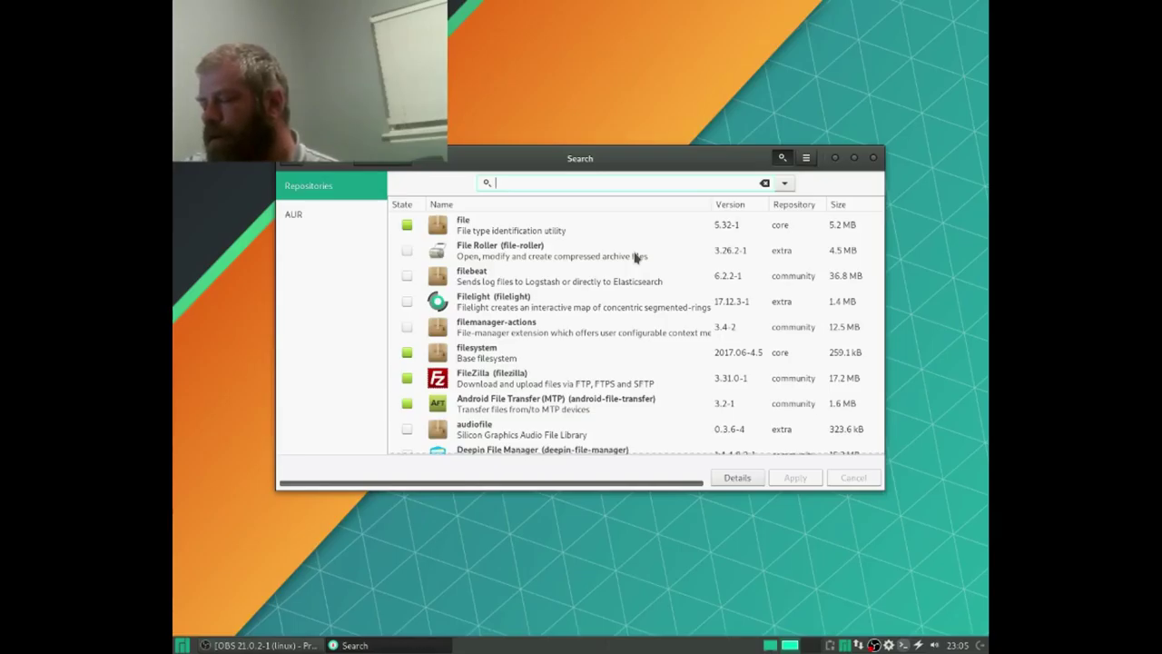
Step: Search 'dropbox', install the dropbox package from the AUR, and show its build log
text(dropbox)
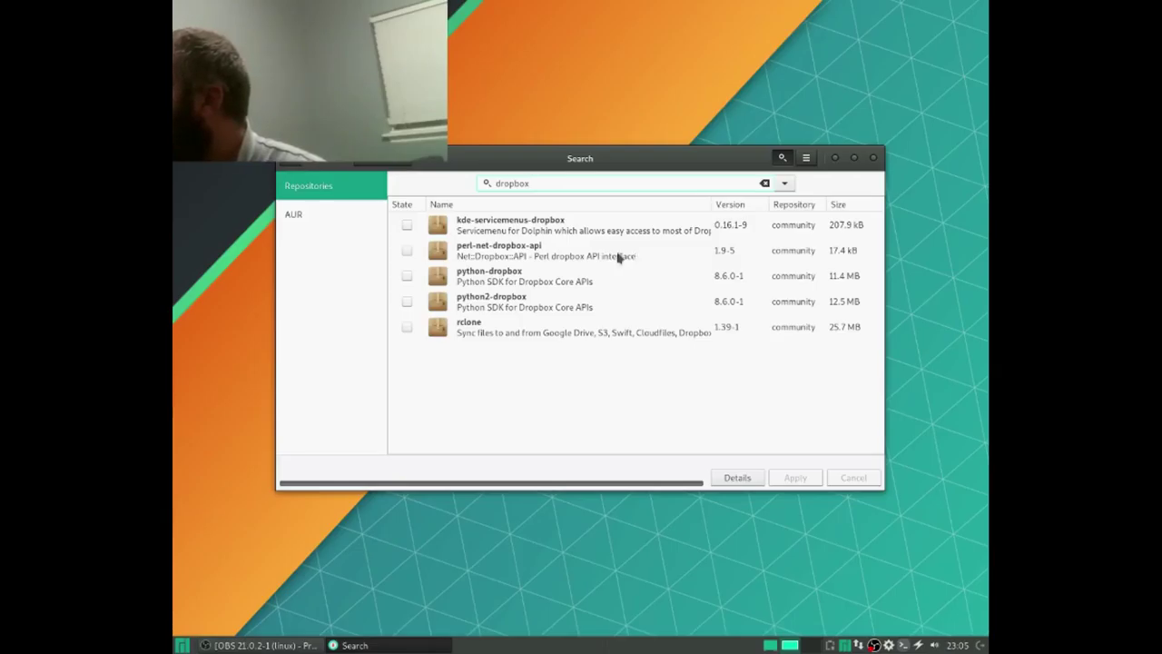
click(338, 225)
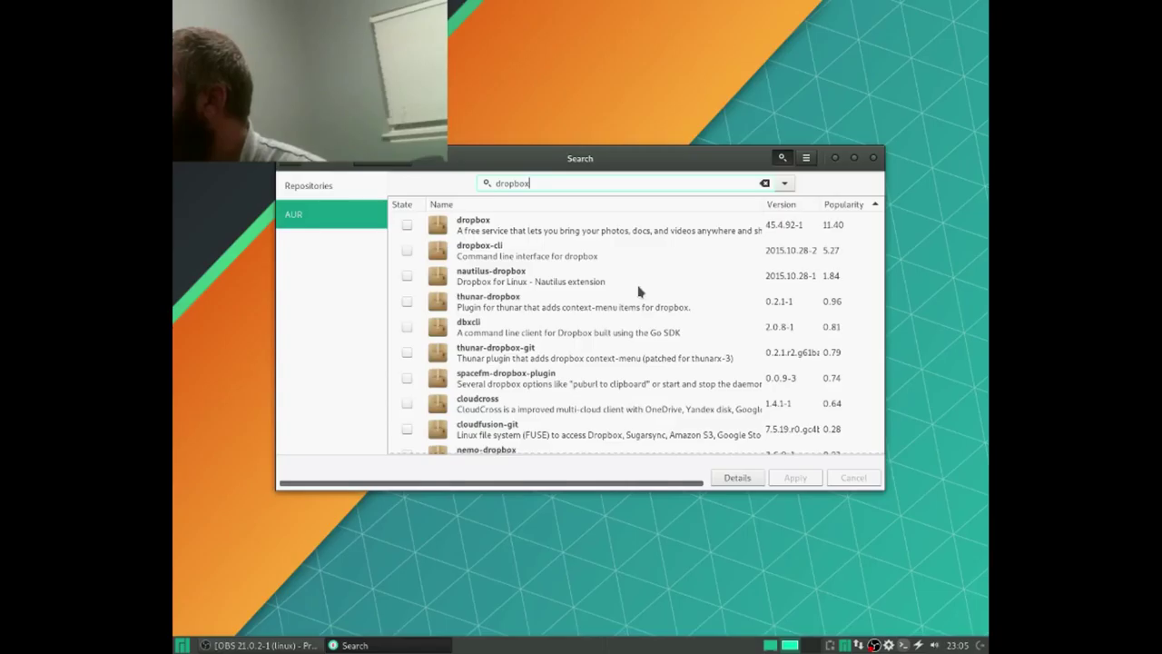
click(409, 224)
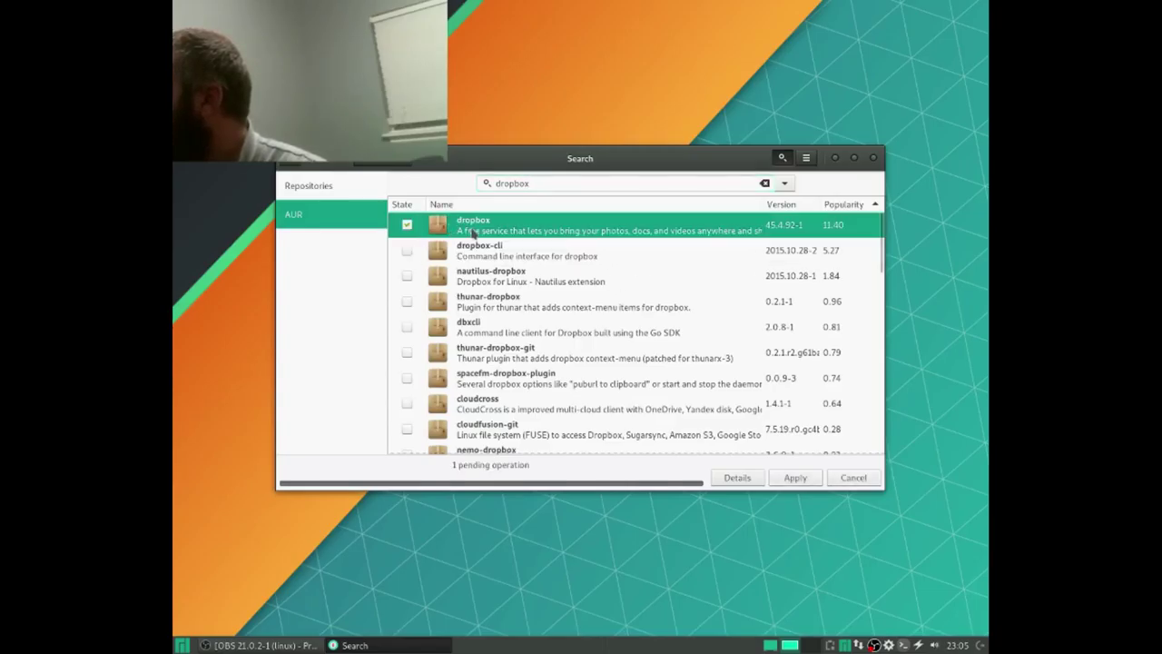
click(817, 473)
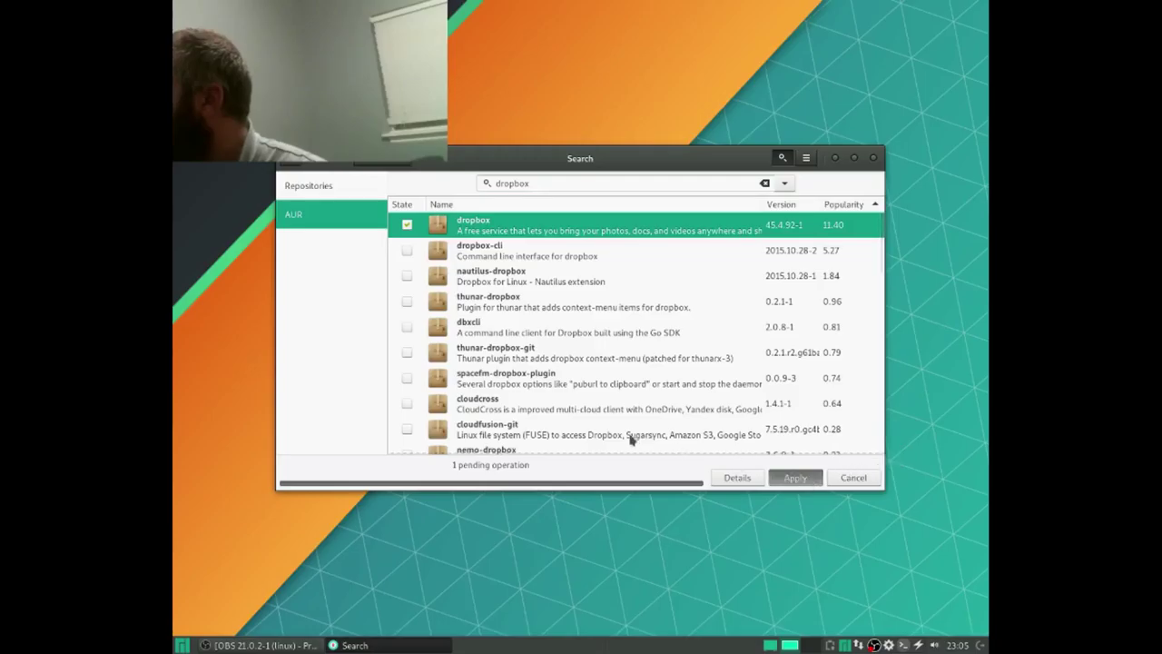
click(752, 431)
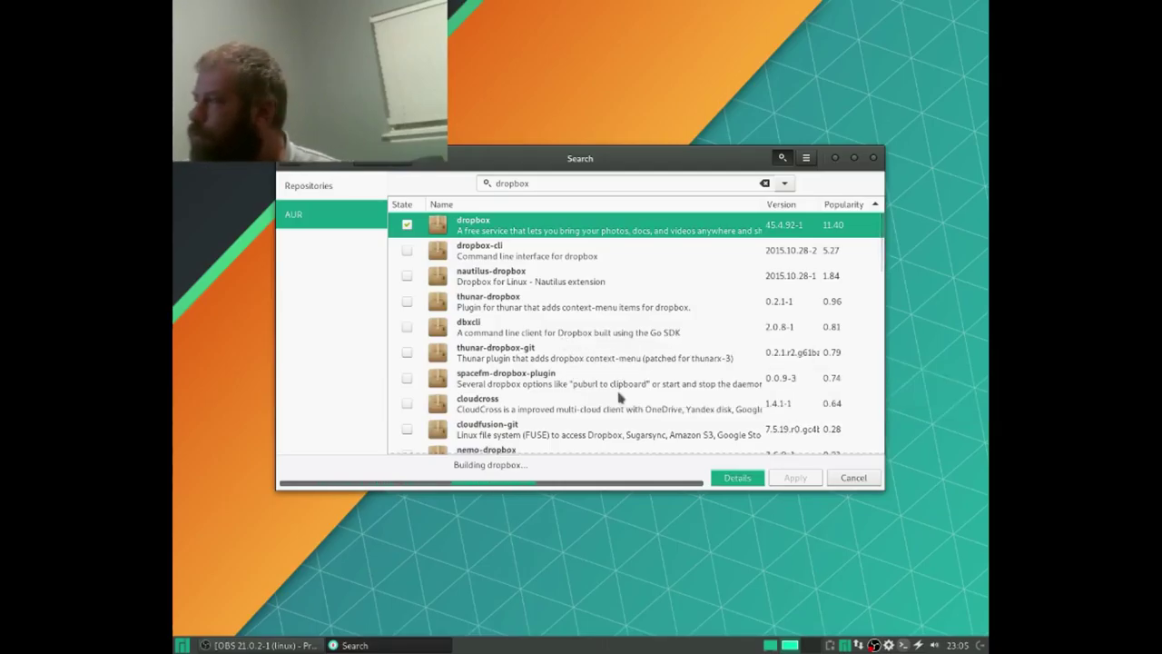
click(739, 479)
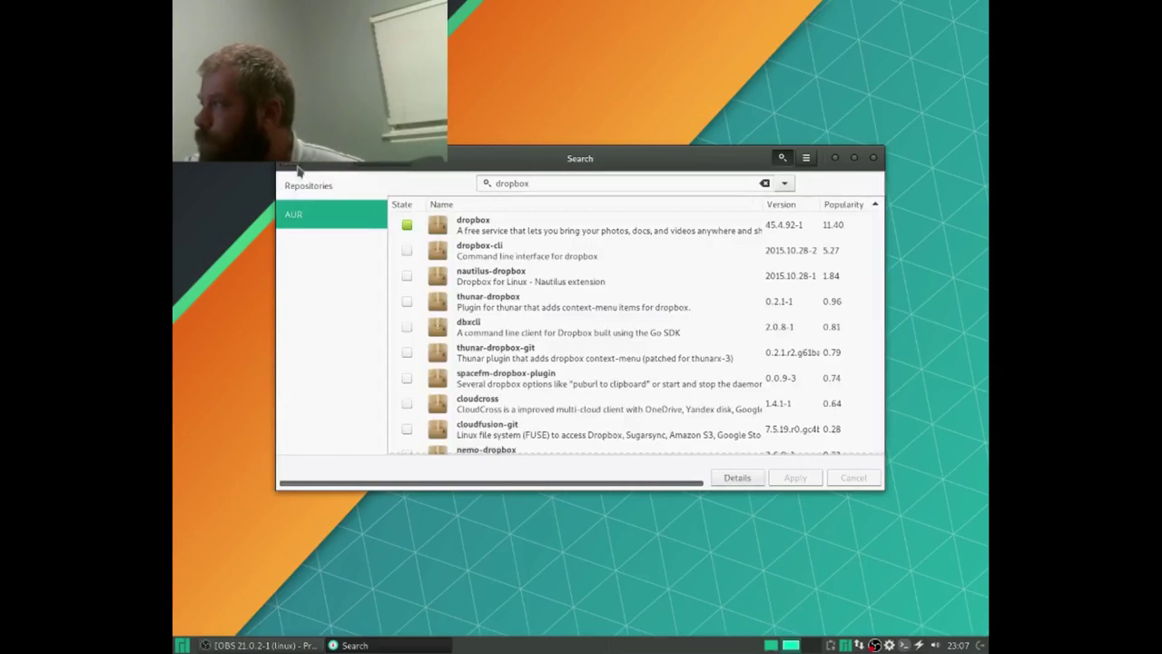
Step: Search 'megasy', install megasync from the AUR results, and show the installation progress log
key(ctrl+f)
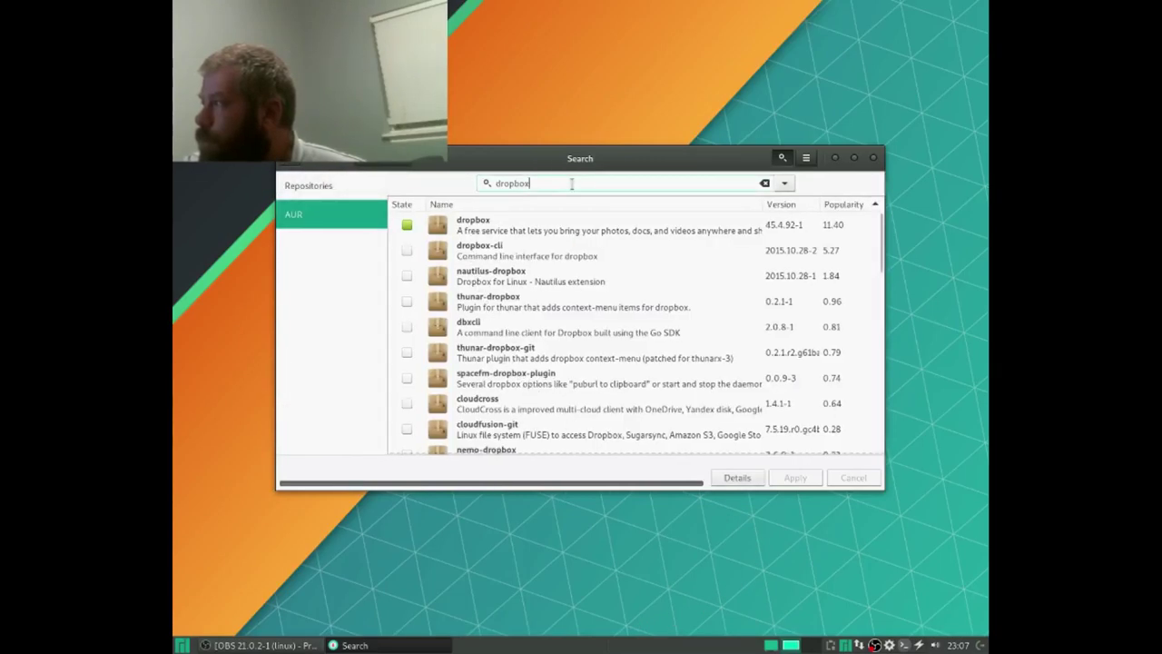
text(me)
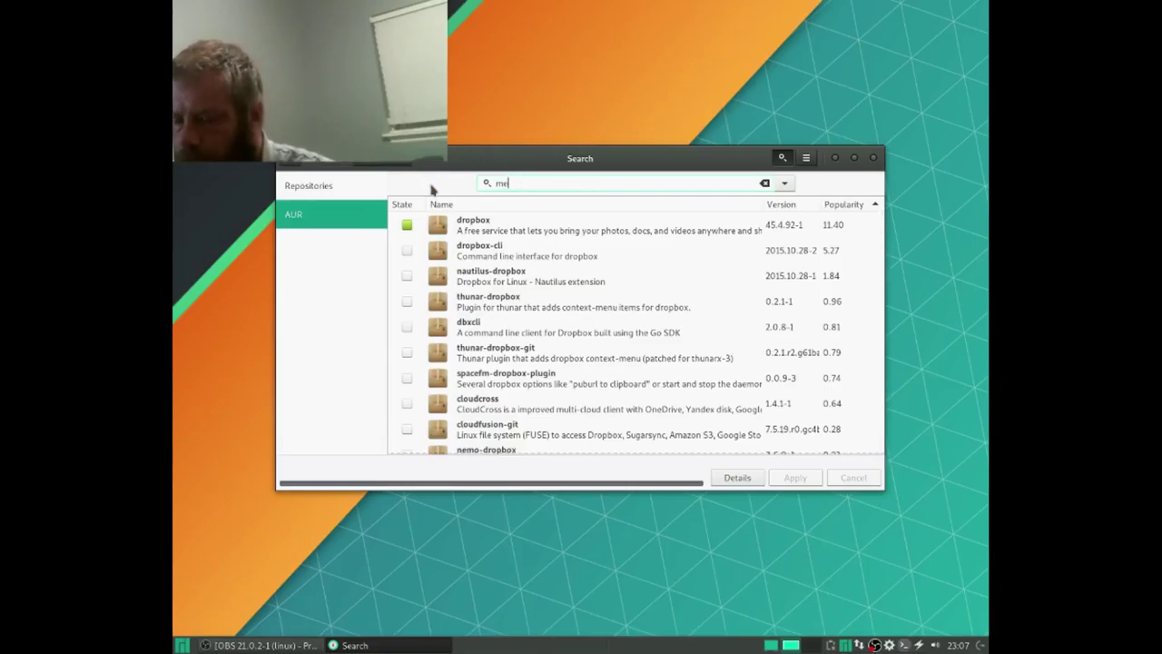
text(gasy)
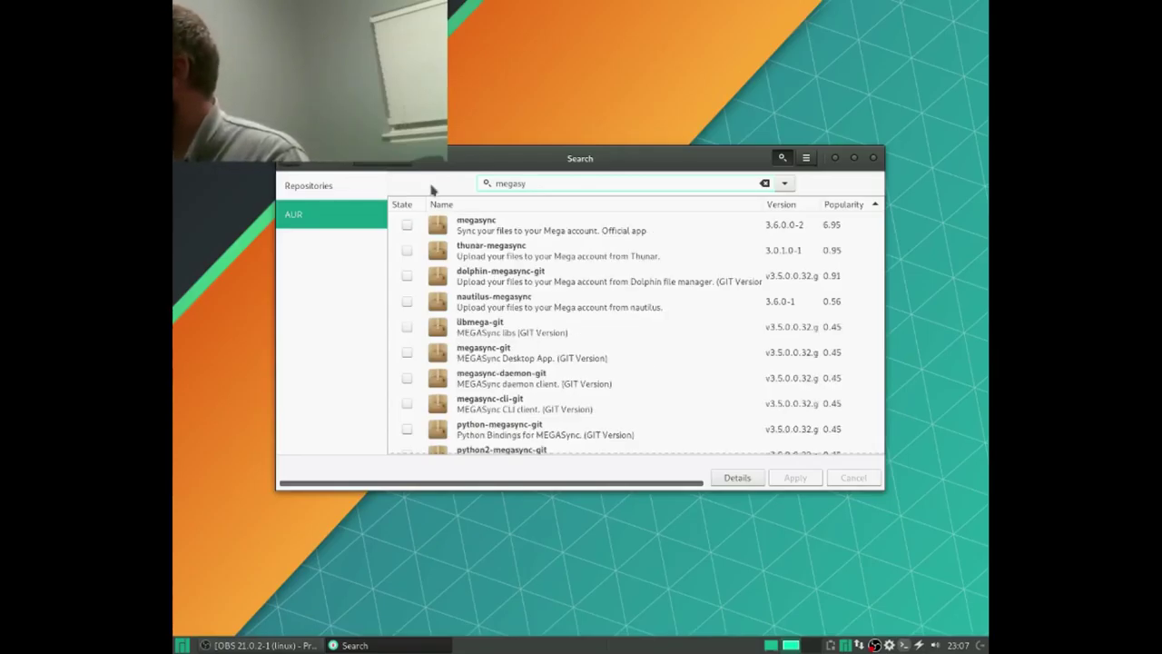
click(405, 225)
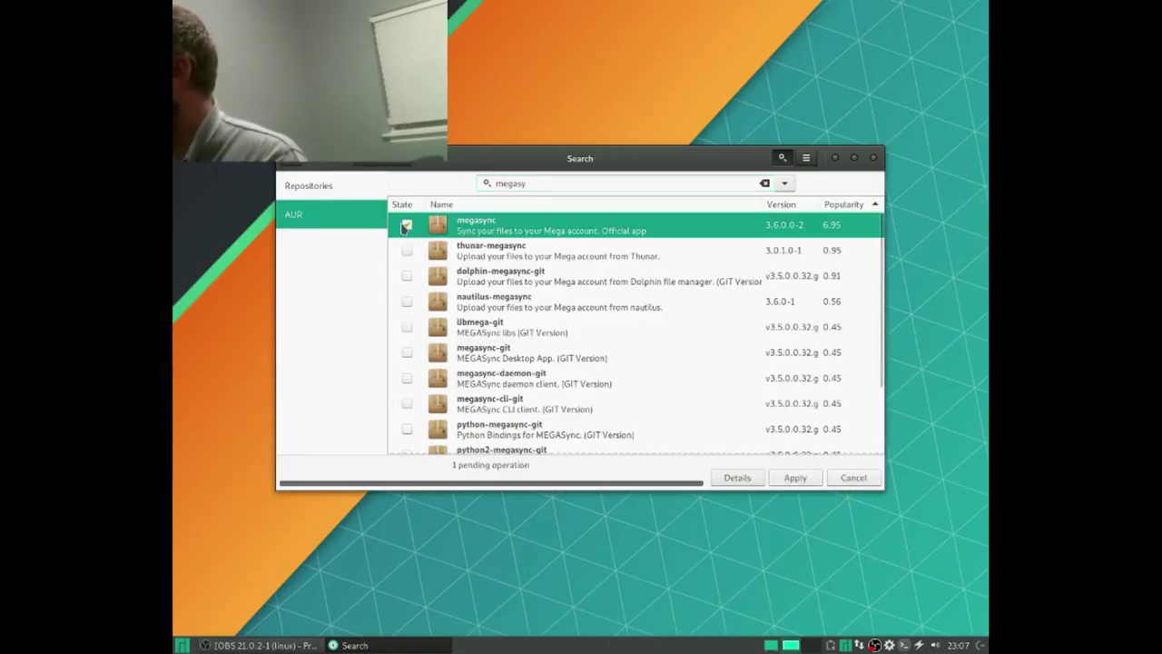
click(807, 478)
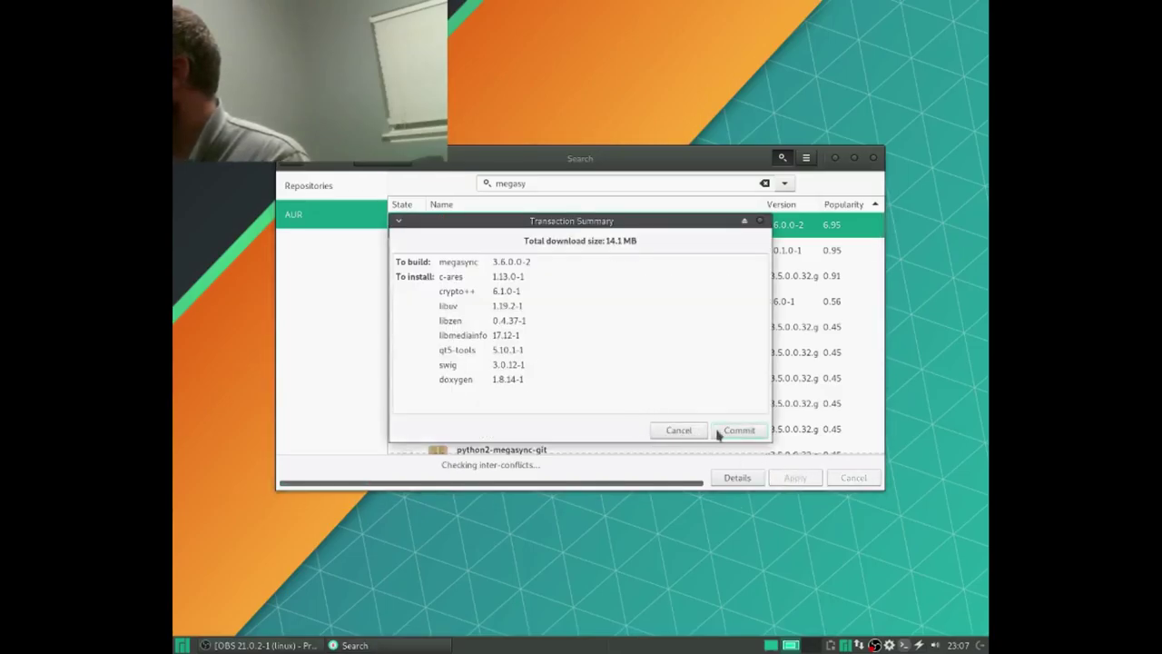
click(726, 431)
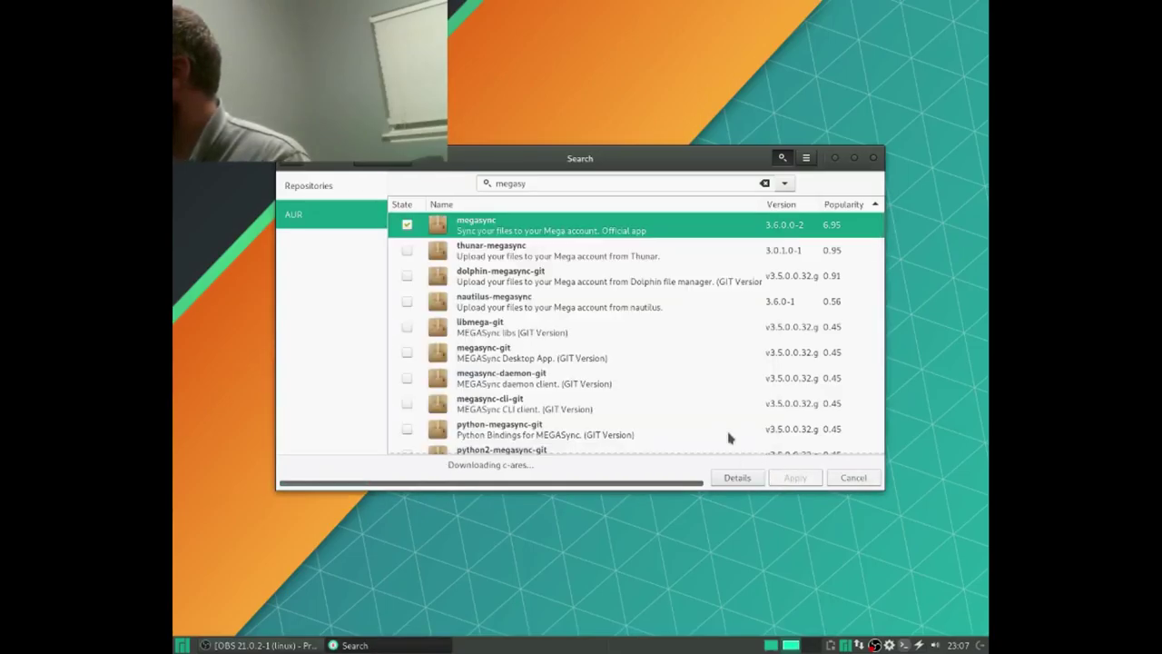
click(307, 185)
click(293, 215)
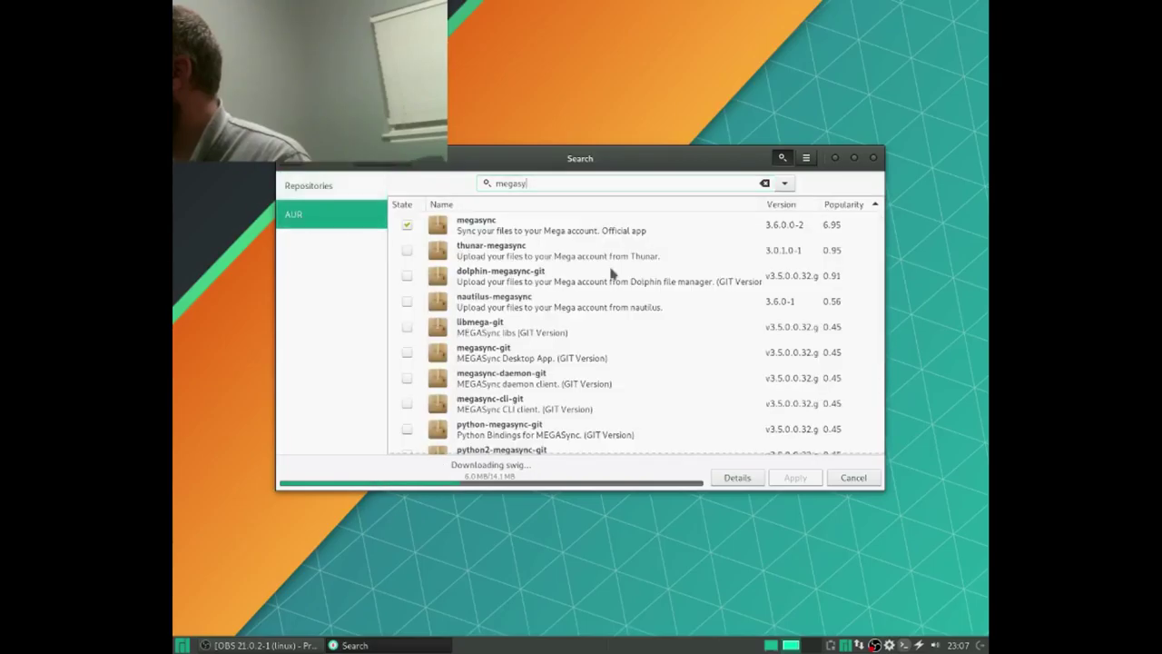
click(738, 478)
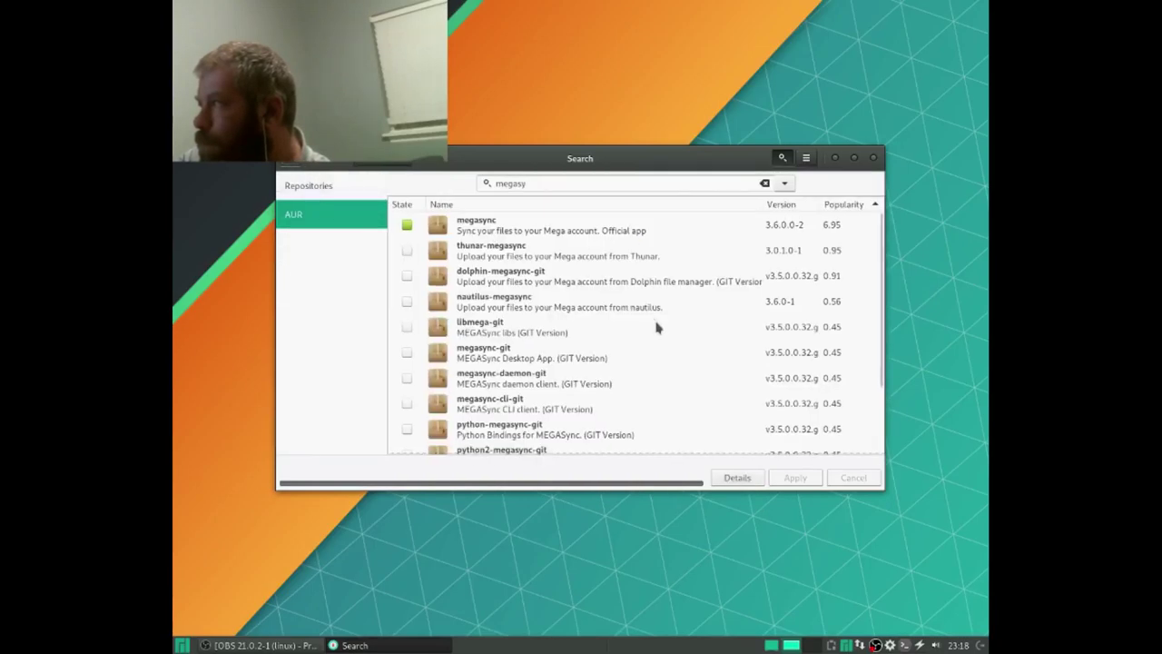
Step: Clear the old 'megasy' term from the search box
drag(548, 185, 436, 164)
key(BackSpace)
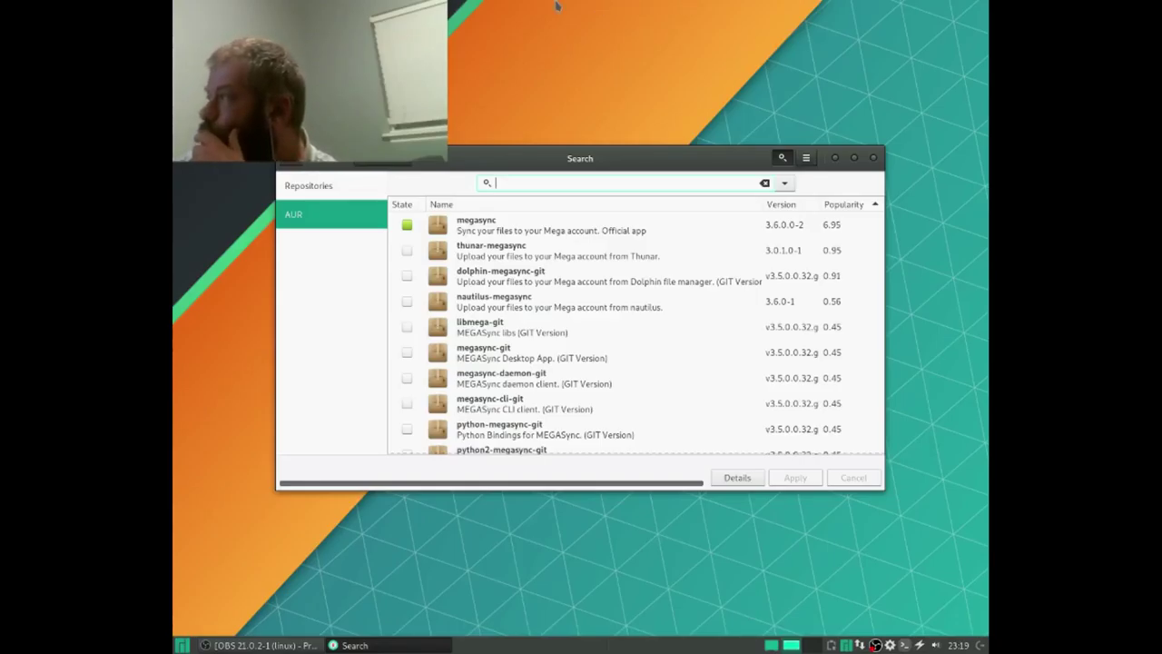
Step: Return to the main package list, then browse All apps in the Whisker menu and close it
click(296, 163)
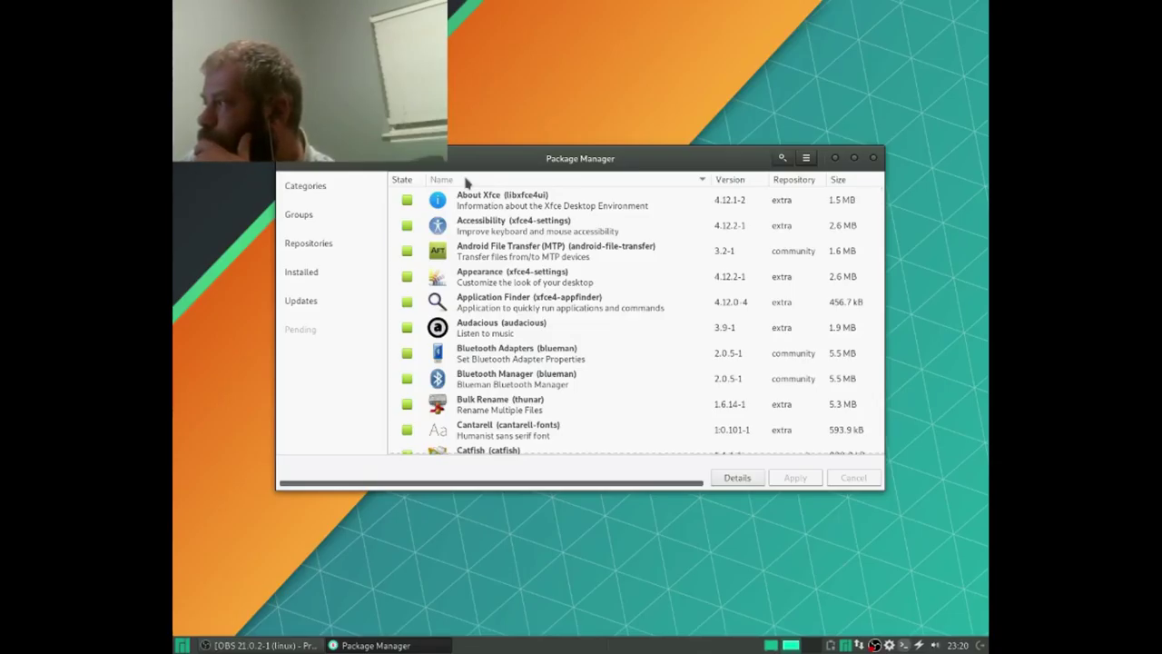
click(183, 645)
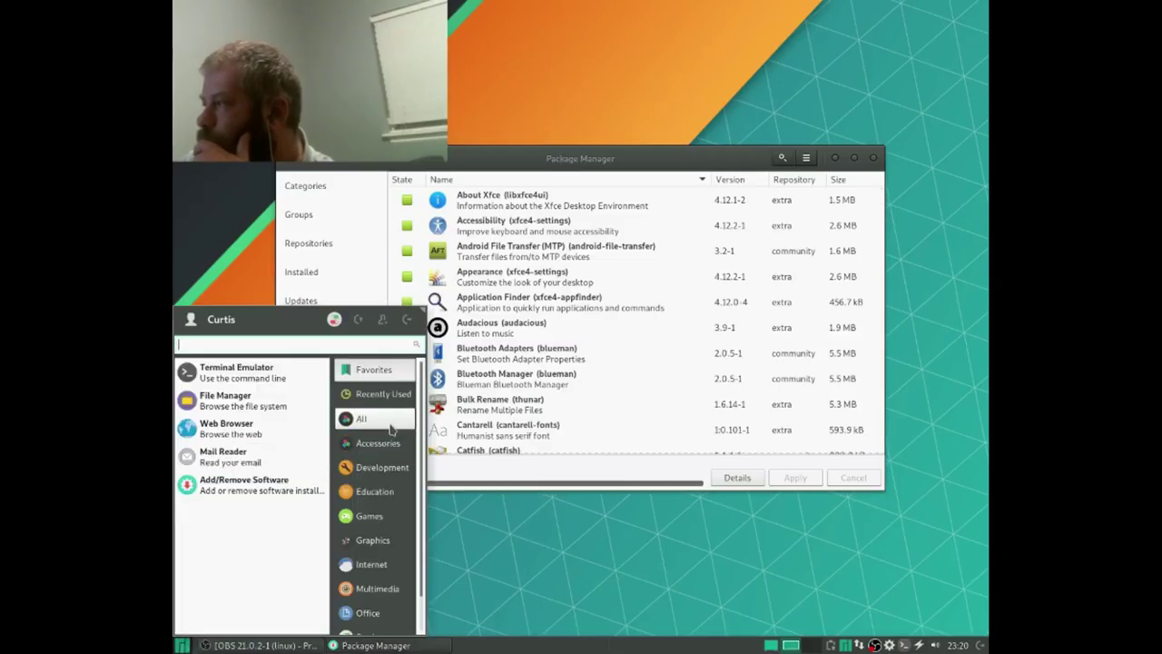
click(390, 423)
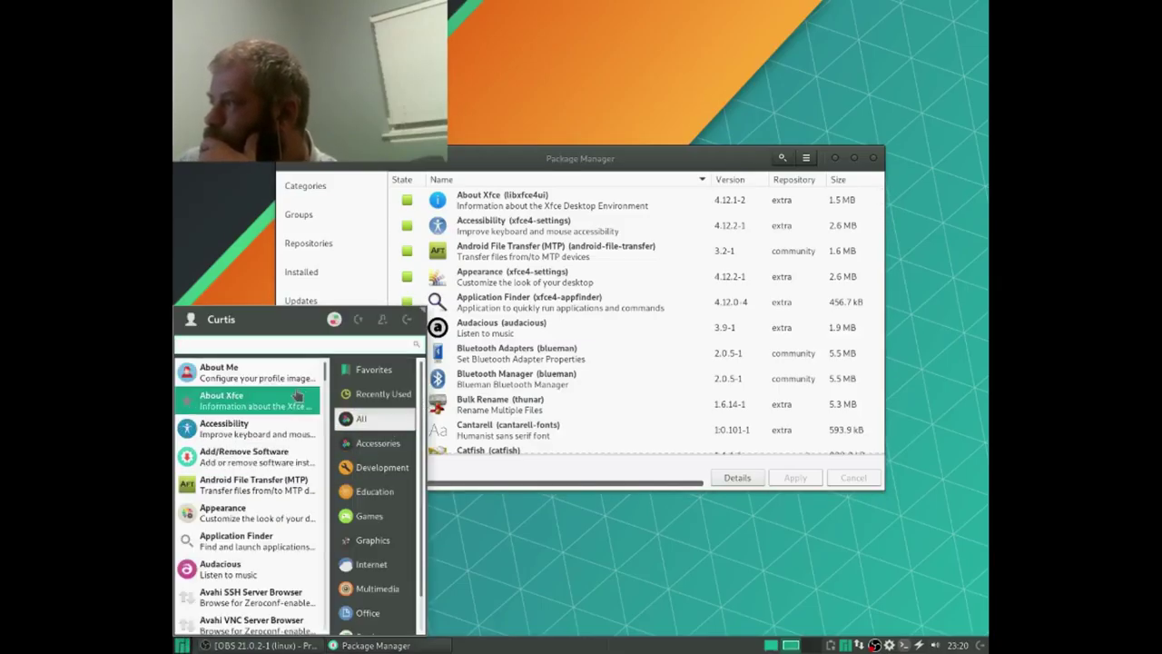
scroll(313, 427, down, 1)
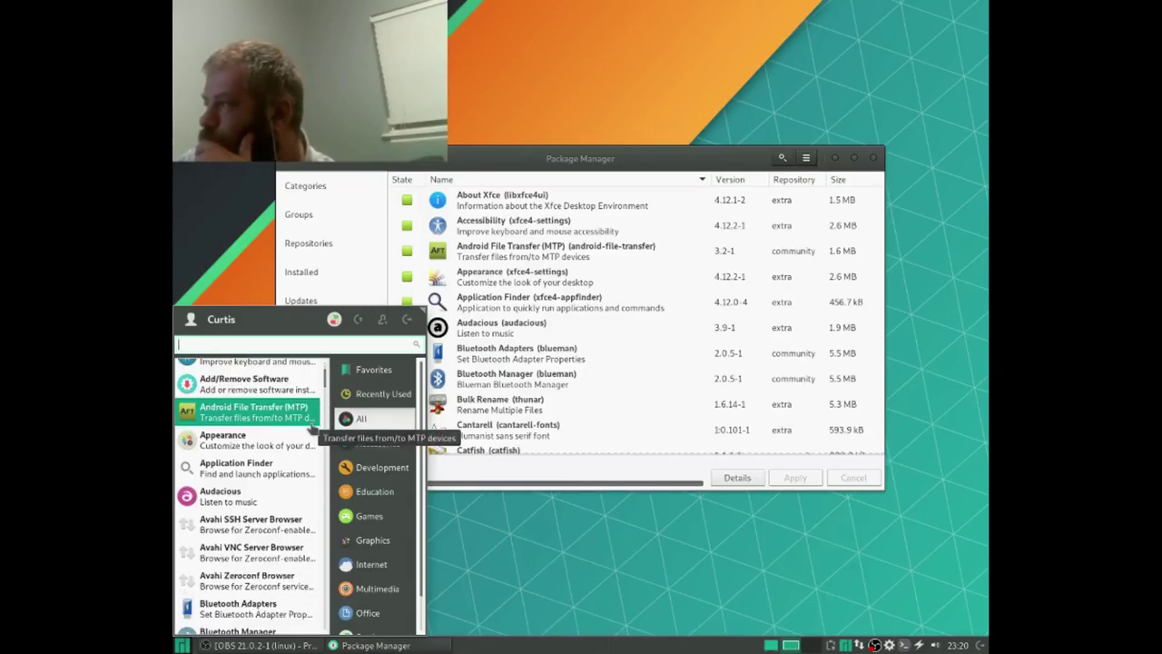
scroll(309, 431, down, 4)
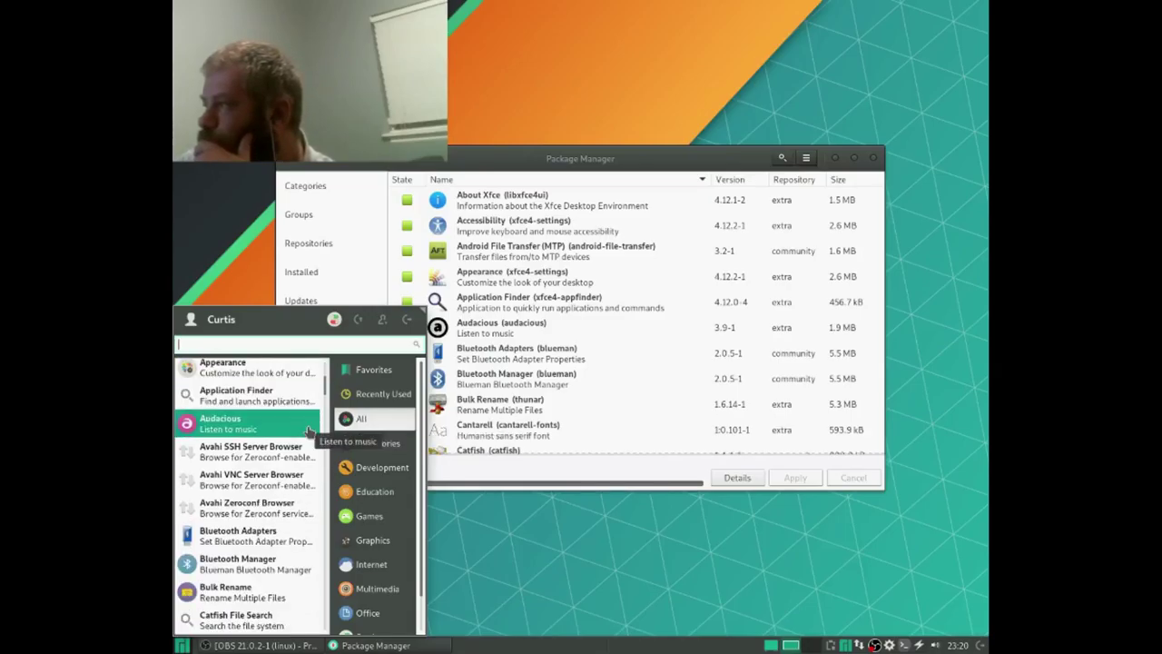
scroll(309, 440, down, 5)
scroll(309, 440, up, 8)
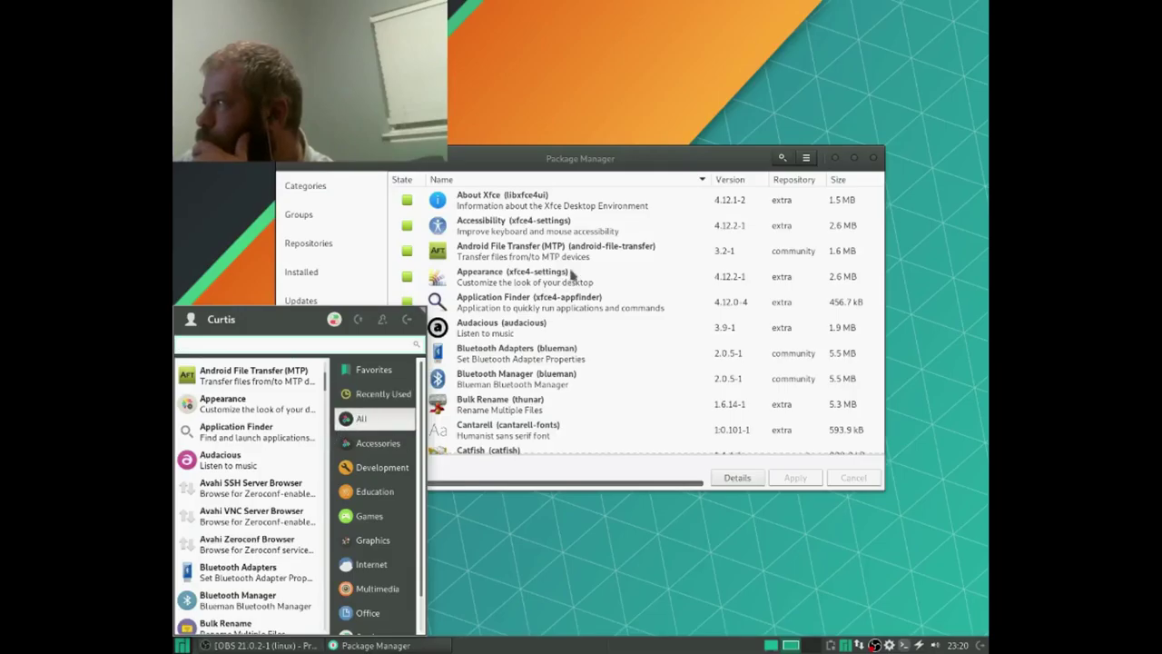
click(474, 180)
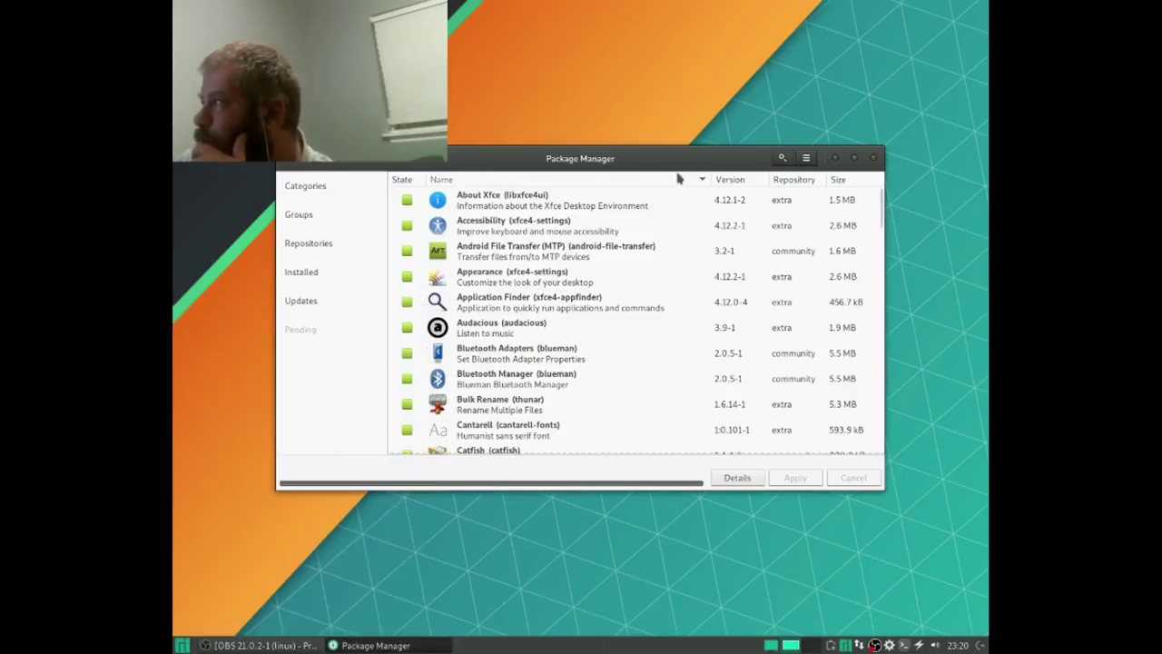
Step: After a brief look at Accessories, search for 'vnc' and show the AUR results
click(318, 191)
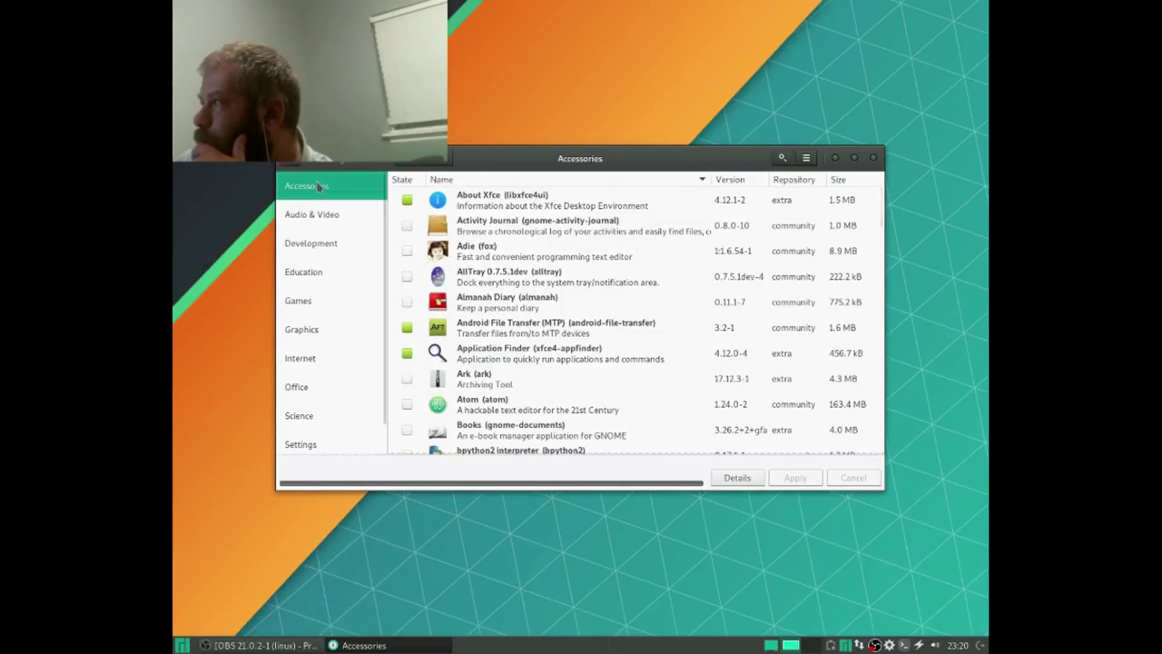
click(298, 168)
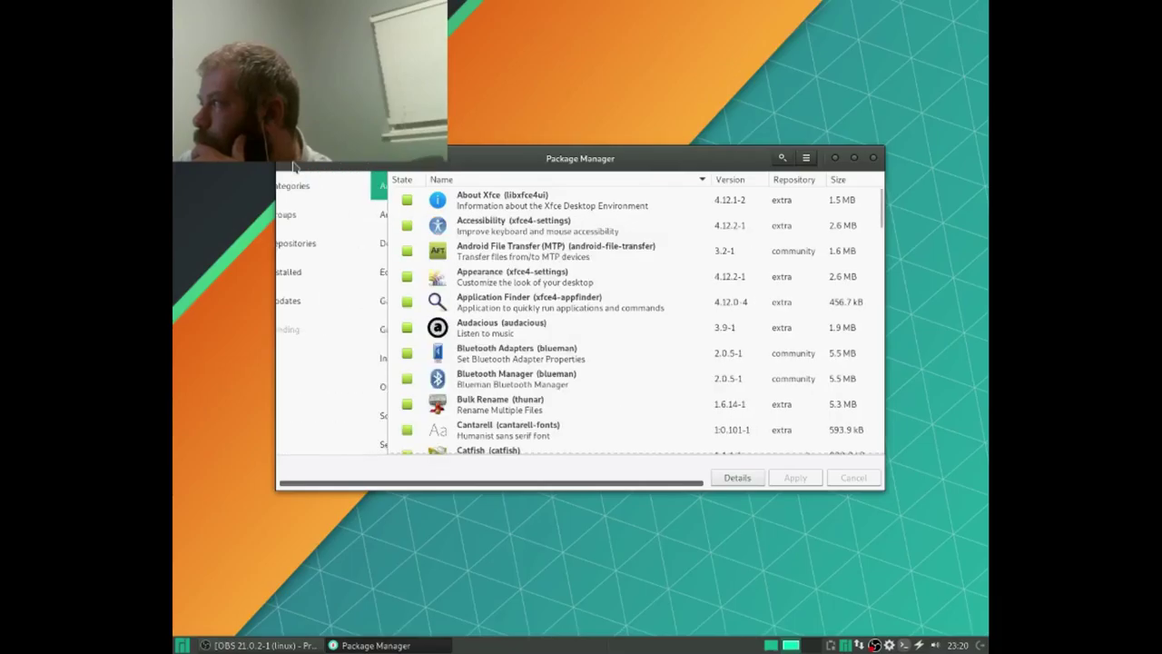
click(782, 159)
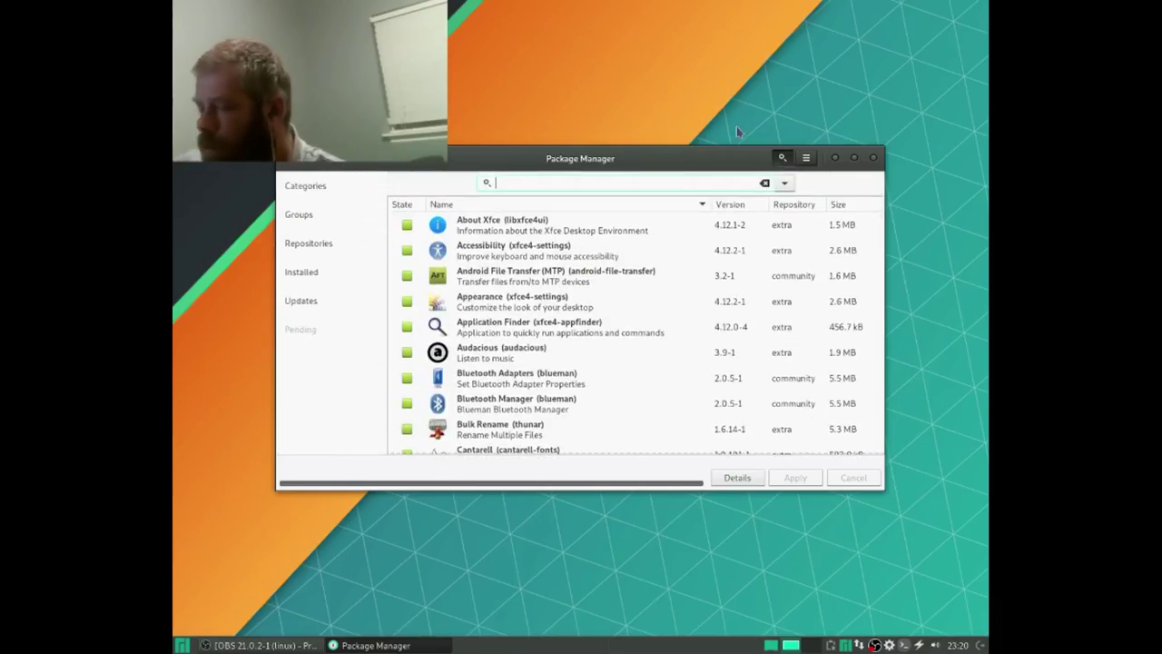
text(vn)
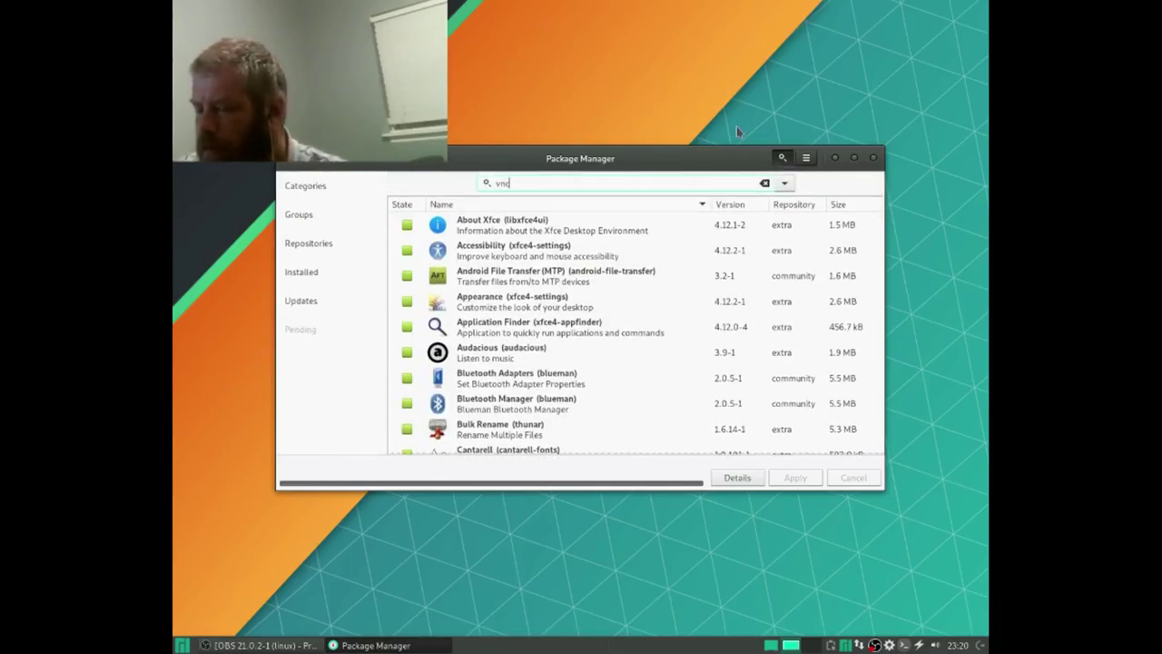
text(c)
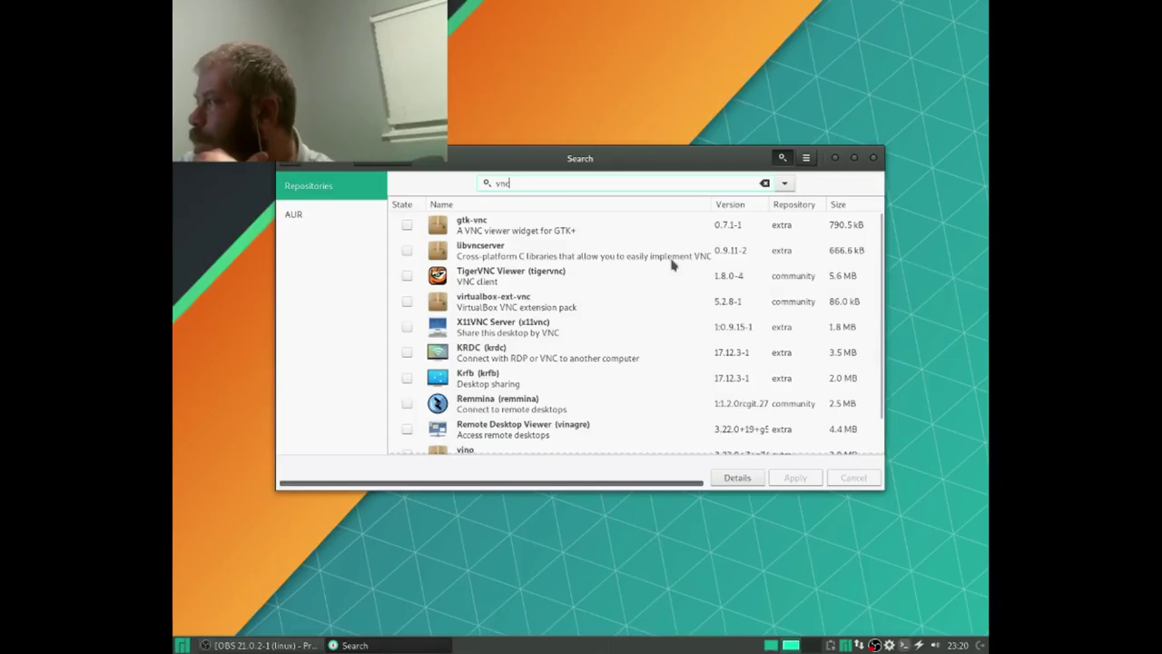
scroll(673, 263, down, 1)
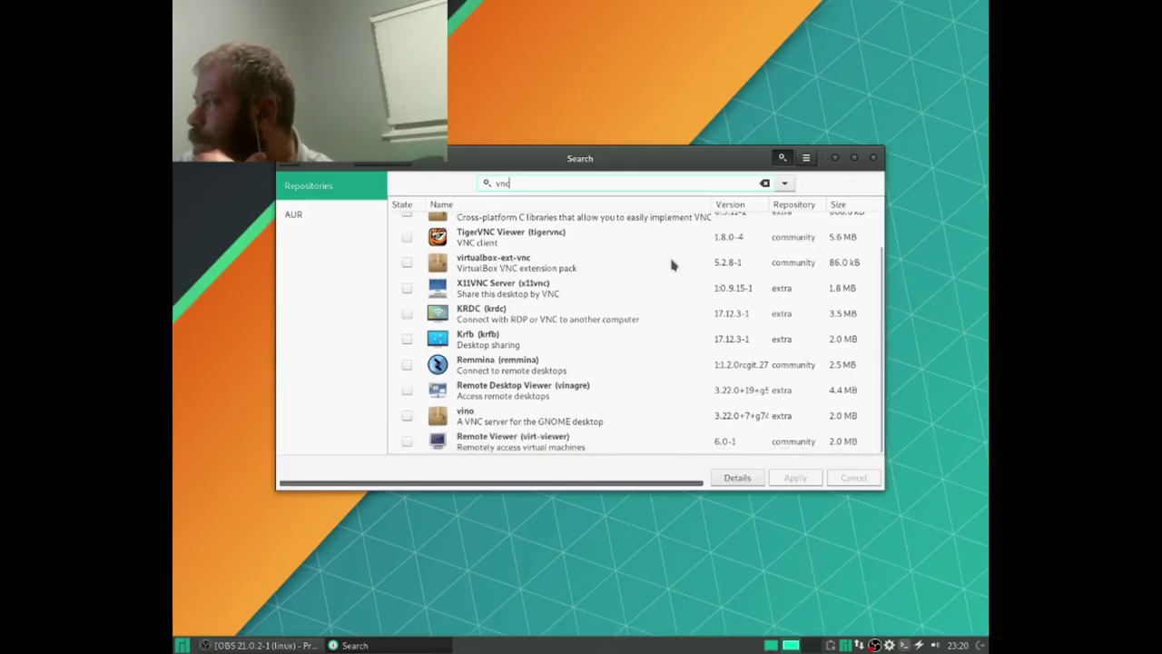
scroll(673, 263, up, 1)
click(294, 214)
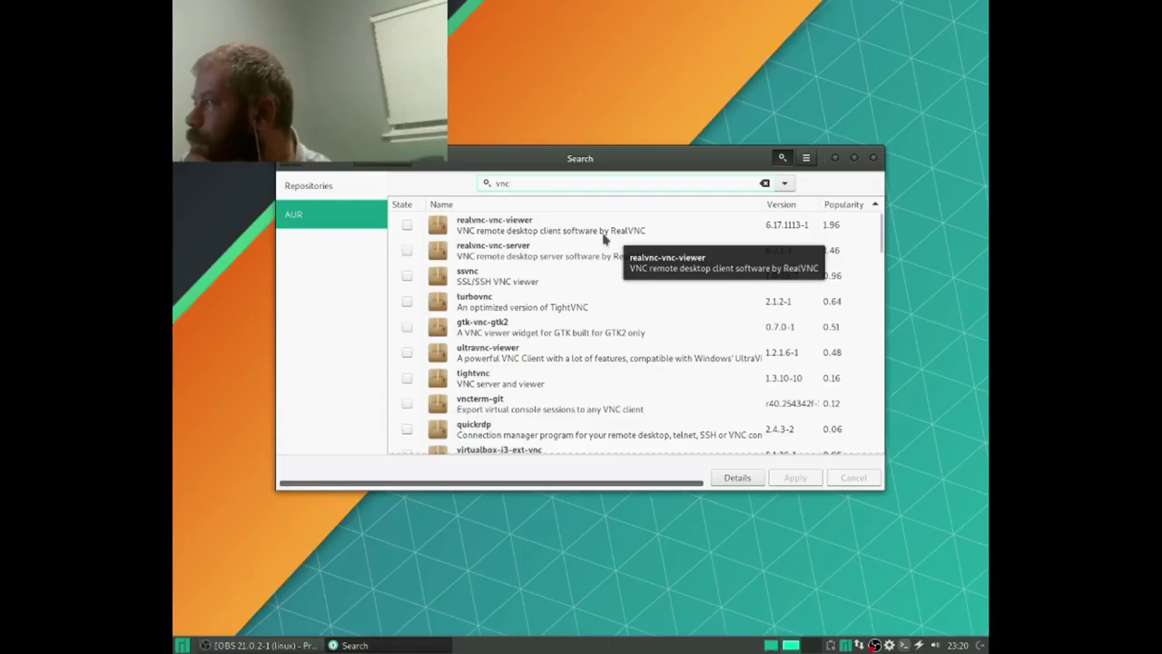
Step: Install realvnc-vnc-viewer and realvnc-vnc-server from the AUR, watch the build log, then exit search
click(407, 225)
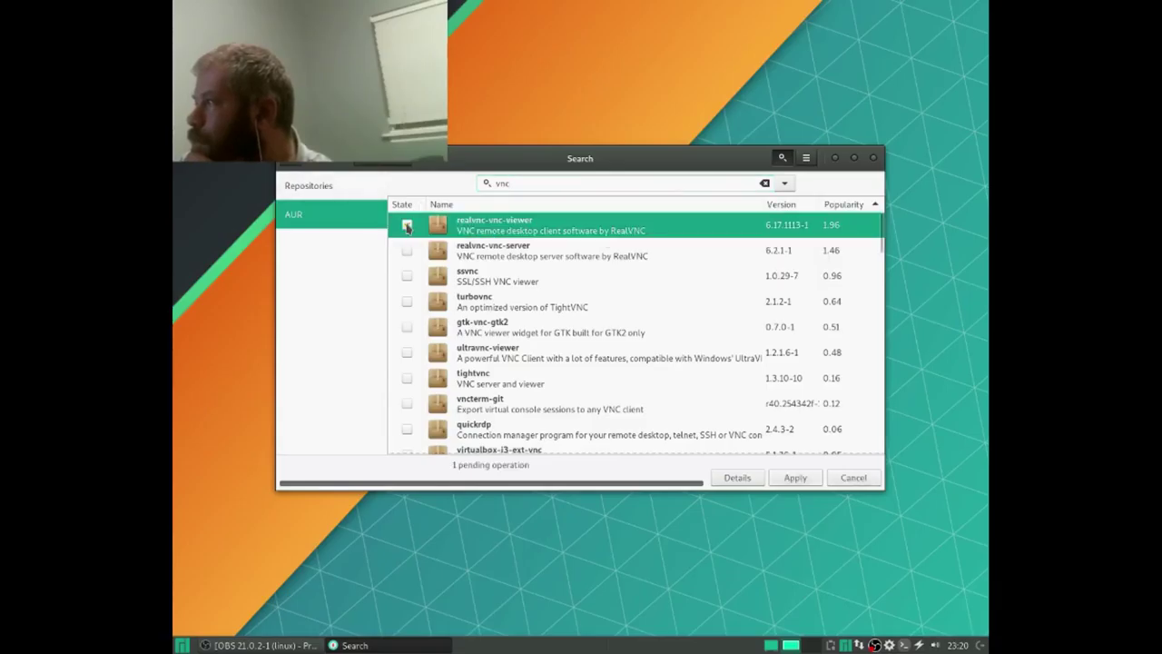
click(406, 252)
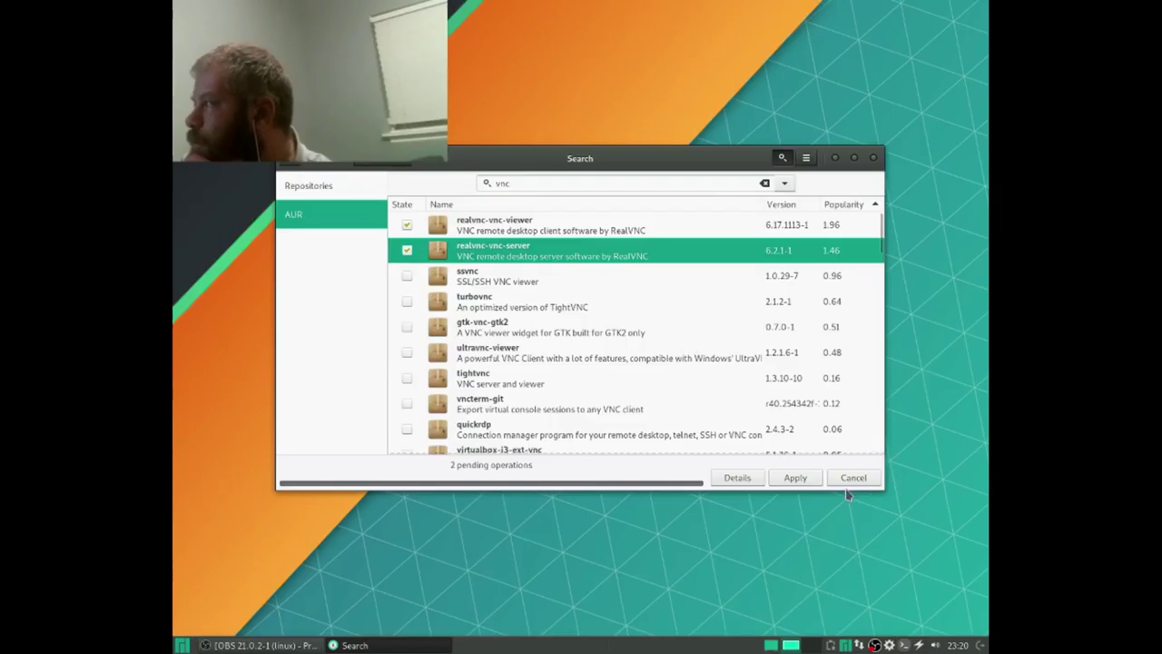
click(811, 479)
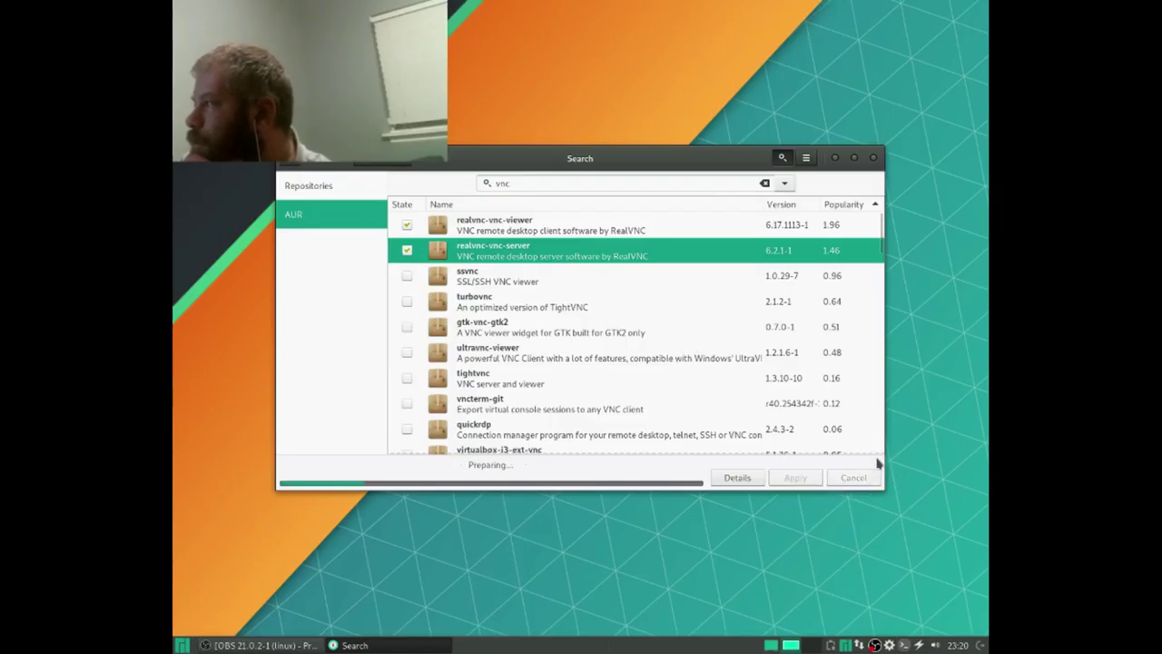
click(752, 432)
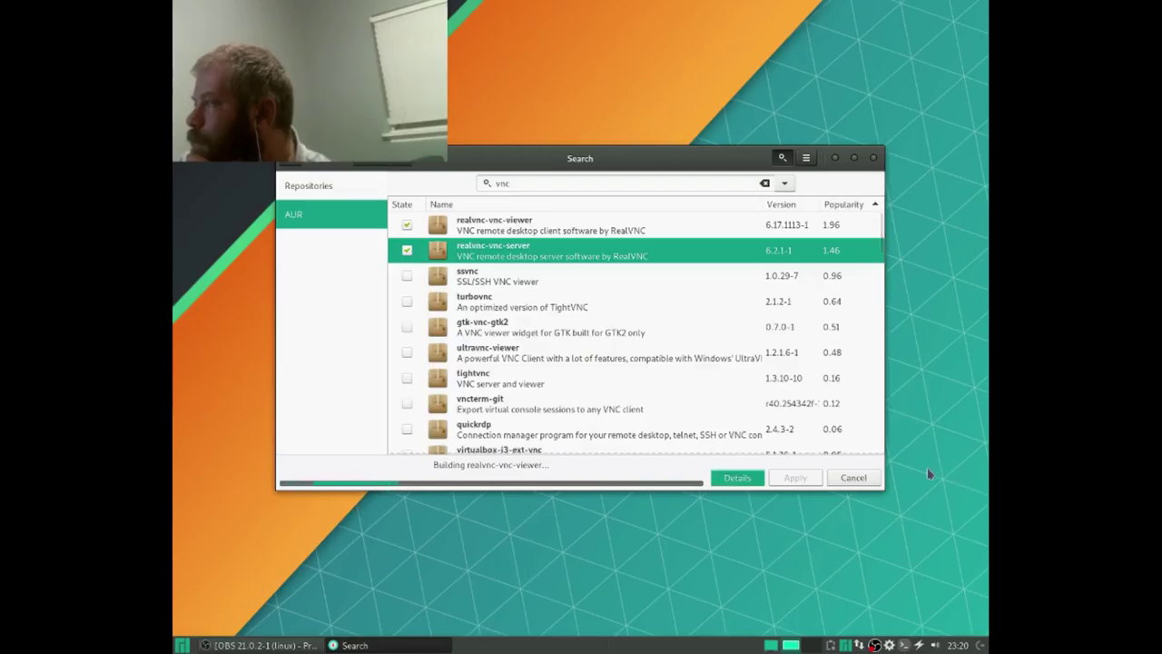
click(747, 478)
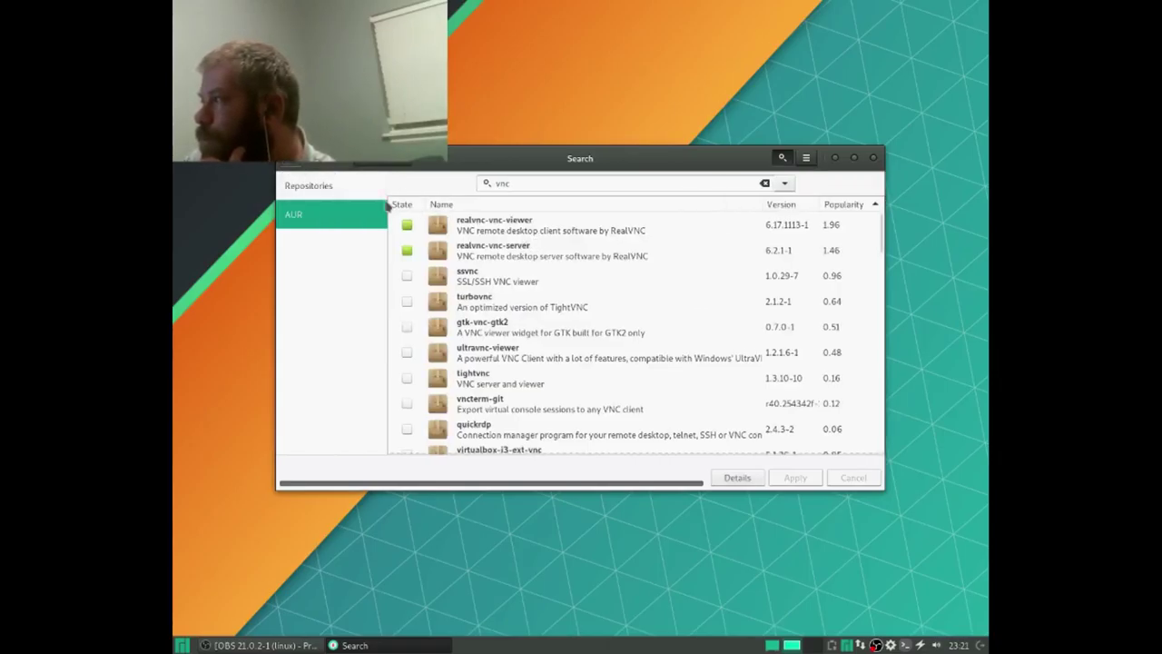
click(781, 157)
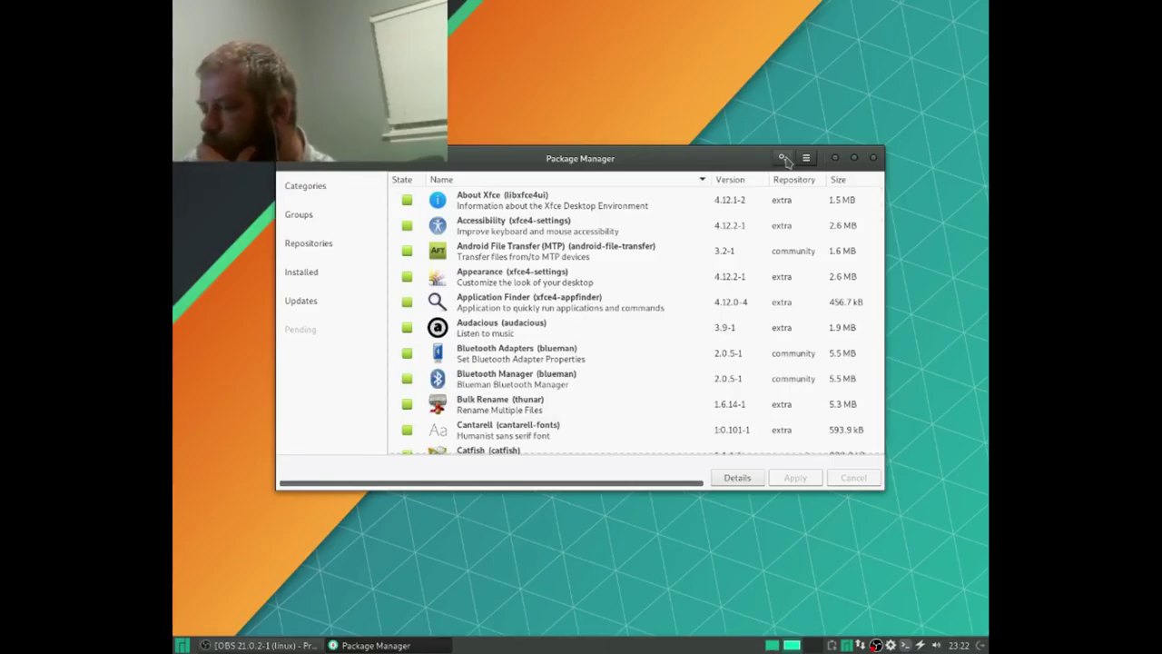
Step: Browse the Internet and All categories in the Whisker application menu
click(175, 644)
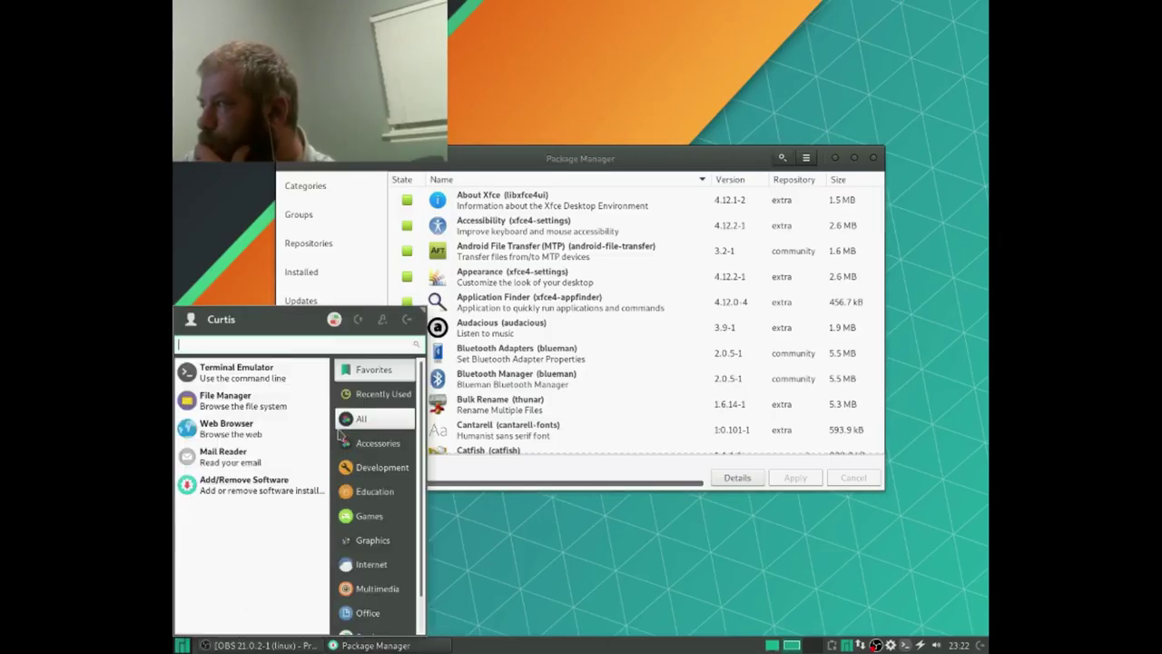
click(358, 564)
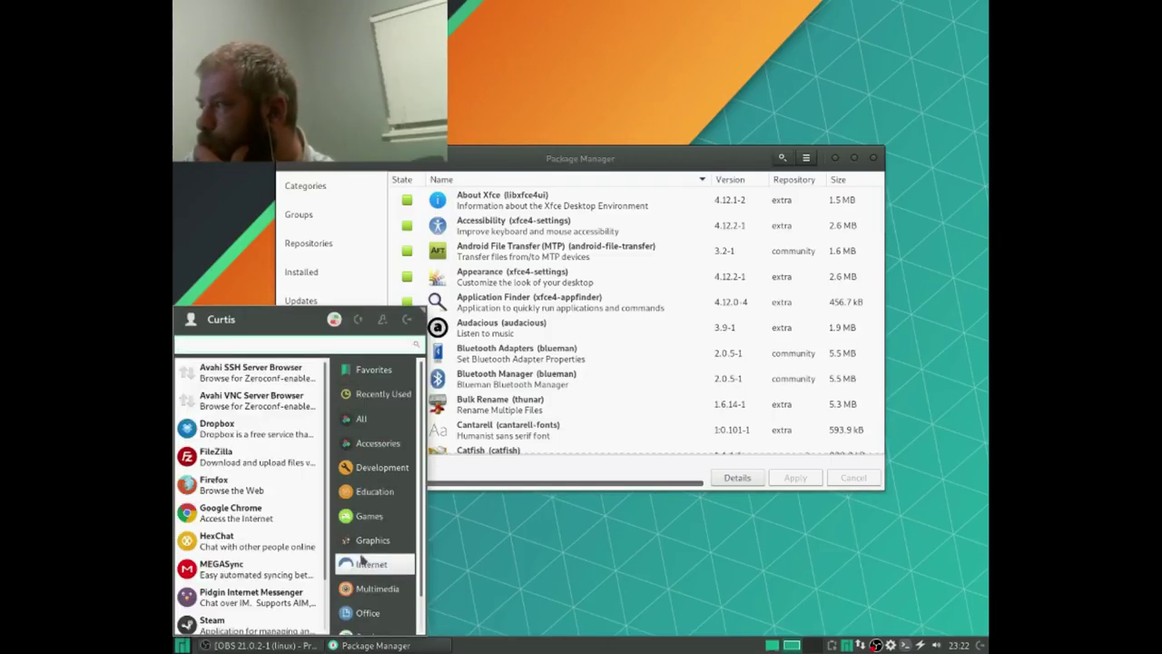
scroll(291, 516, down, 2)
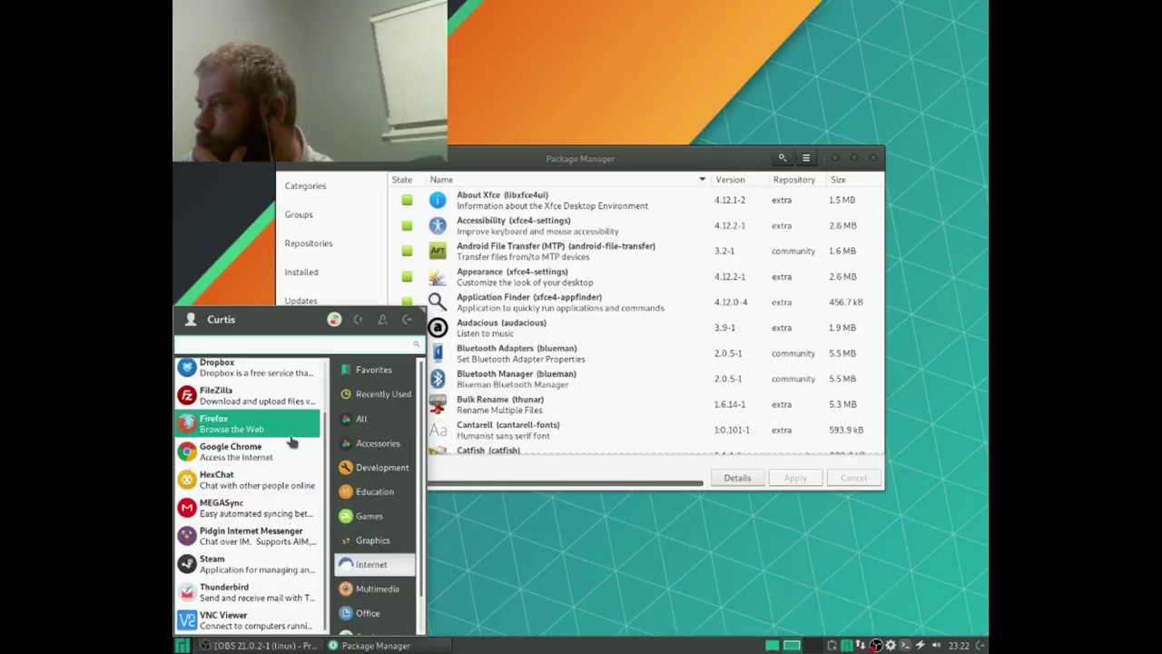
scroll(290, 442, up, 2)
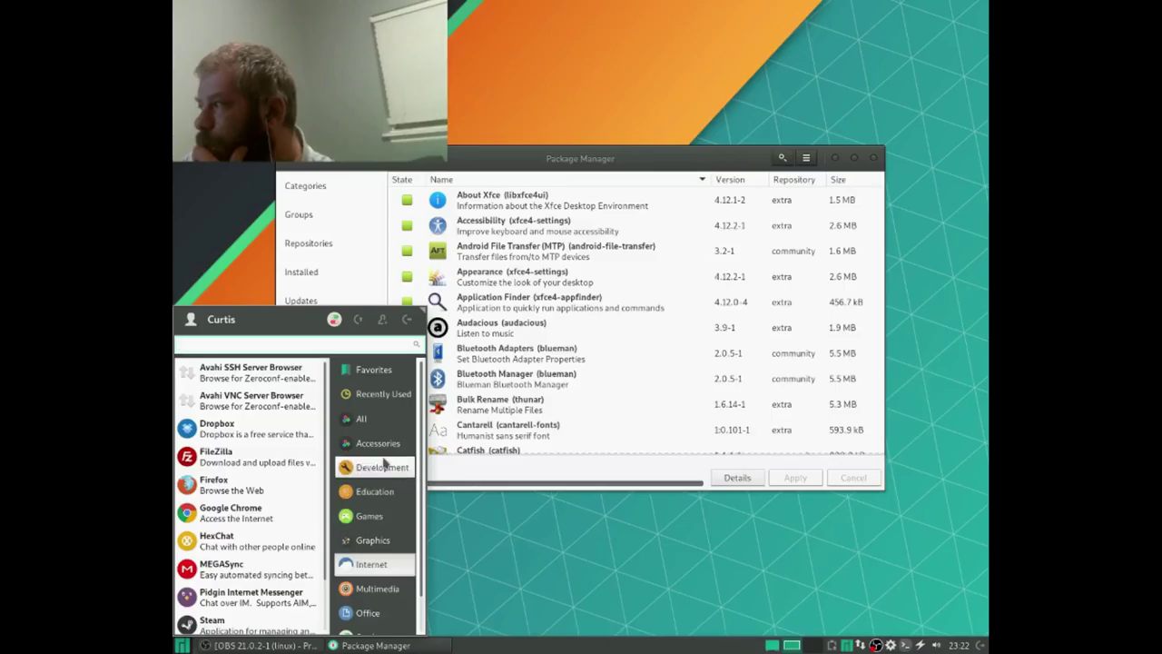
click(363, 418)
scroll(272, 481, down, 5)
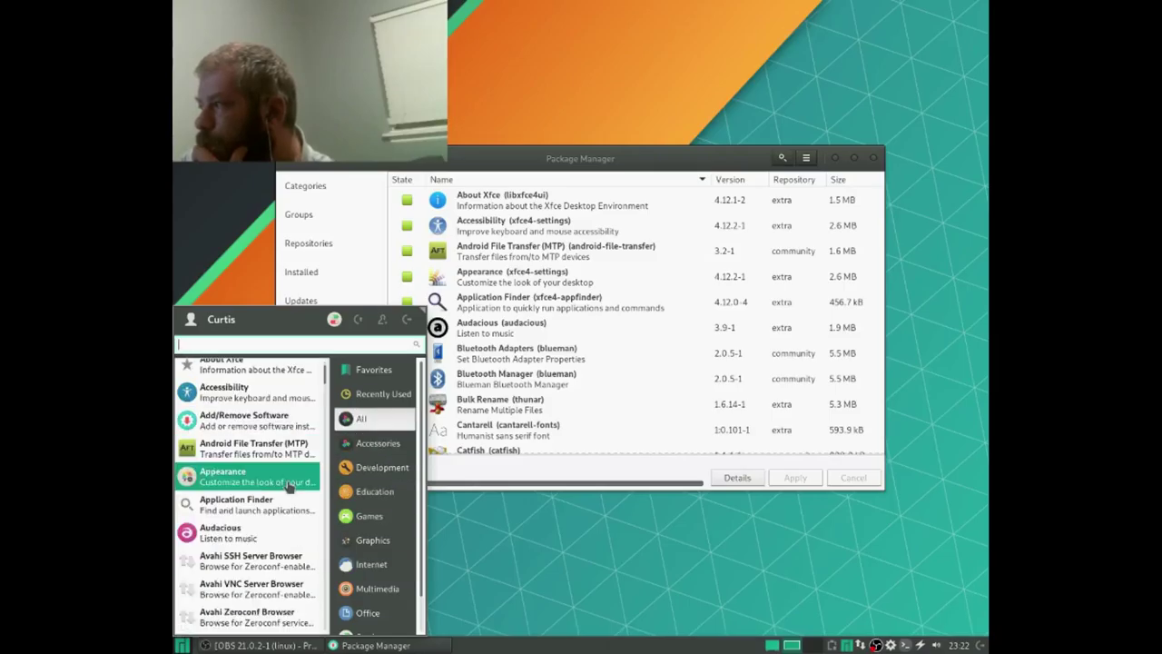
scroll(289, 487, down, 4)
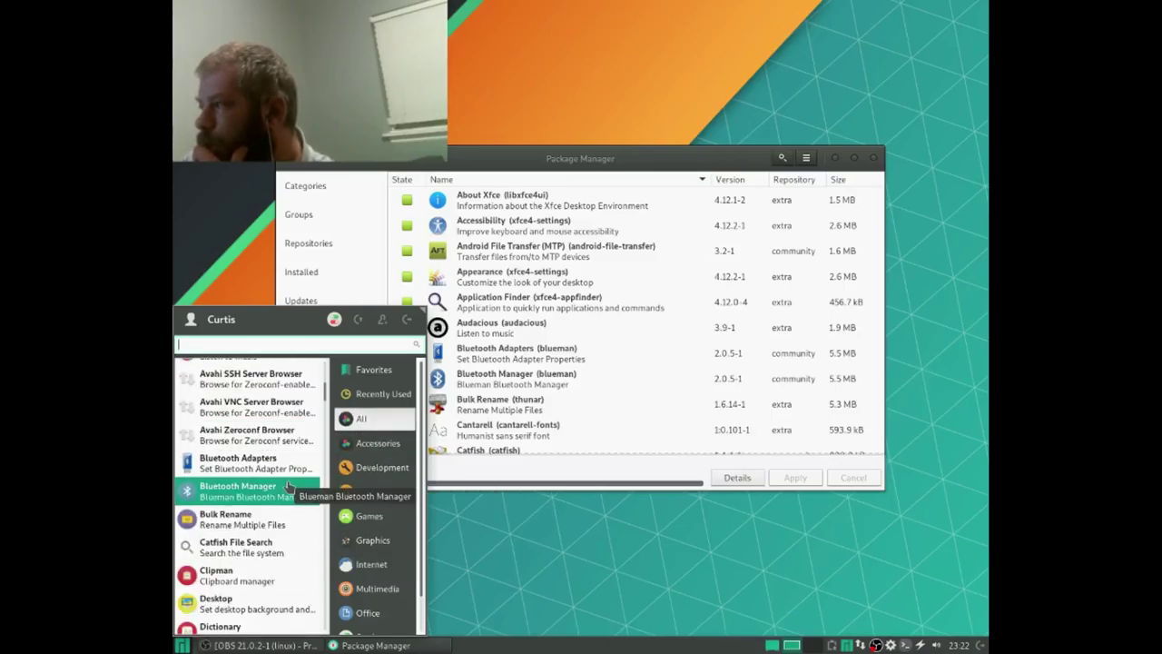
scroll(287, 488, down, 3)
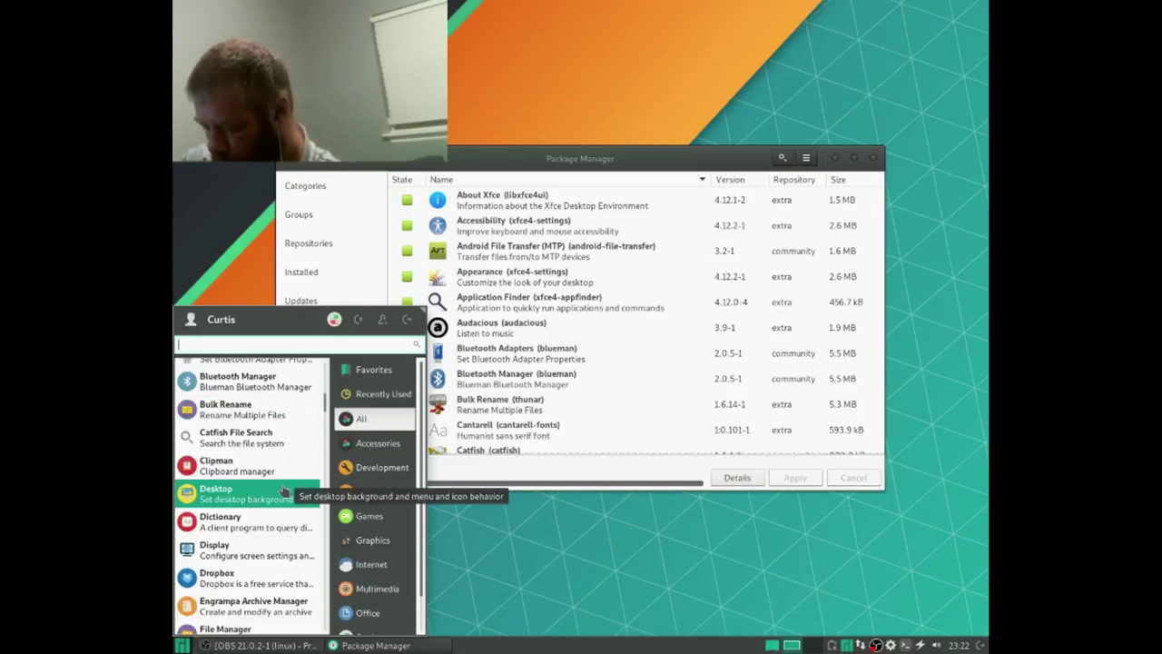
scroll(285, 490, down, 9)
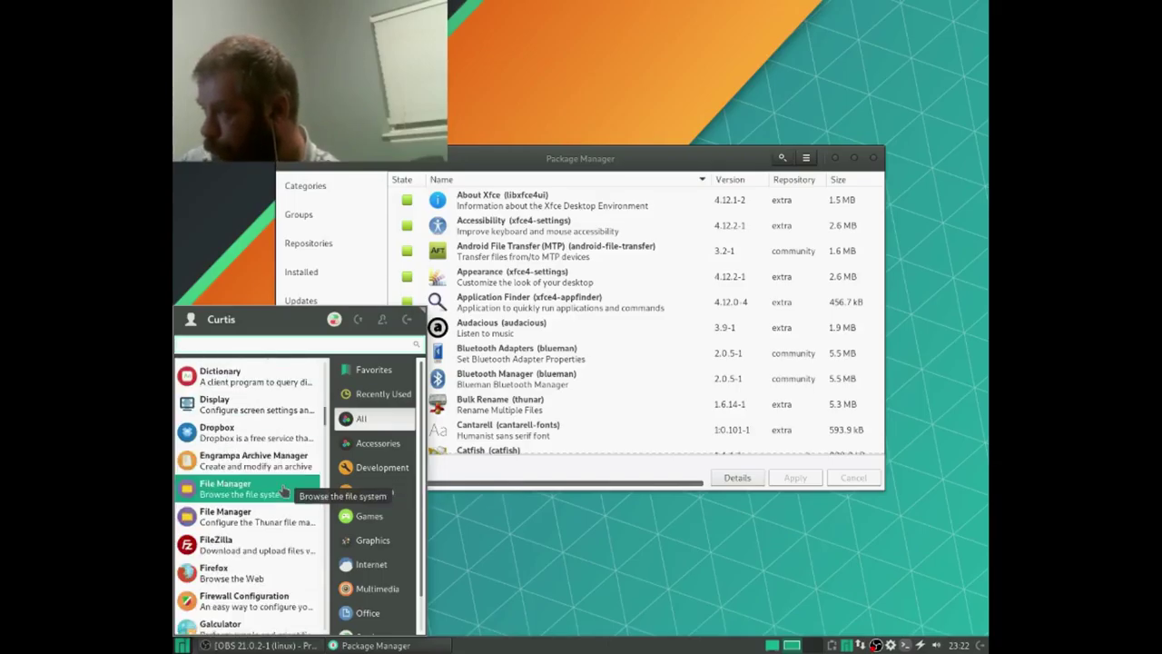
scroll(284, 490, up, 8)
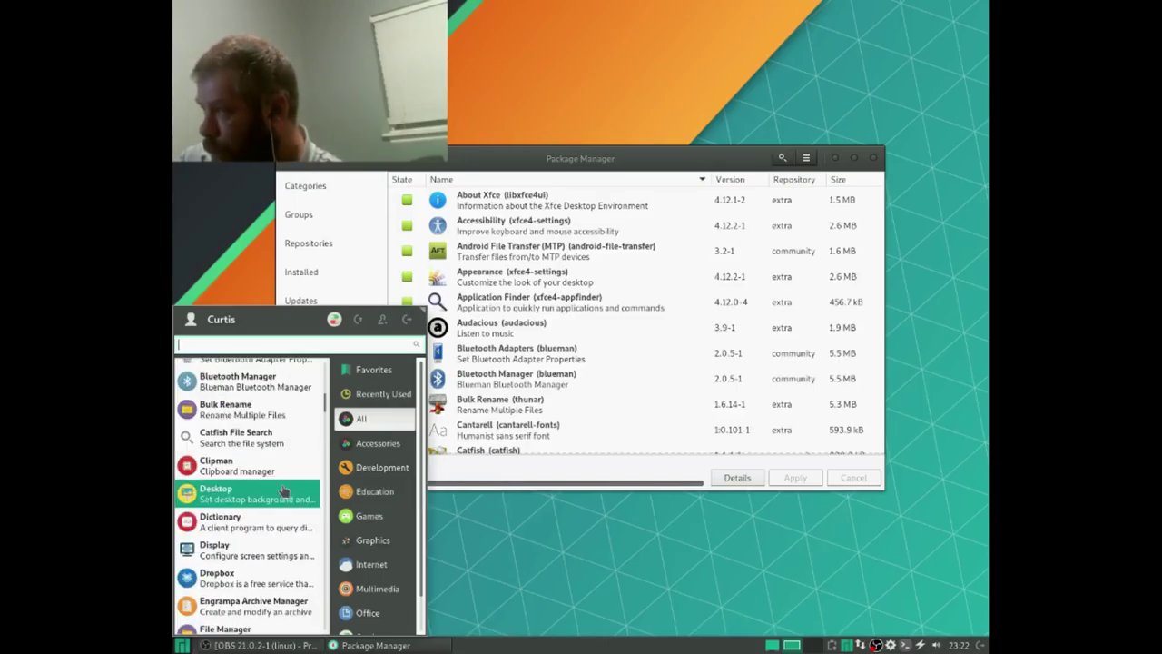
scroll(284, 490, up, 2)
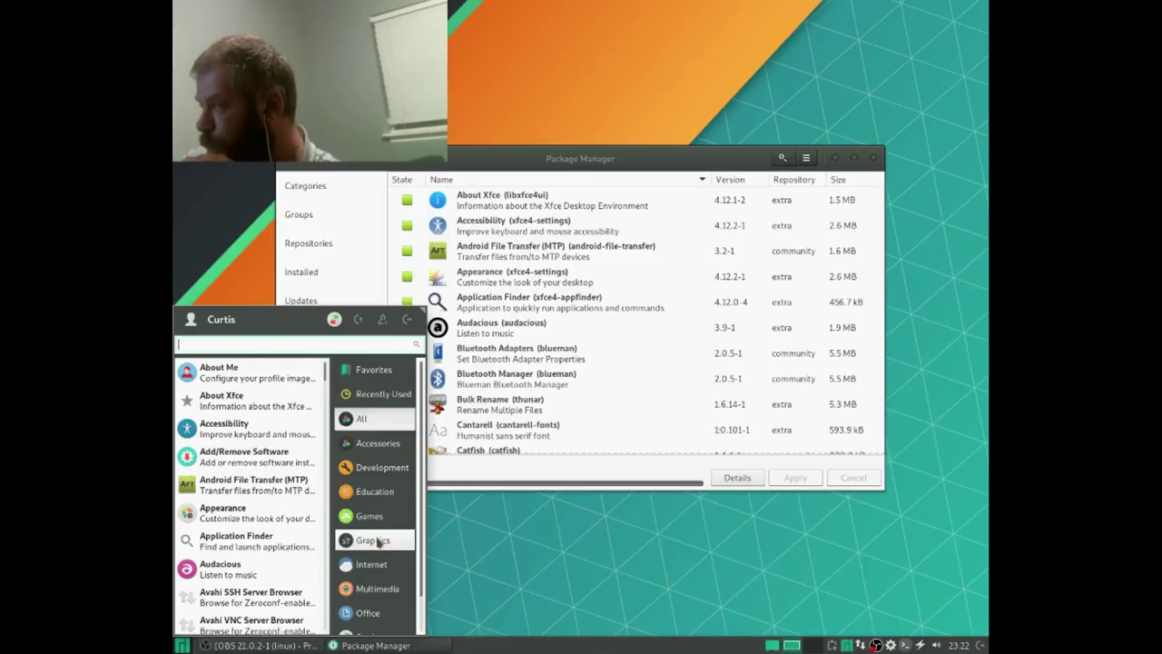
scroll(377, 545, down, 1)
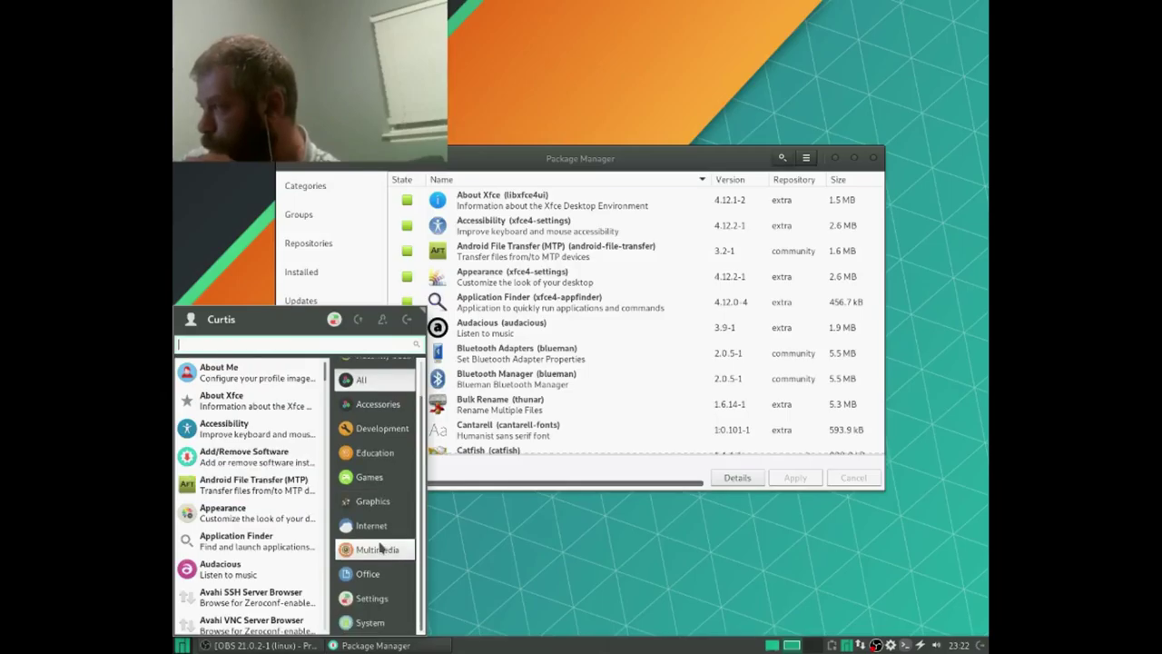
Step: Launch Manjaro Settings Manager from the Settings category
click(377, 599)
scroll(288, 570, down, 4)
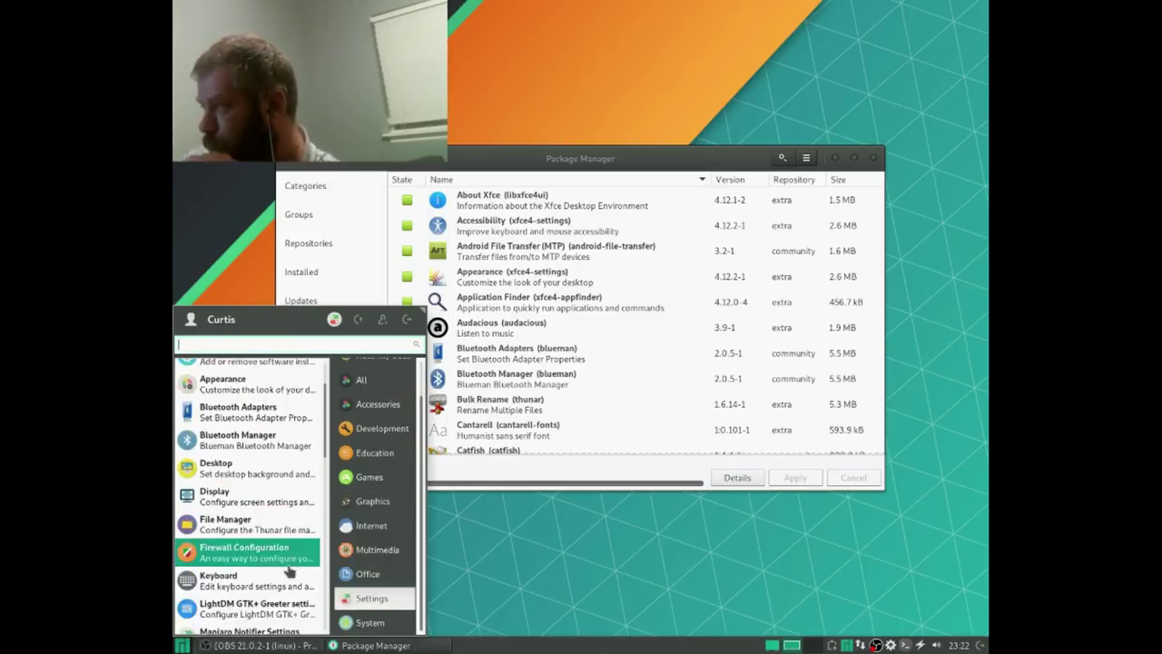
click(251, 590)
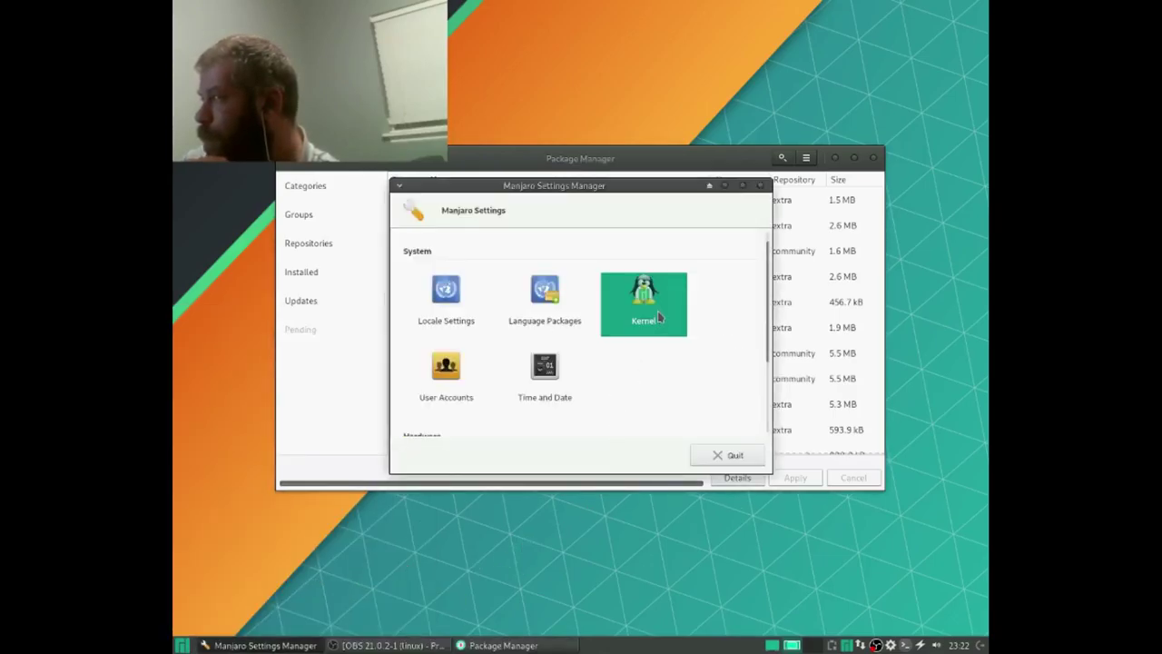
Step: Open the Kernel page and choose to install Linux 4.15.10-1
click(658, 316)
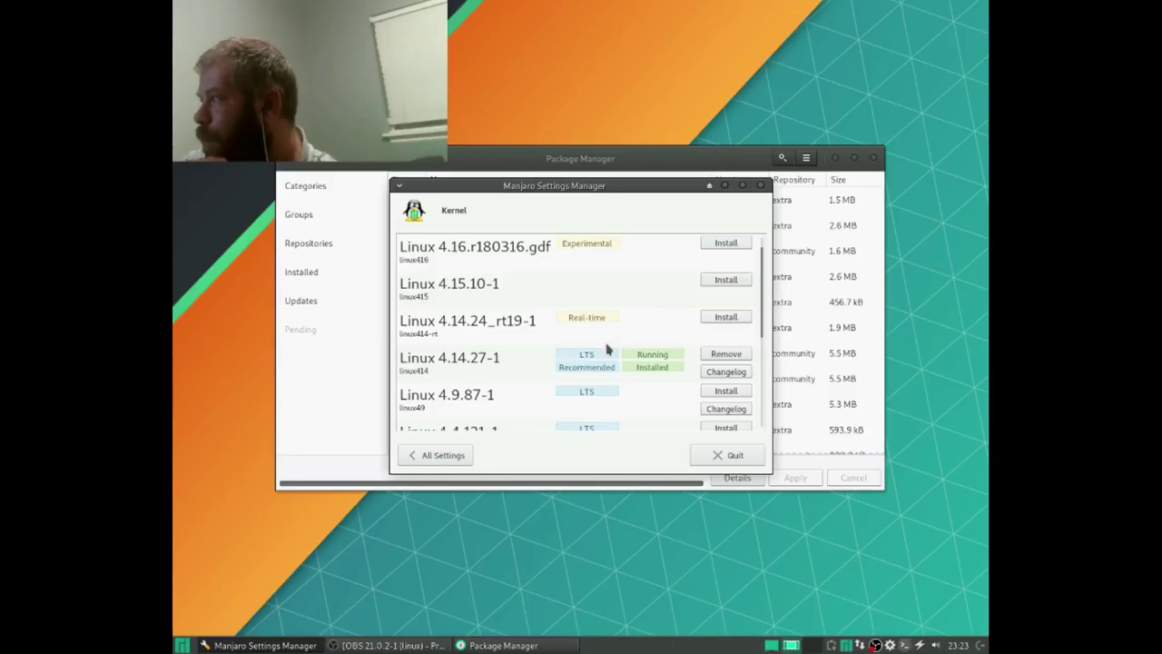
click(726, 281)
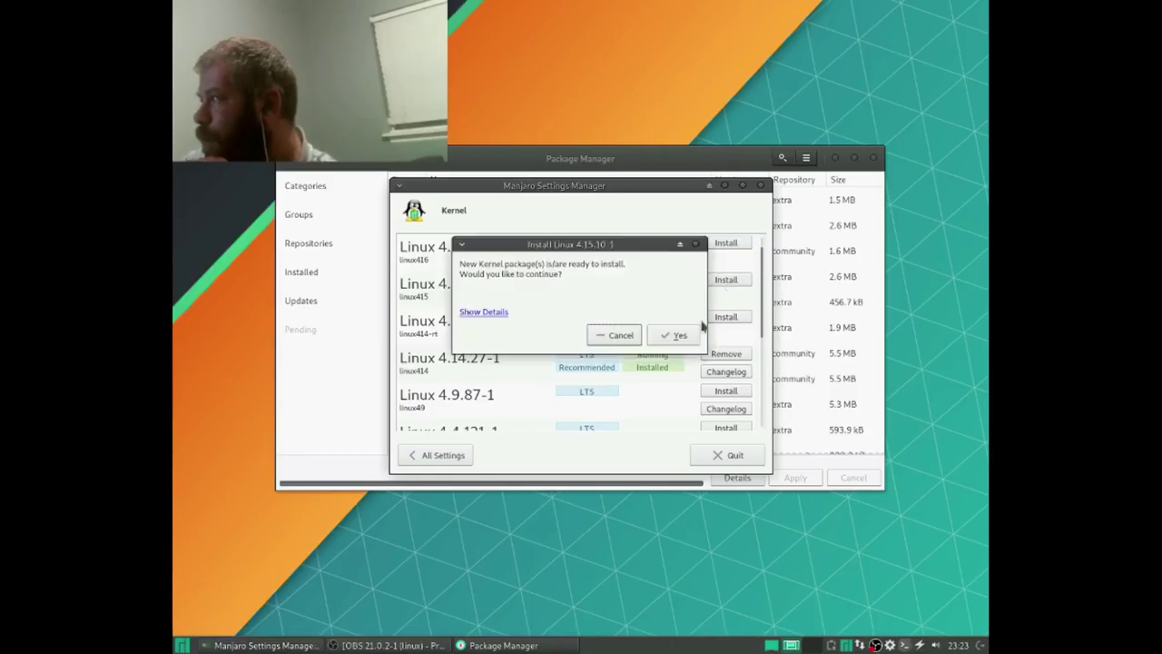
Step: Confirm the Linux 4.15.10-1 install and authorise it with the account password
click(670, 337)
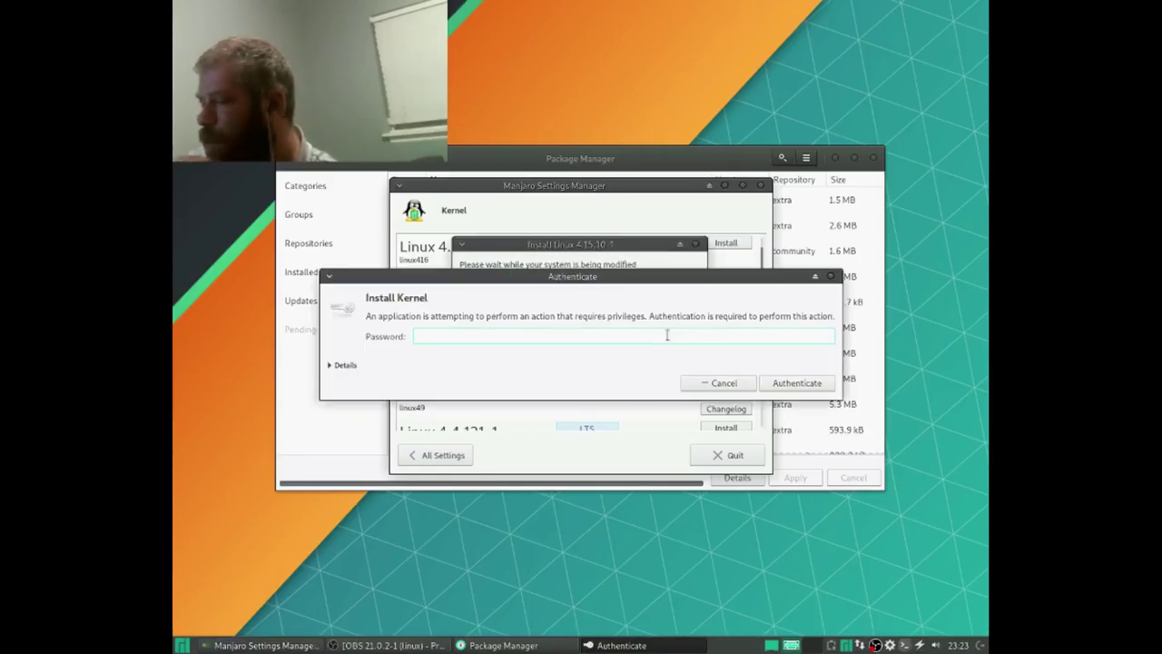
text(••)
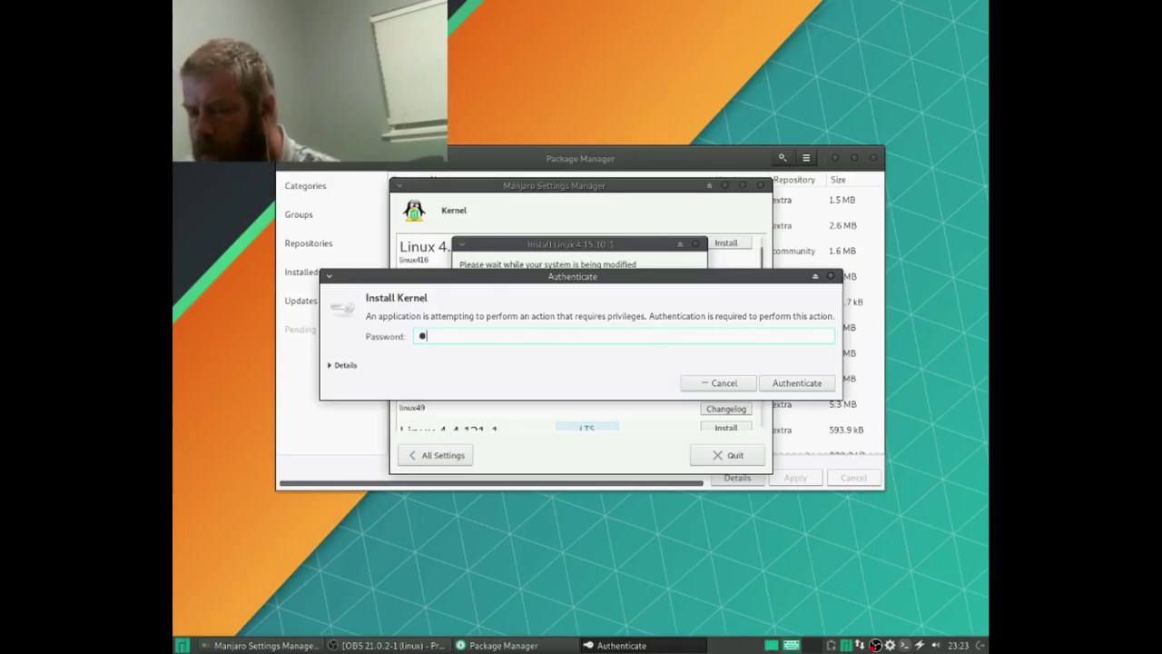
text(••••••)
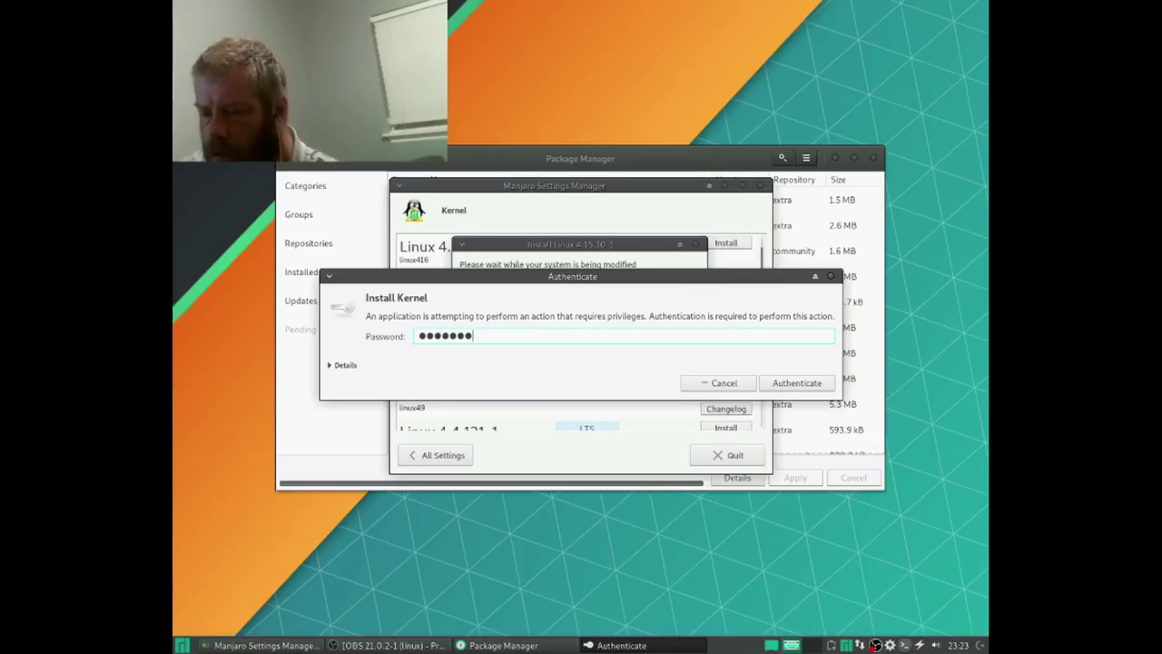
key(Return)
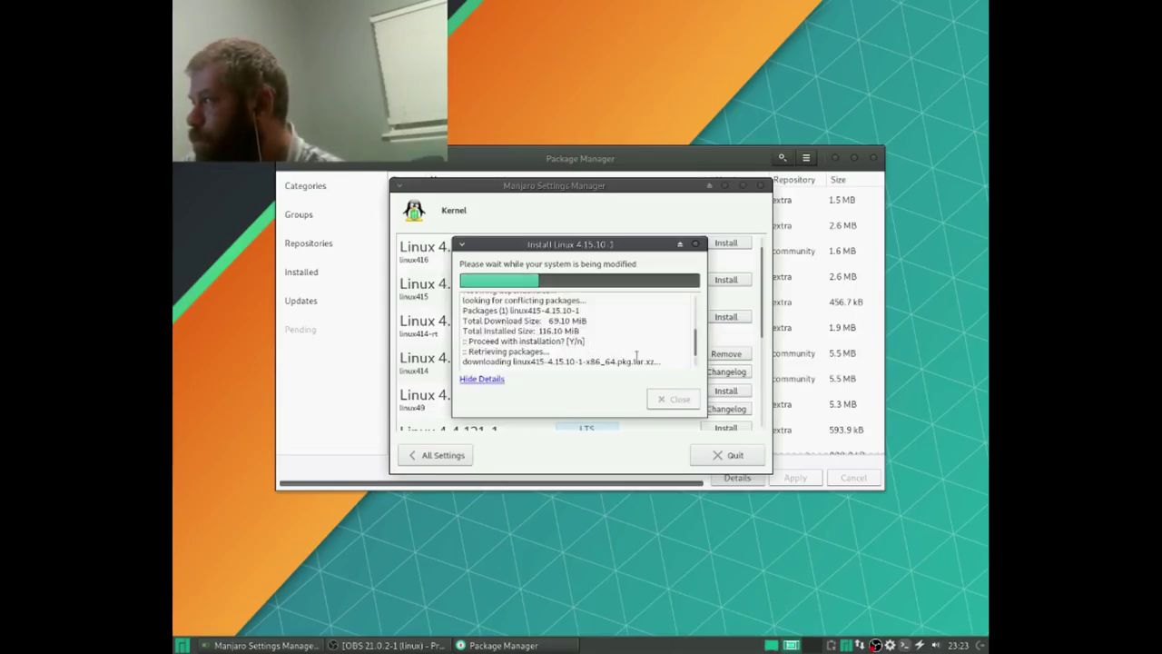
scroll(629, 342, up, 2)
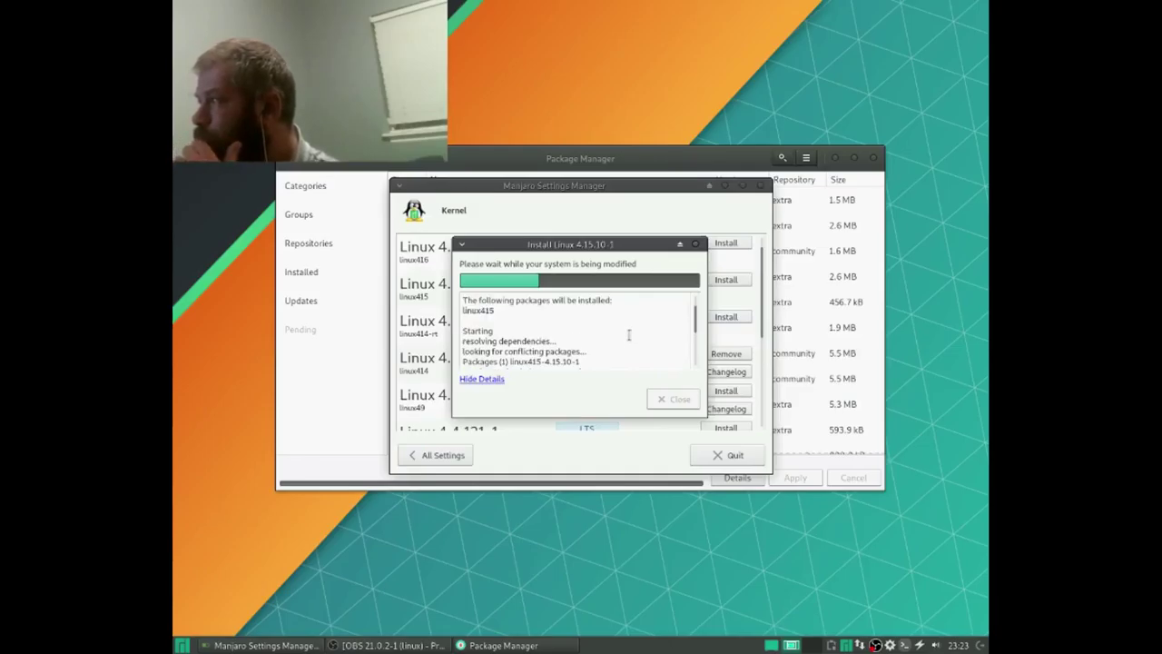
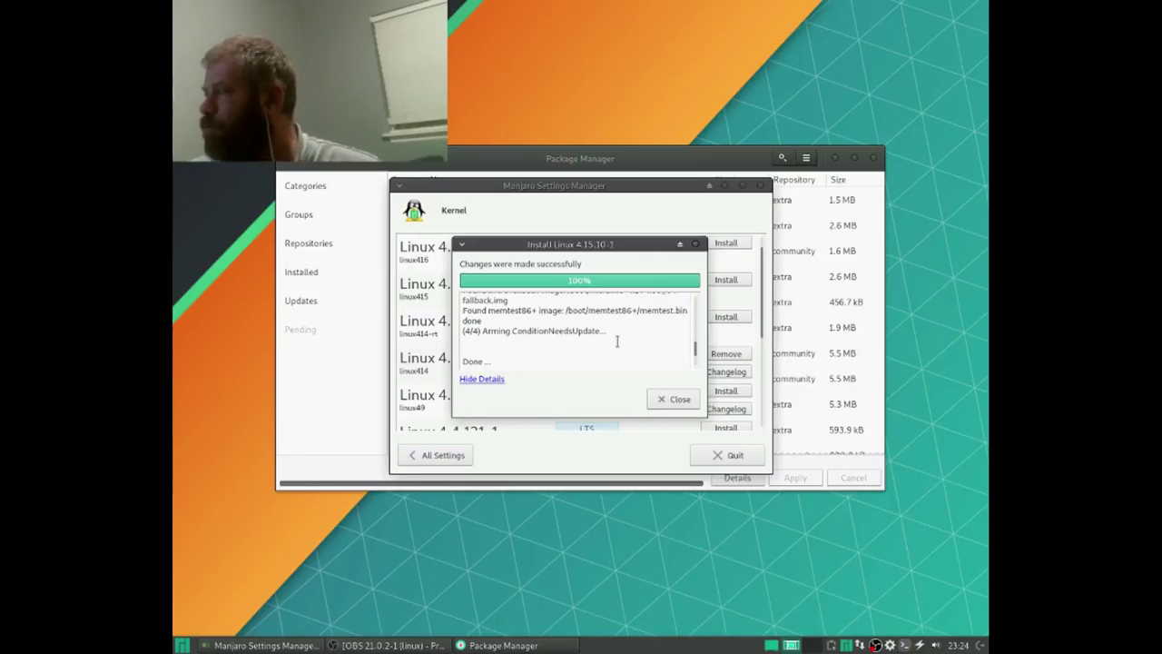
Step: Close the finished Linux 4.15 install dialog and quit Manjaro Settings Manager
click(685, 401)
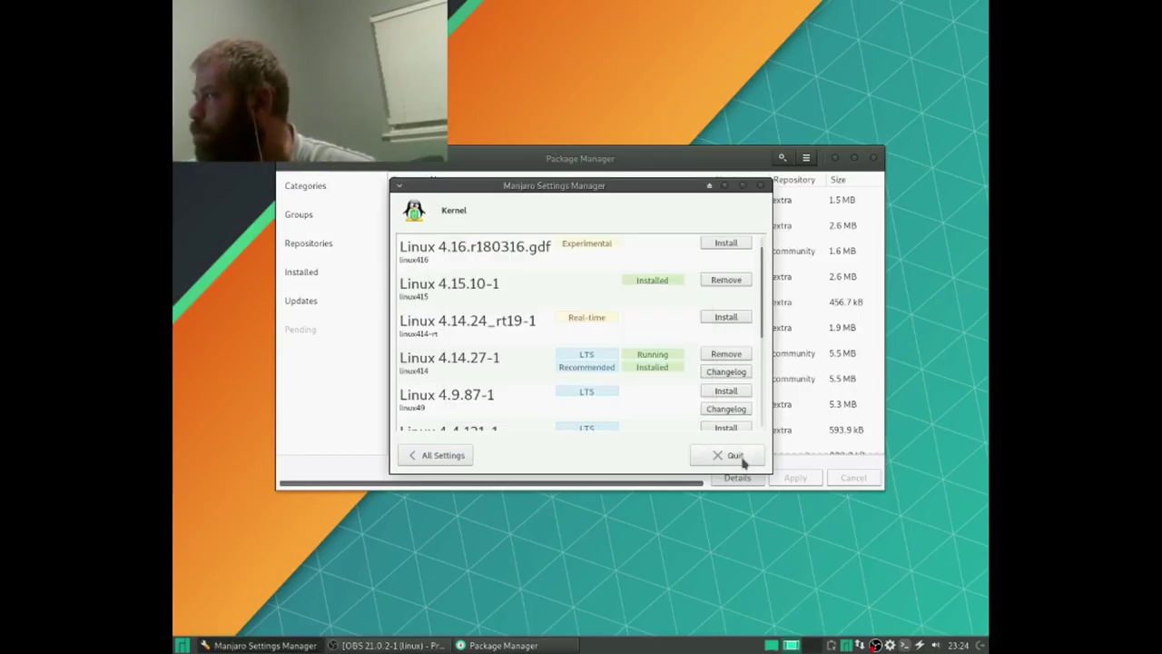
click(733, 455)
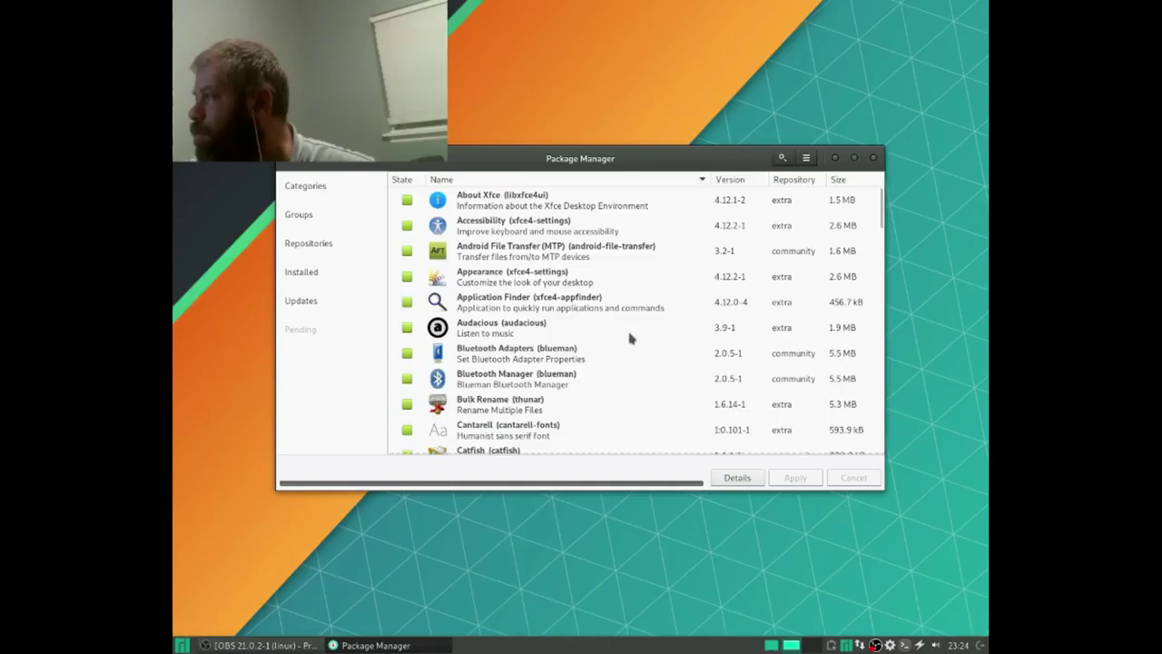
scroll(589, 304, down, 10)
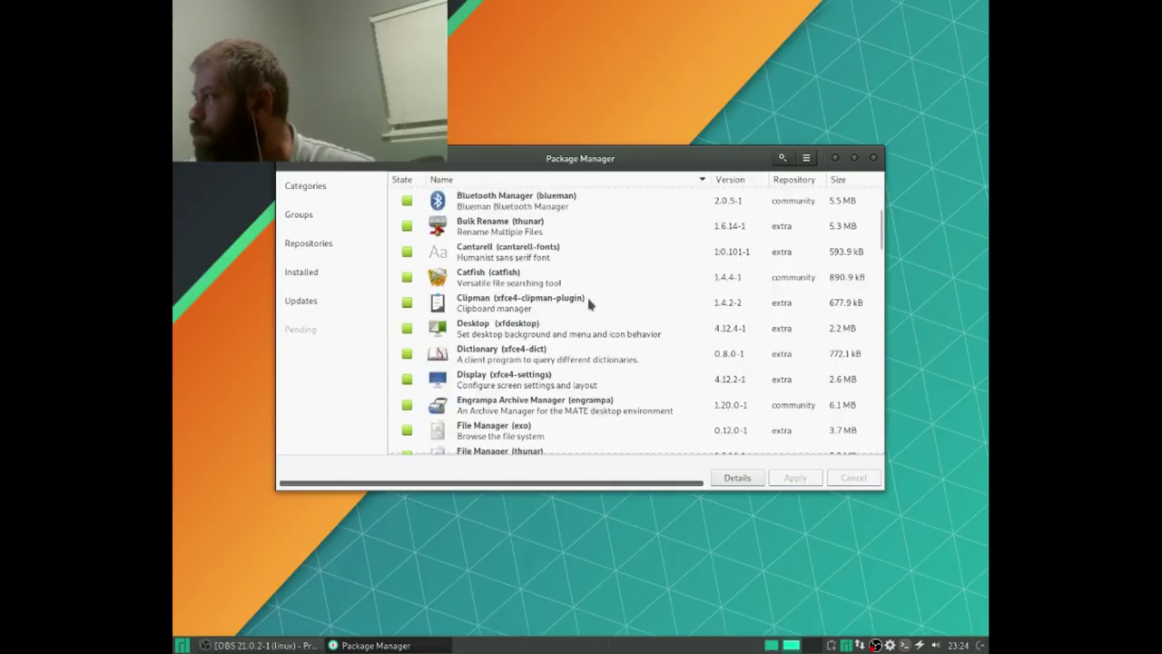
scroll(589, 305, down, 10)
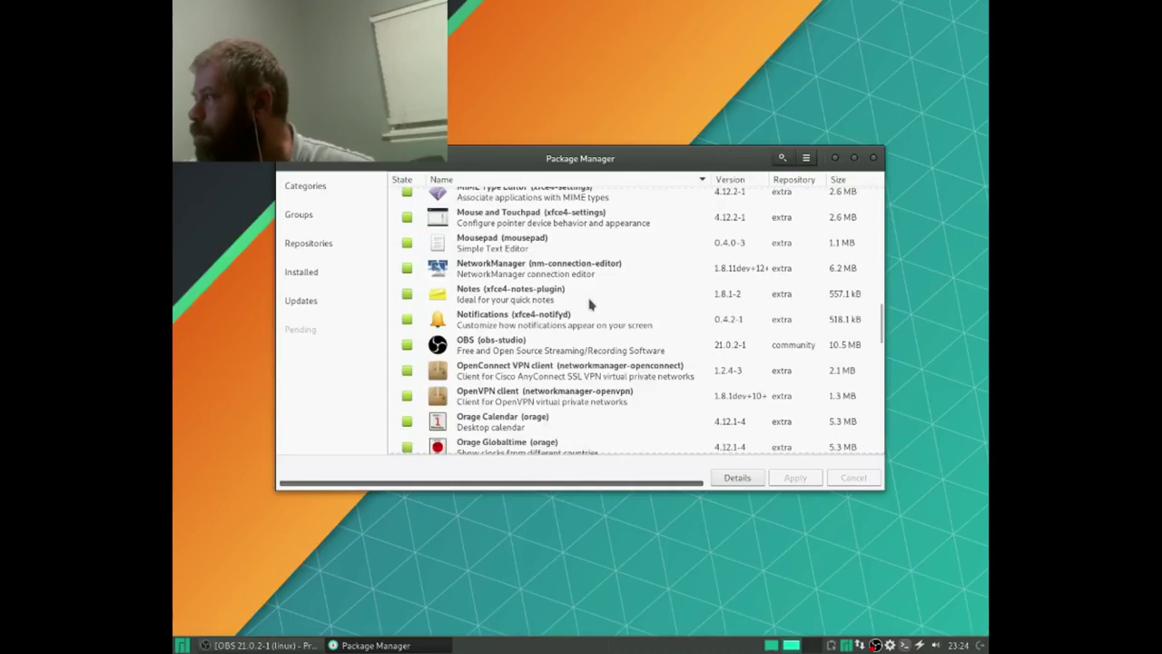
scroll(590, 304, down, 8)
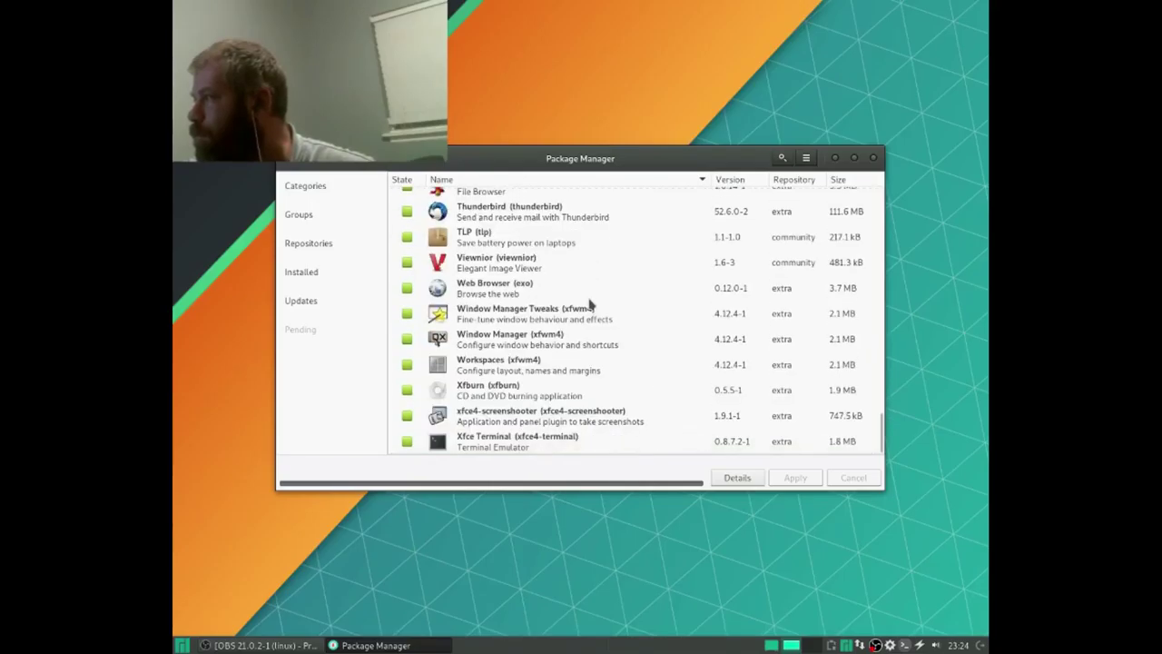
scroll(589, 305, up, 12)
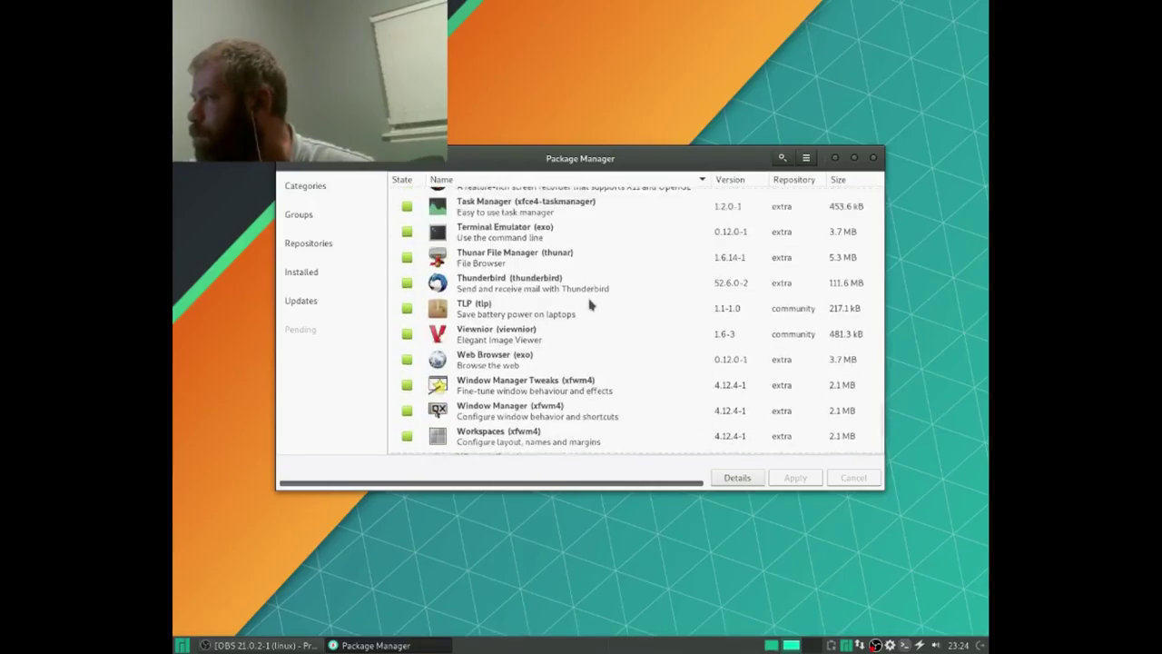
scroll(589, 304, up, 15)
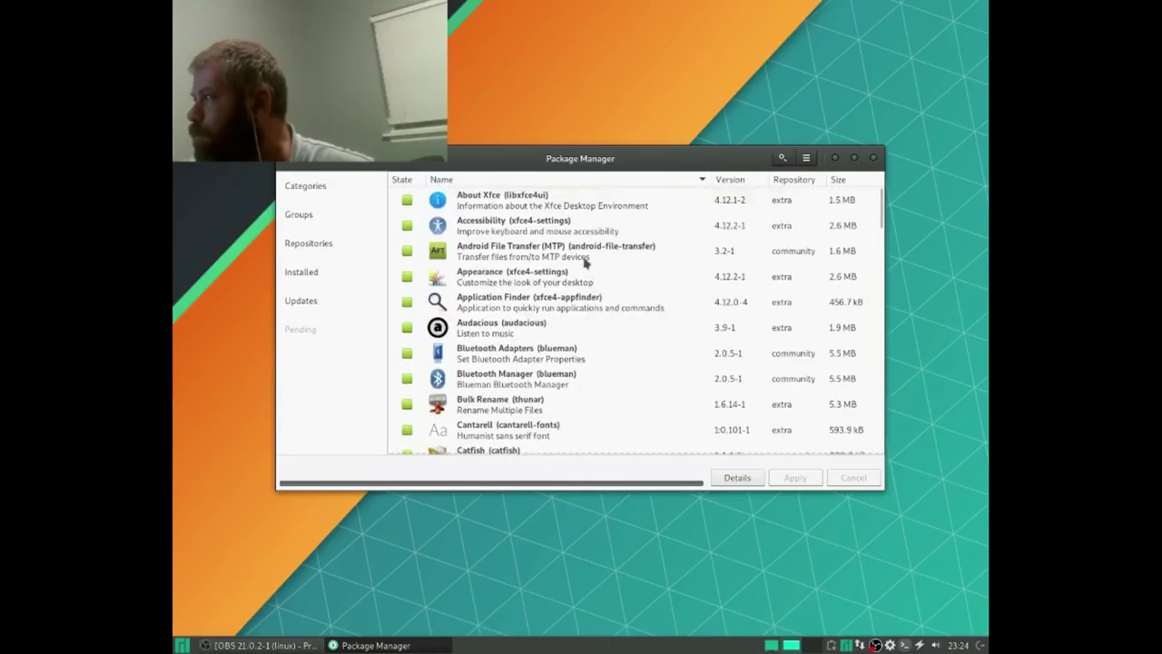
click(782, 158)
text(rufus)
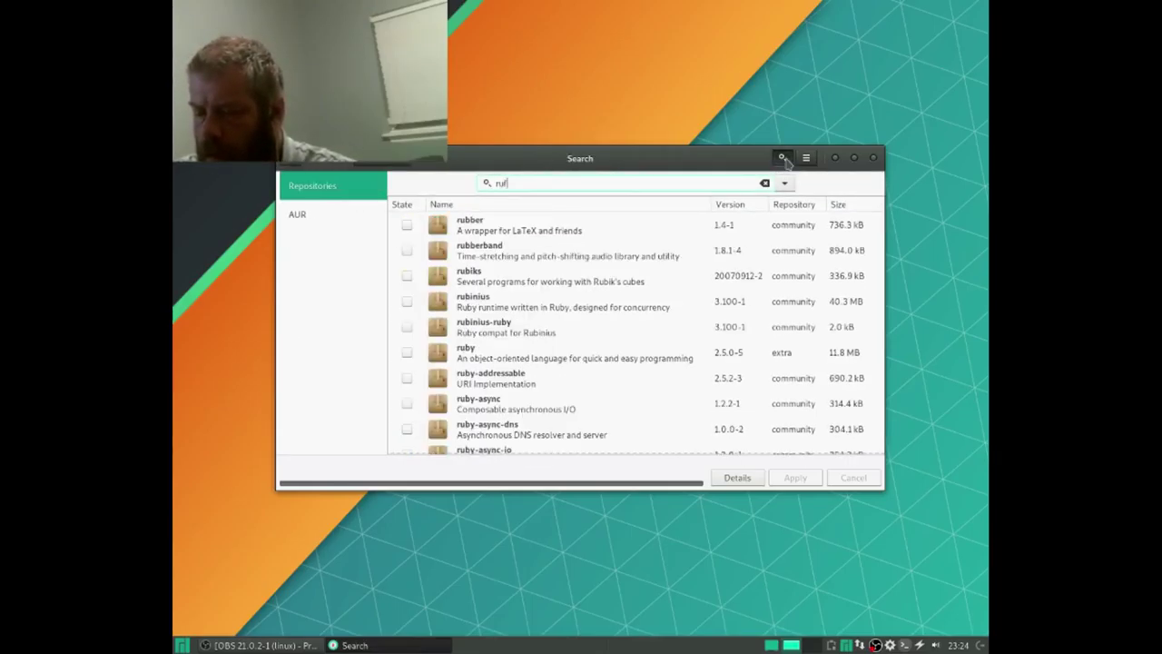
click(294, 214)
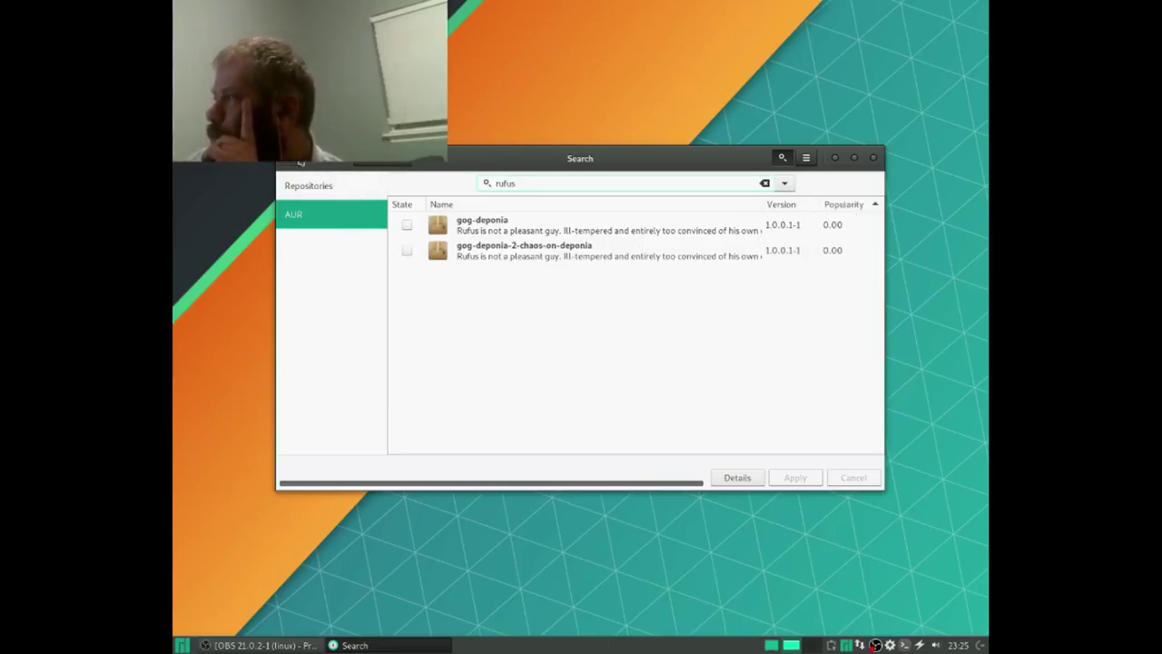
key(Escape)
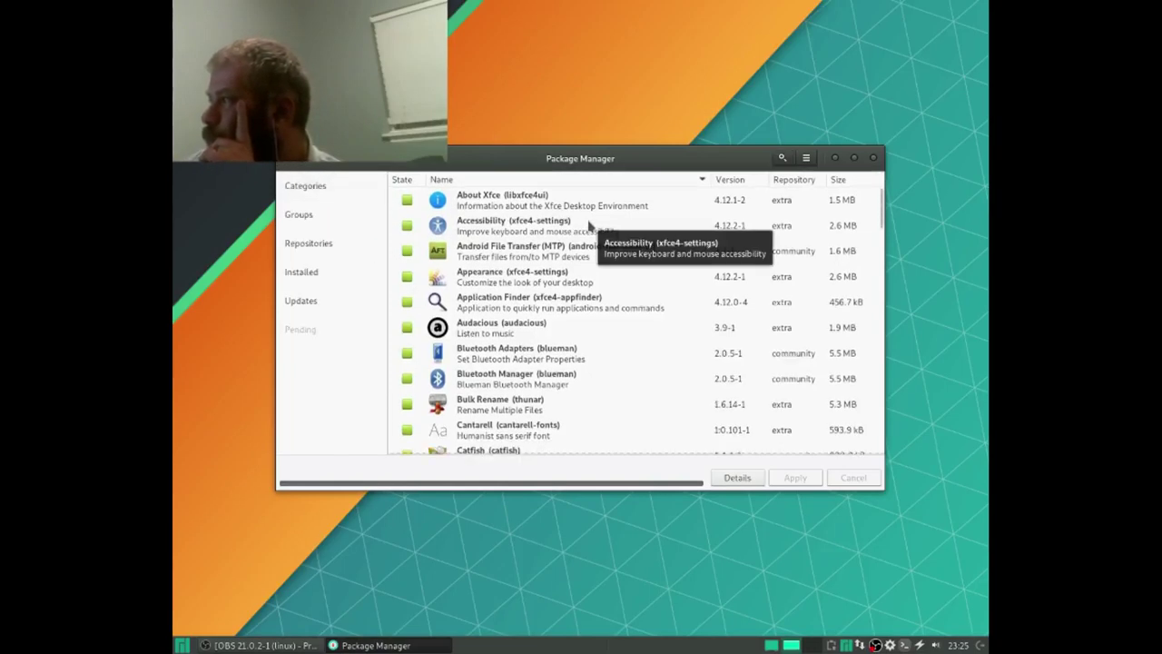
Step: Check for system updates, then mark Bluetooth Adapters (blueman) for removal
click(337, 303)
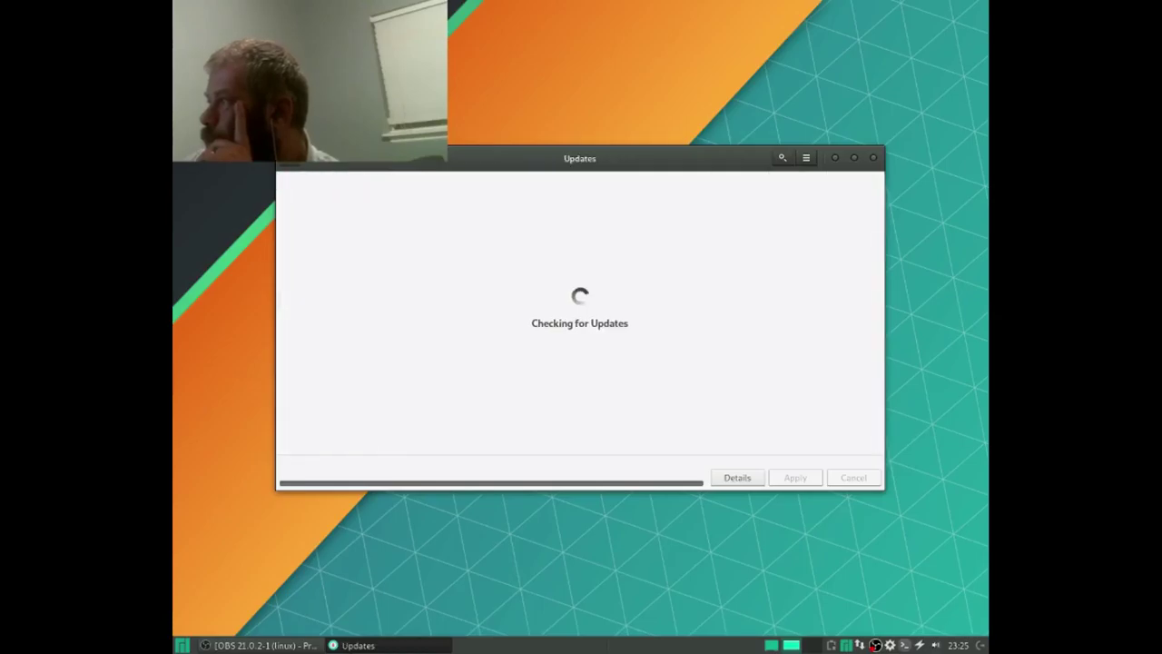
click(297, 166)
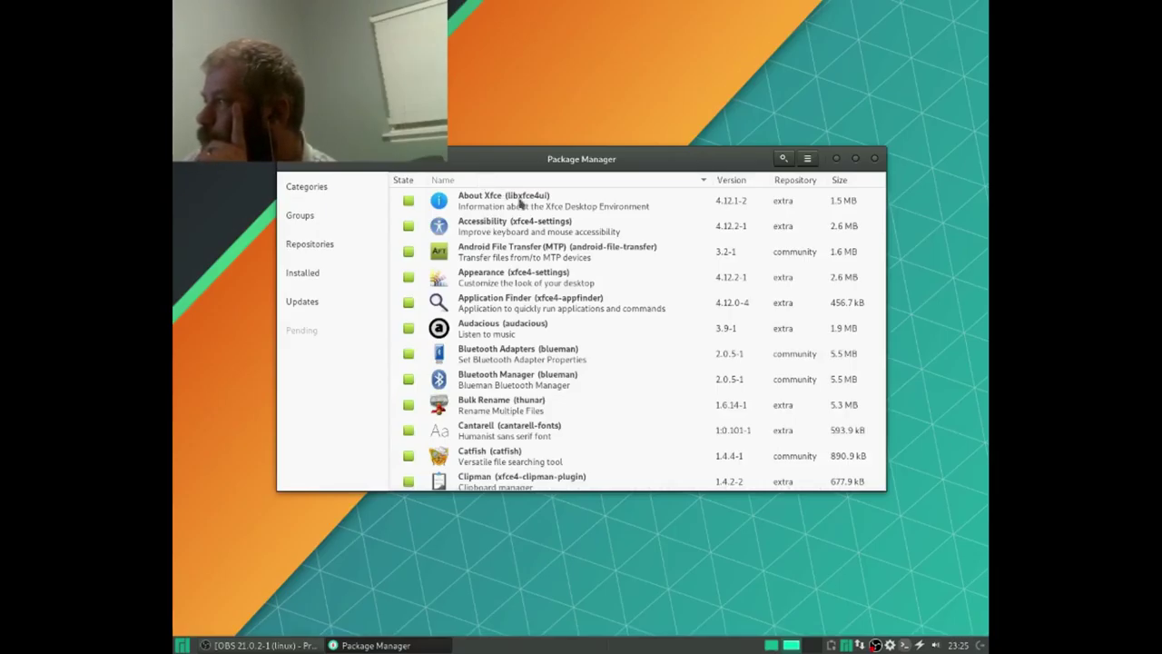
click(410, 354)
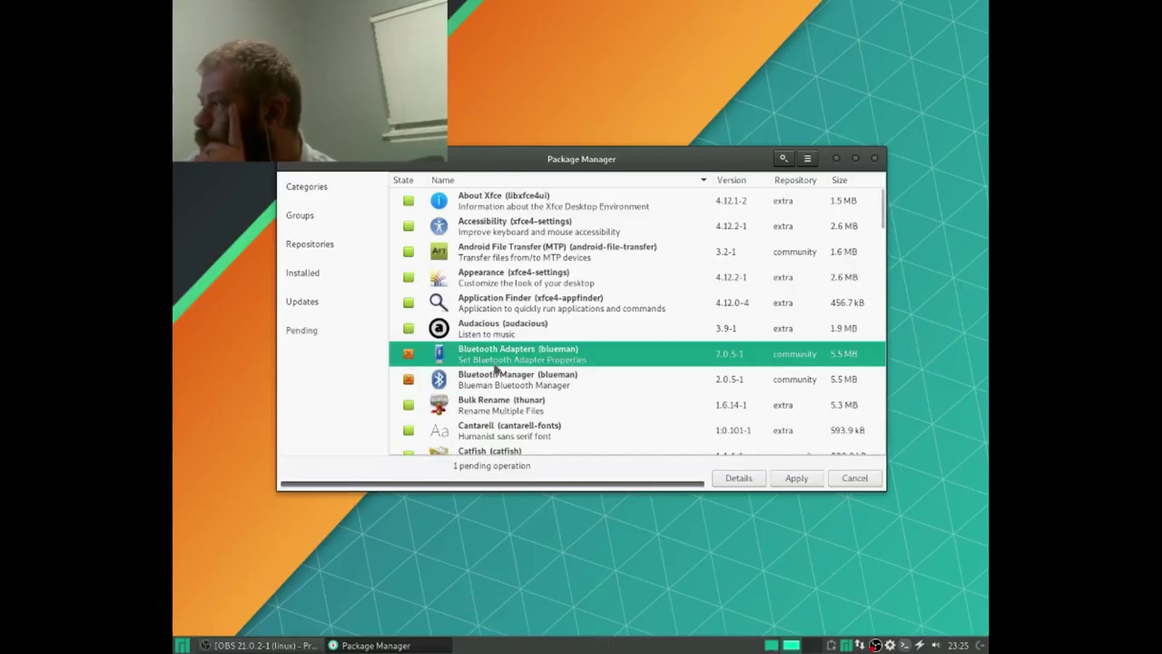
Step: Scroll down the installed package list past OBS and back up again
scroll(506, 338, down, 5)
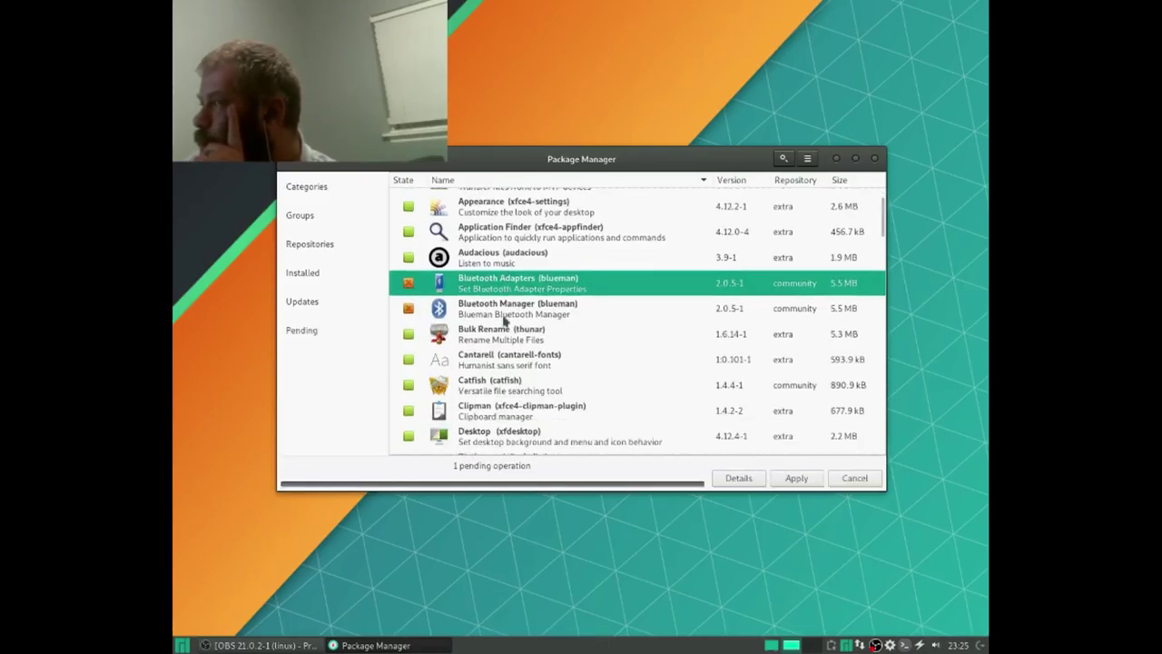
scroll(499, 322, down, 3)
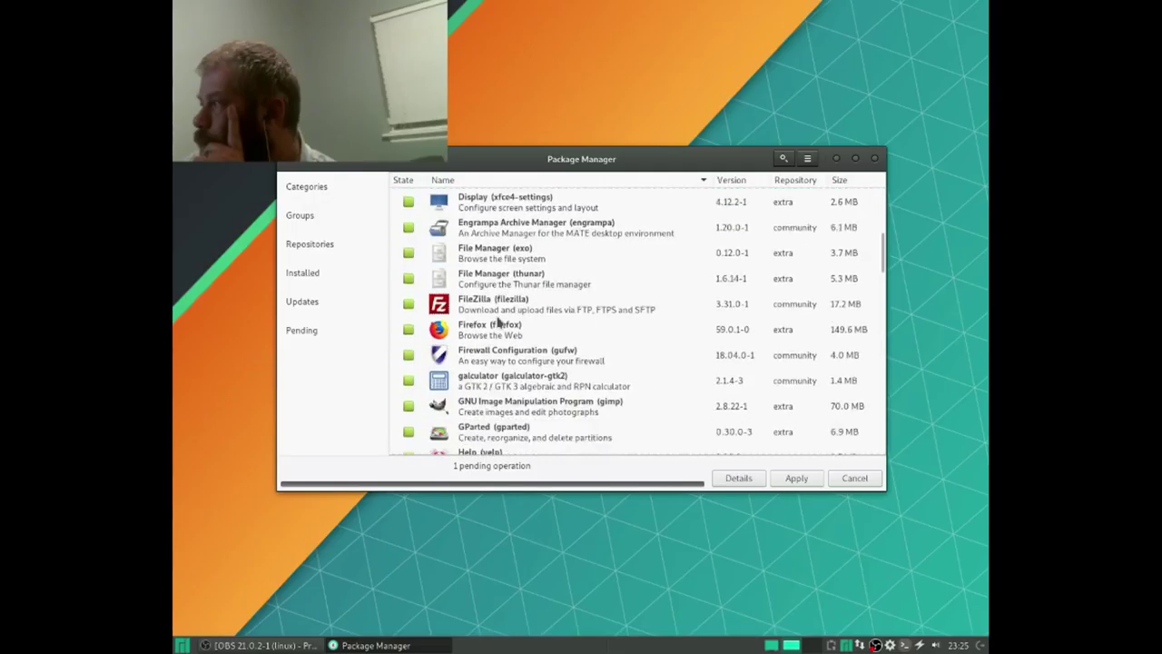
scroll(499, 321, down, 6)
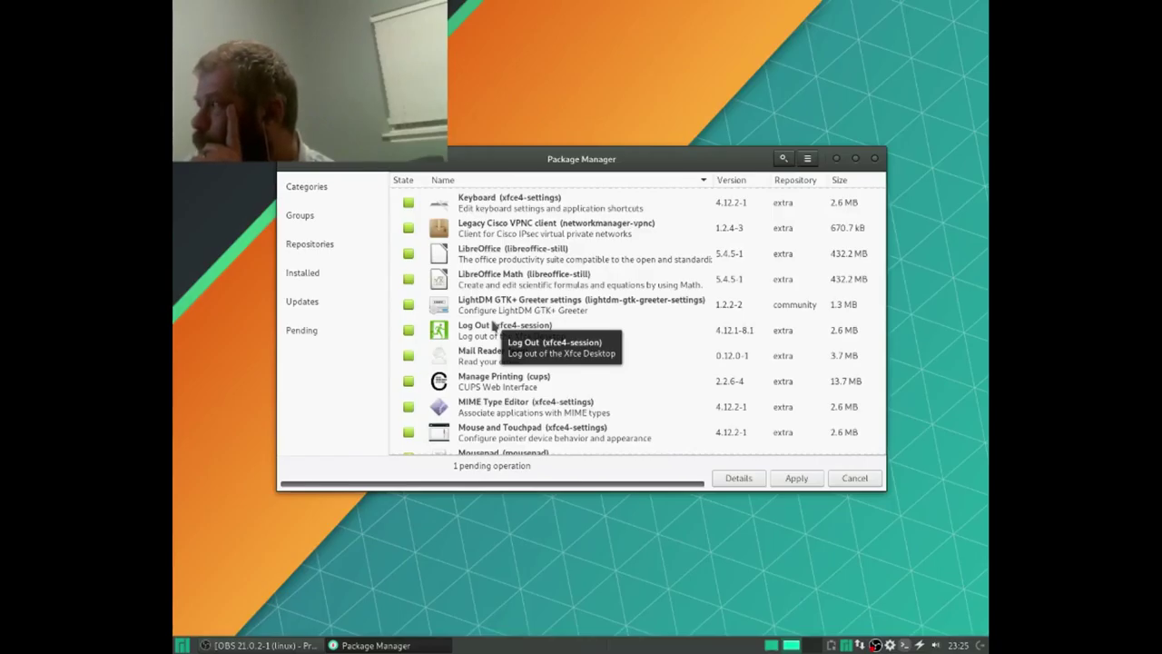
scroll(493, 325, down, 3)
scroll(493, 325, down, 1)
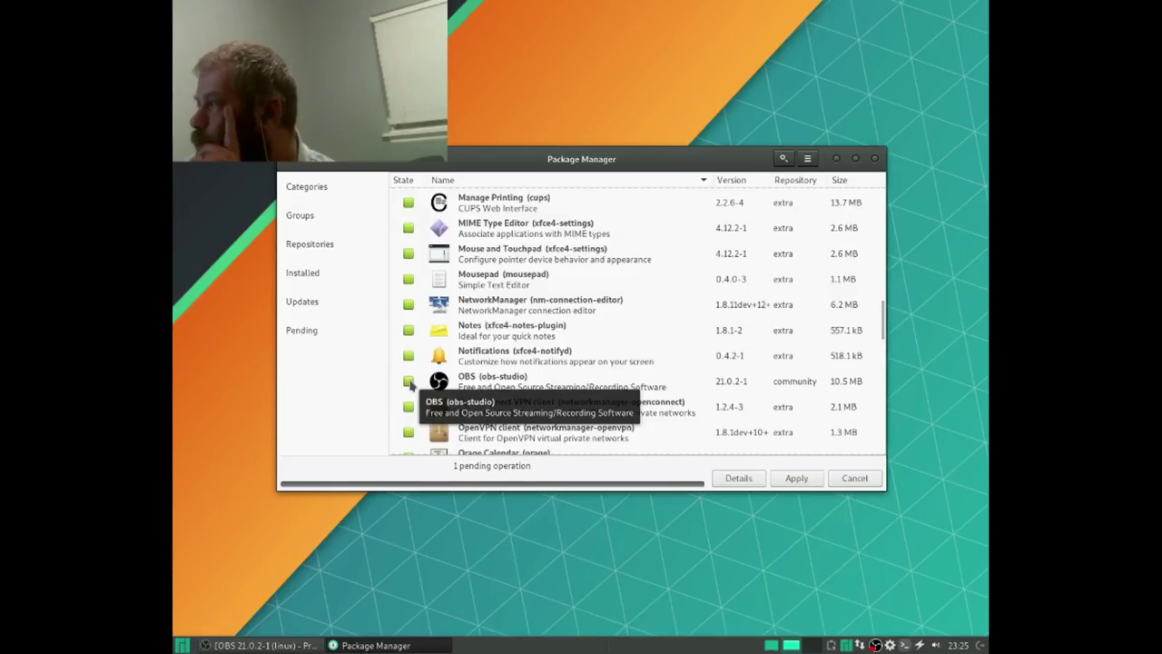
scroll(446, 345, down, 4)
scroll(446, 346, down, 10)
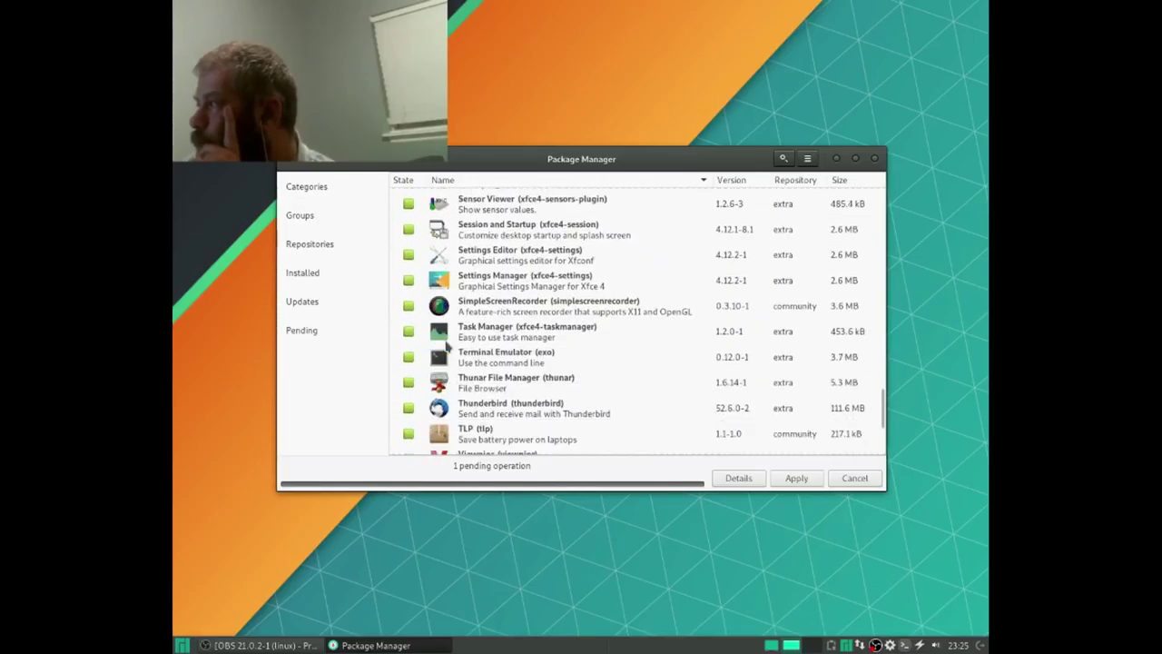
scroll(446, 345, down, 4)
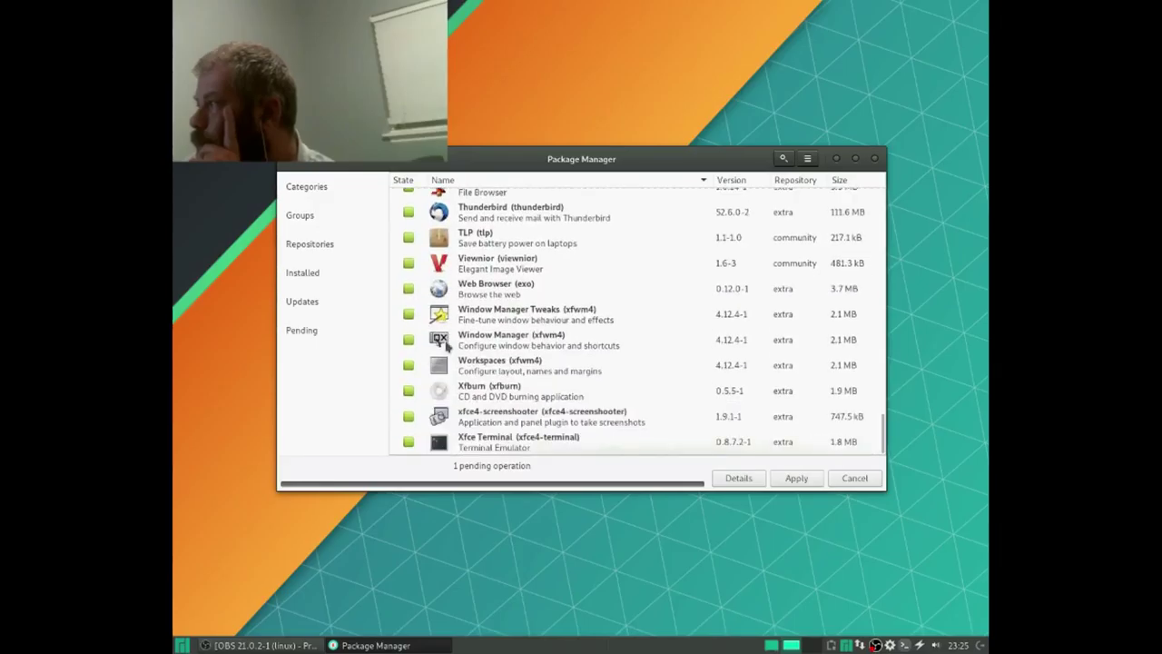
scroll(471, 388, up, 2)
scroll(470, 389, up, 3)
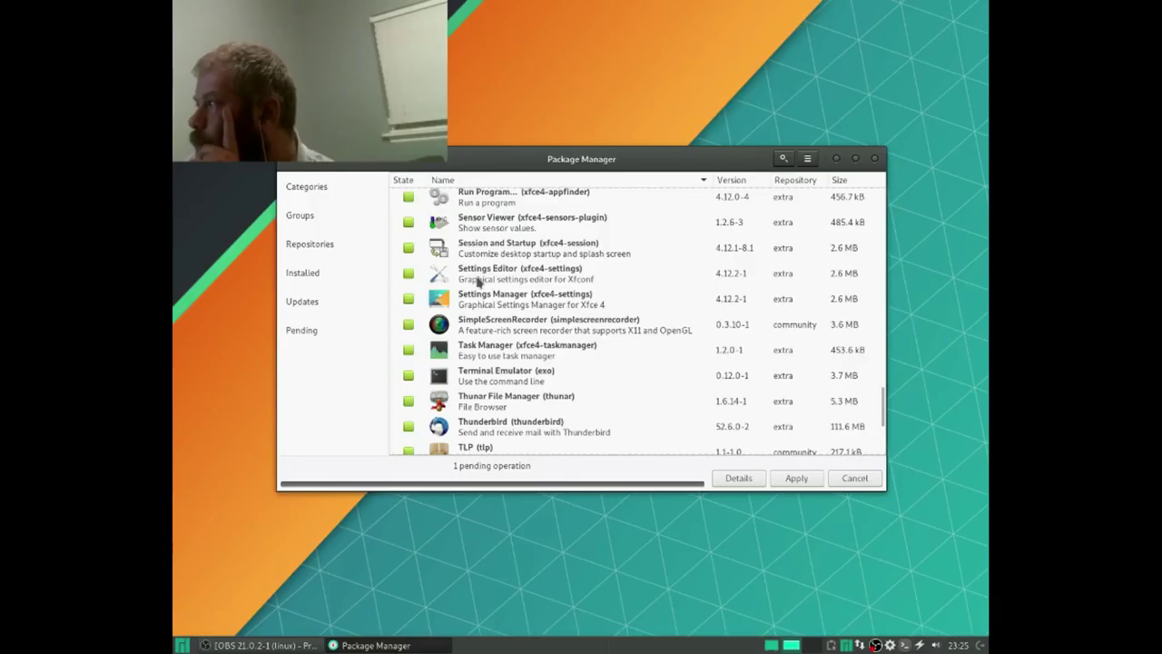
scroll(481, 278, up, 1)
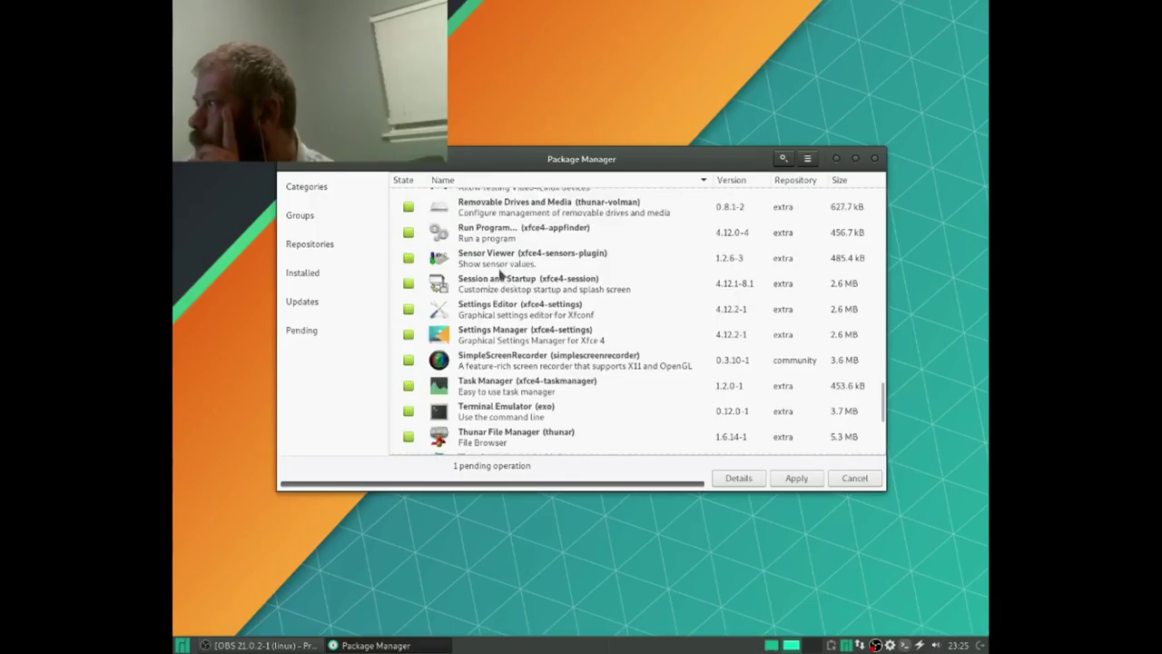
Step: Search 'ste', mark steam-manjaro for removal, and commit removing it together with blueman
click(792, 161)
text(ste)
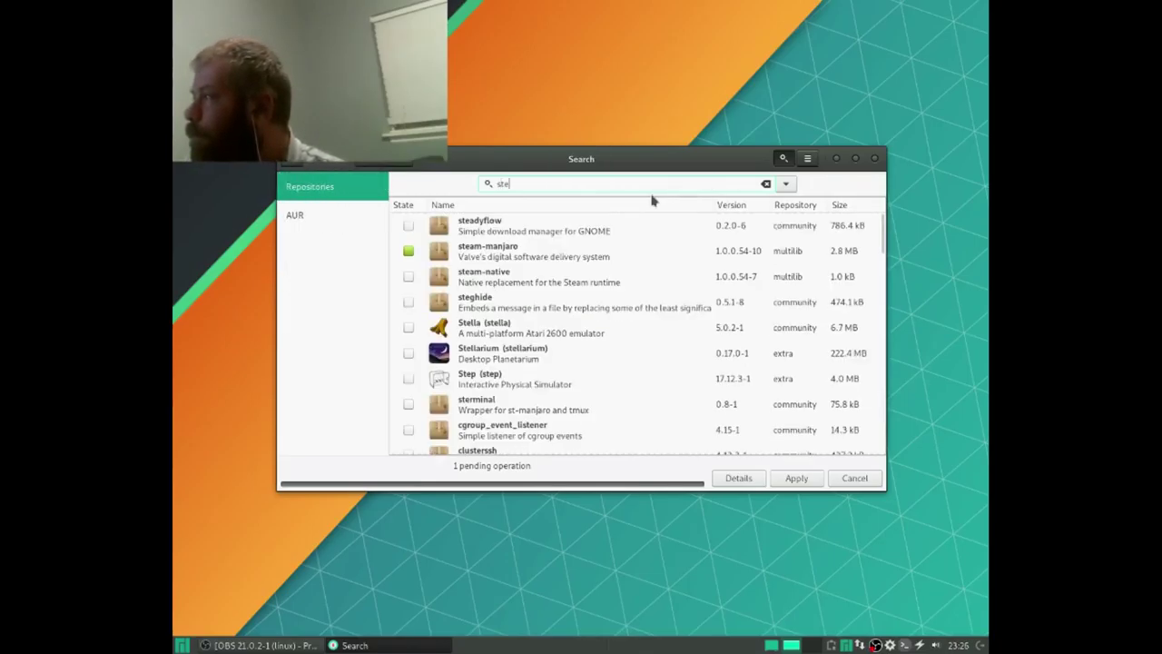
click(408, 252)
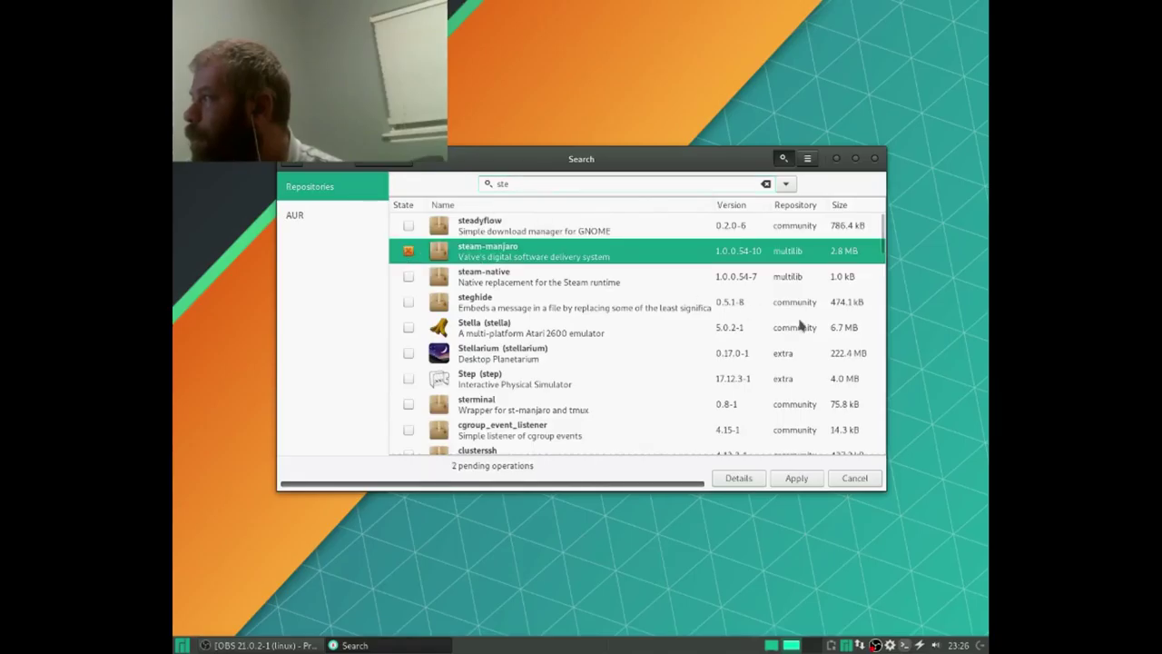
click(789, 478)
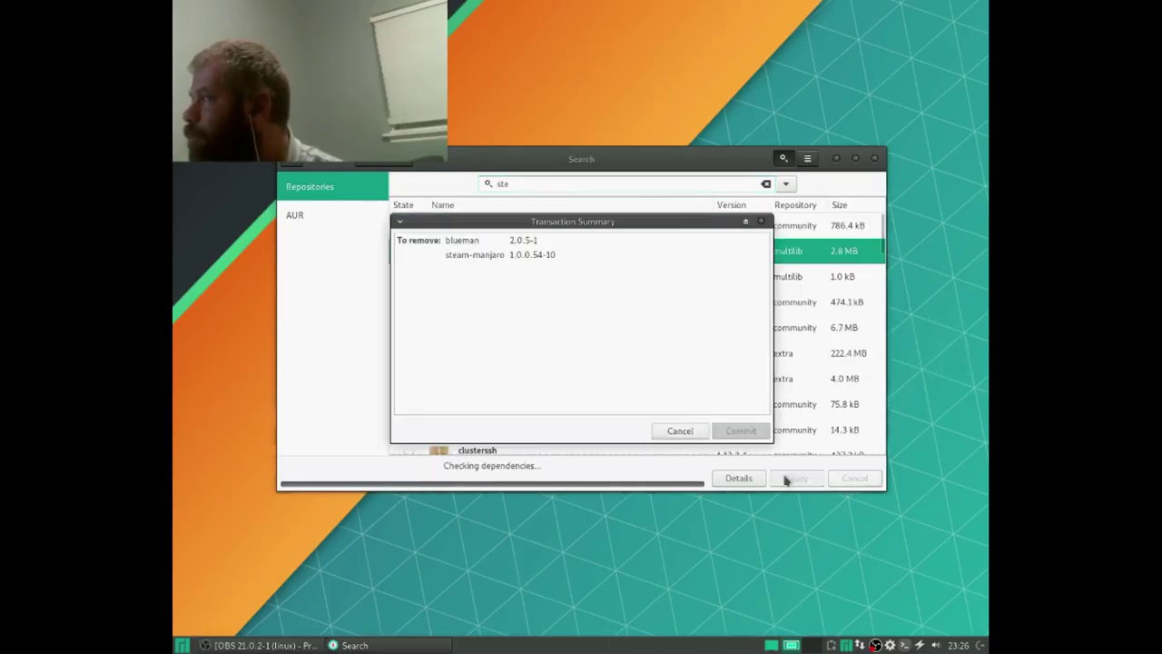
click(740, 430)
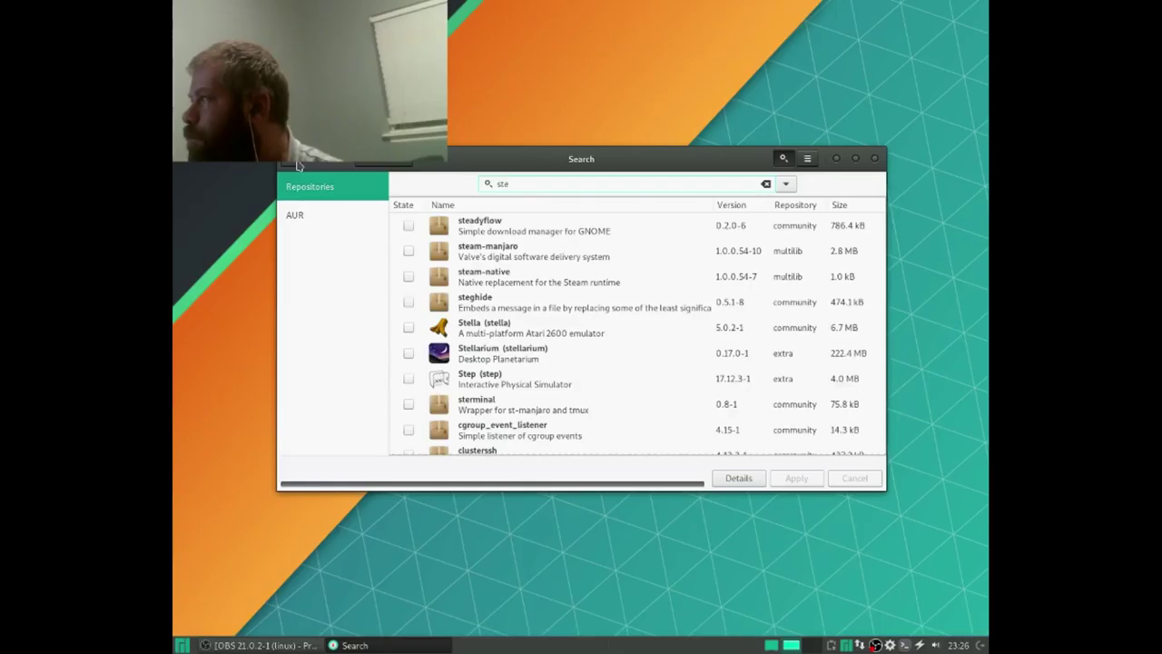
key(Escape)
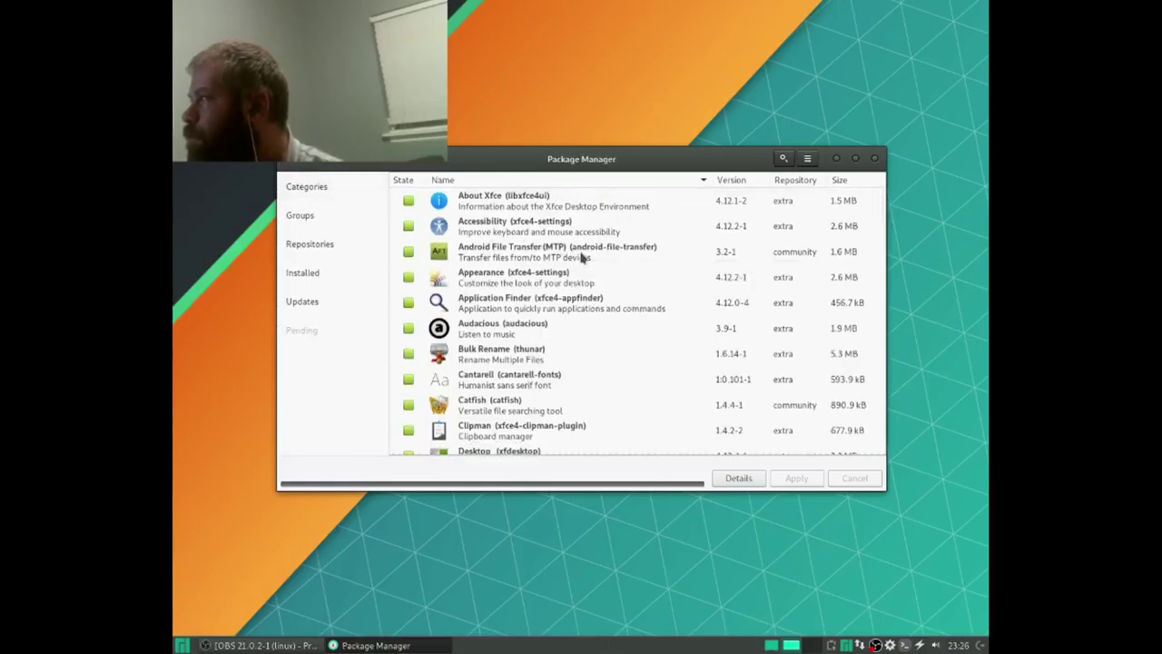
Step: Scroll down the package list, then close the Package Manager window
scroll(581, 258, down, 5)
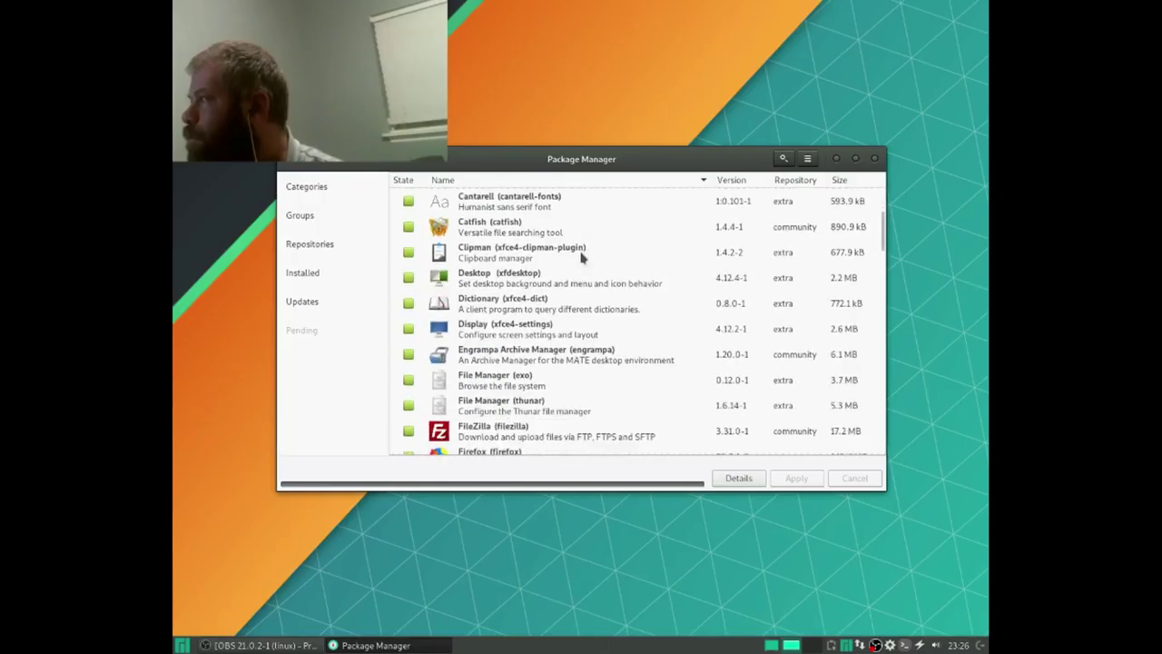
scroll(581, 258, down, 8)
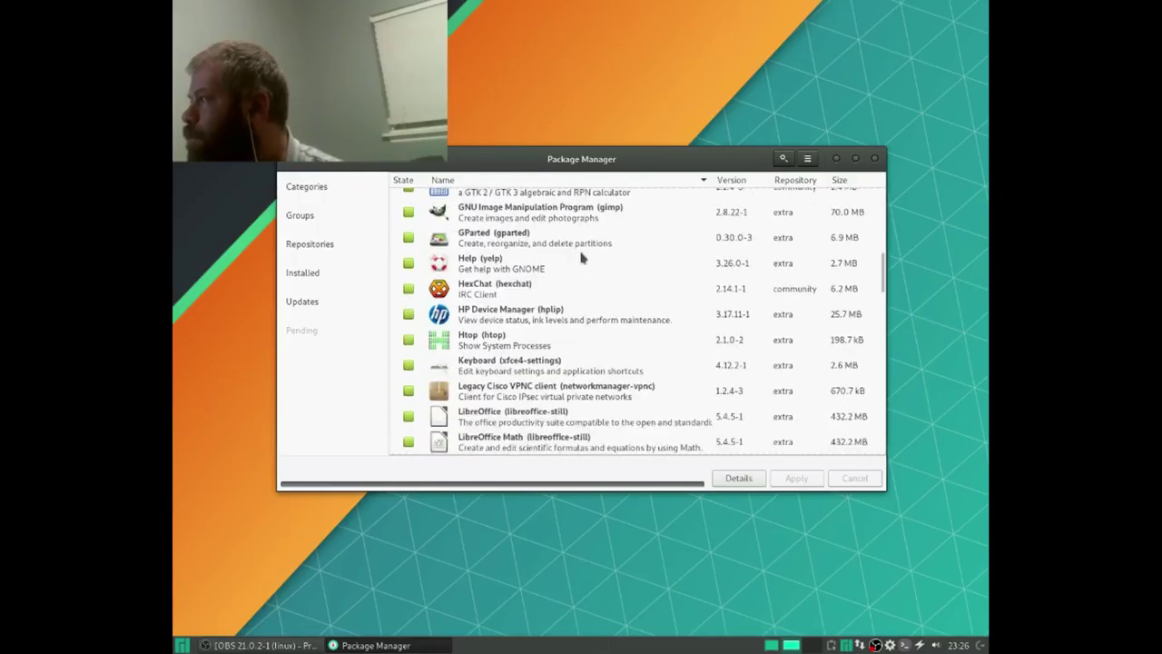
scroll(581, 258, down, 6)
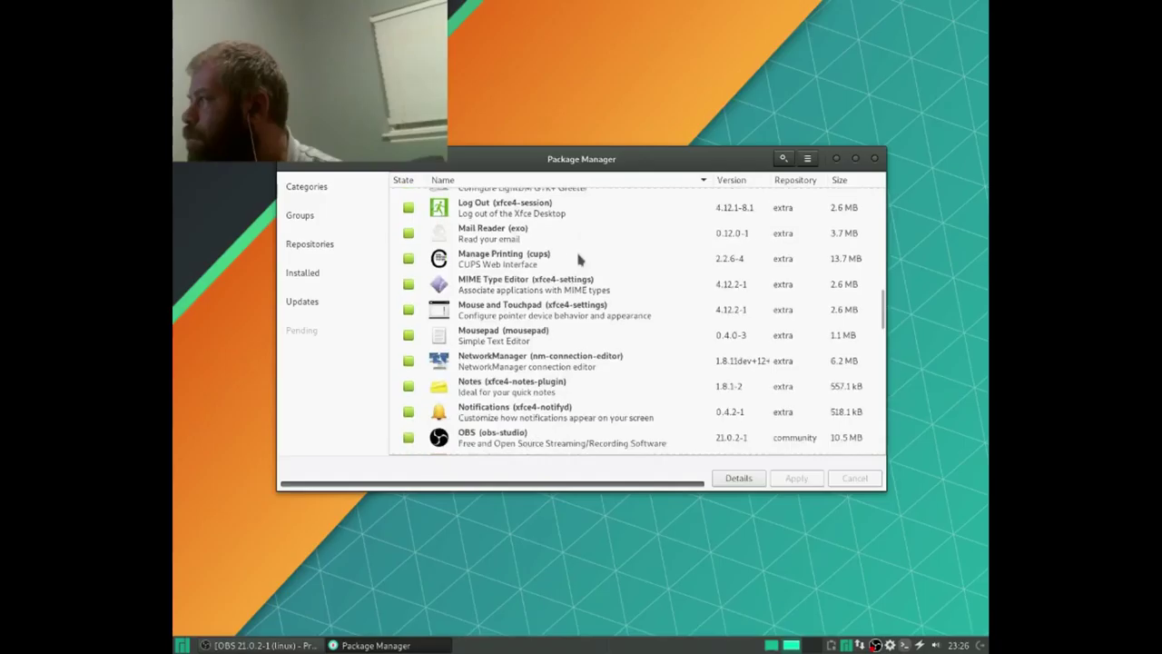
scroll(578, 259, down, 10)
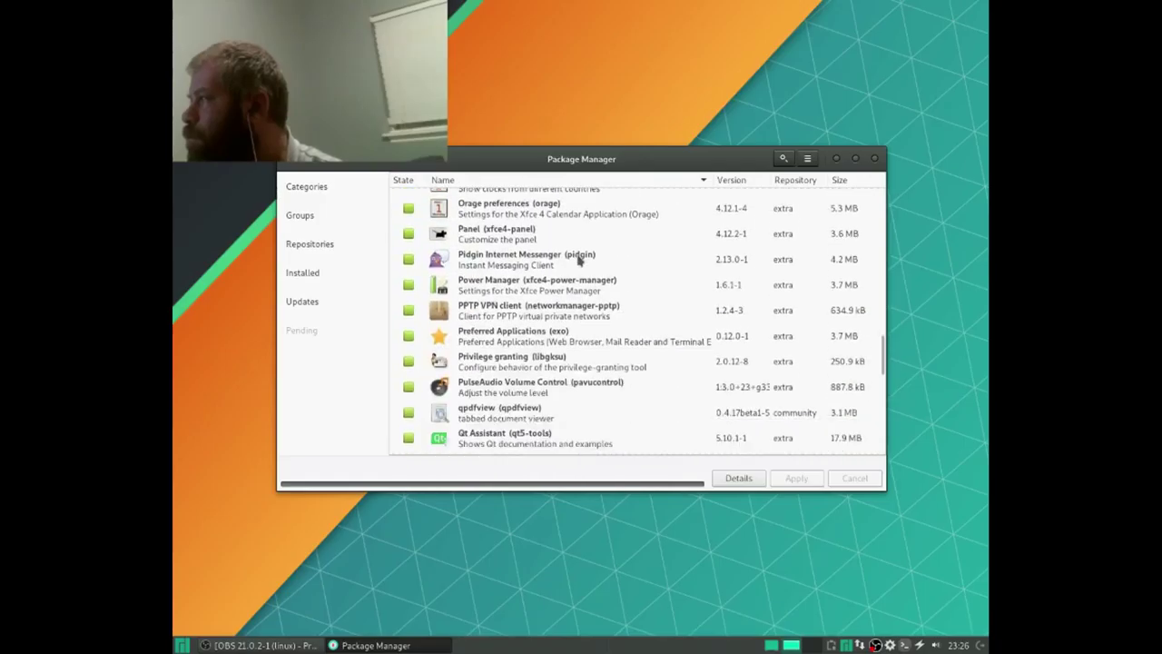
scroll(579, 260, down, 2)
scroll(578, 261, down, 7)
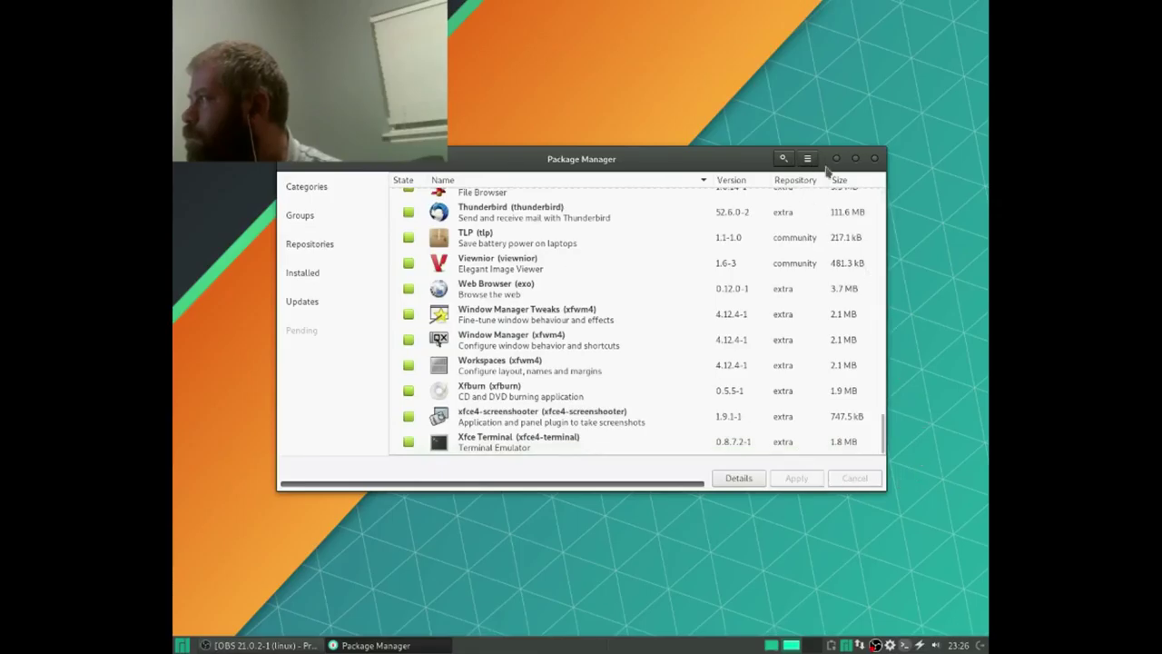
click(875, 159)
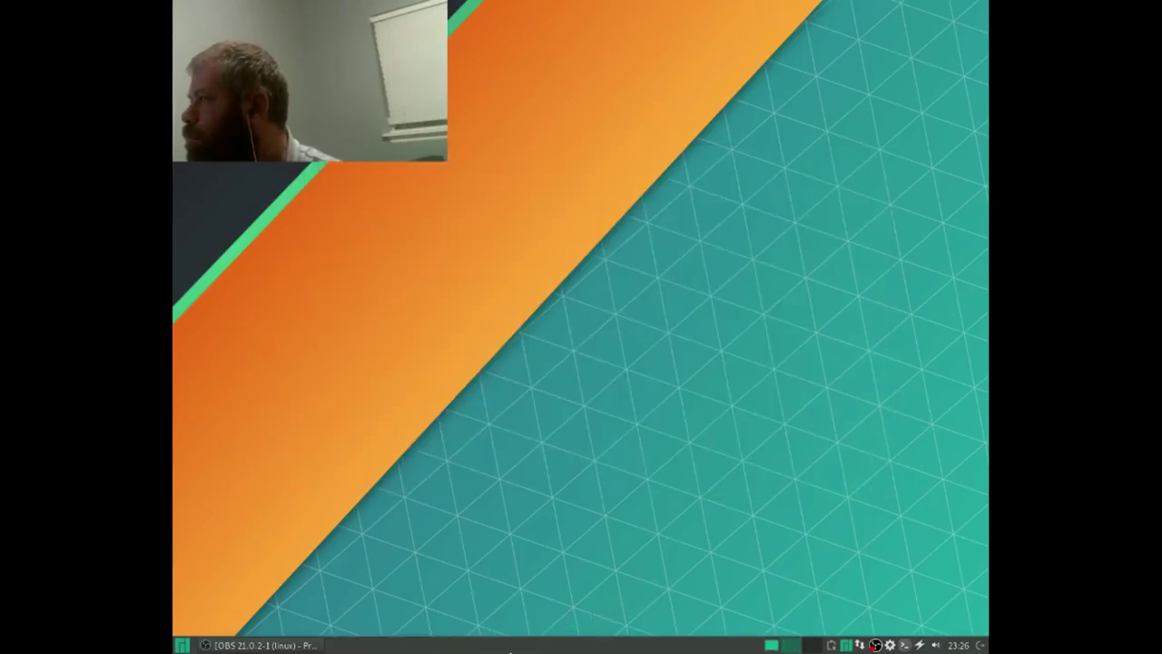
Step: Restore the OBS Studio window from the taskbar to check the recording
click(263, 645)
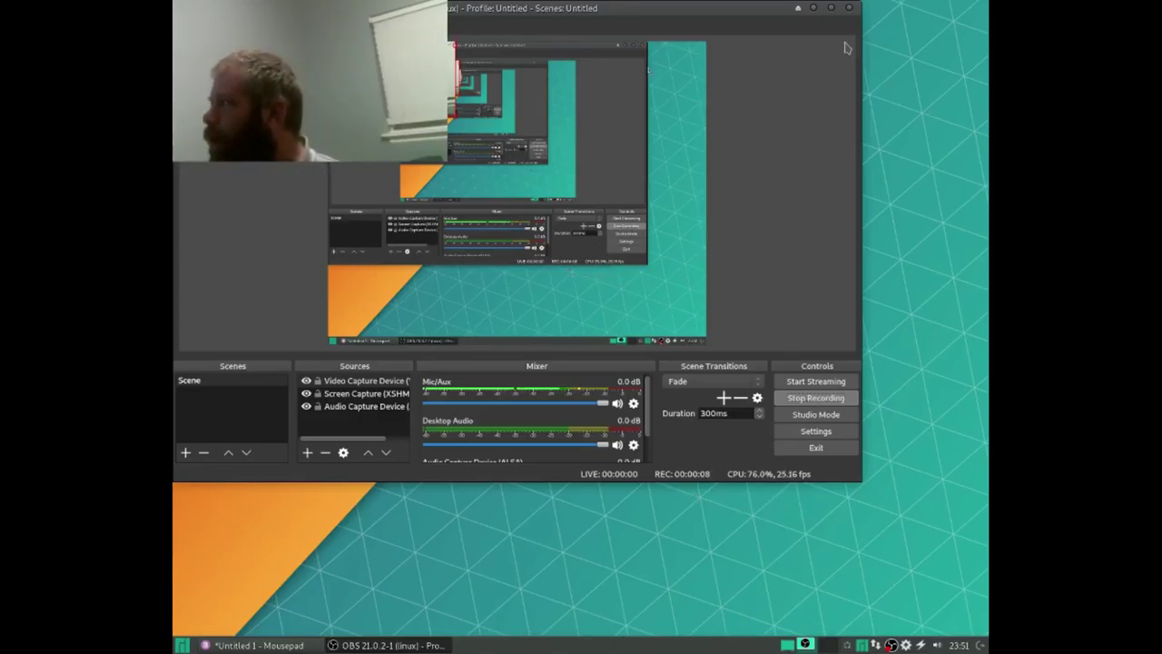
Step: Minimize OBS and launch Add/Remove Software, moving its window down-left
click(816, 9)
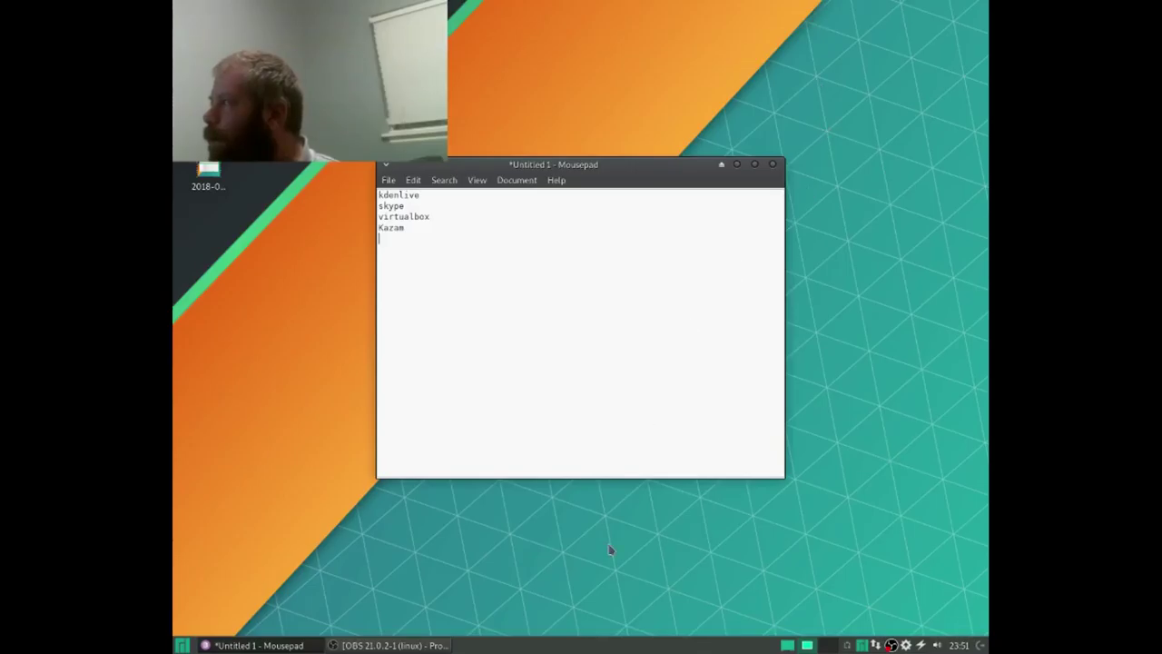
click(181, 645)
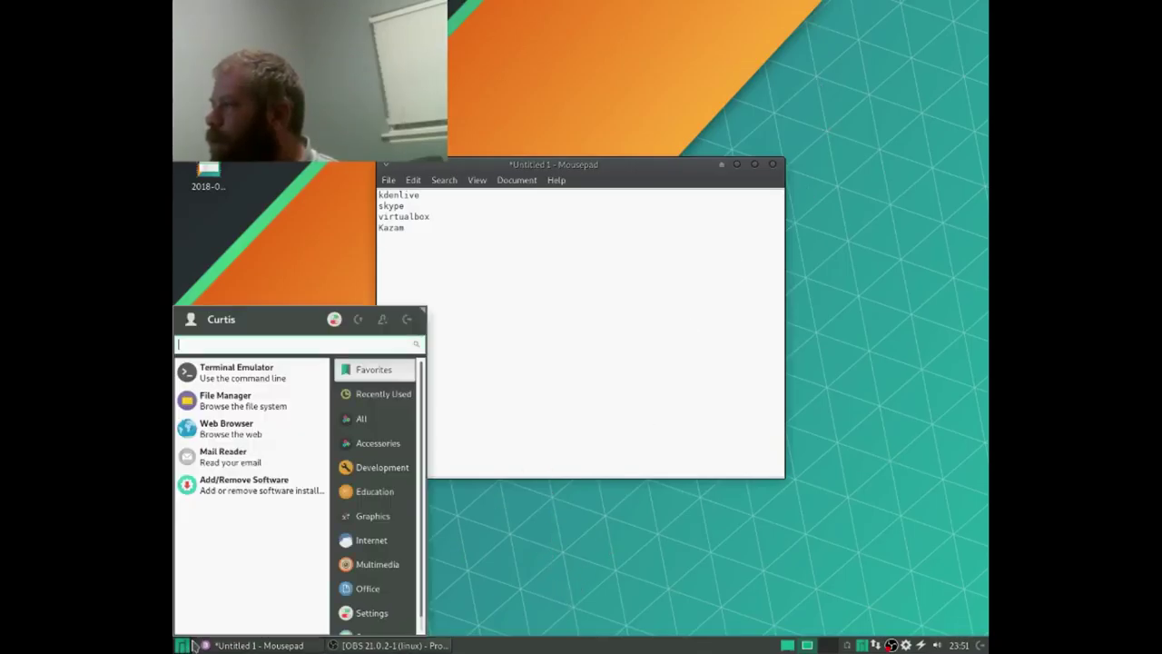
click(271, 486)
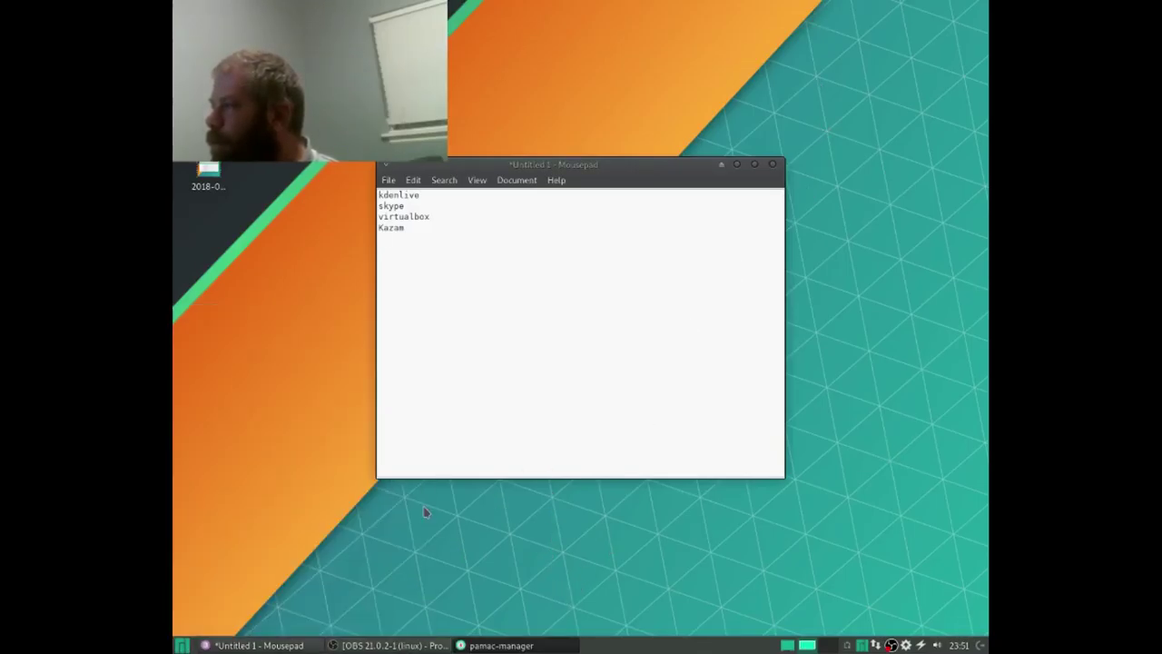
drag(588, 154, 465, 281)
Step: Search Pamac for 'kdenlive' copied from the Mousepad notes and mark it for install
click(663, 280)
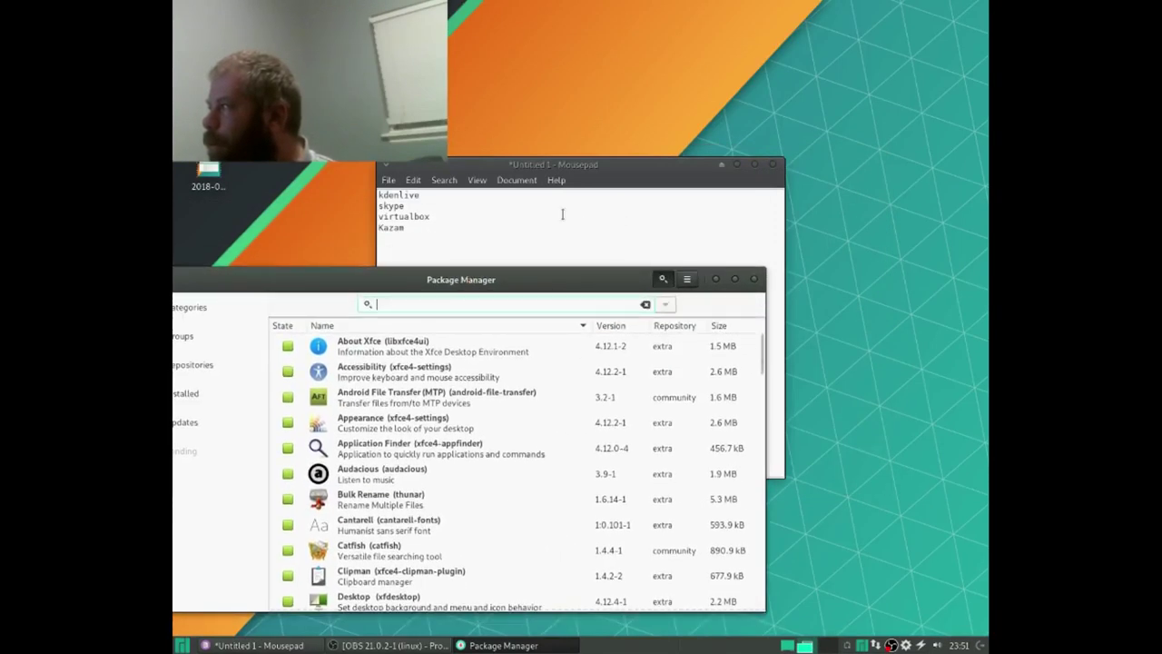
click(485, 194)
drag(485, 194, 379, 195)
key(ctrl+c)
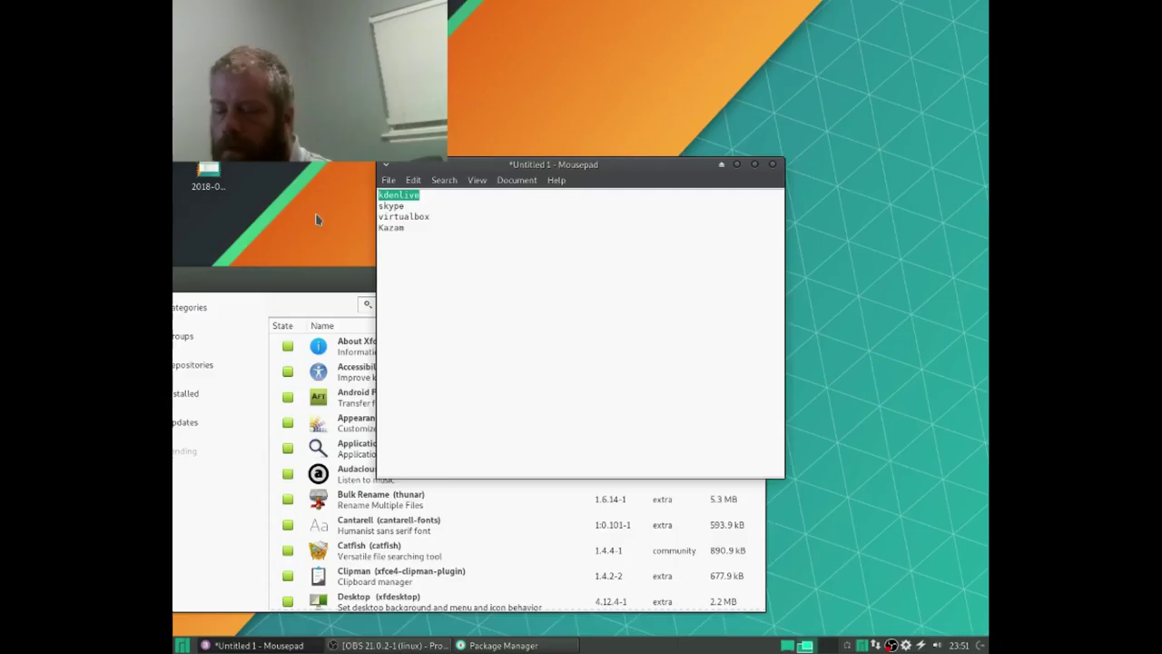
click(336, 277)
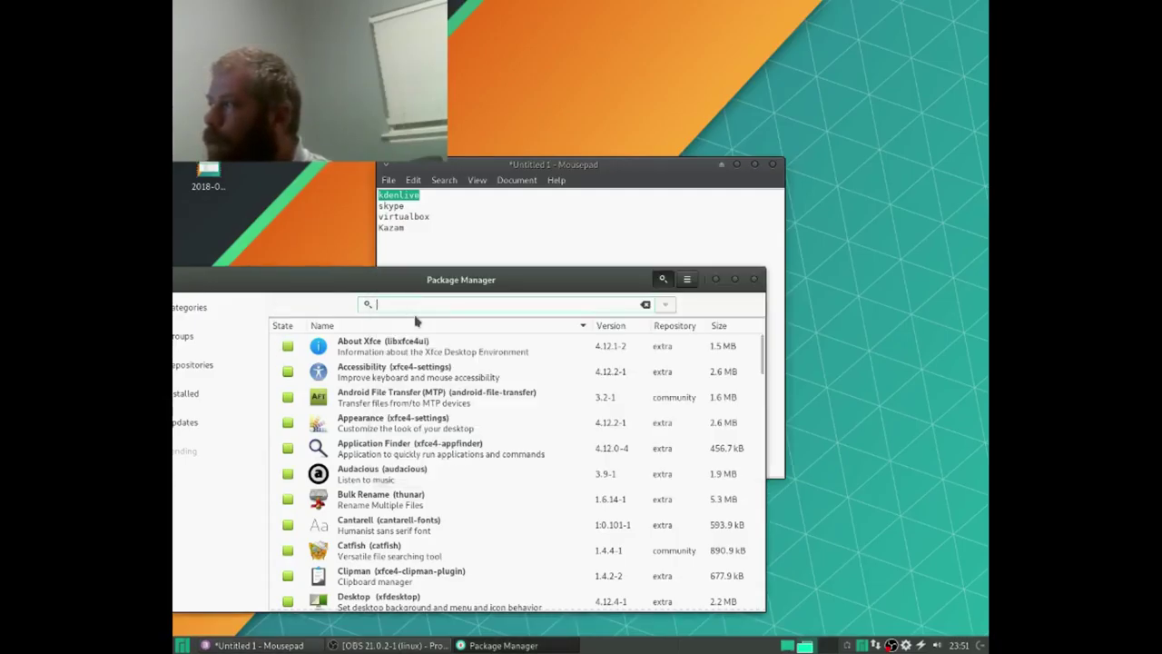
key(ctrl+v)
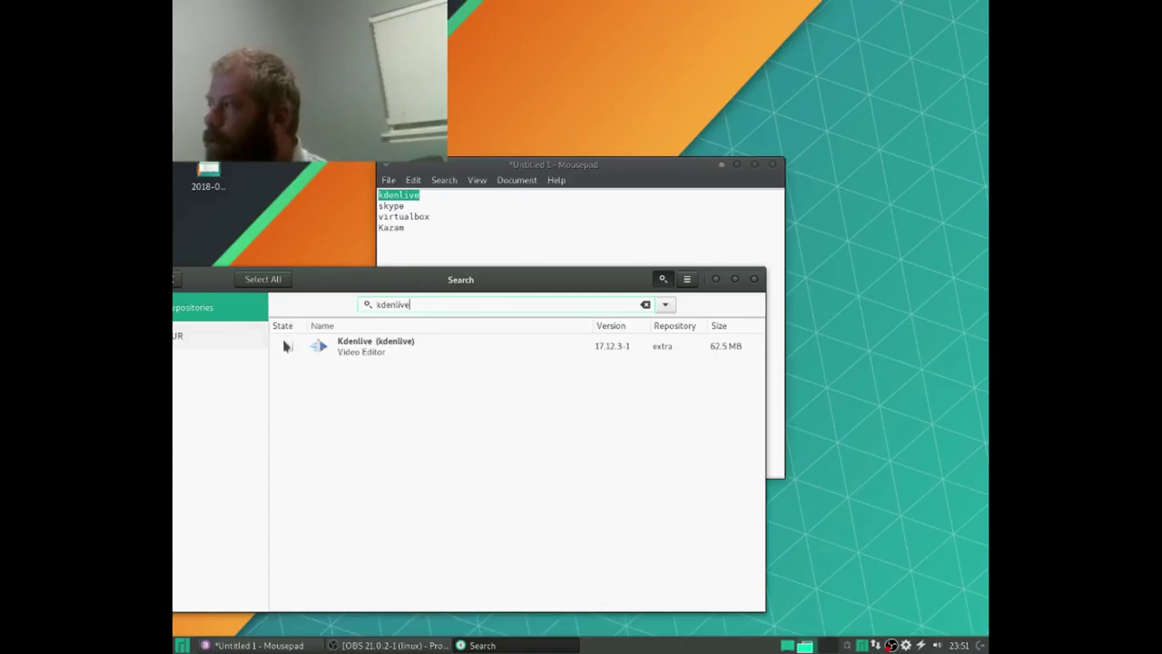
click(287, 346)
Step: Apply the Kdenlive install with phonon-qt5-vlc as provider, dismiss the warning, and commit
click(675, 603)
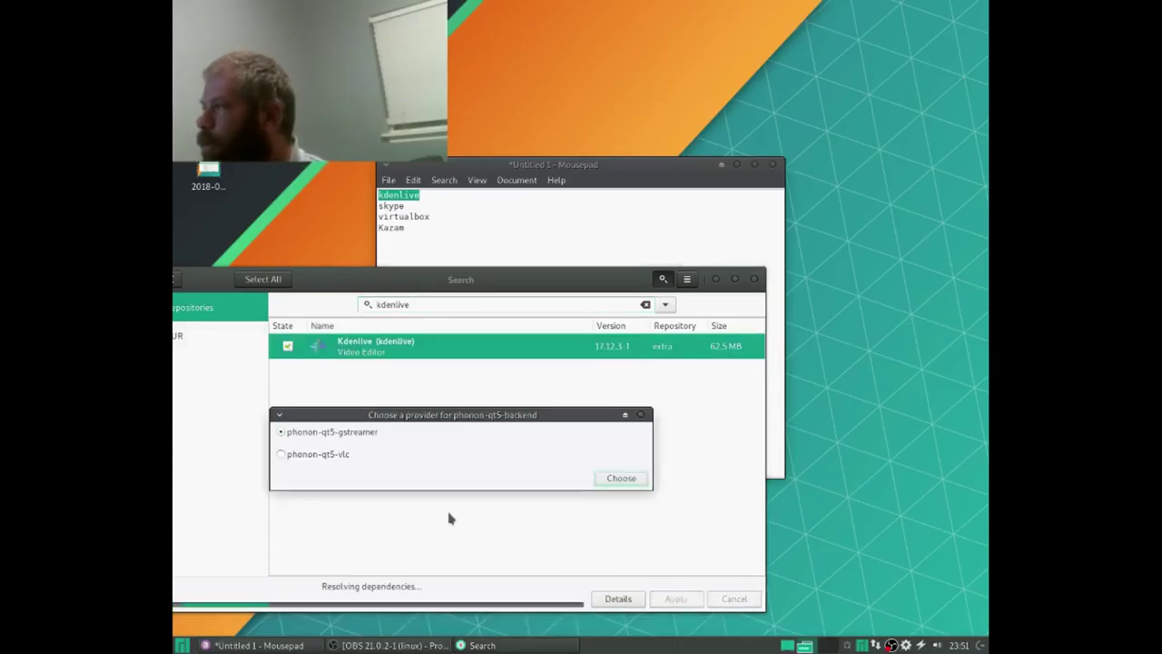
click(340, 455)
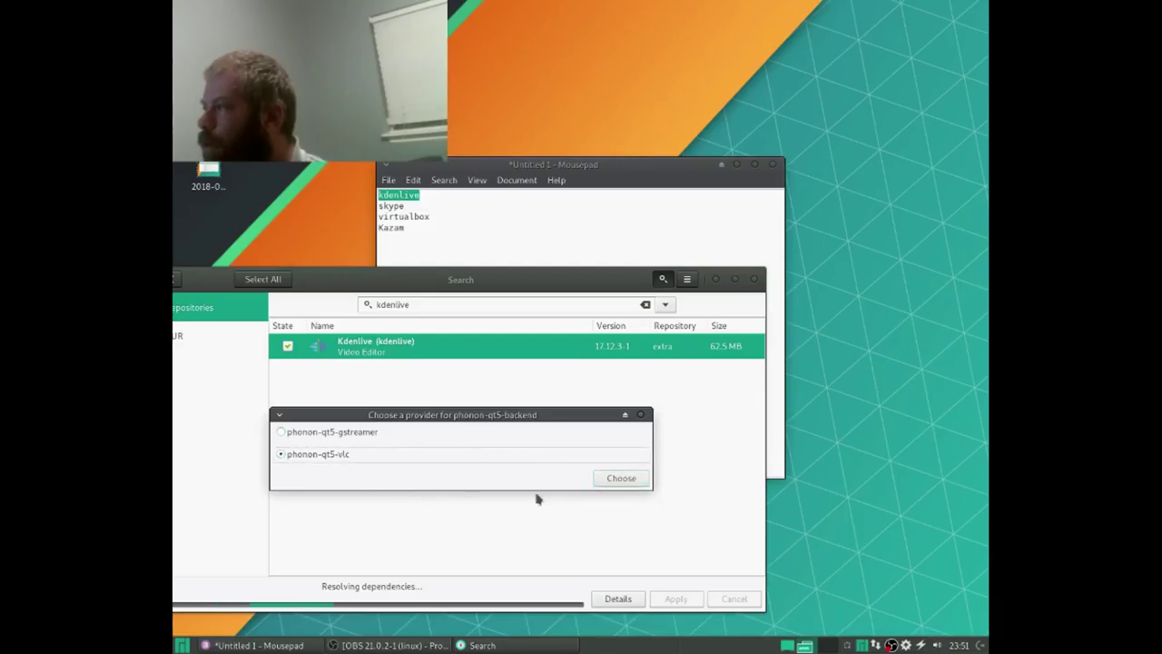
click(620, 479)
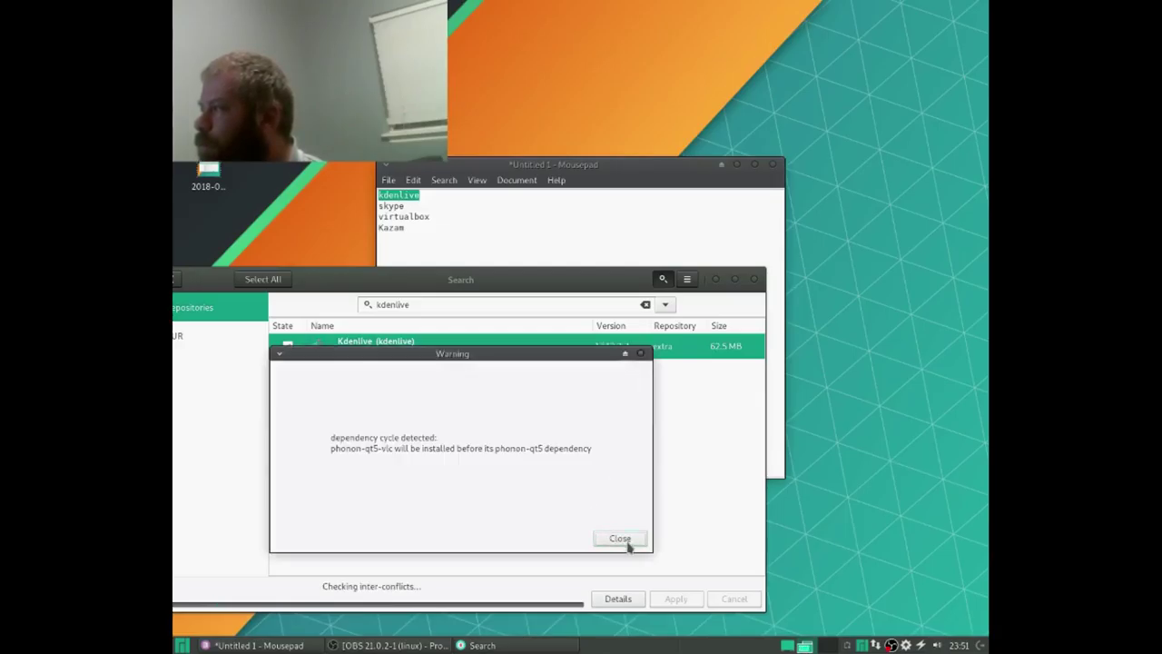
click(629, 543)
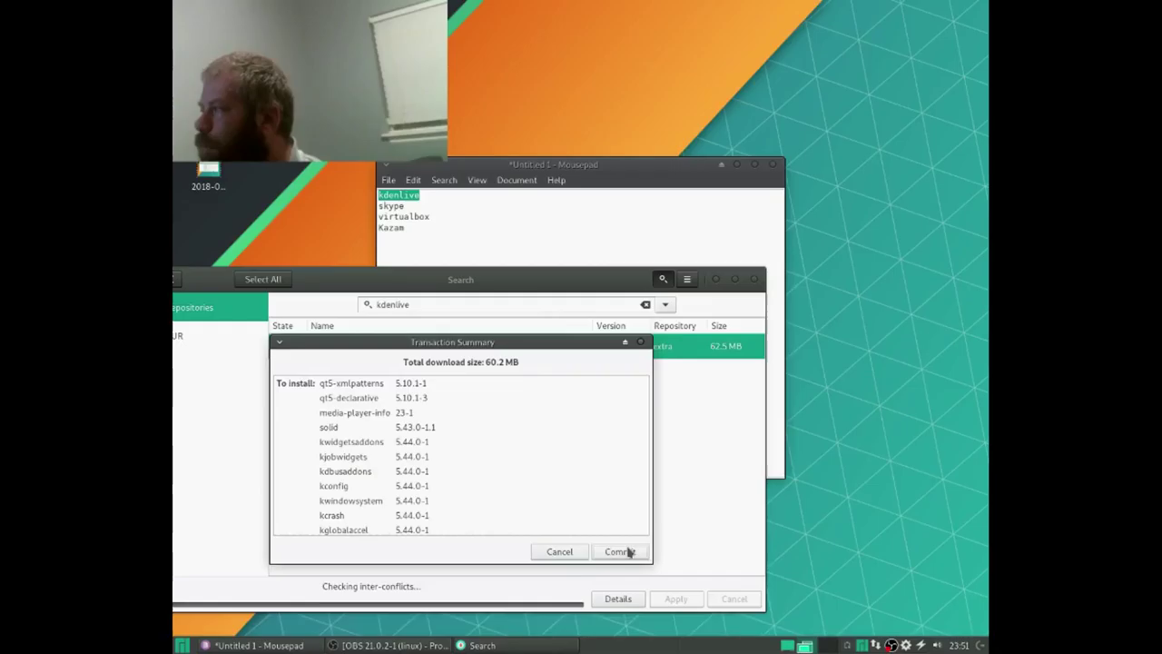
click(628, 552)
Step: Authenticate the Kdenlive install with the admin password and move the installer fully on screen
text(***)
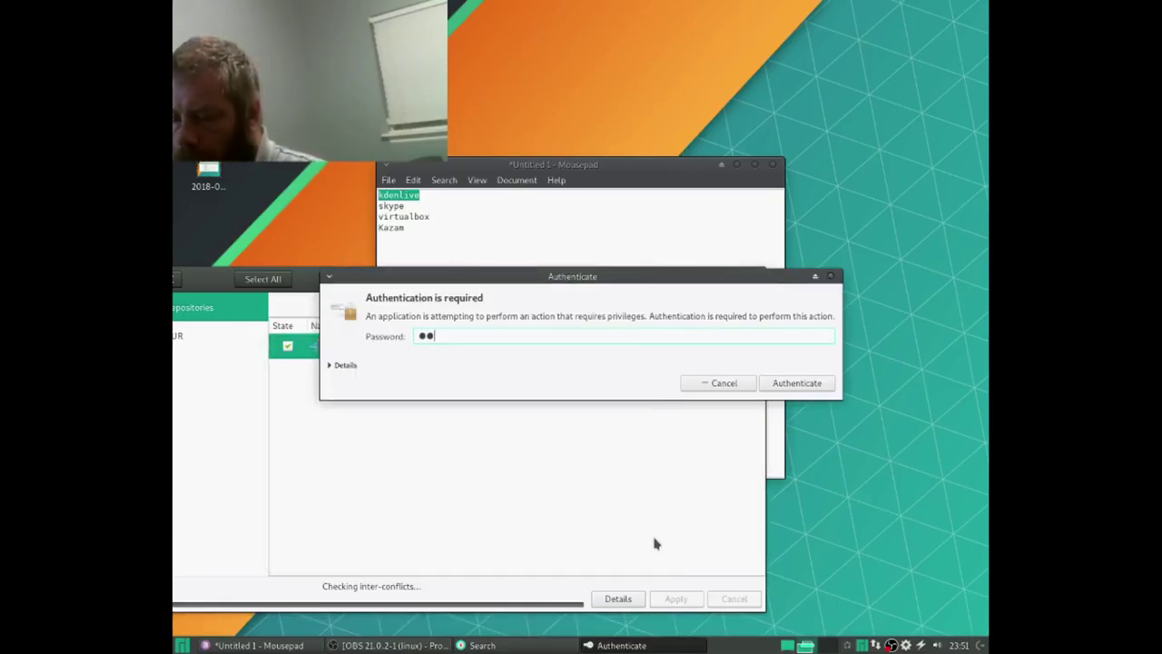
text(****)
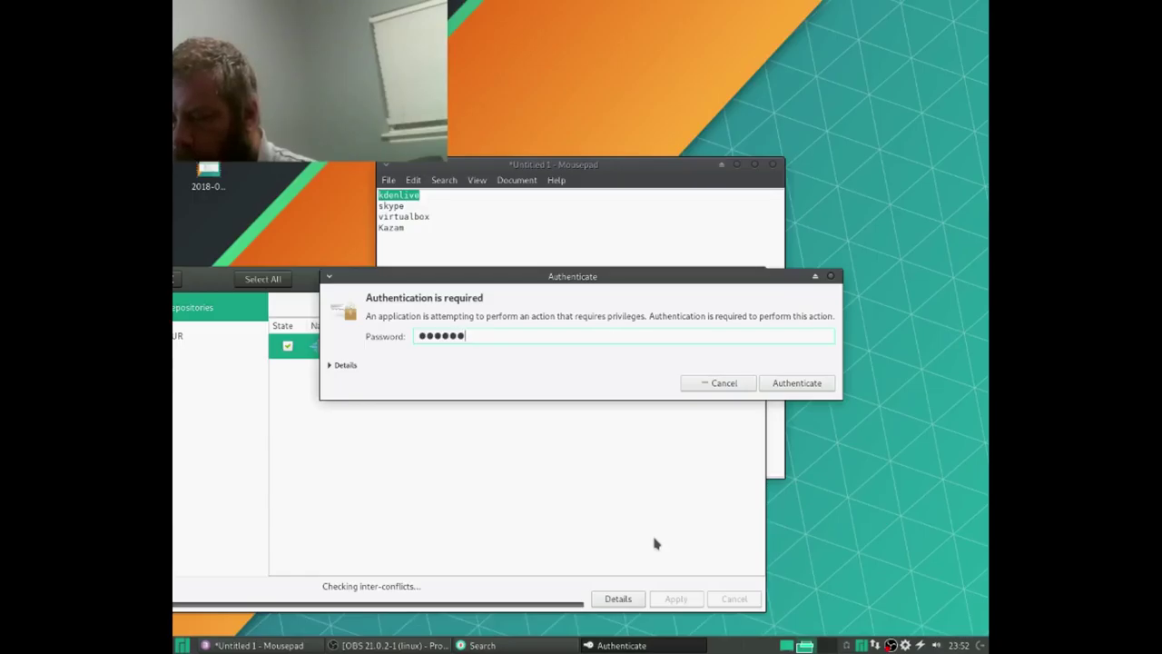
text(**)
key(Return)
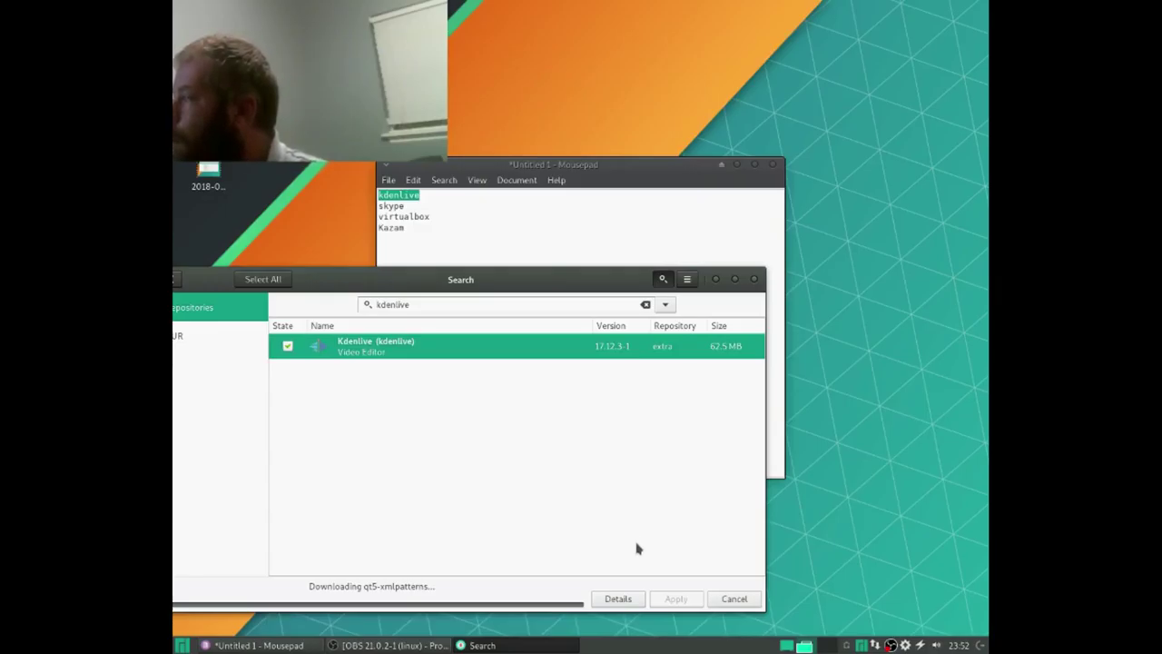
drag(514, 281, 648, 238)
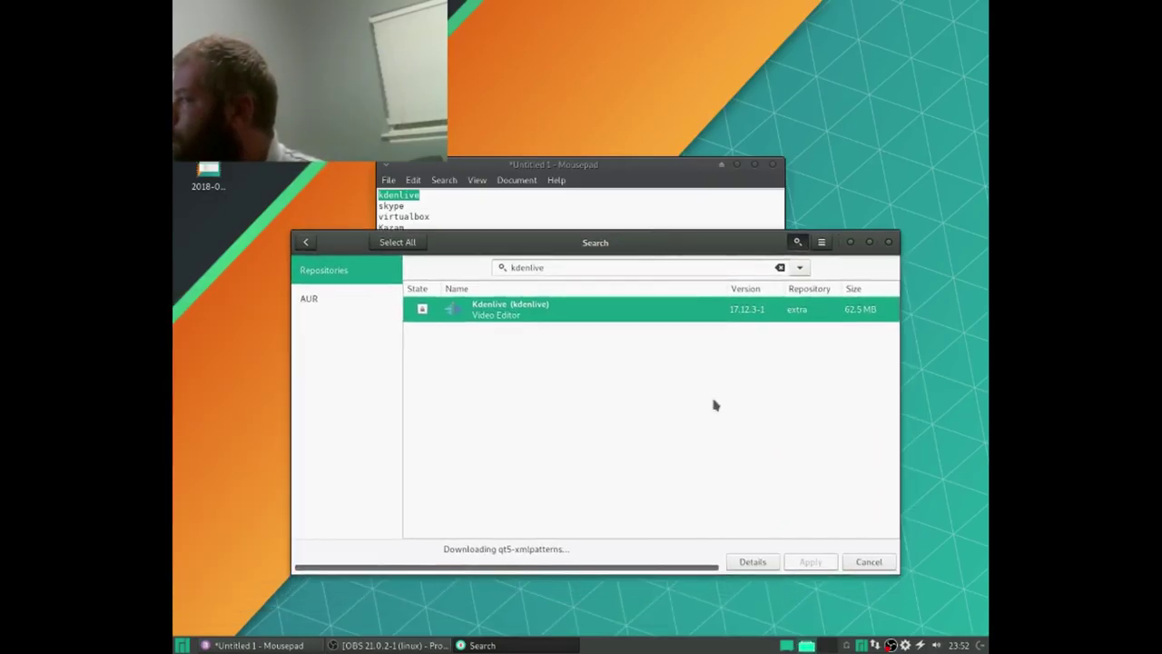
Step: Show the detailed transaction log for the Kdenlive download
click(753, 561)
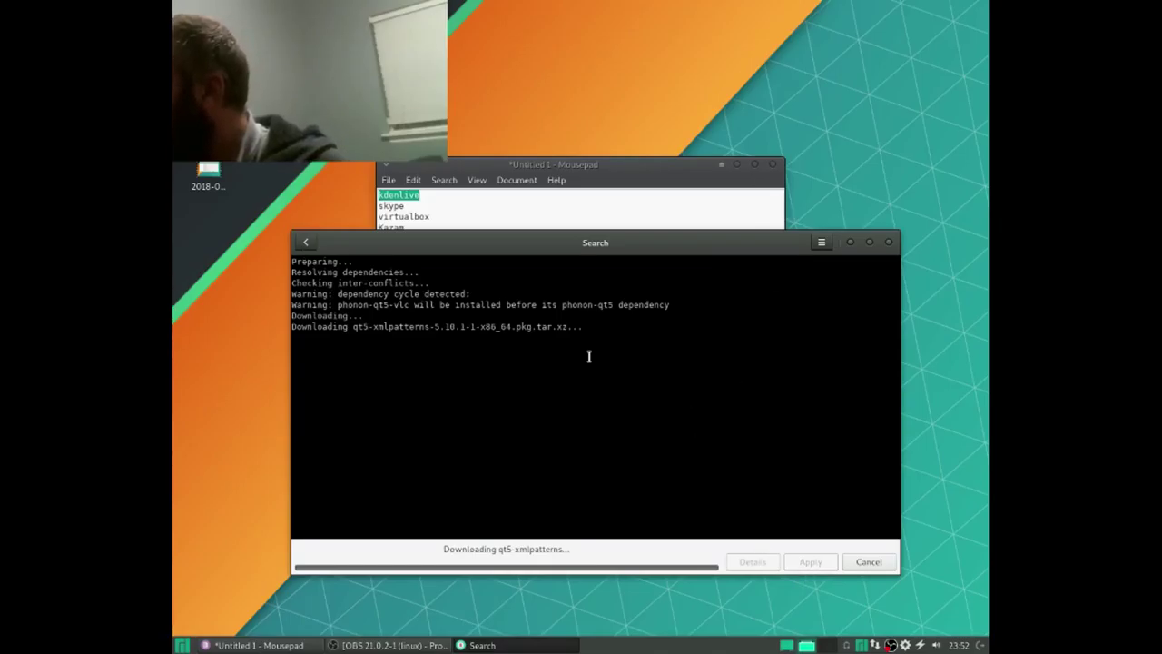
click(181, 644)
click(537, 603)
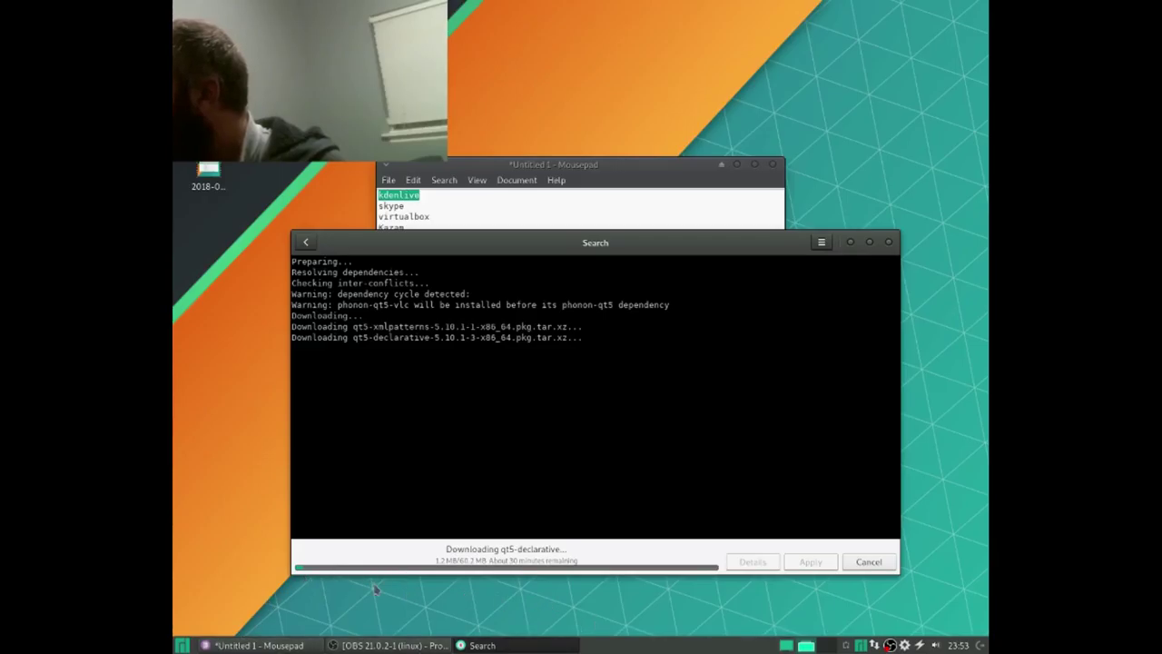
Step: Launch the Firefox web browser and focus its address field
click(182, 645)
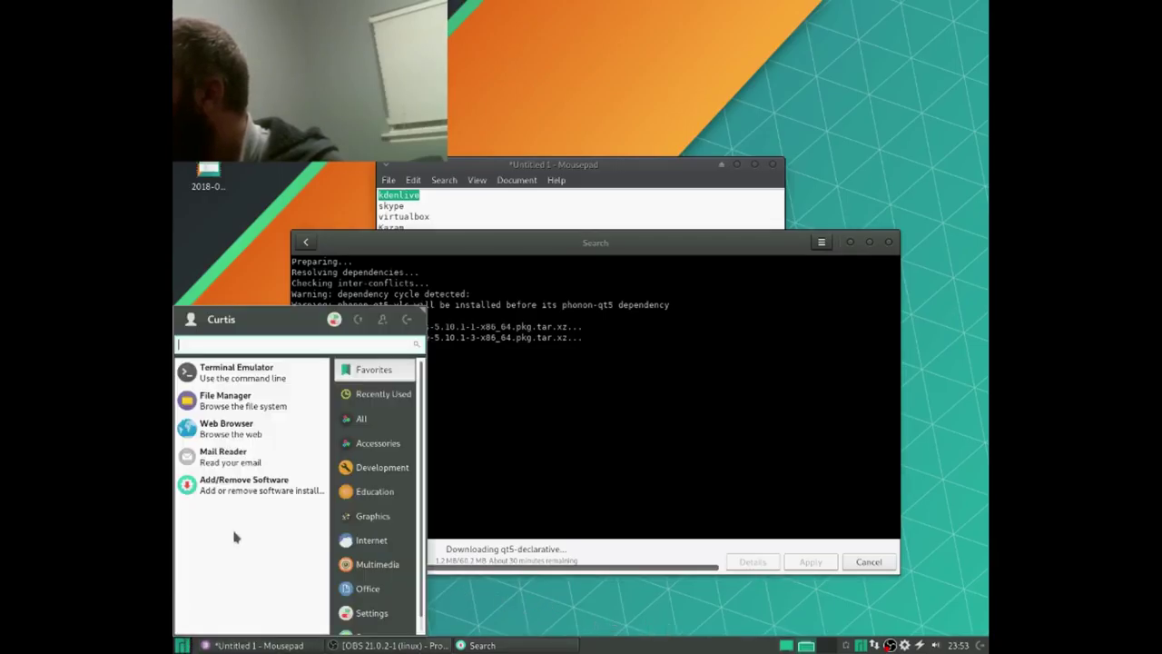
click(259, 429)
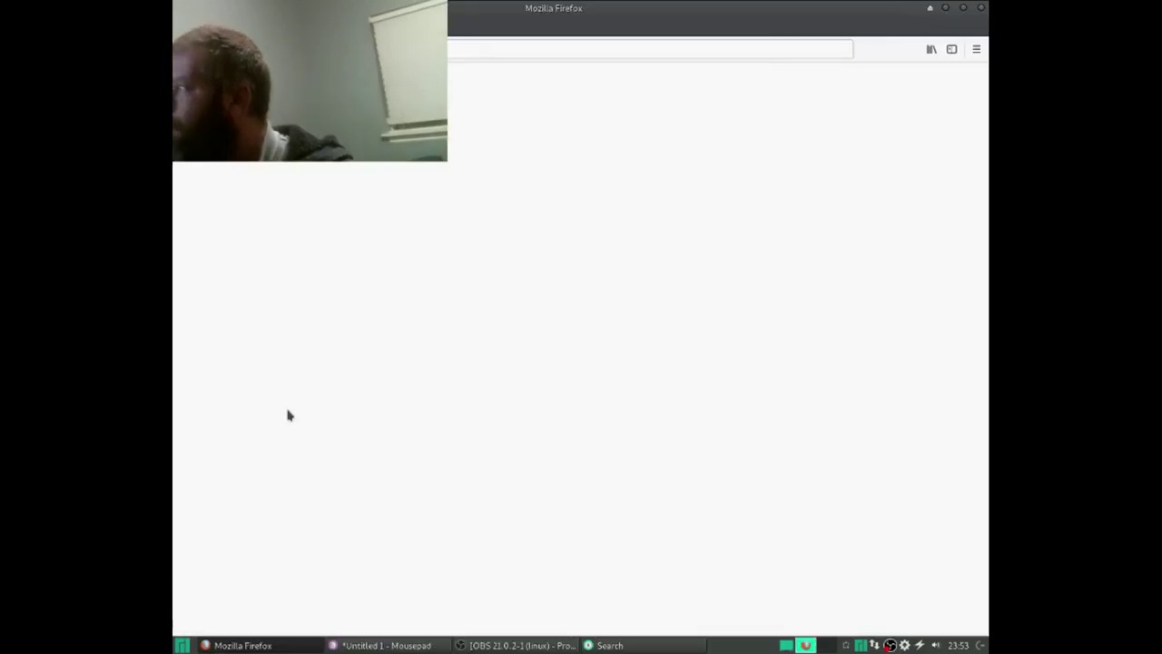
click(490, 49)
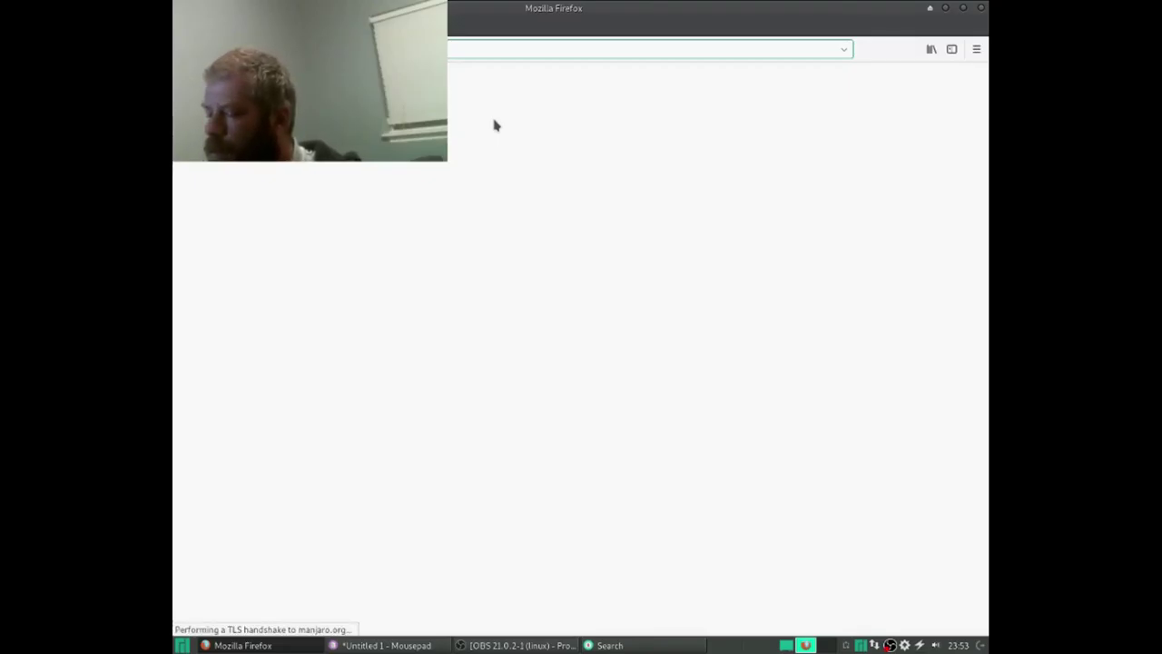
Step: Load the modem page at 10.10.10.1, view its Connection Status, then close Firefox
text(10.10)
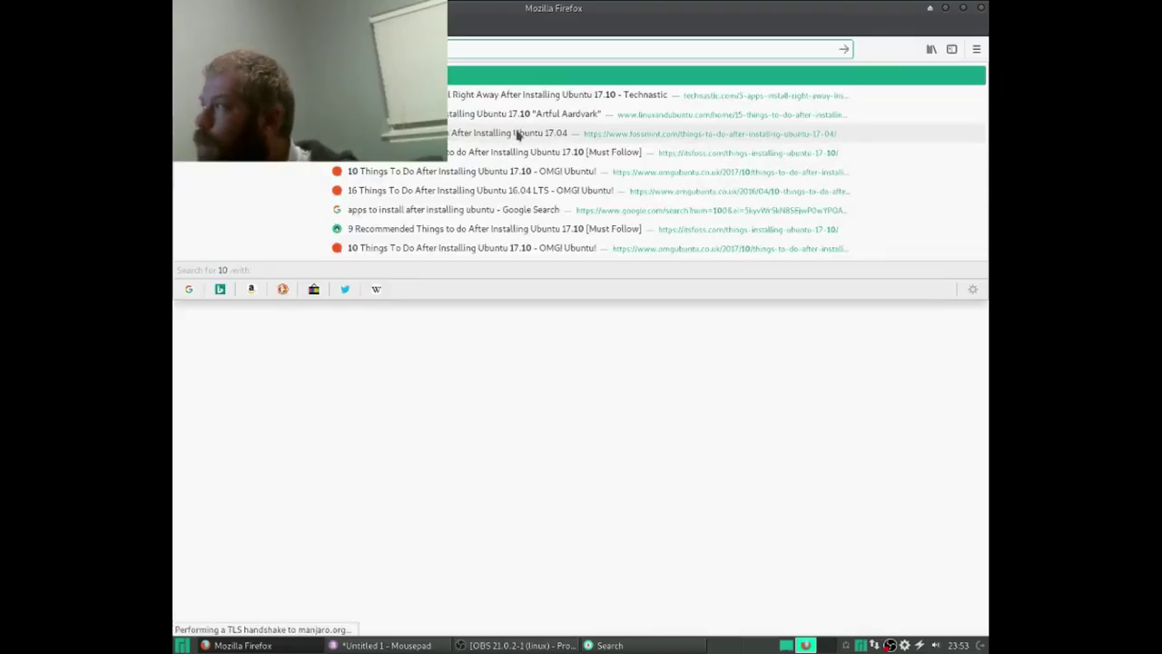
text(.10.1)
key(Return)
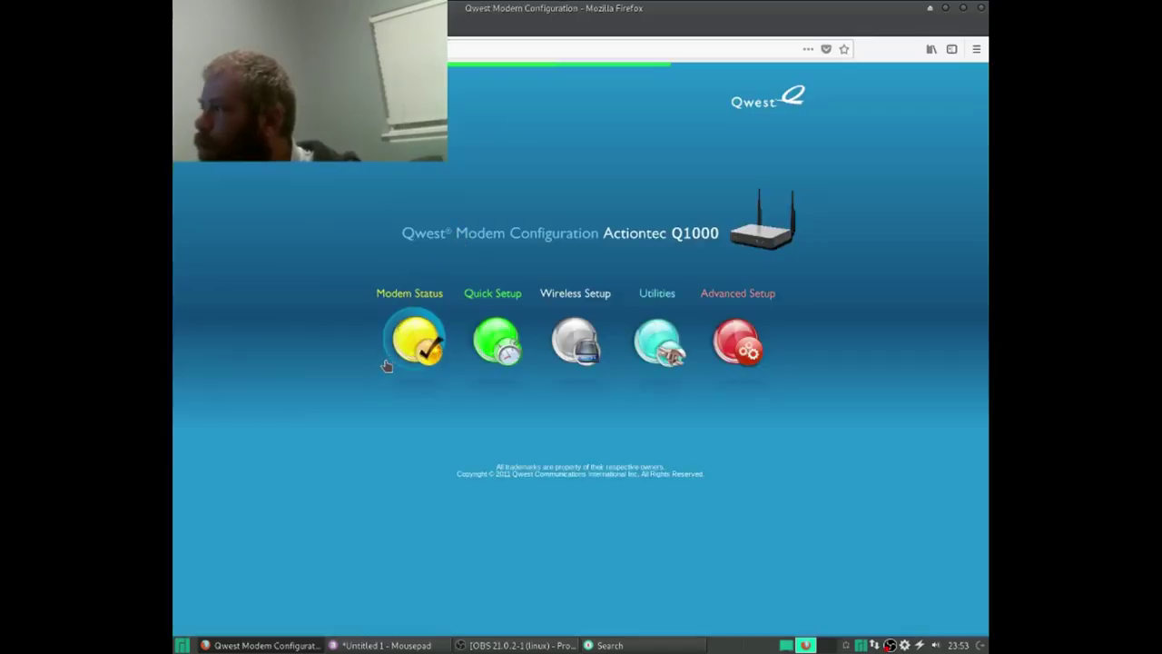
click(400, 356)
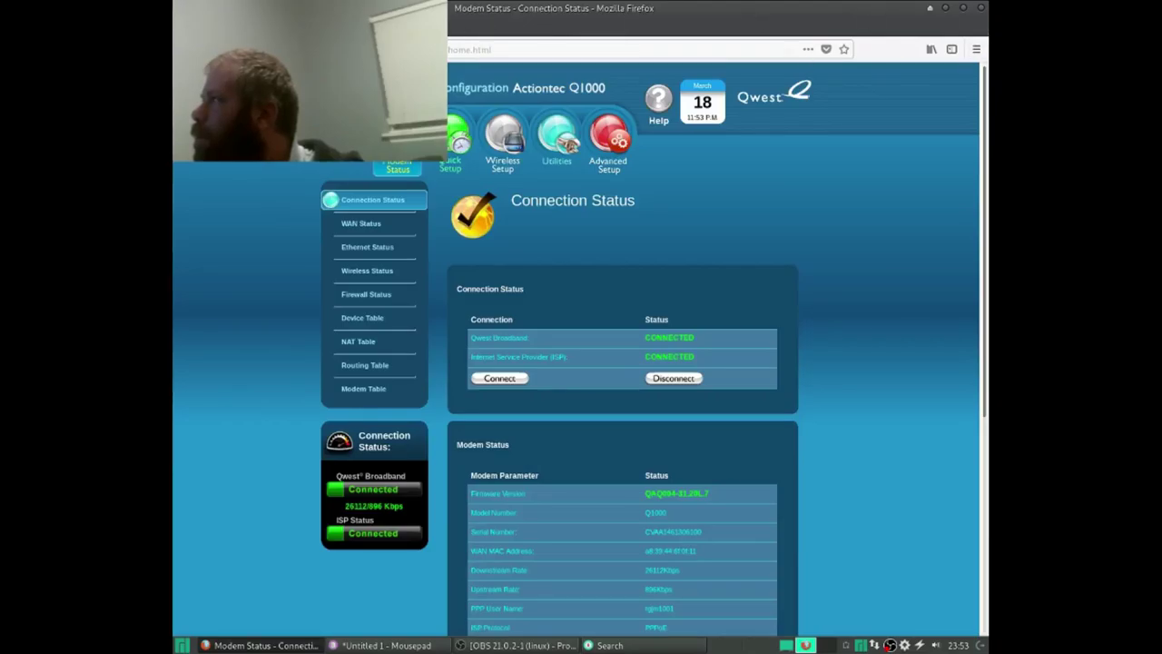
key(alt+F4)
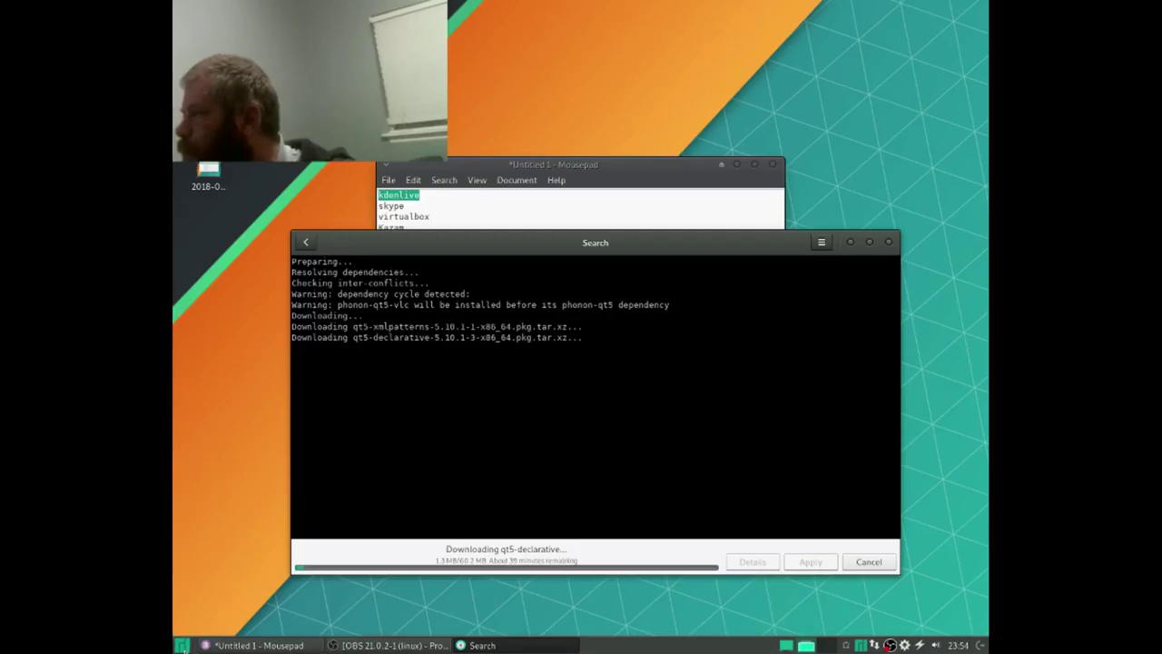
Step: Launch the terminal and run htop maximized to watch system load
click(182, 645)
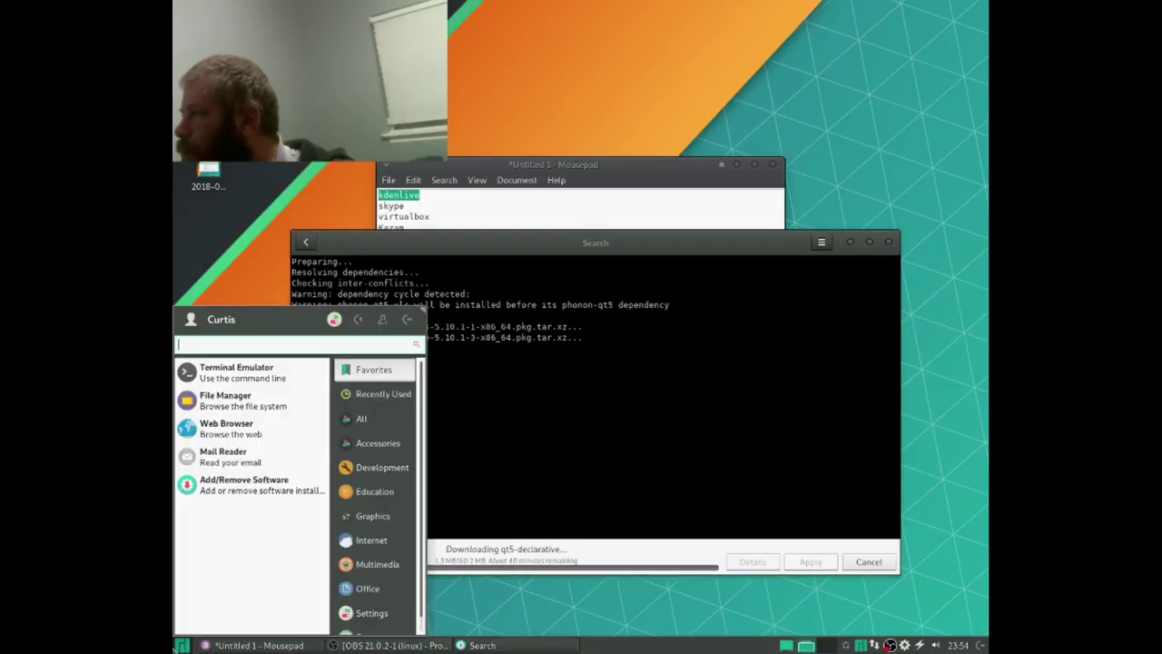
click(225, 363)
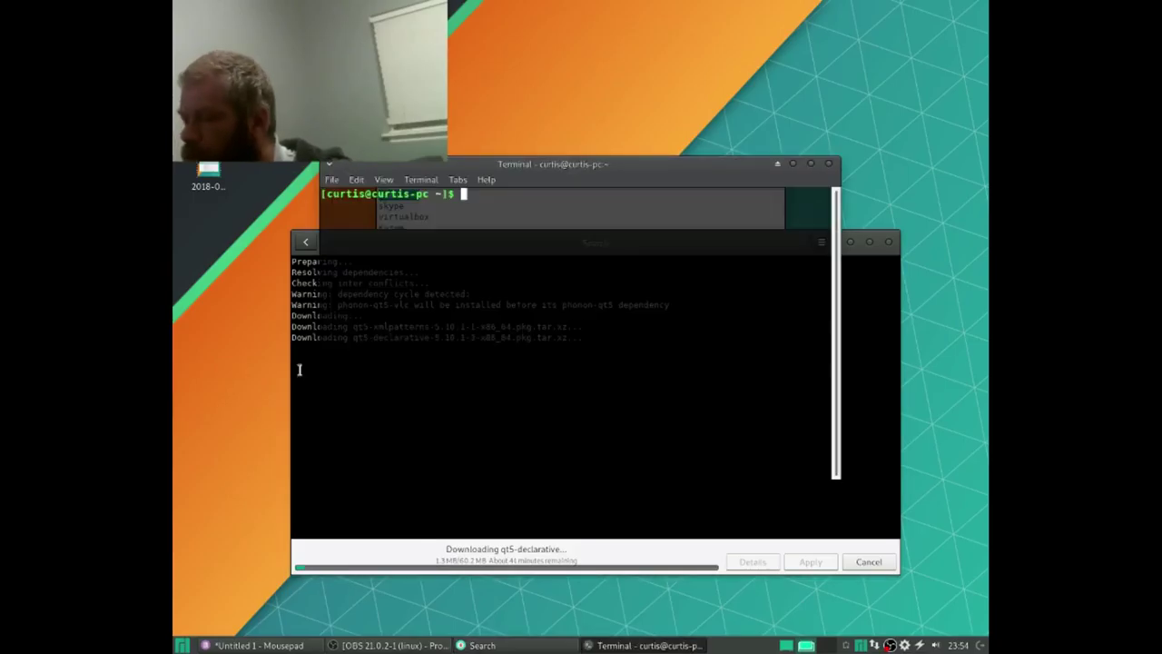
text(htop)
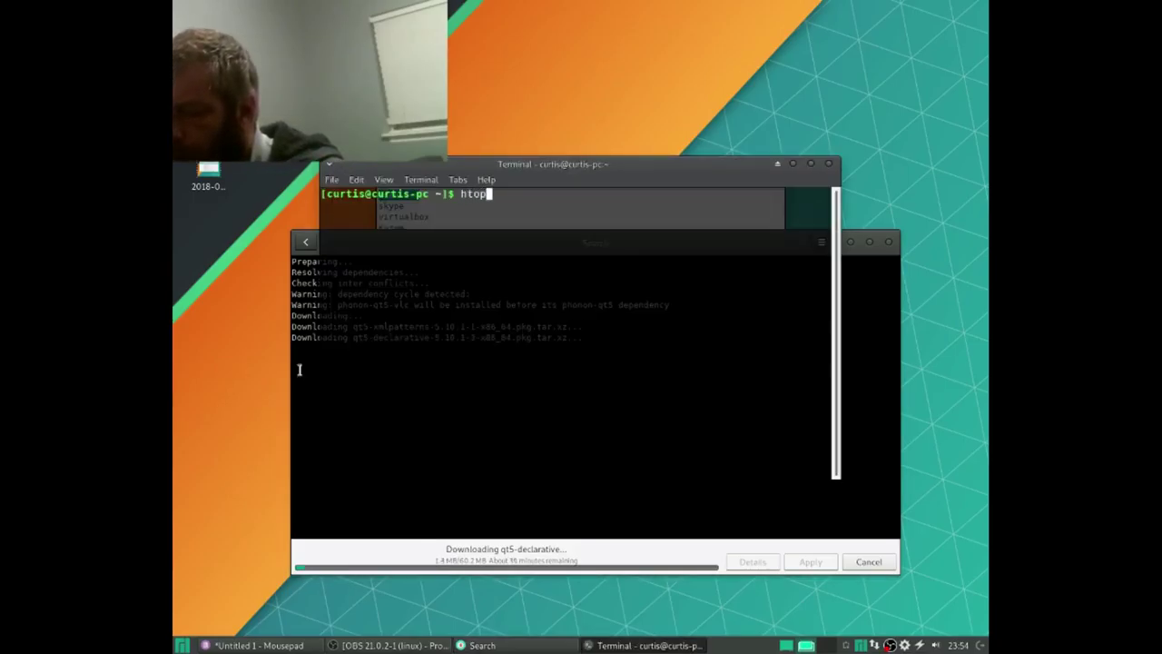
key(Return)
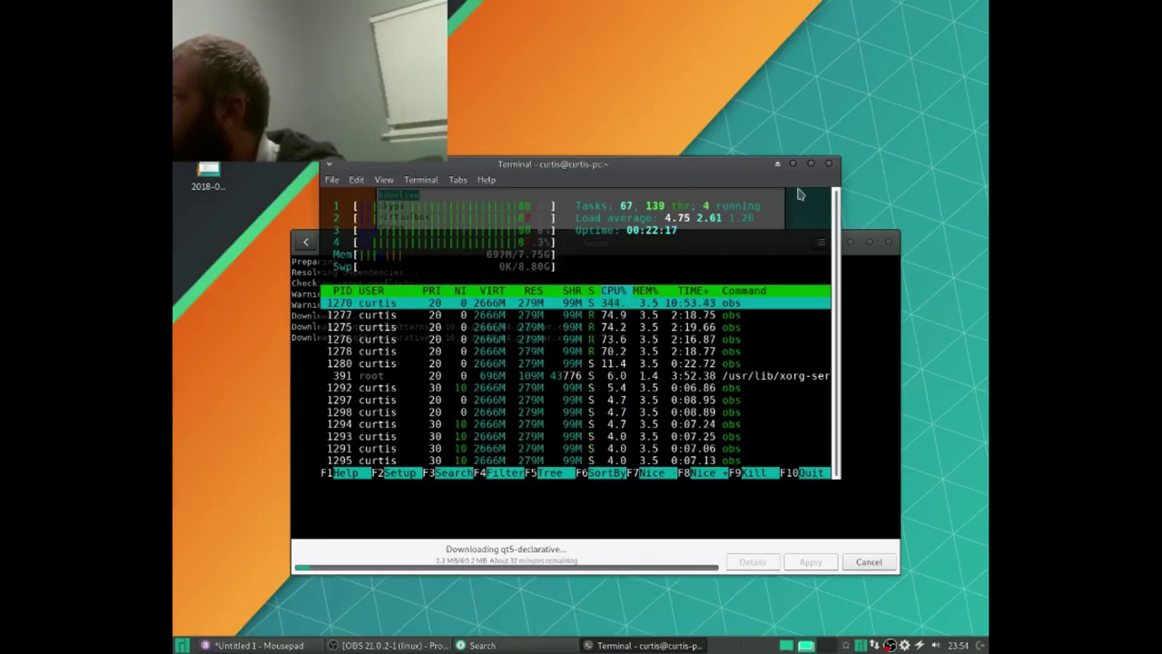
click(816, 166)
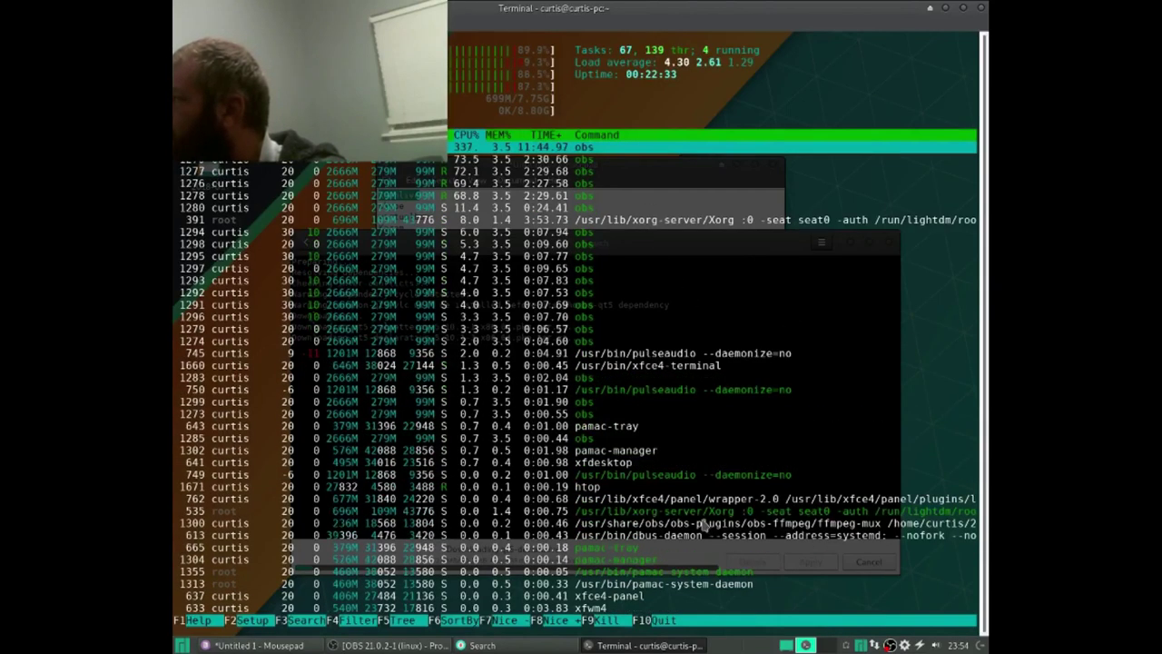
Step: Scroll through htop, then close the terminal despite its running process
scroll(718, 482, down, 10)
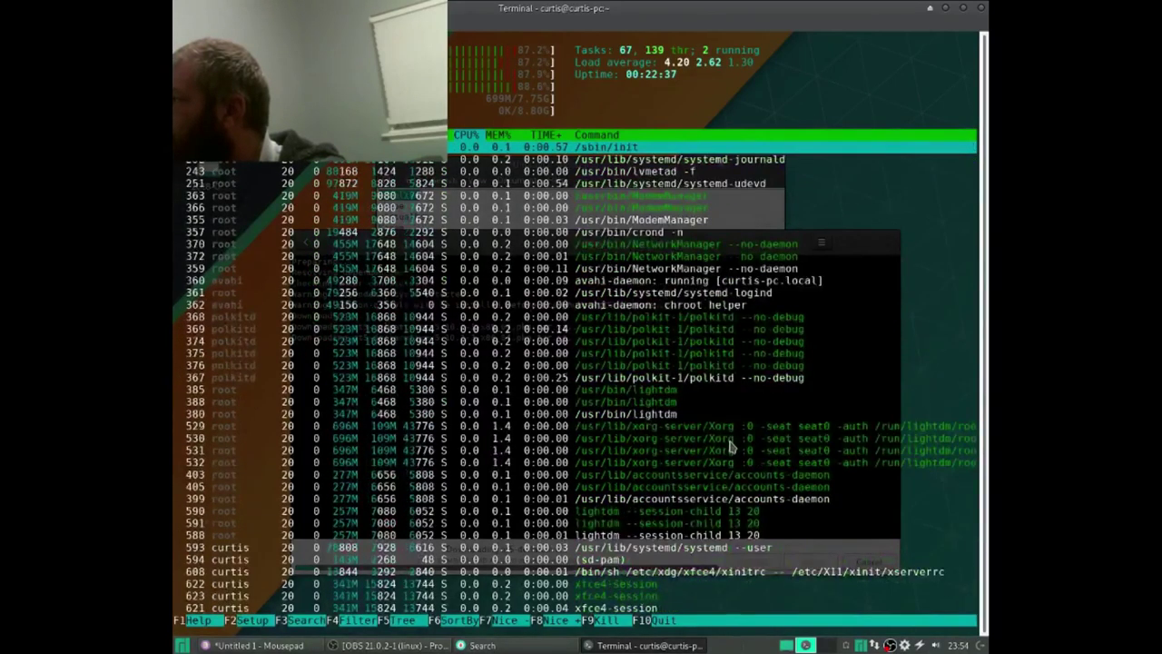
scroll(731, 445, up, 10)
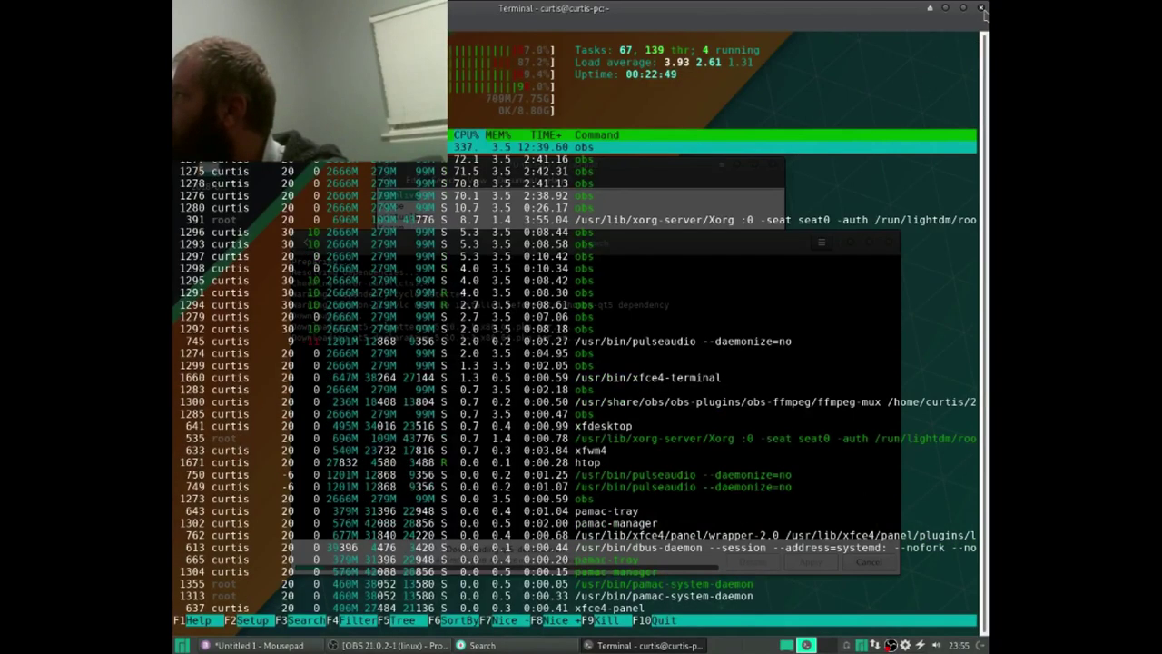
click(981, 8)
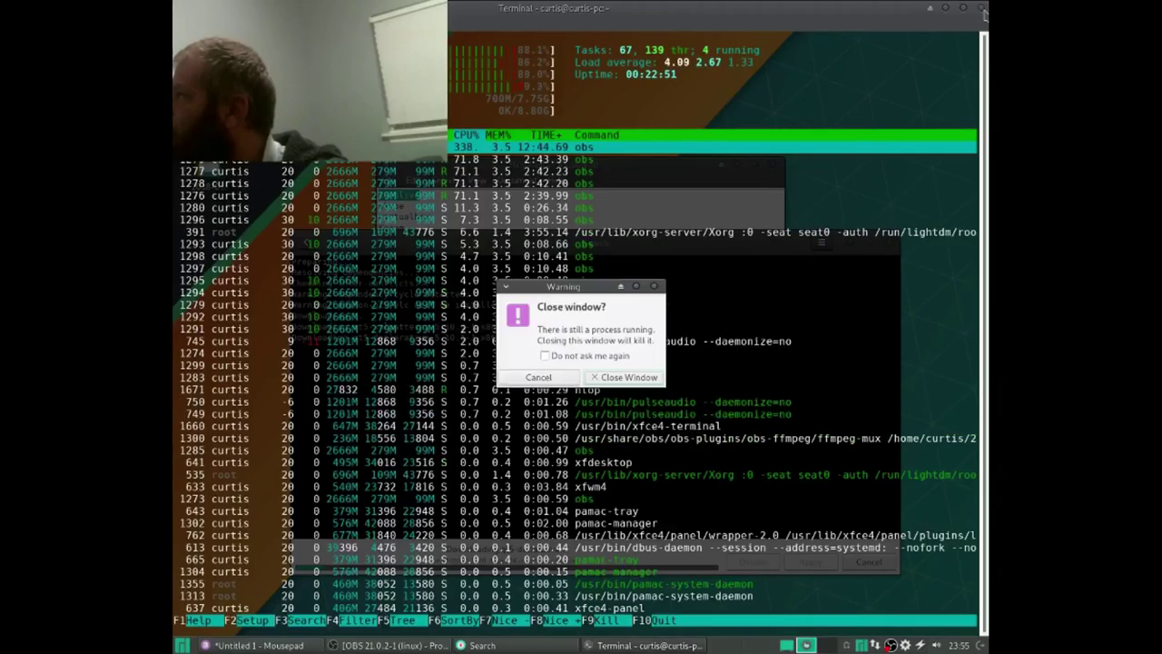
click(627, 377)
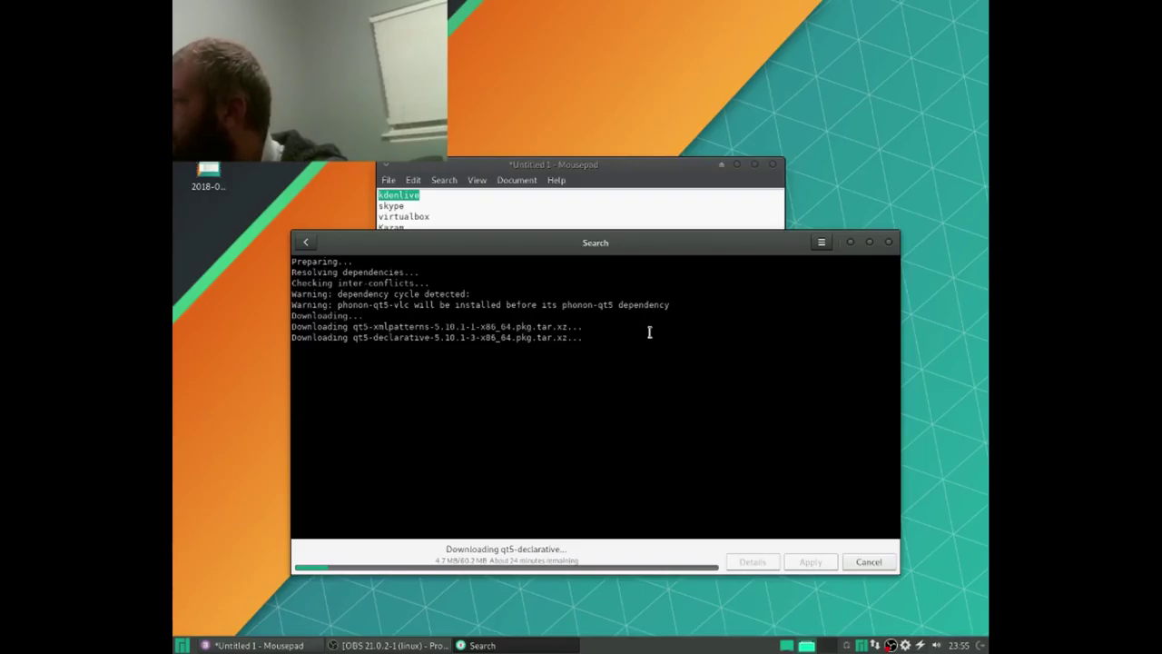
Step: Cycle through Mousepad and OBS, then bring the Pamac installer back to the front
key(alt+Tab)
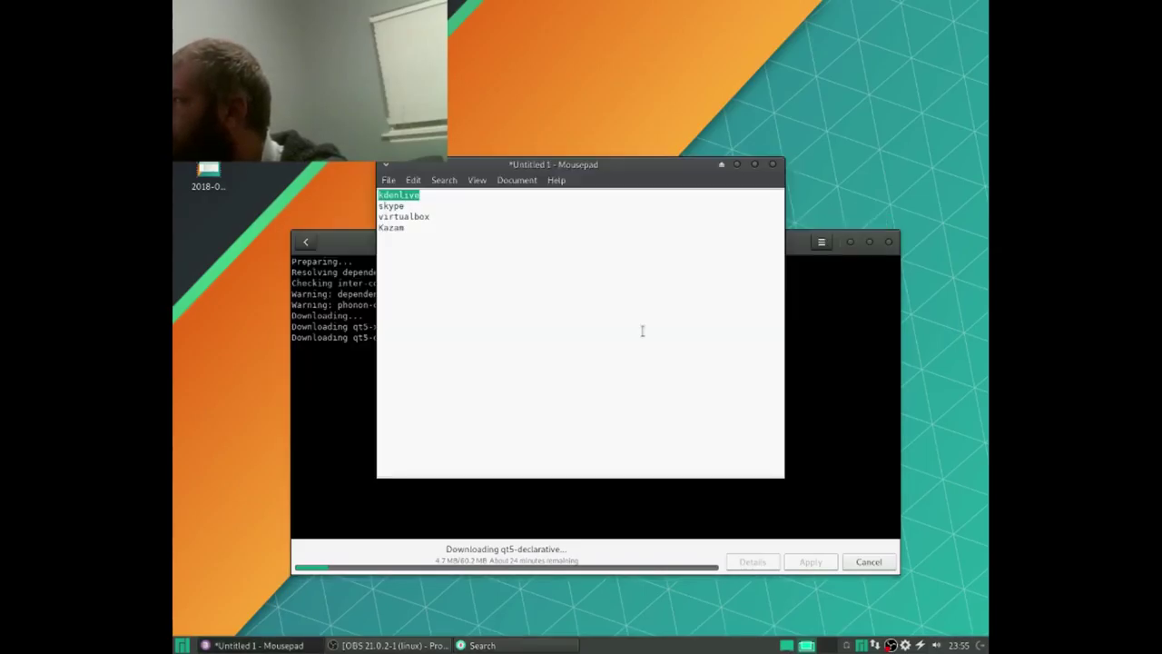
key(alt+Tab)
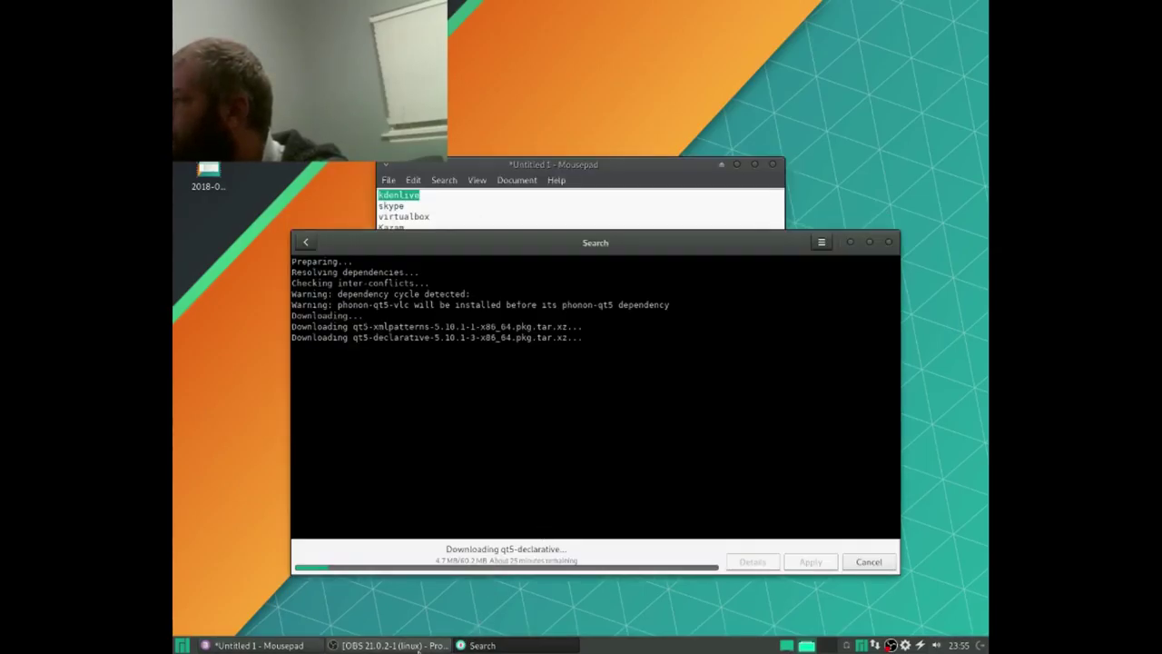
click(447, 645)
click(496, 564)
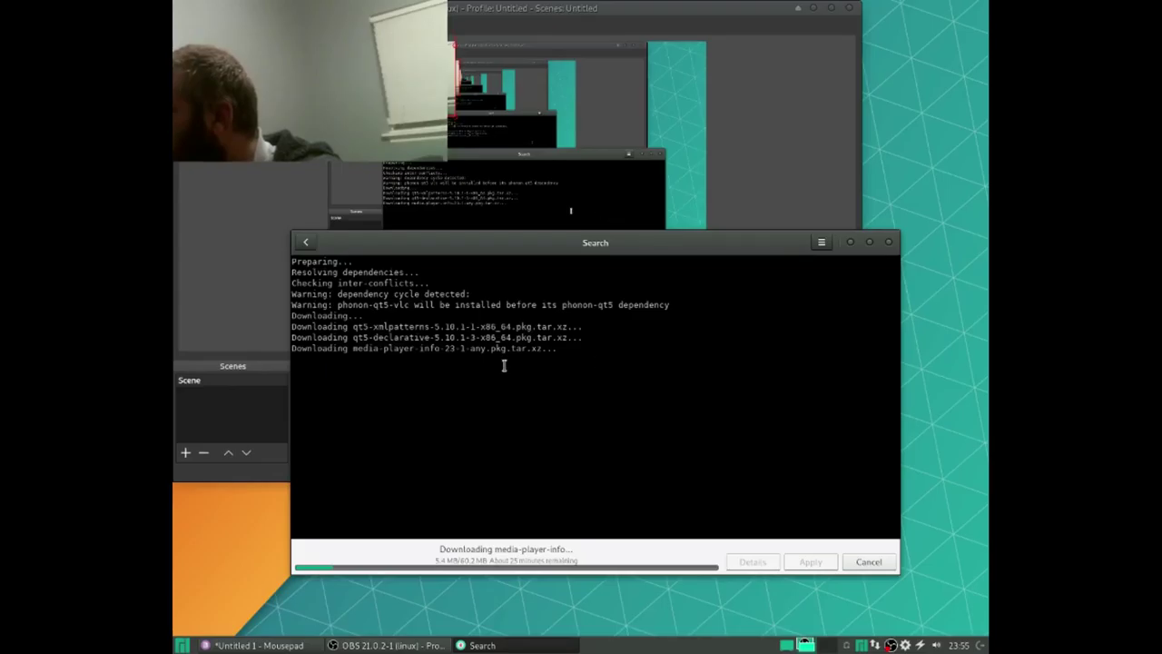
Step: Stop the OBS screen recording and return to Pamac showing Kdenlive's finished transaction
click(252, 429)
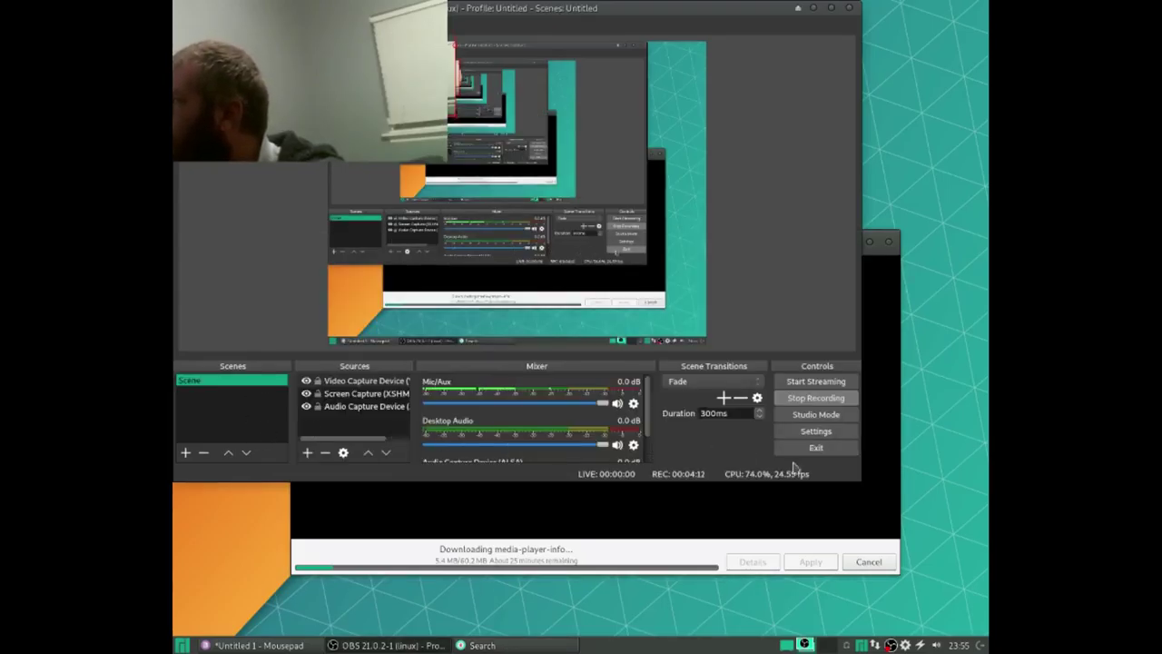
click(828, 401)
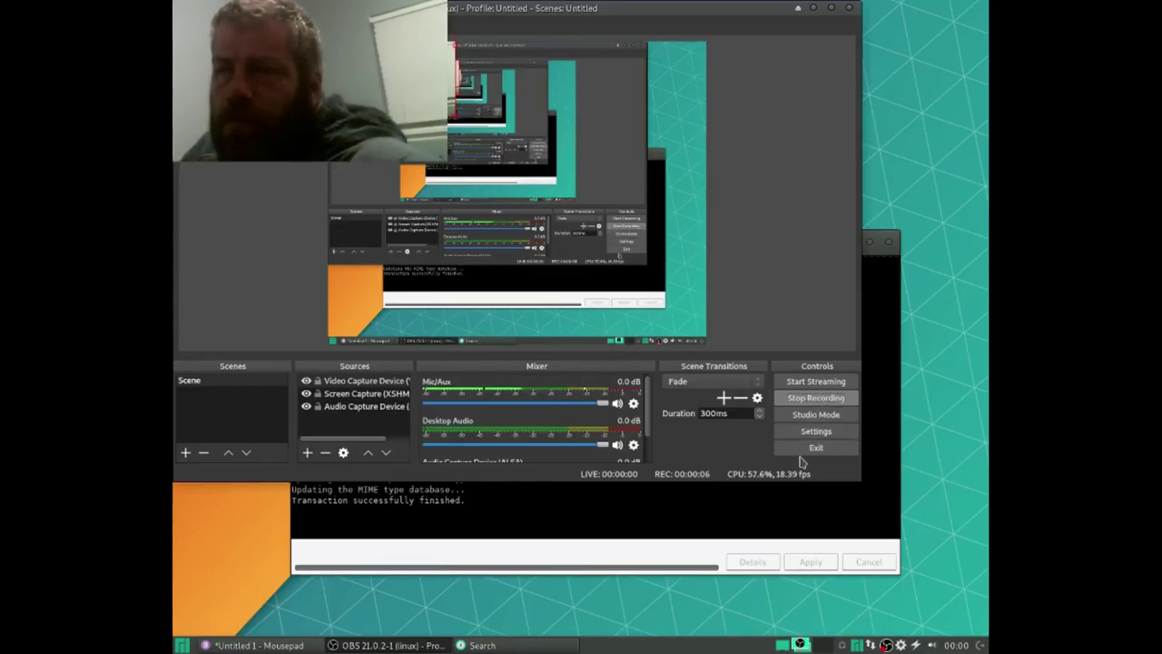
click(886, 300)
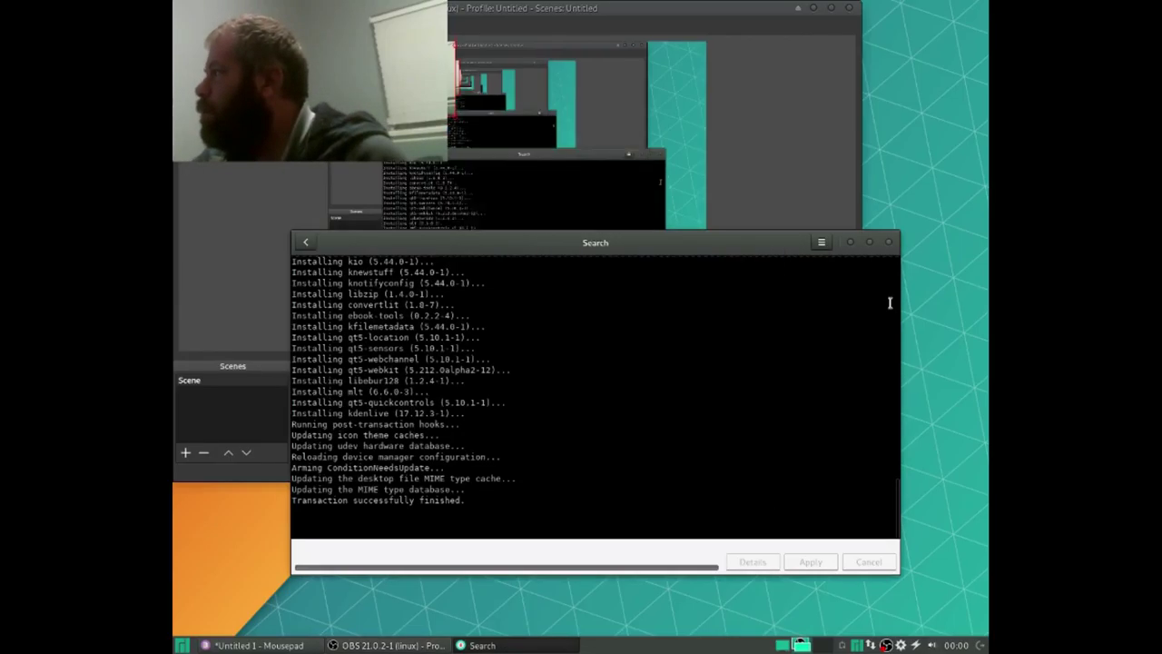
Step: Minimize OBS, select 'skype' in the Mousepad note, and return Pamac to its package list
click(815, 10)
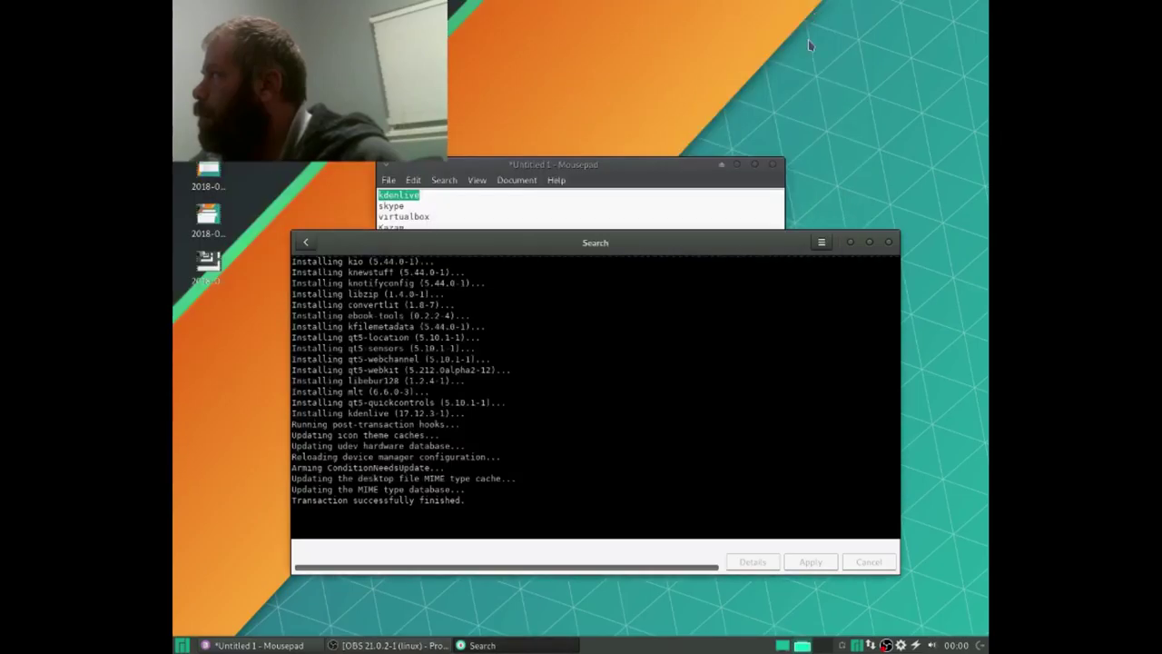
click(305, 243)
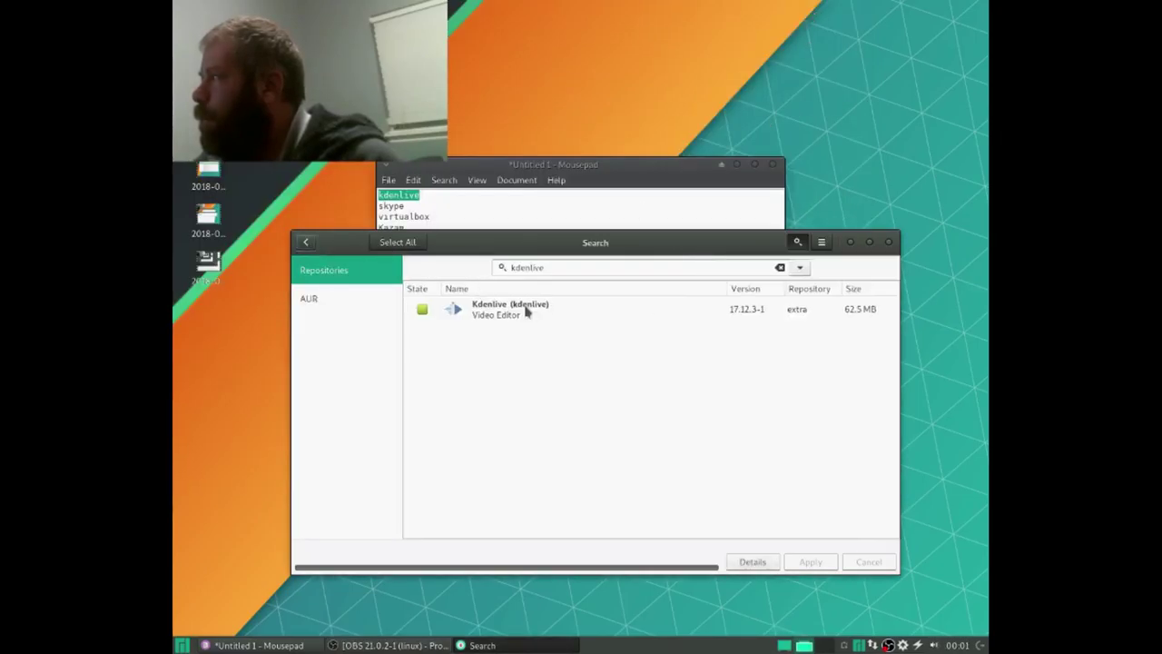
click(507, 207)
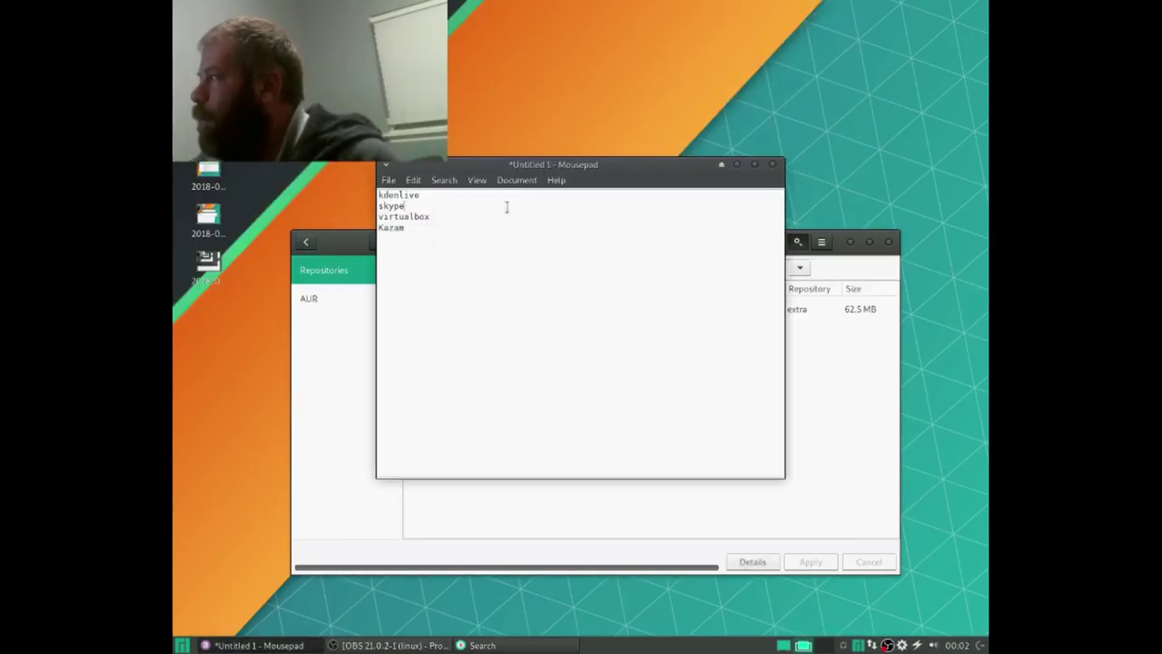
drag(409, 207, 373, 208)
key(ctrl+c)
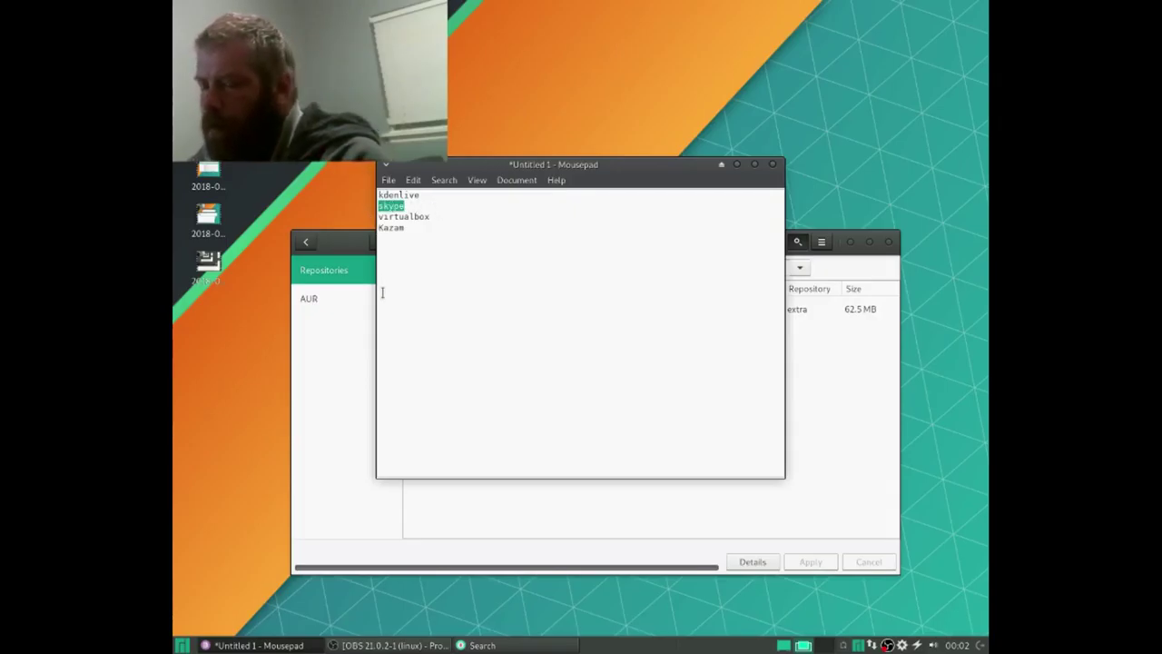
click(339, 404)
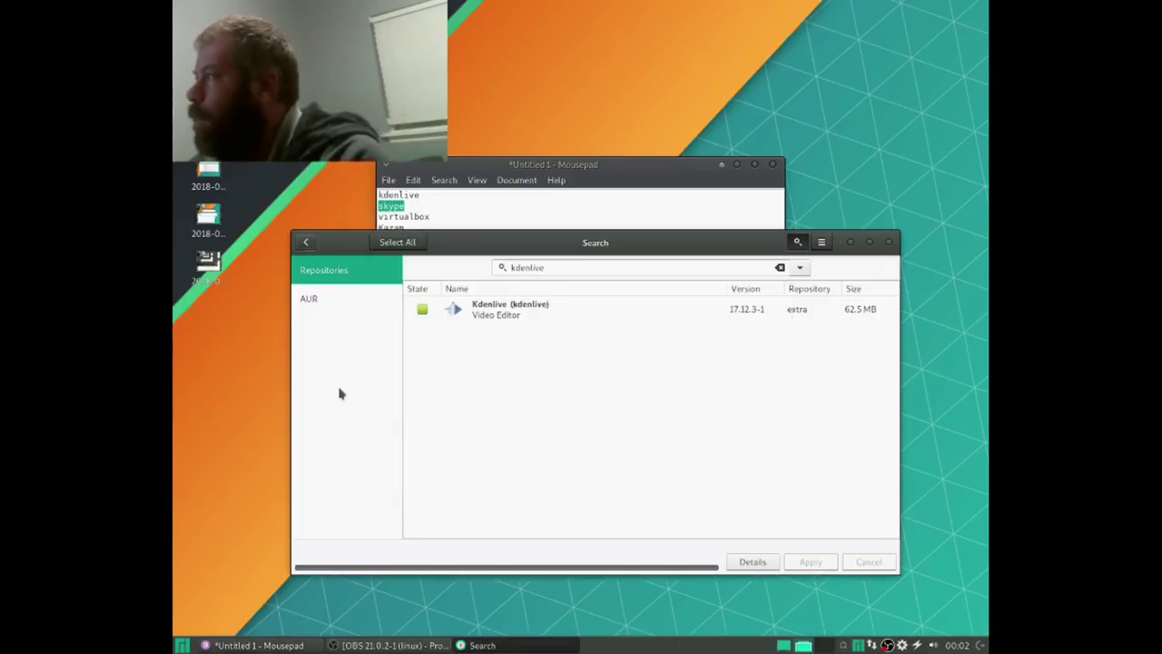
click(306, 245)
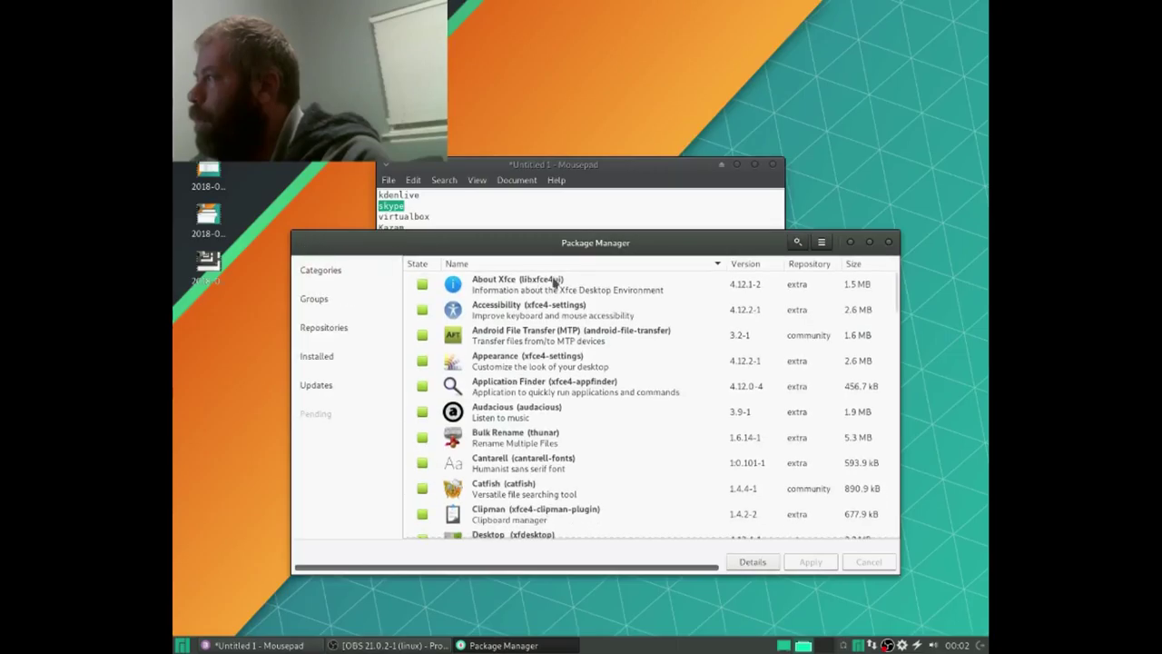
Step: Search the AUR for skype, mark skype 8.17.0.2-1 for installation, and commit the transaction
click(798, 243)
key(ctrl+v)
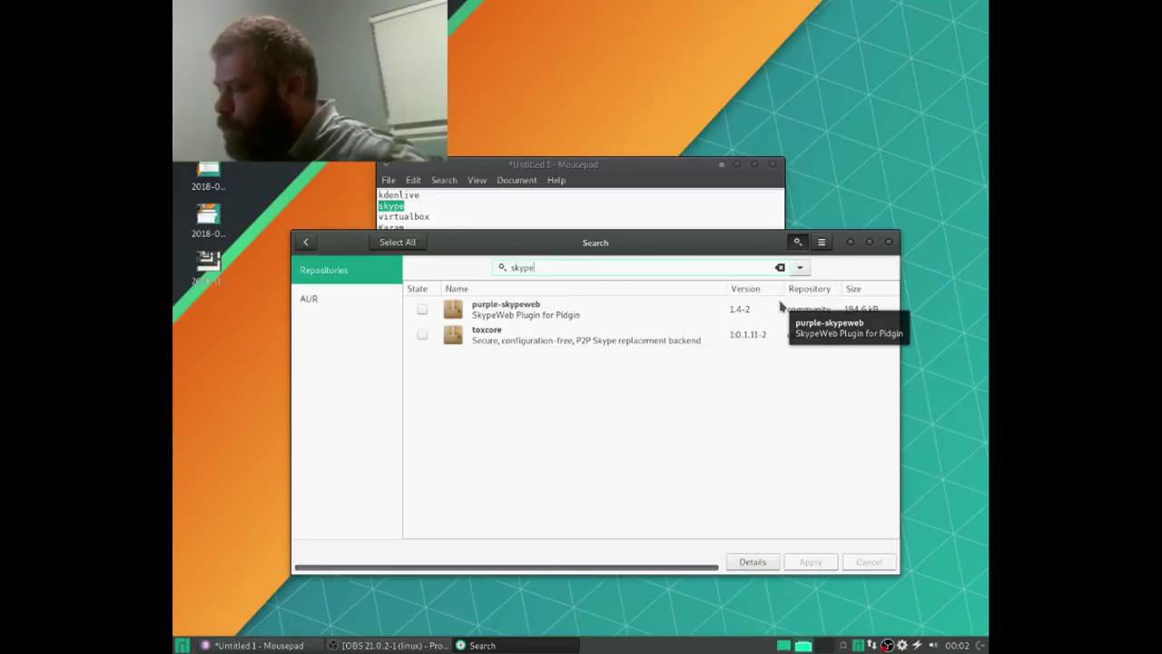
click(345, 306)
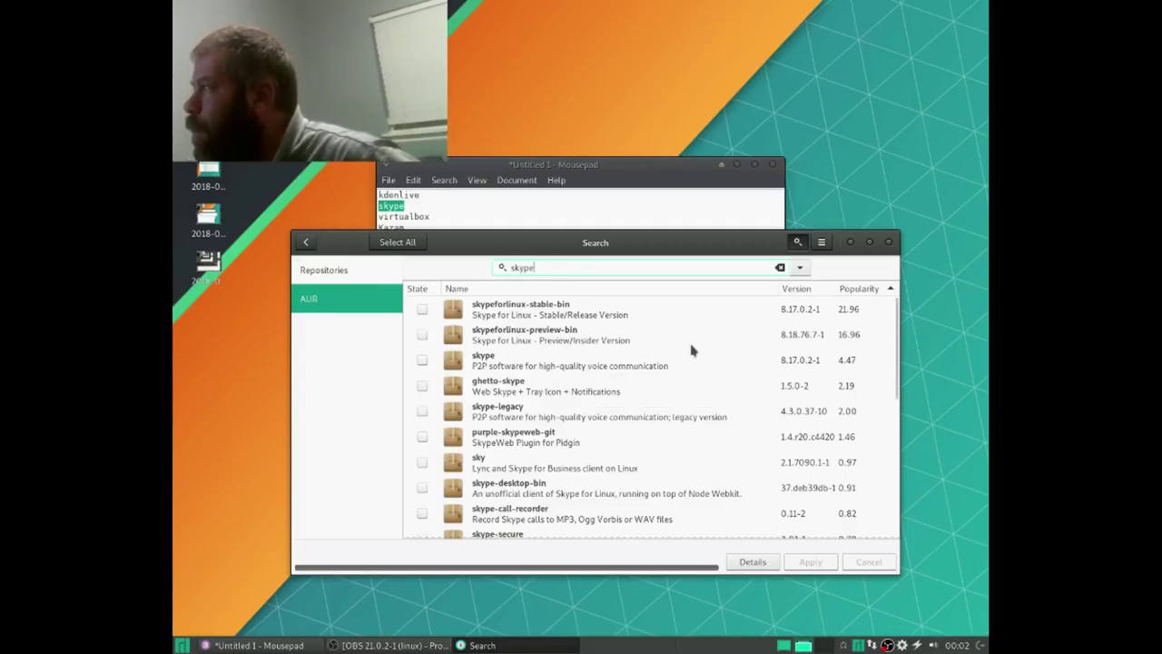
click(422, 360)
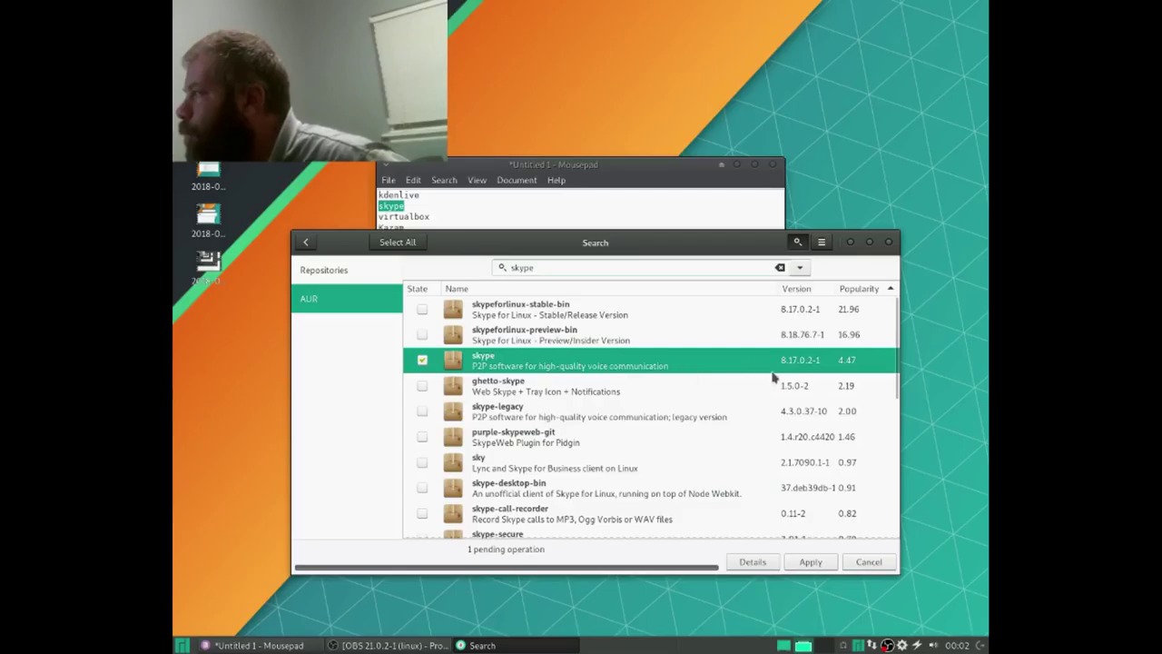
click(811, 562)
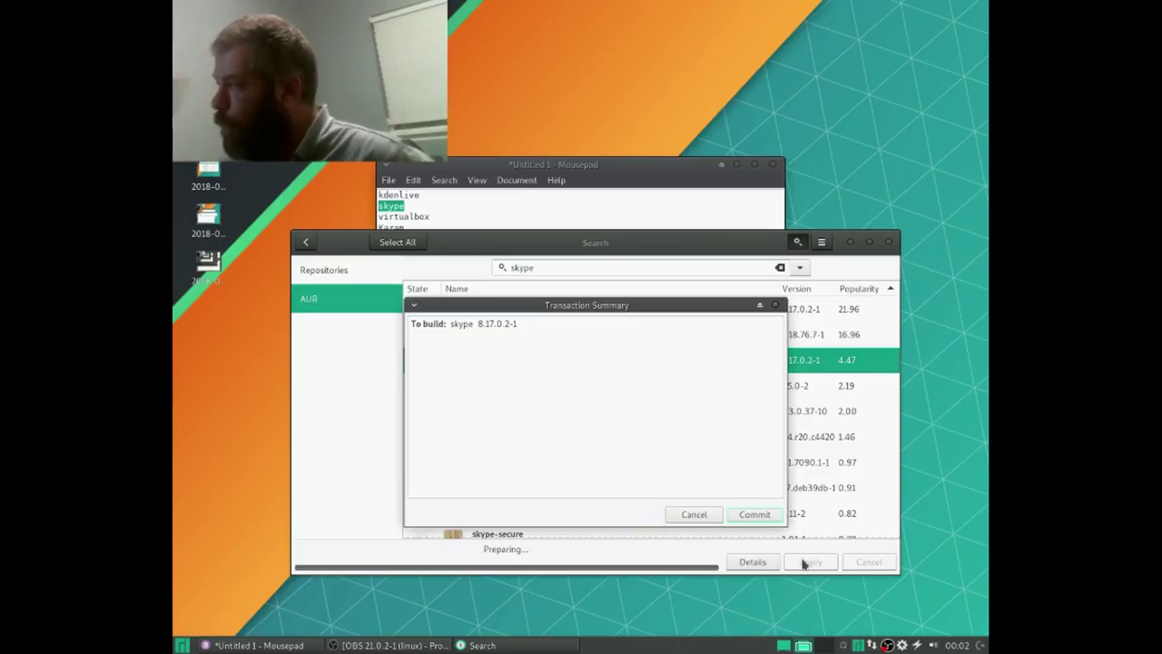
click(753, 514)
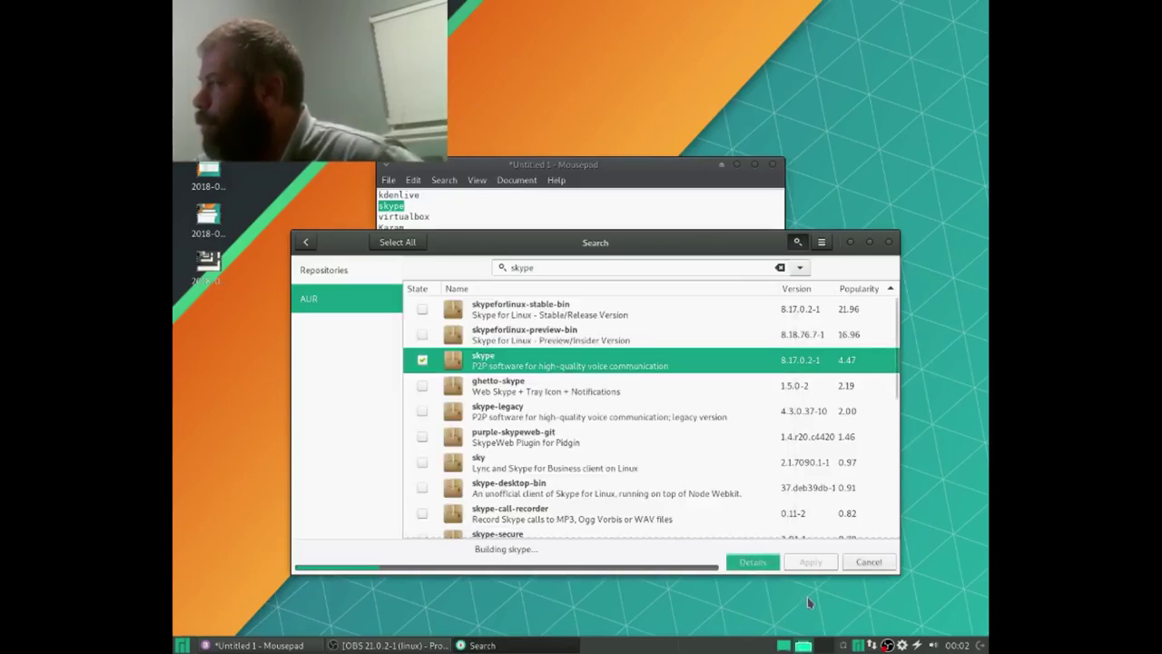
Step: Show the skype build output log, then raise the OBS window
click(753, 562)
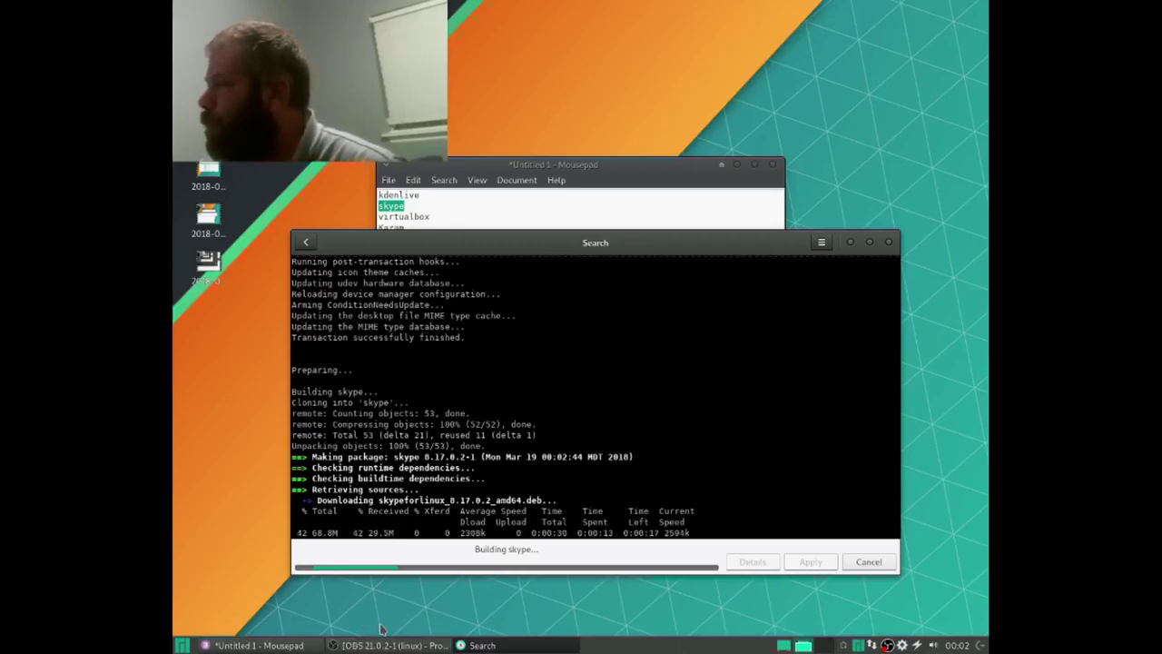
click(425, 647)
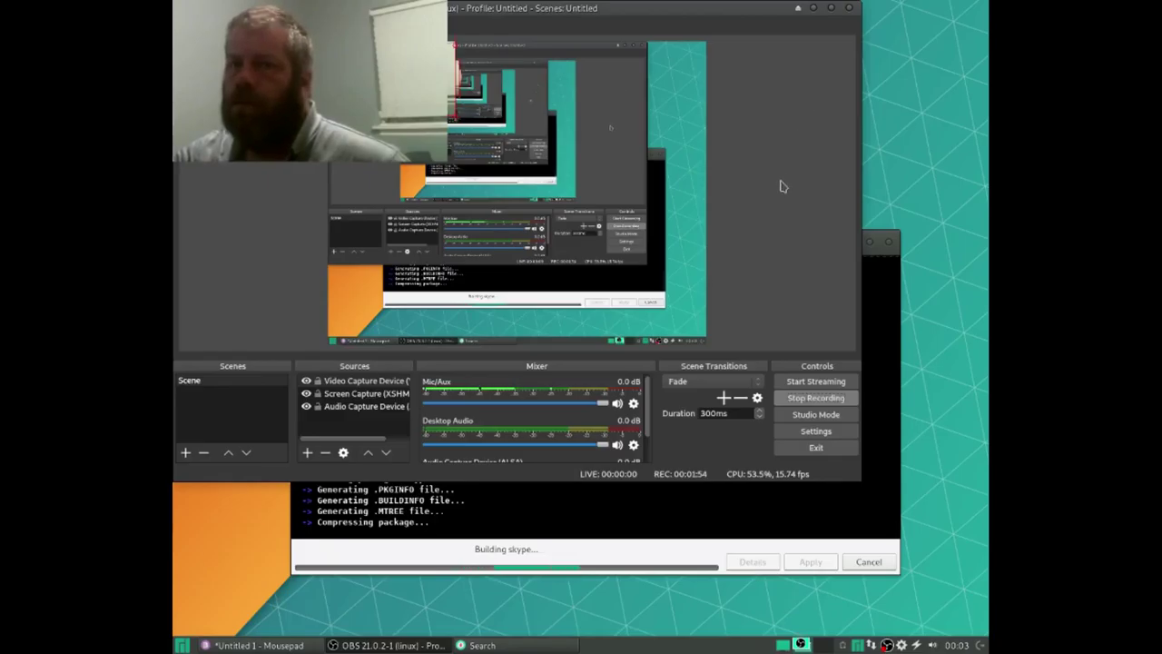
Step: Minimize OBS to reveal the skype build log and open the applications menu
click(815, 9)
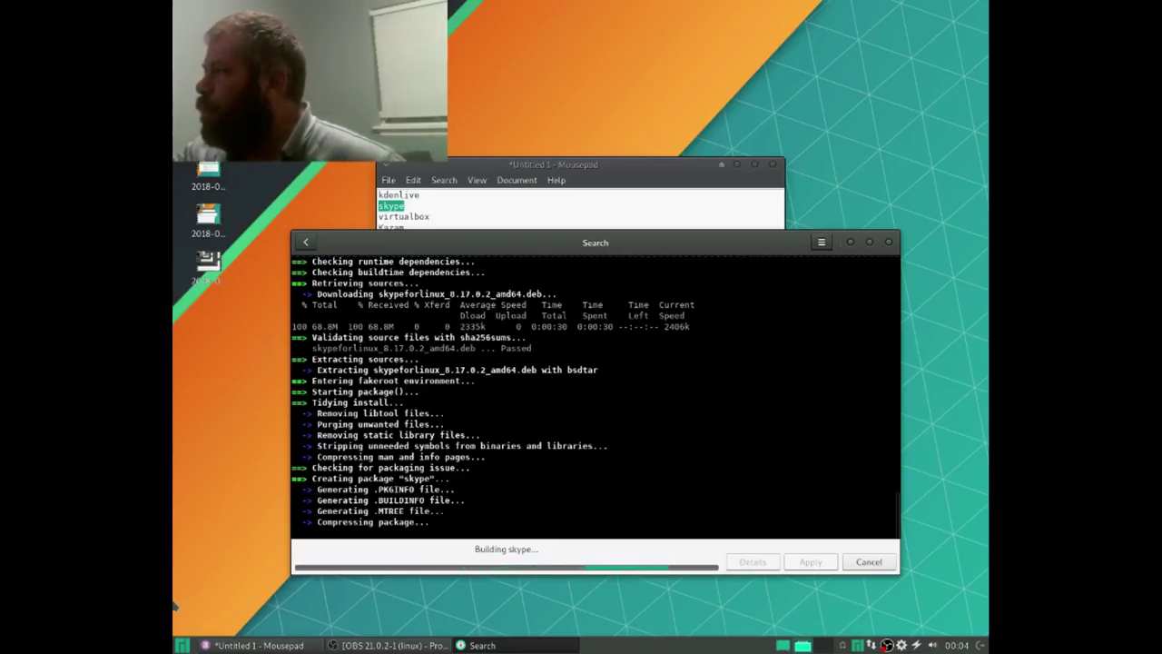
click(182, 645)
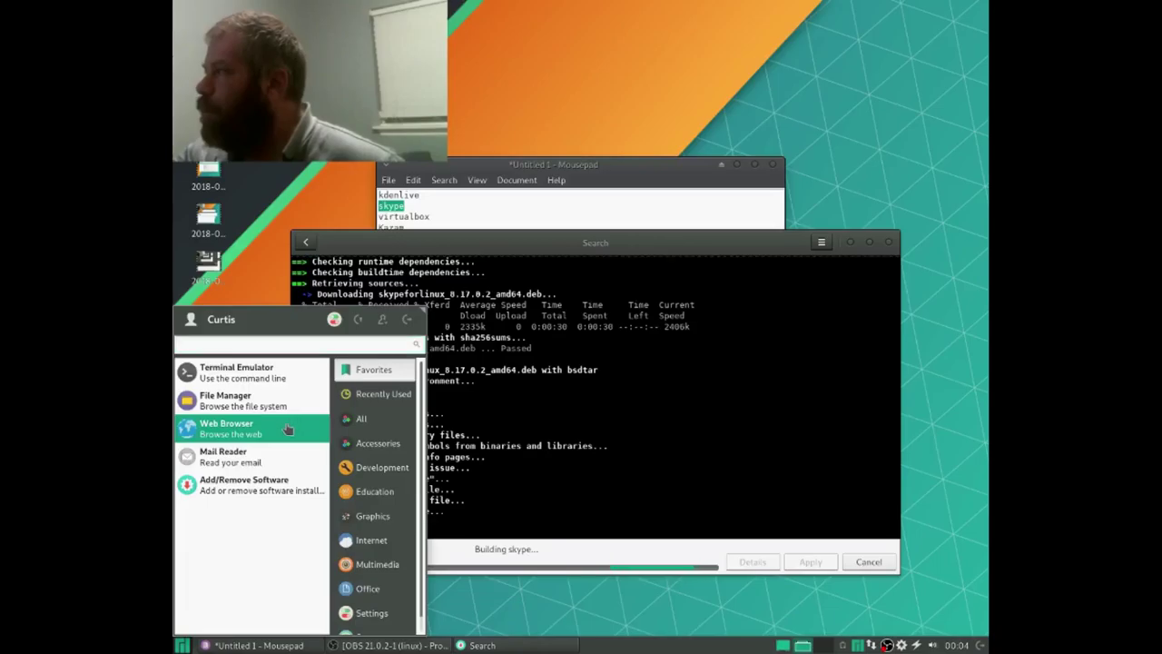
Step: Launch Firefox and load google.com
click(395, 429)
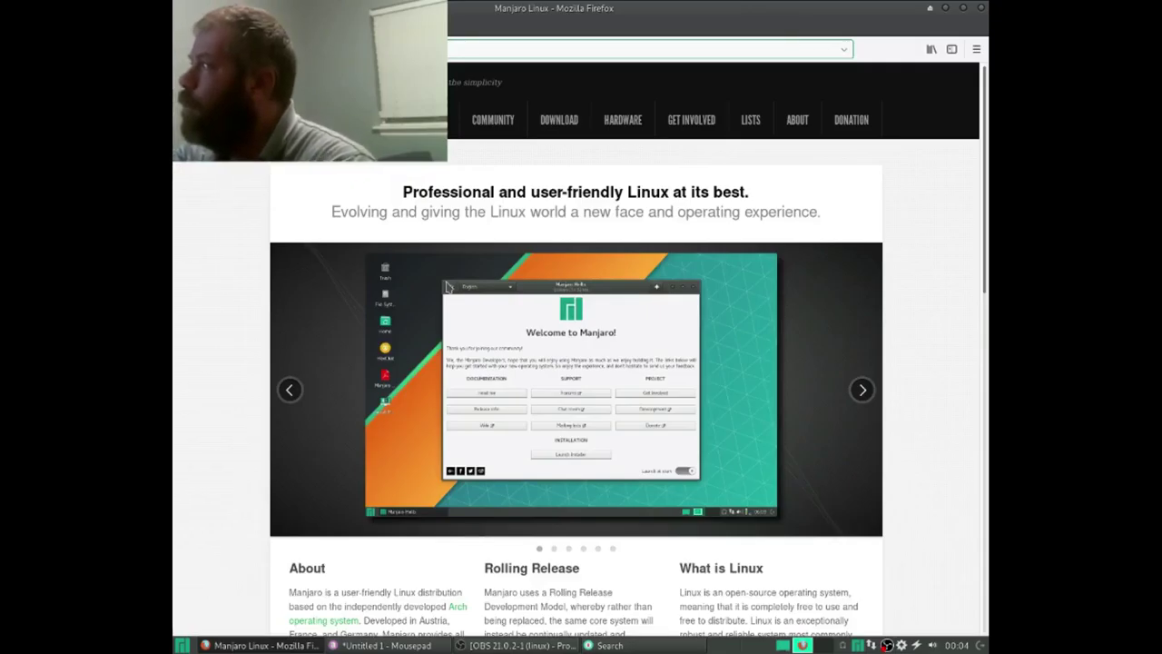
text(gogole.co)
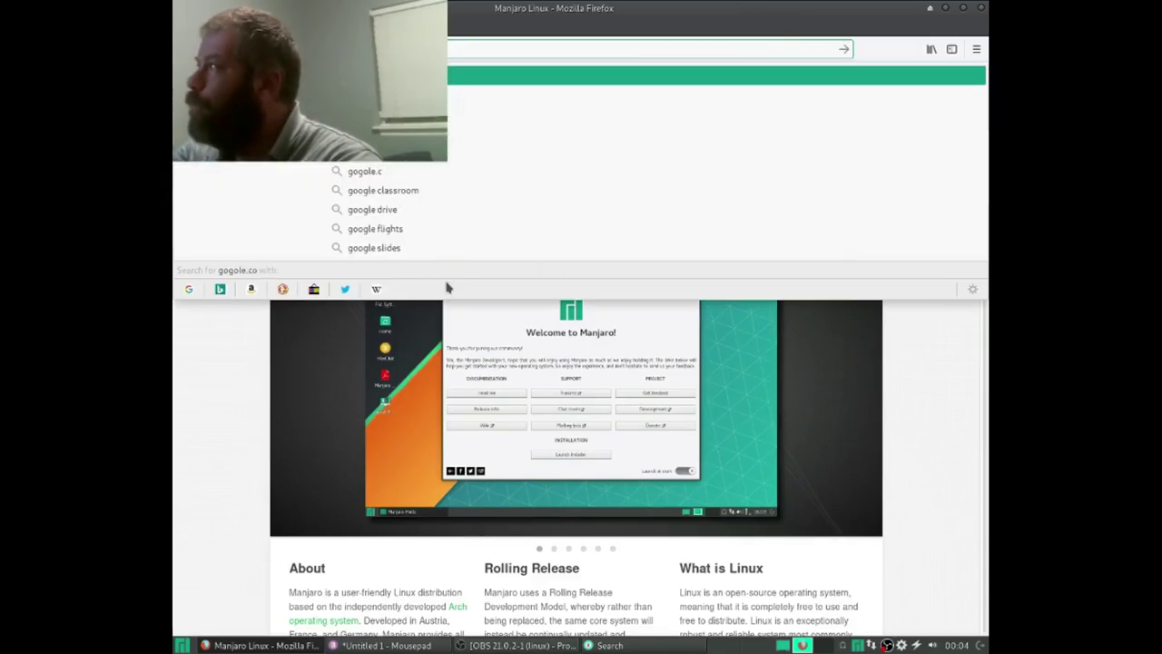
key(BackSpace)
key(BackSpace)
key(BackSpace)
key(BackSpace)
key(BackSpace)
key(BackSpace)
key(BackSpace)
key(BackSpace)
key(BackSpace)
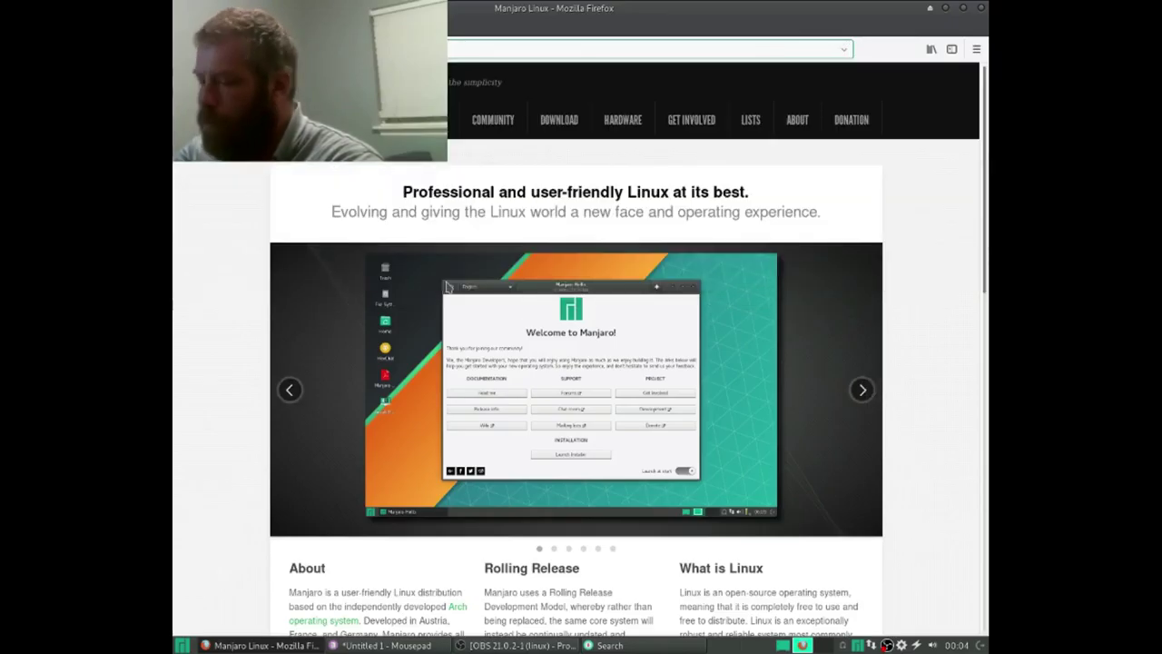
text(google.com)
key(Return)
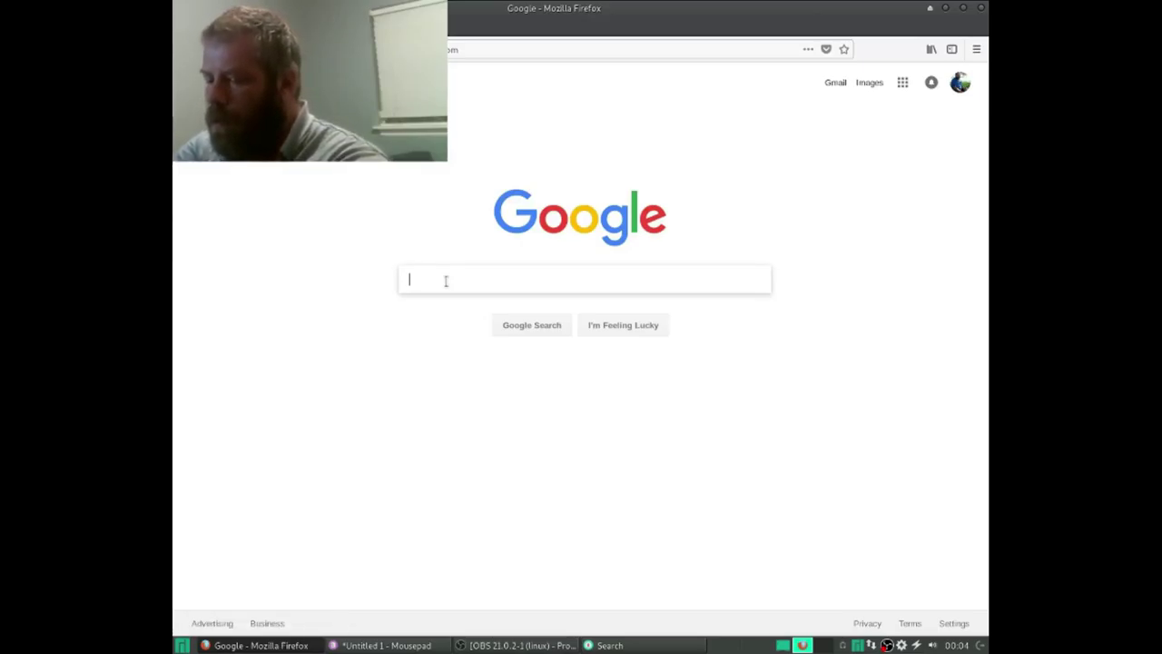
Step: Search Google for 'arch pacman install package'
click(446, 280)
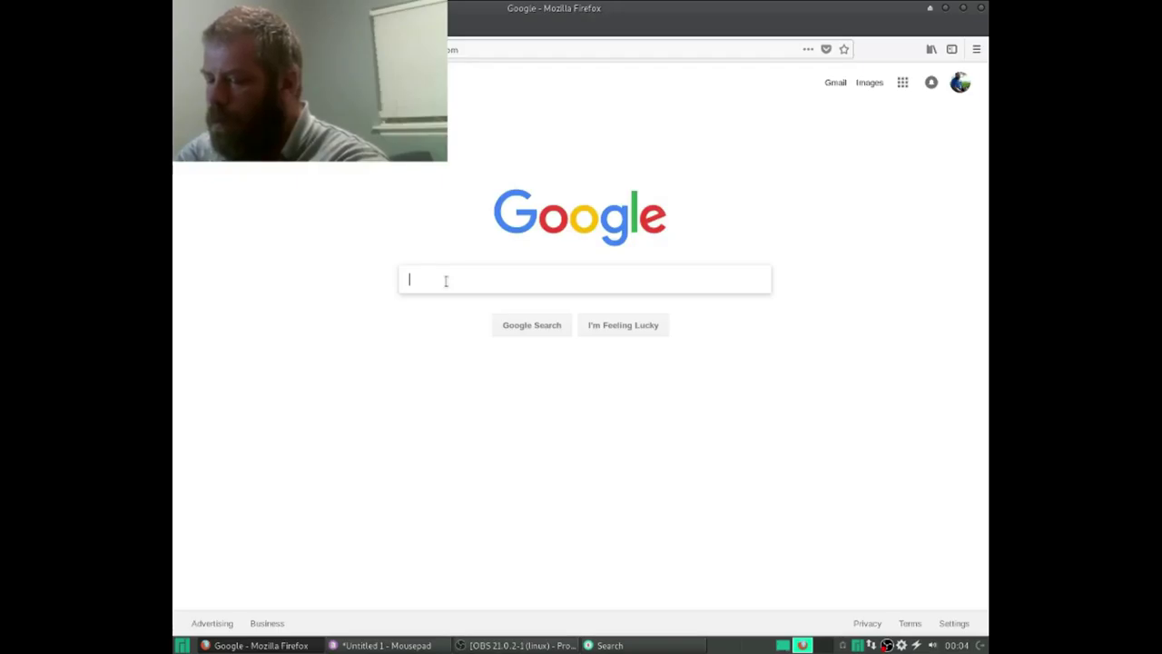
text(arch )
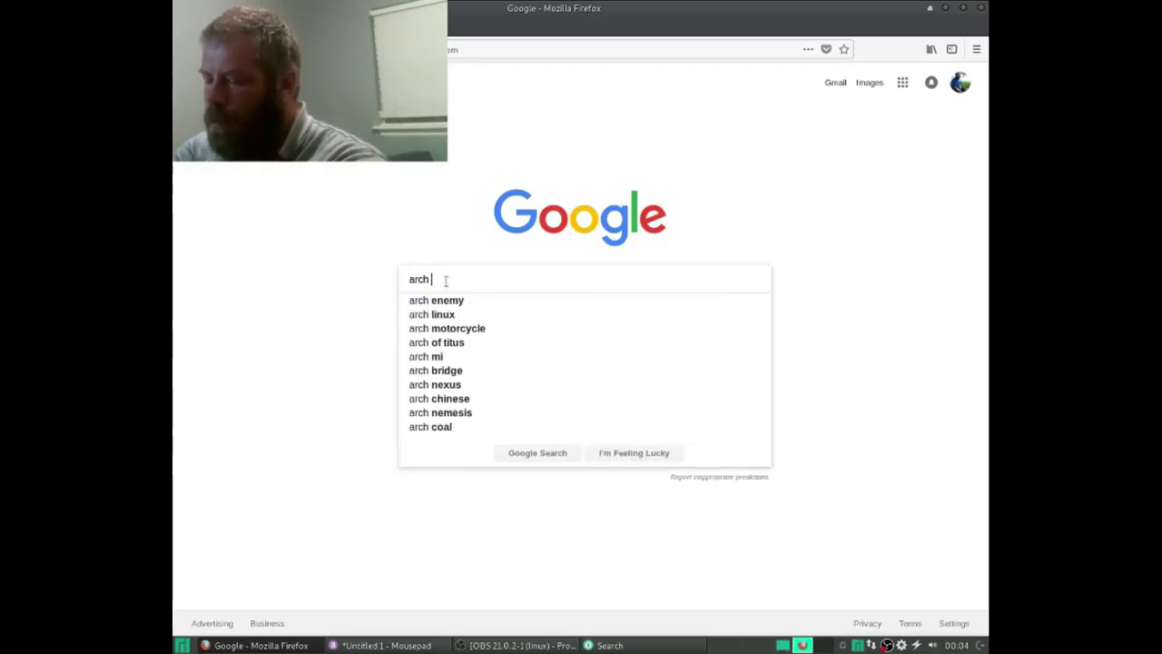
text(pacman install)
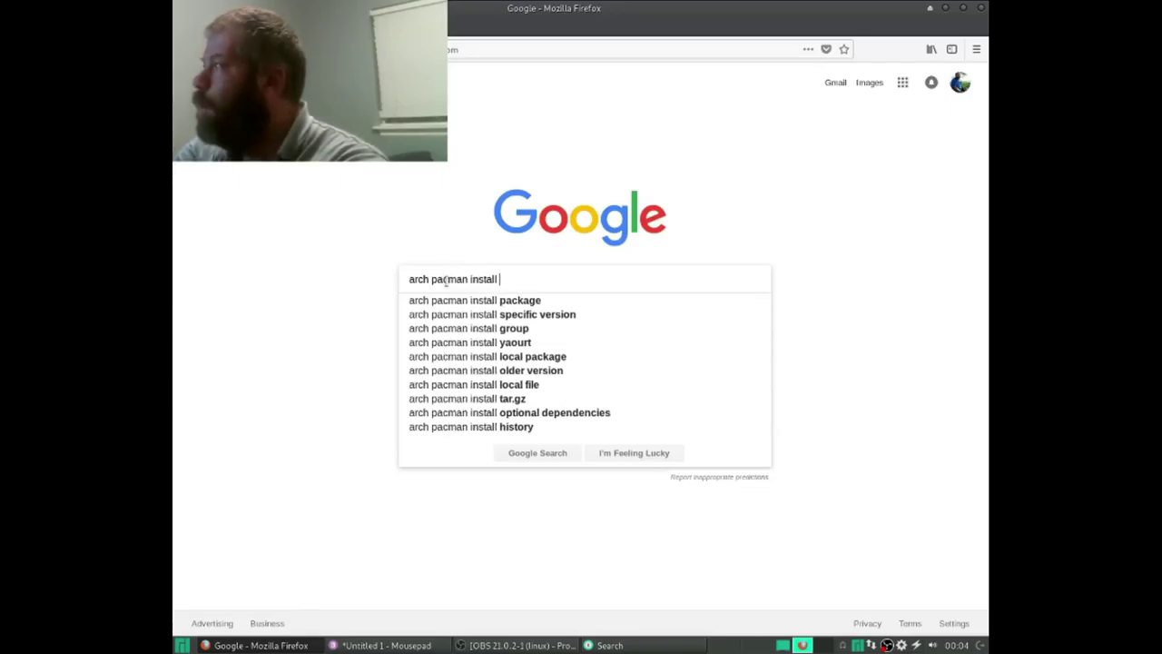
key(Down)
key(Return)
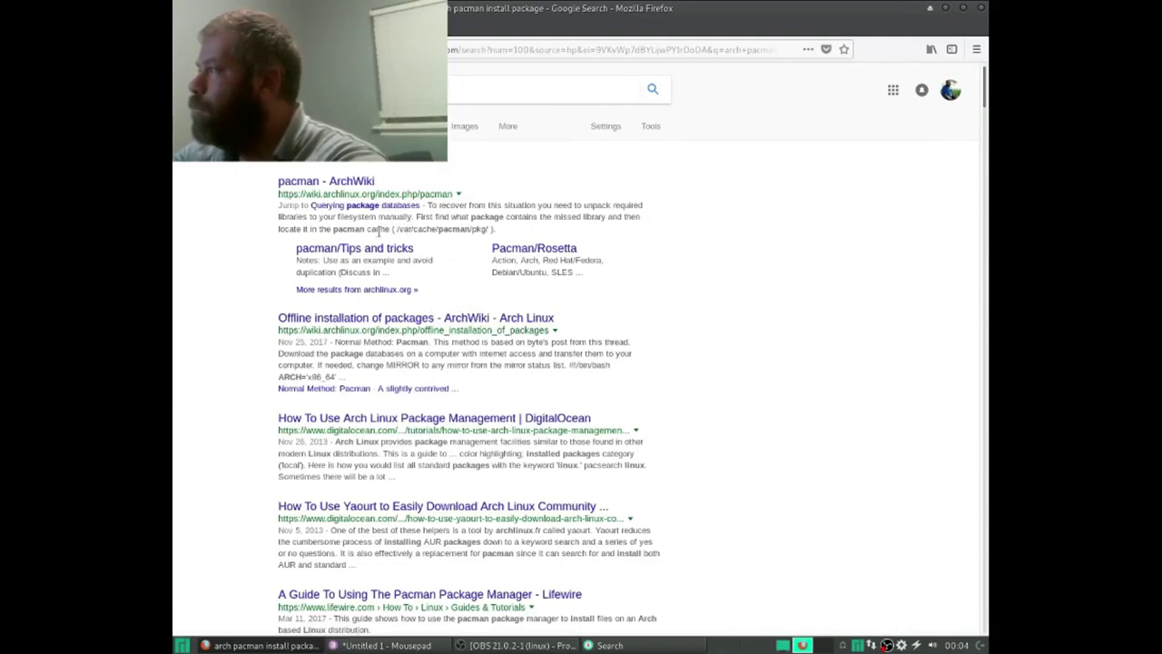
Step: Read the Installing packages section of the pacman ArchWiki article, then close Firefox
click(339, 181)
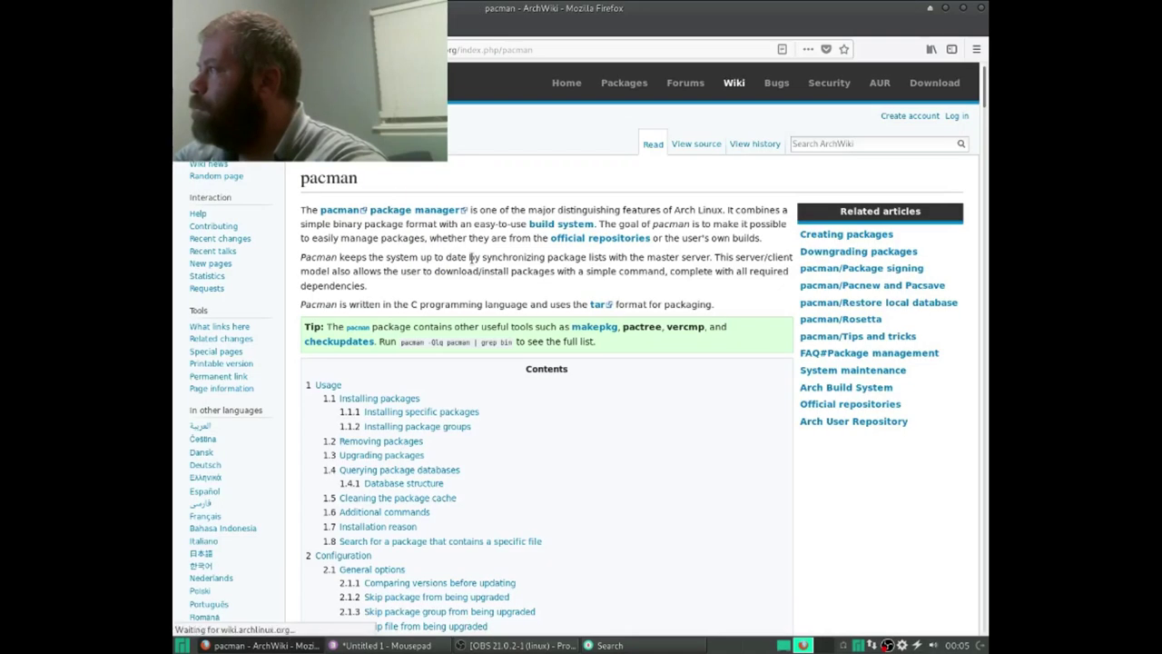
scroll(470, 263, down, 8)
scroll(471, 272, down, 5)
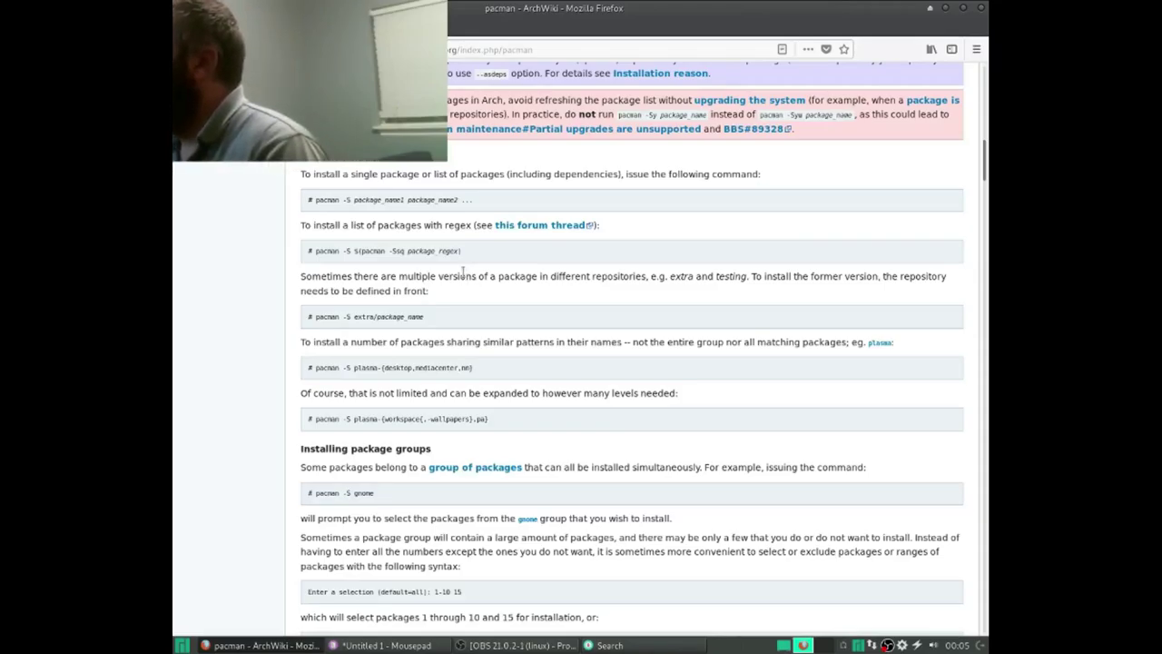
click(981, 9)
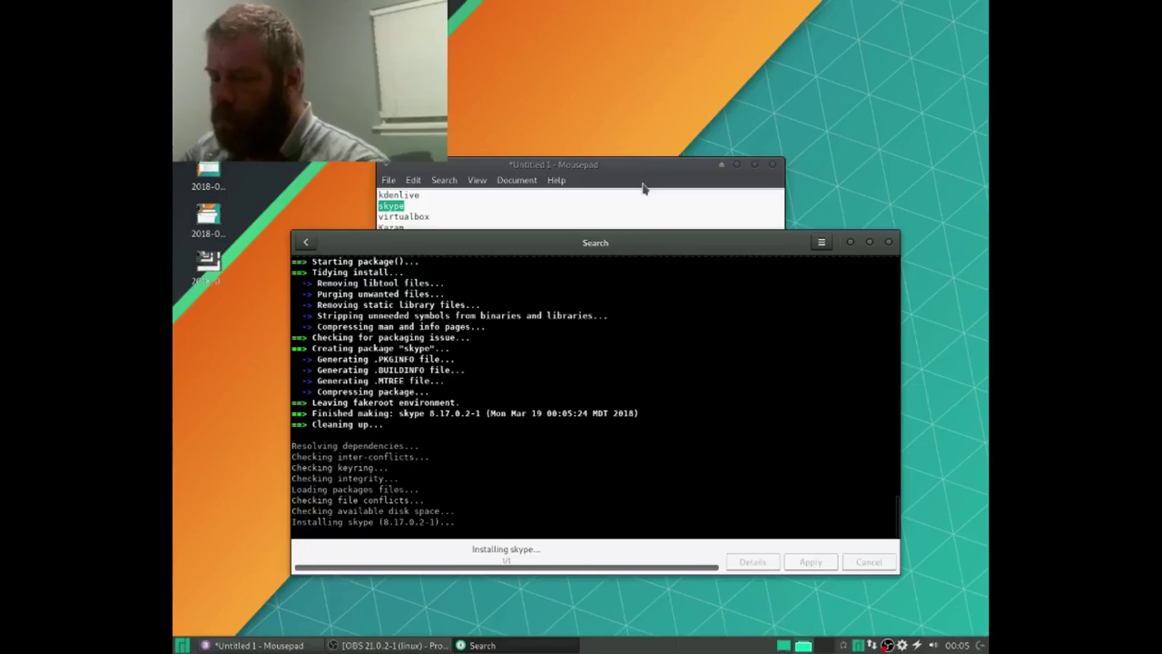
Step: In the drop-down terminal, run 'sudo pacman -S virtualbox' to start installing VirtualBox
key(F12)
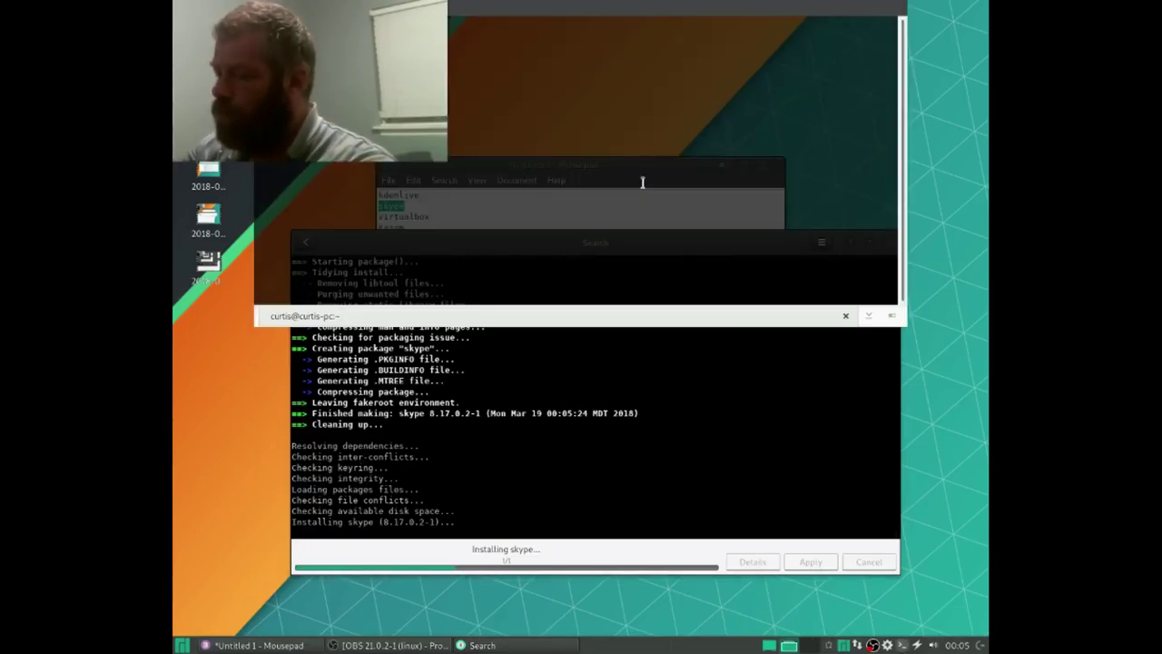
text(man obs)
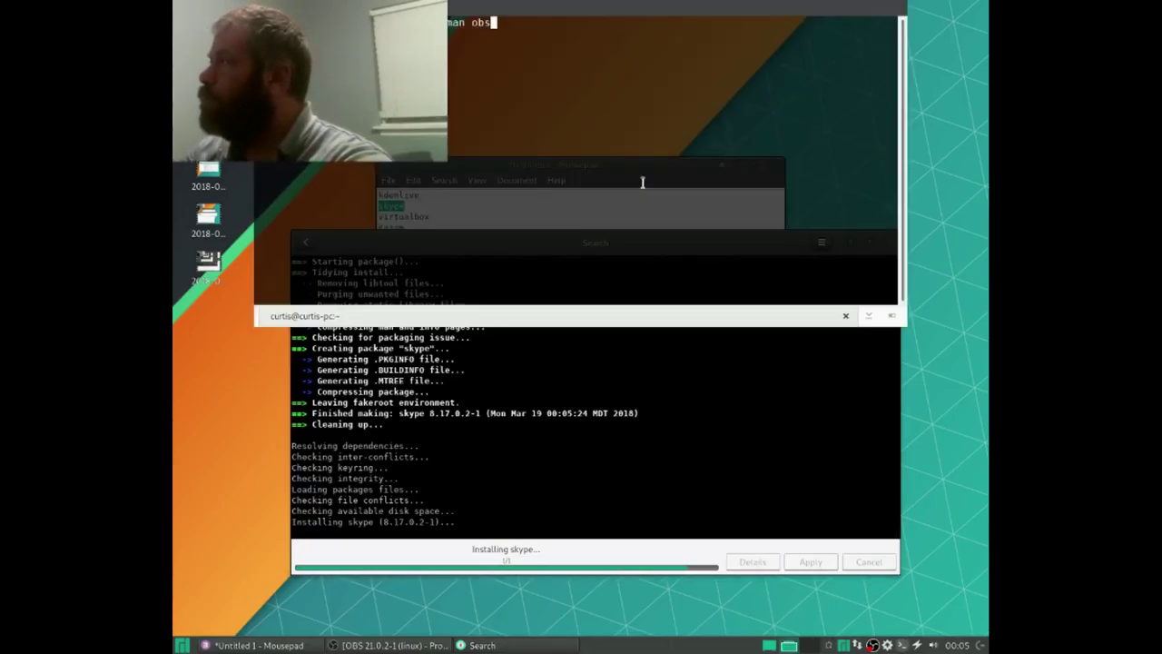
key(BackSpace)
key(BackSpace)
key(BackSpace)
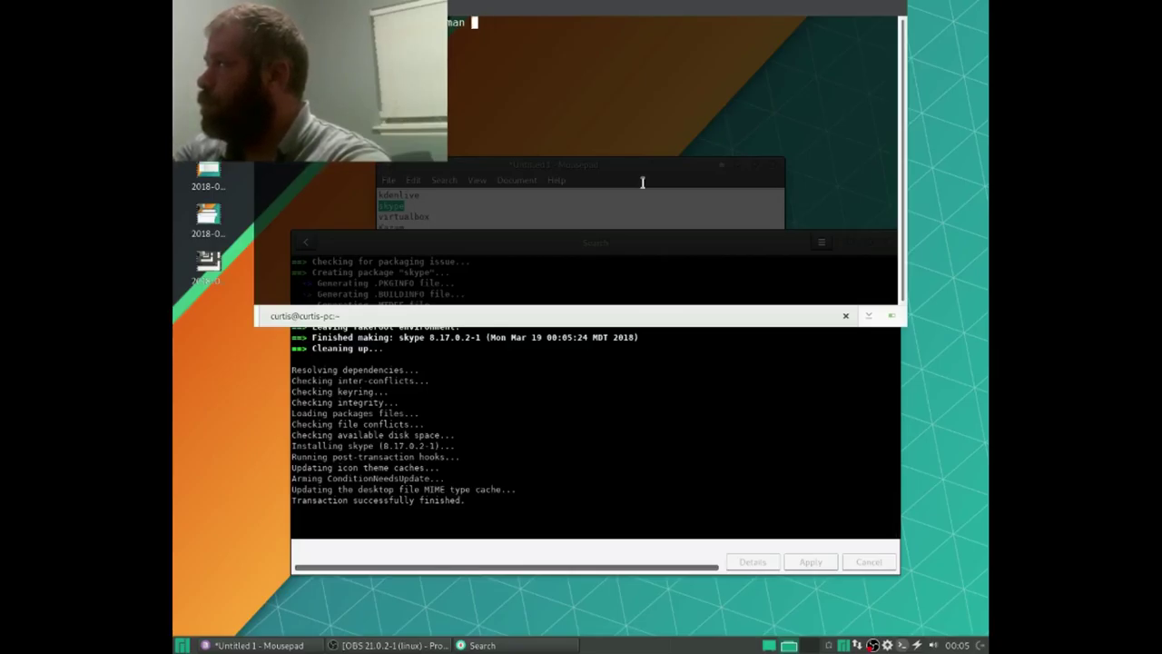
text(-S)
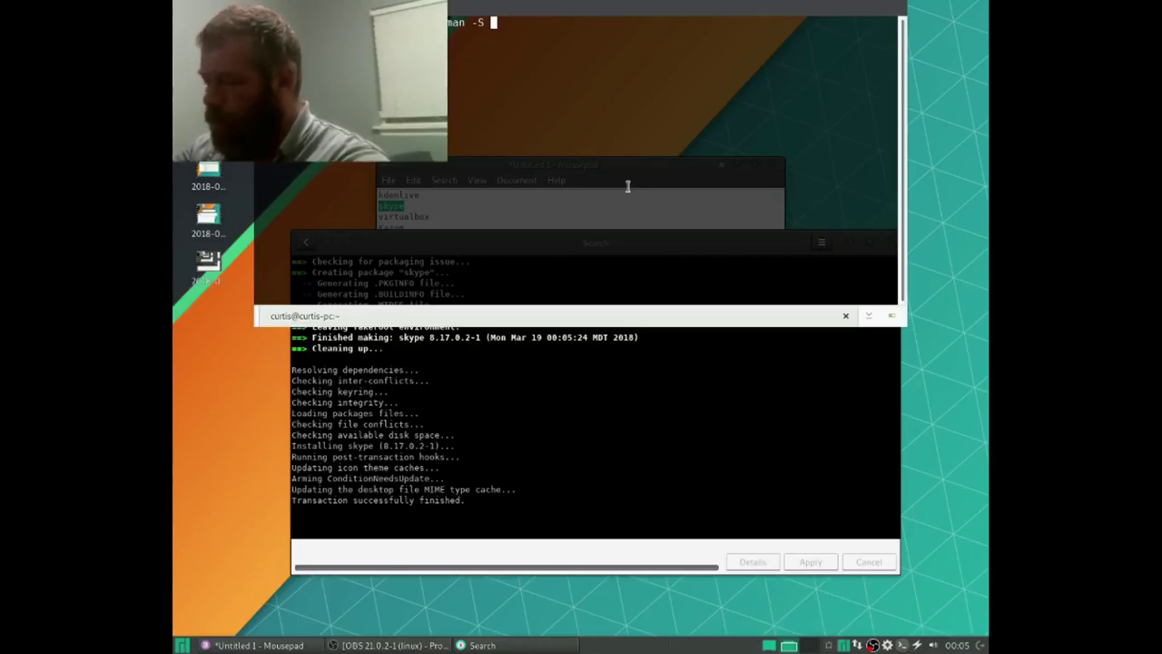
text(v)
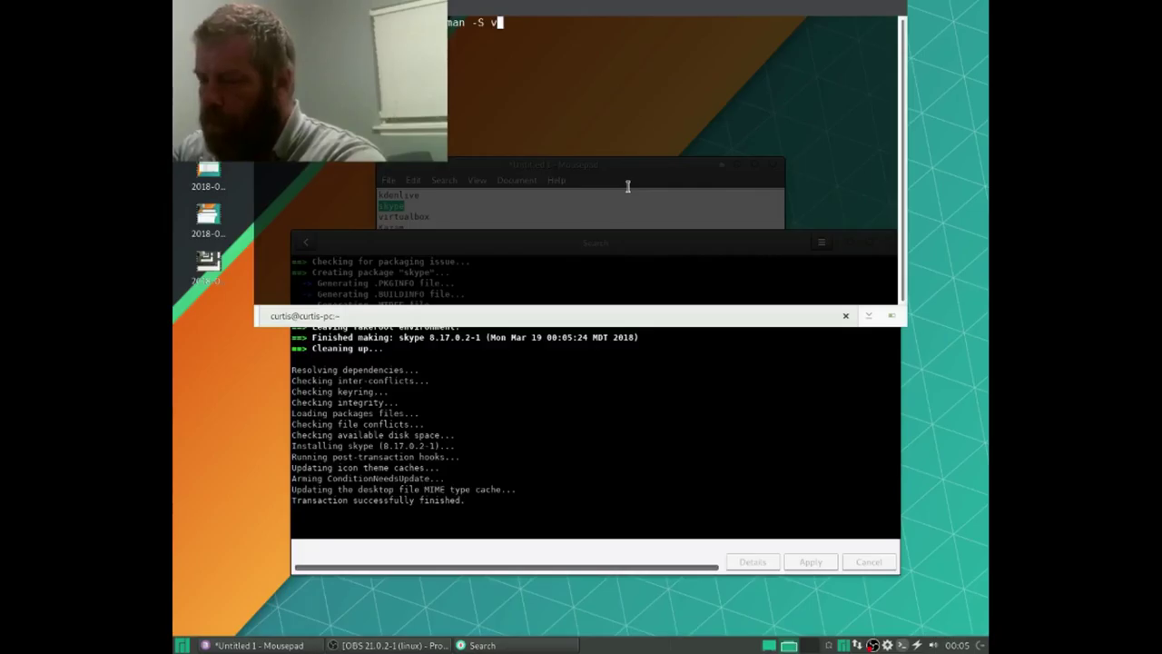
key(BackSpace)
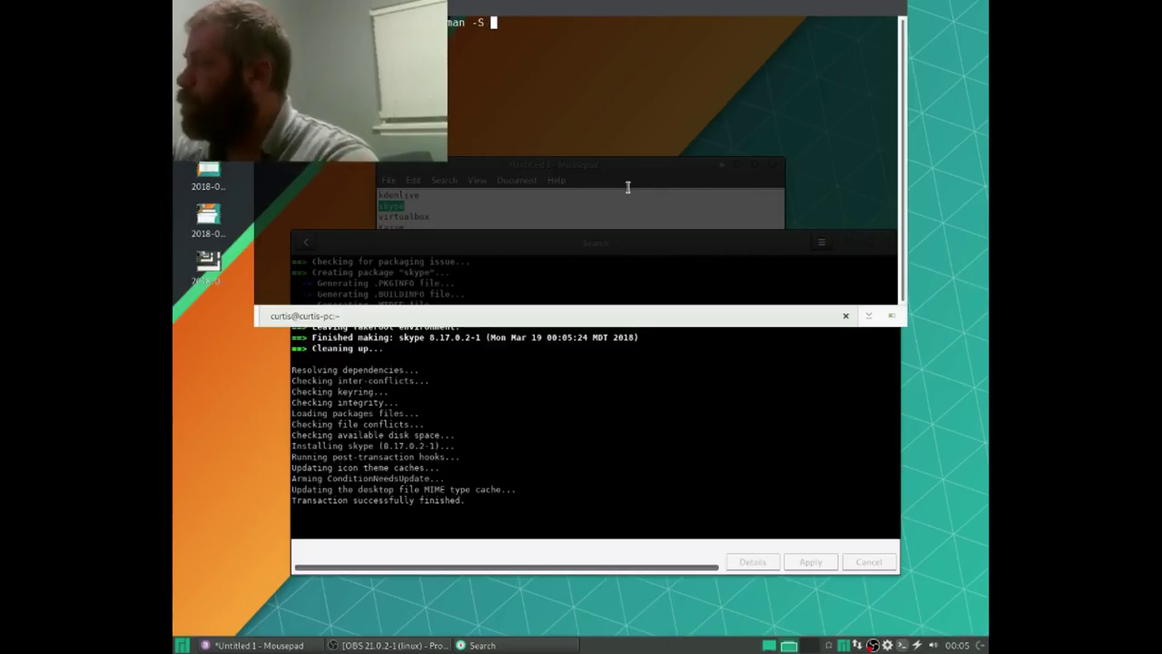
text(virt)
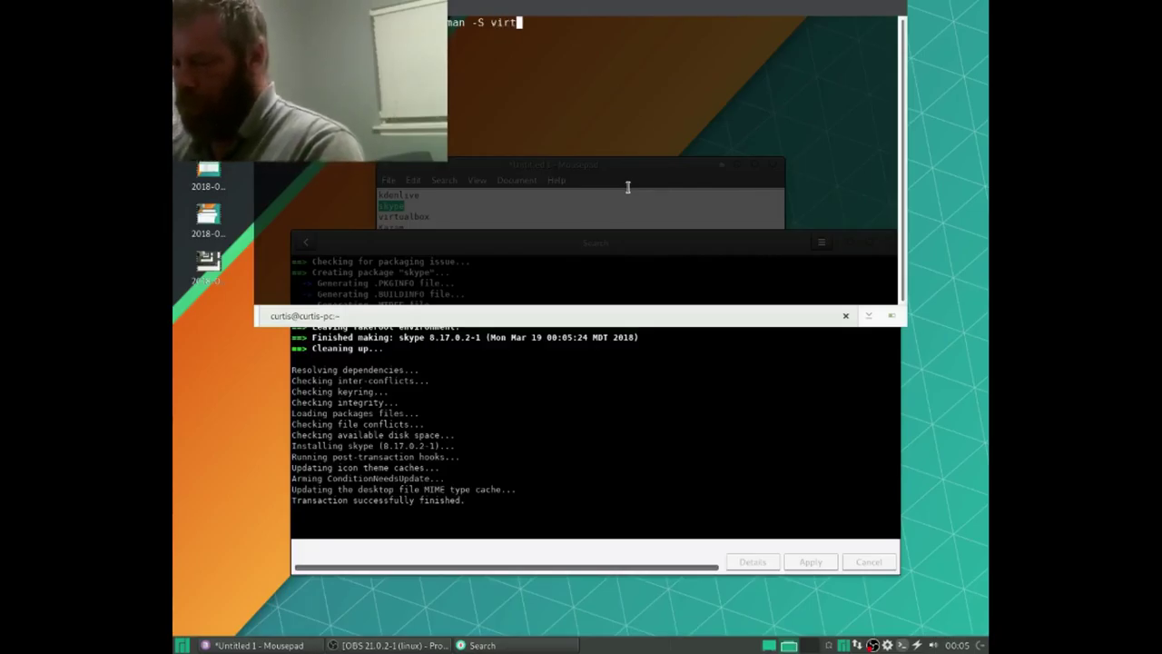
text(ualbox)
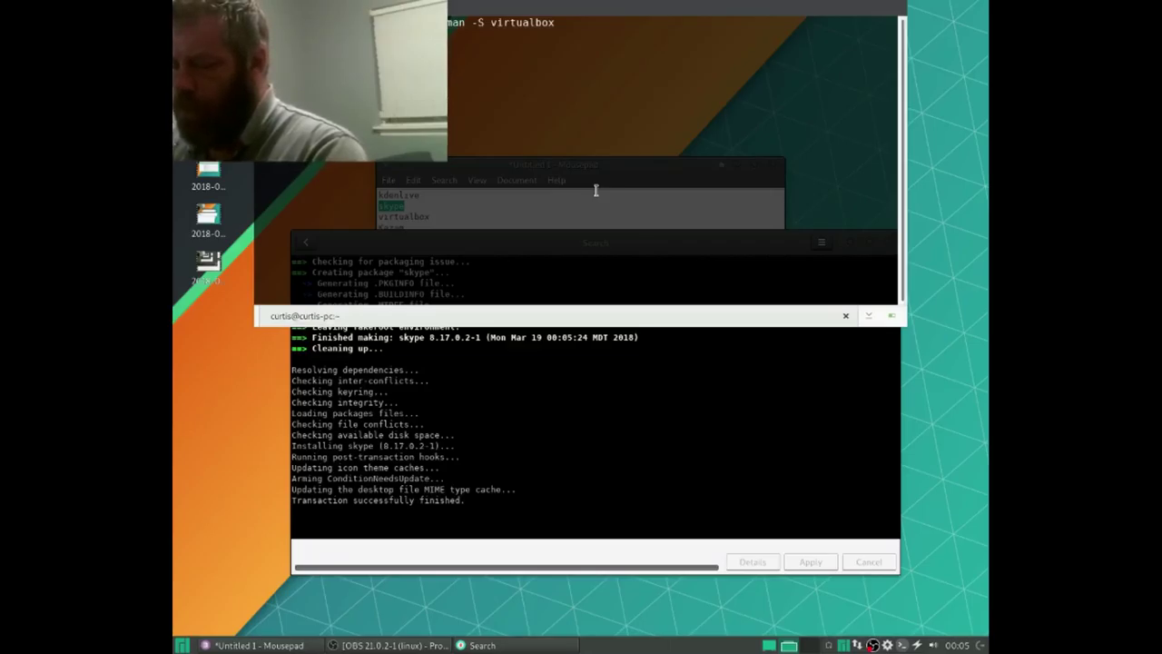
key(Return)
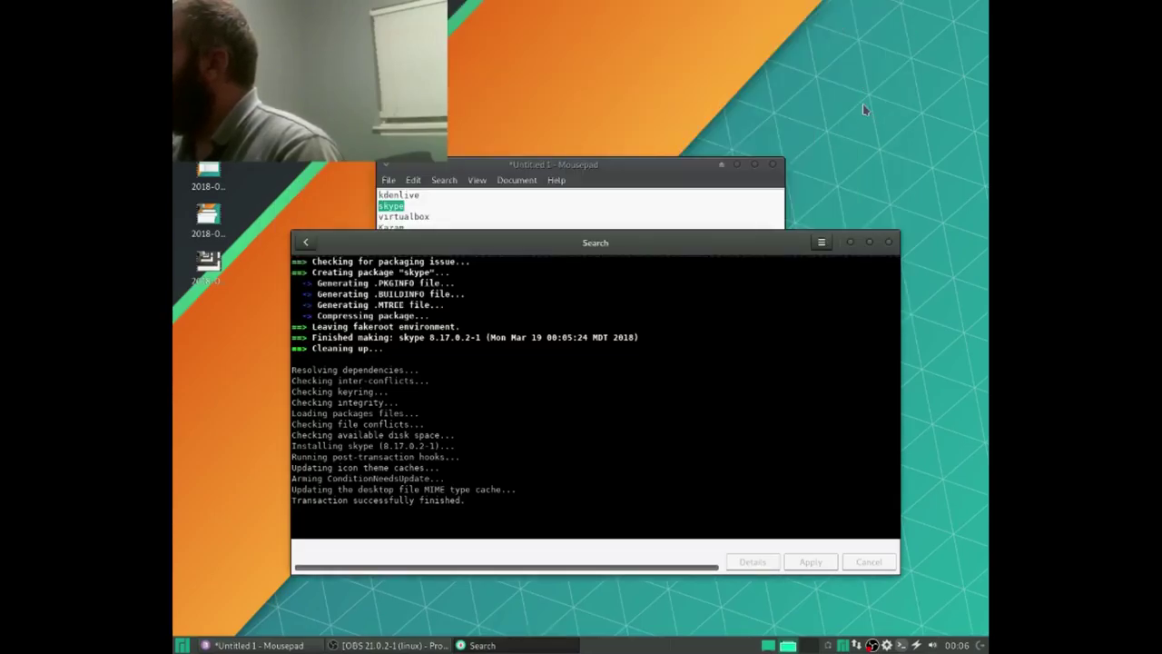
Step: Switch back to Pamac and return to the AUR skype results showing skype installed
key(alt+Tab)
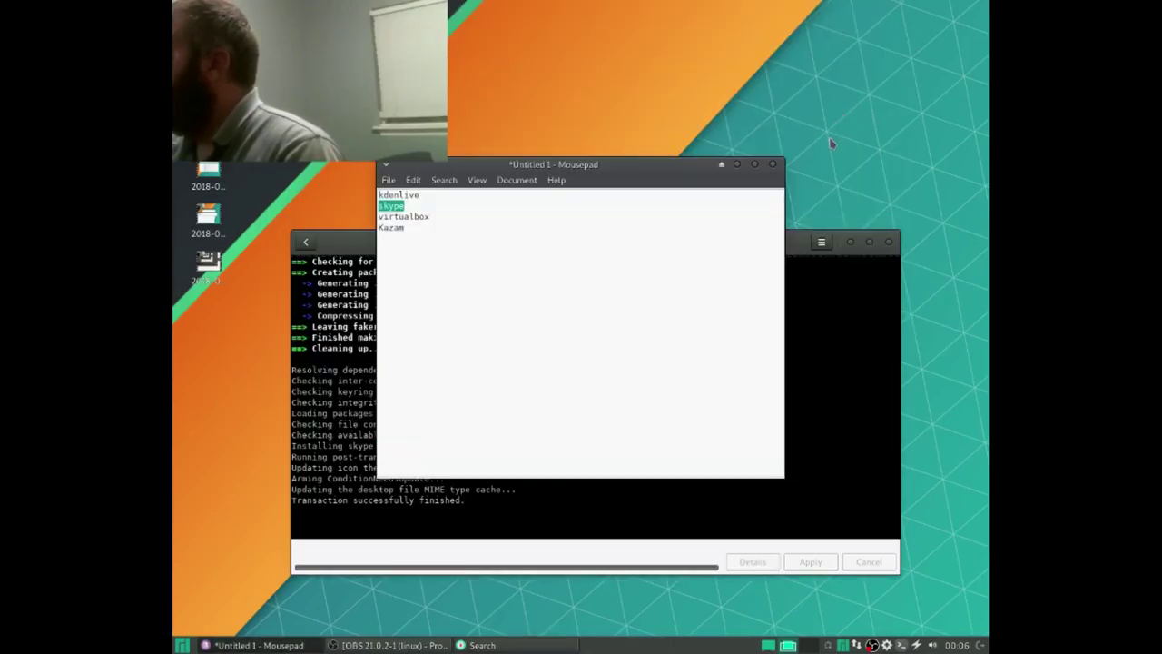
key(alt+Tab)
key(alt+Tab)
key(alt+Tab)
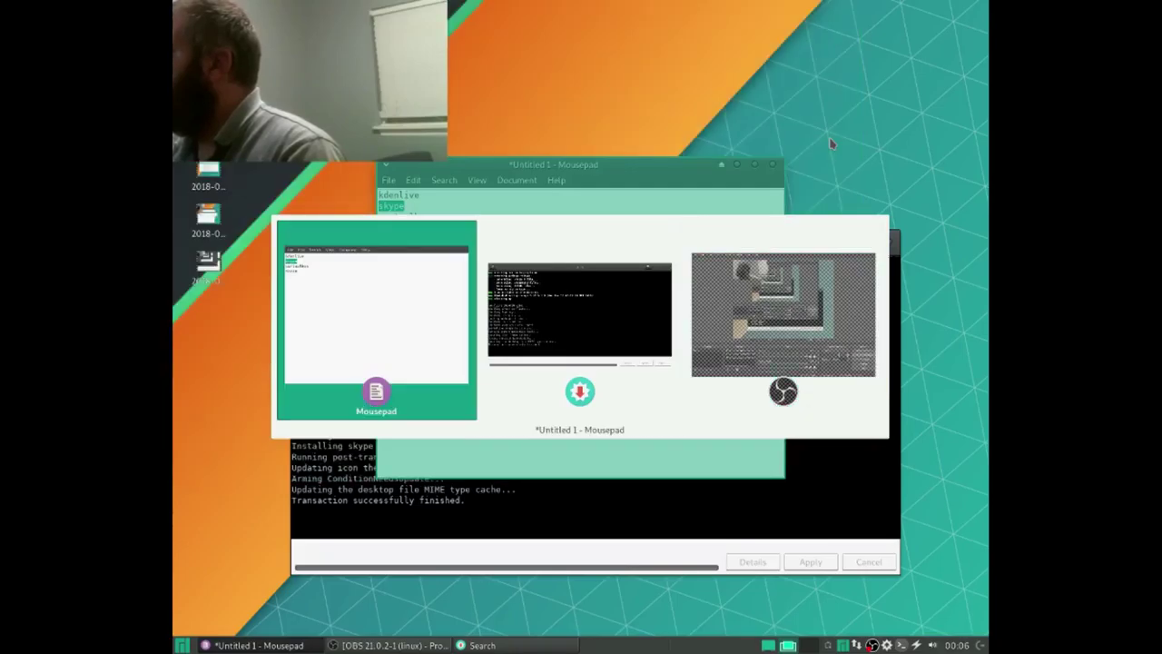
key(alt+Tab)
key(alt+Tab)
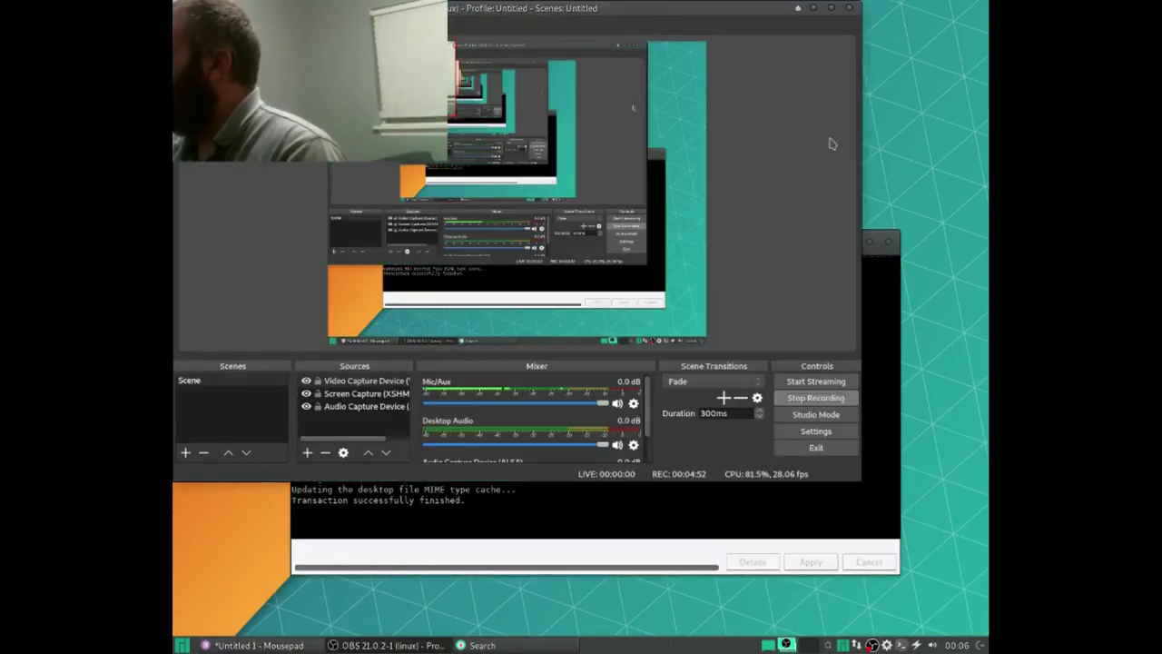
key(alt+Tab)
key(alt+Tab)
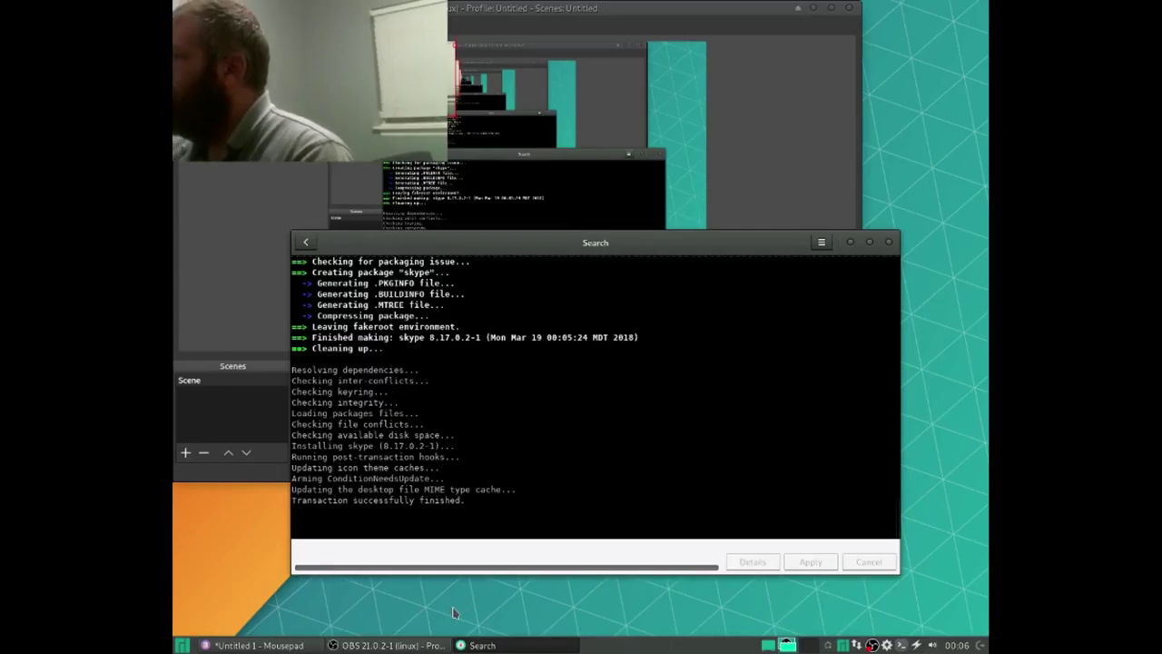
click(309, 251)
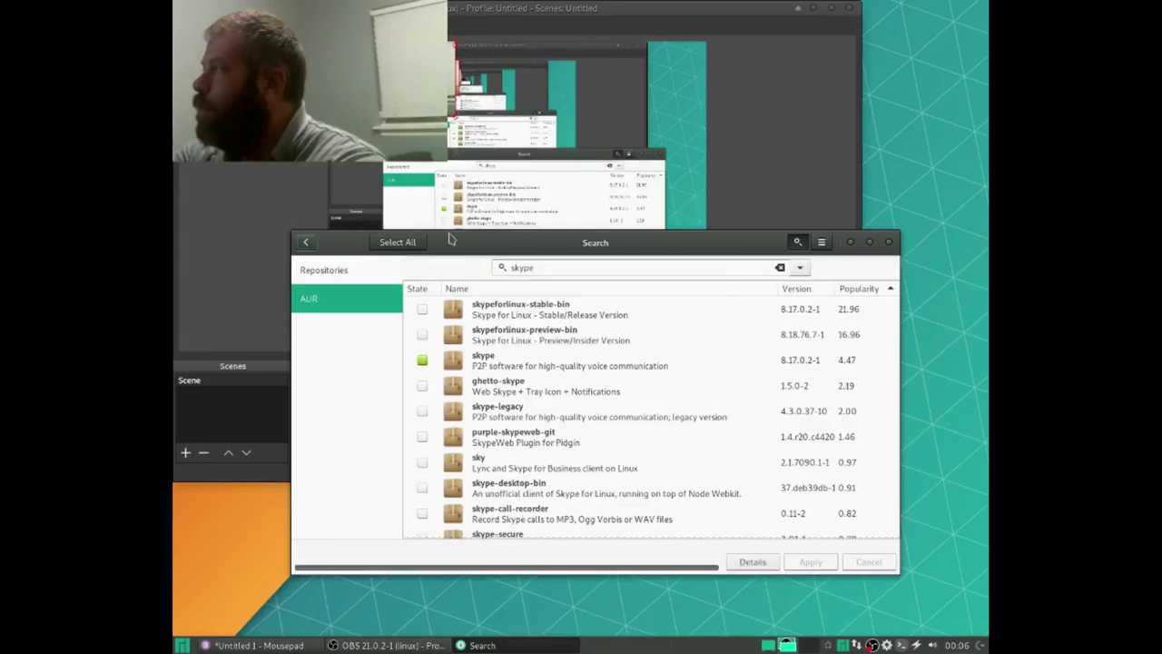
Step: Search 'virtual' in the repositories, mark Oracle VM VirtualBox, apply, and show transaction details
text(virtua)
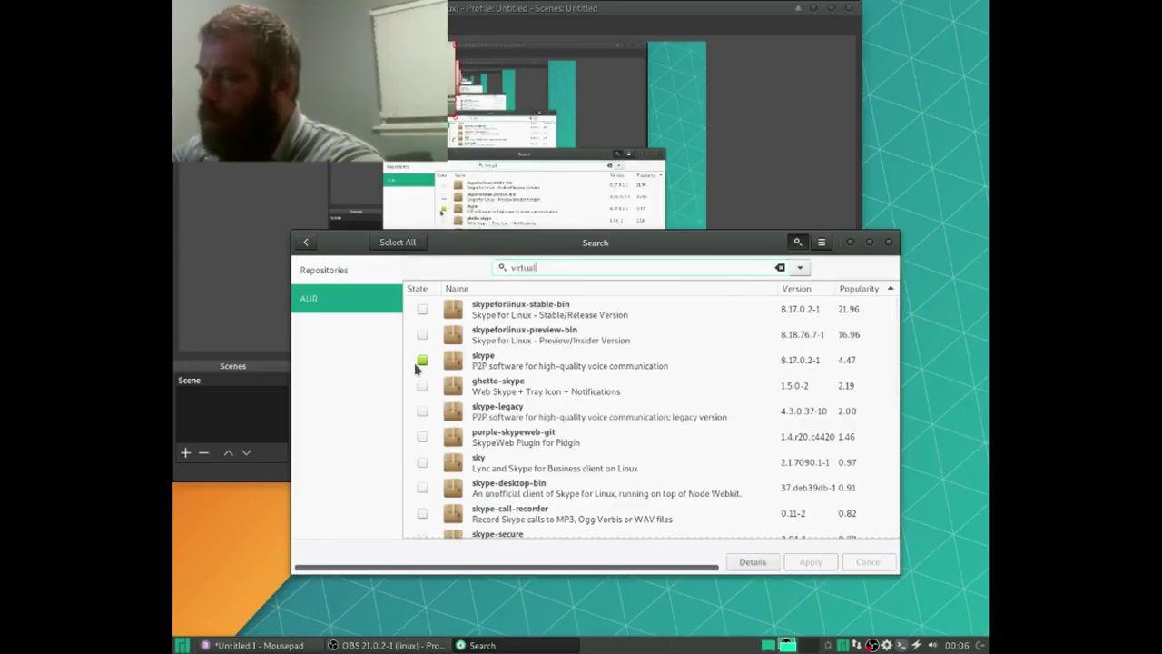
text(l)
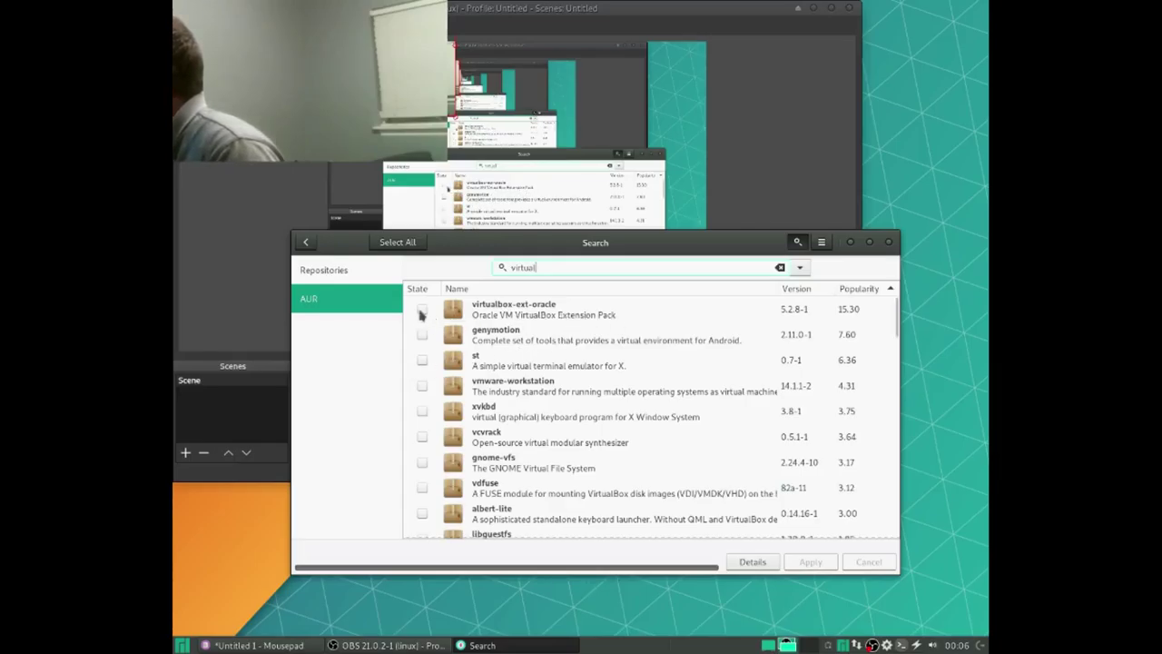
click(350, 270)
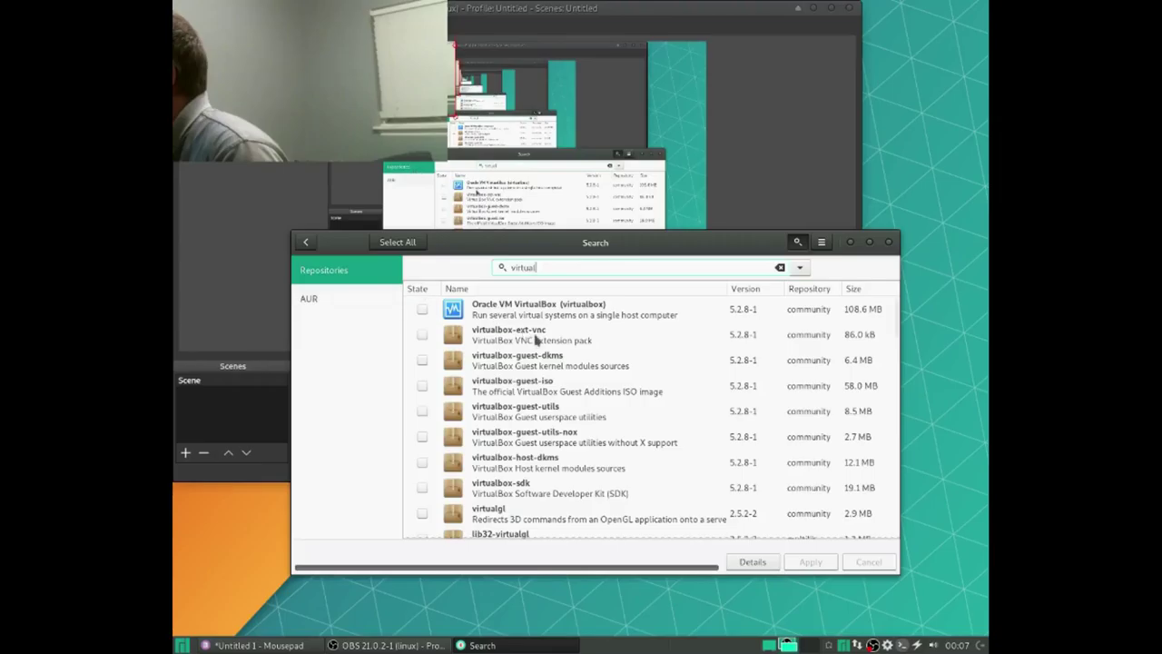
click(422, 309)
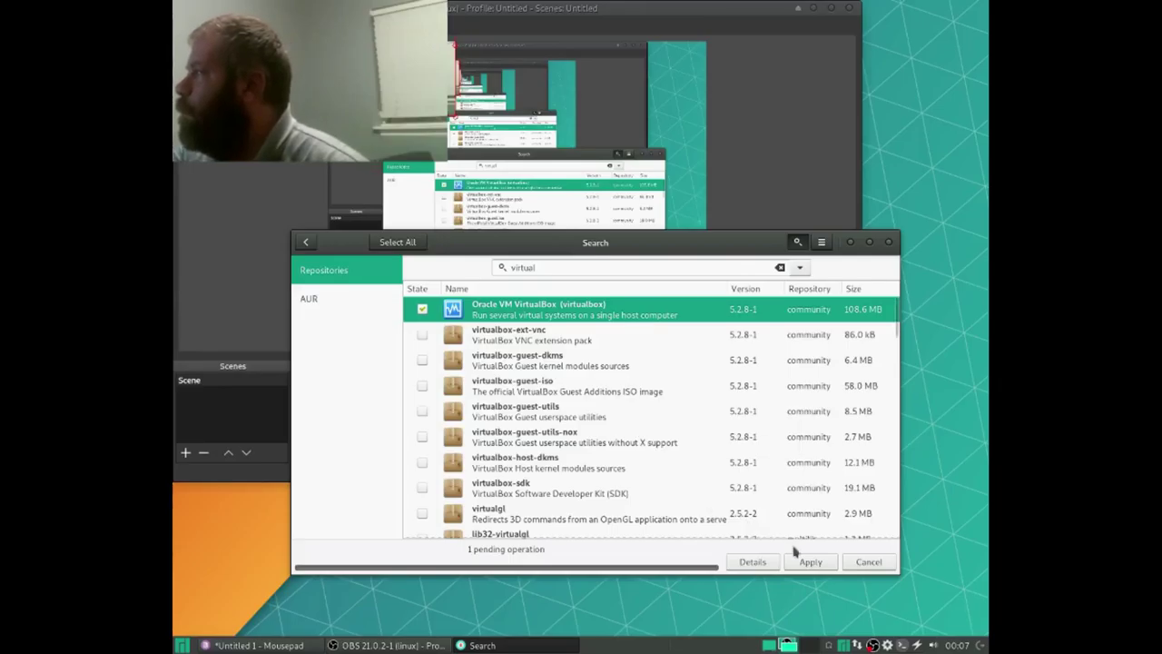
click(810, 560)
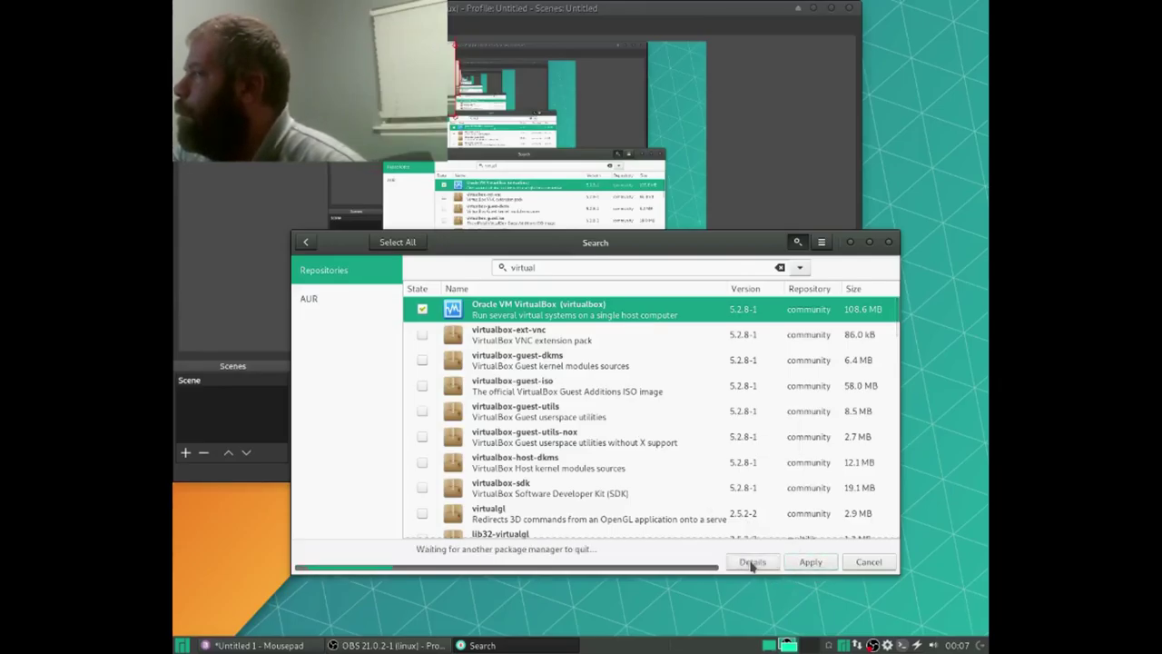
click(759, 567)
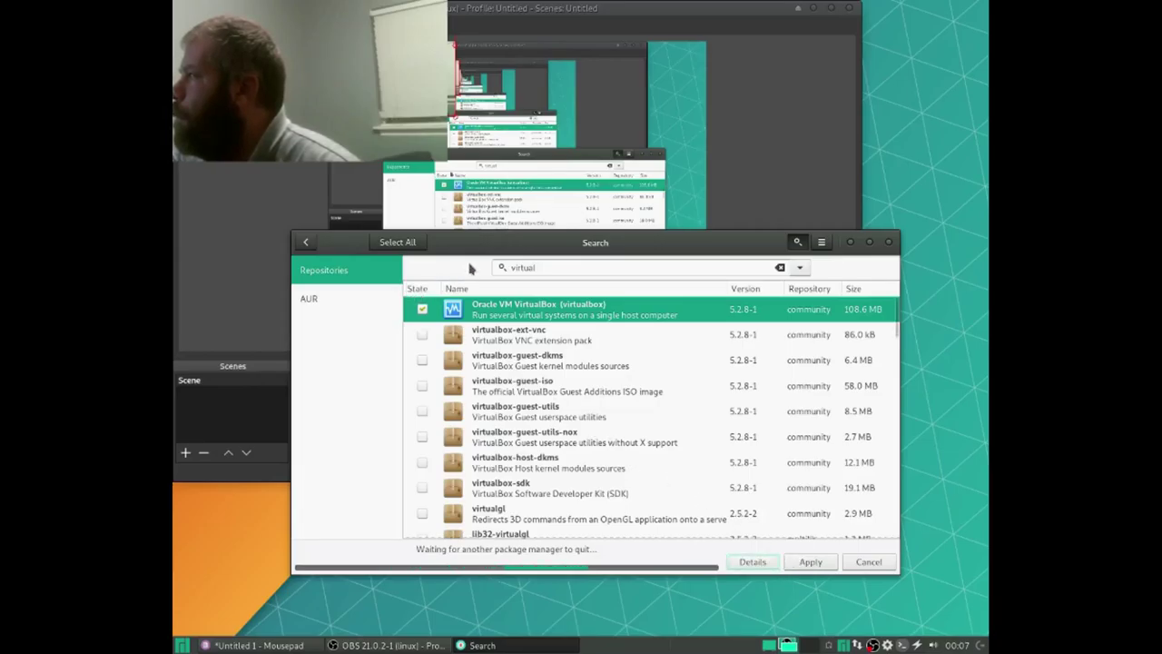
Step: Switch between OBS and Pamac, then minimise the OBS window
click(411, 647)
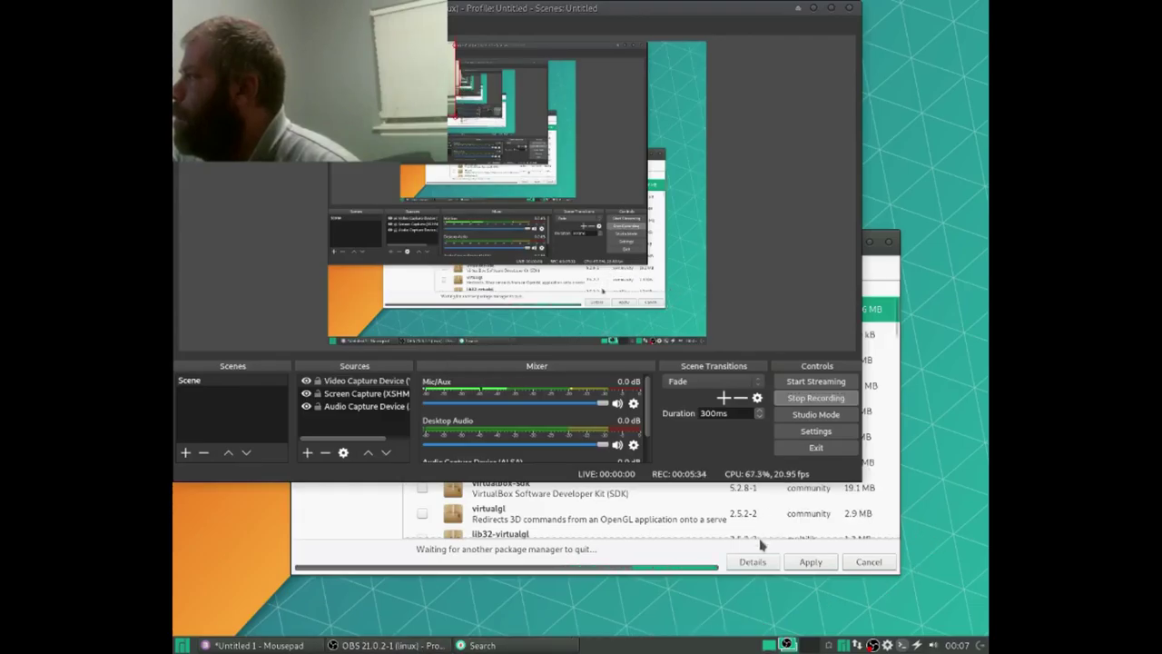
click(676, 554)
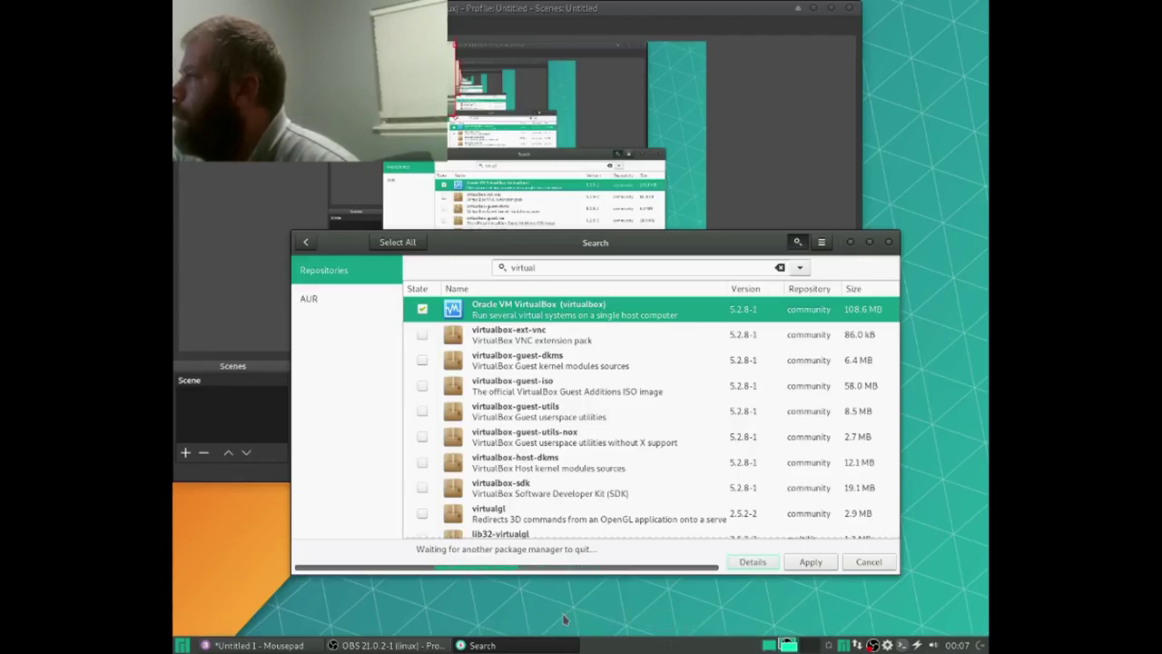
click(774, 9)
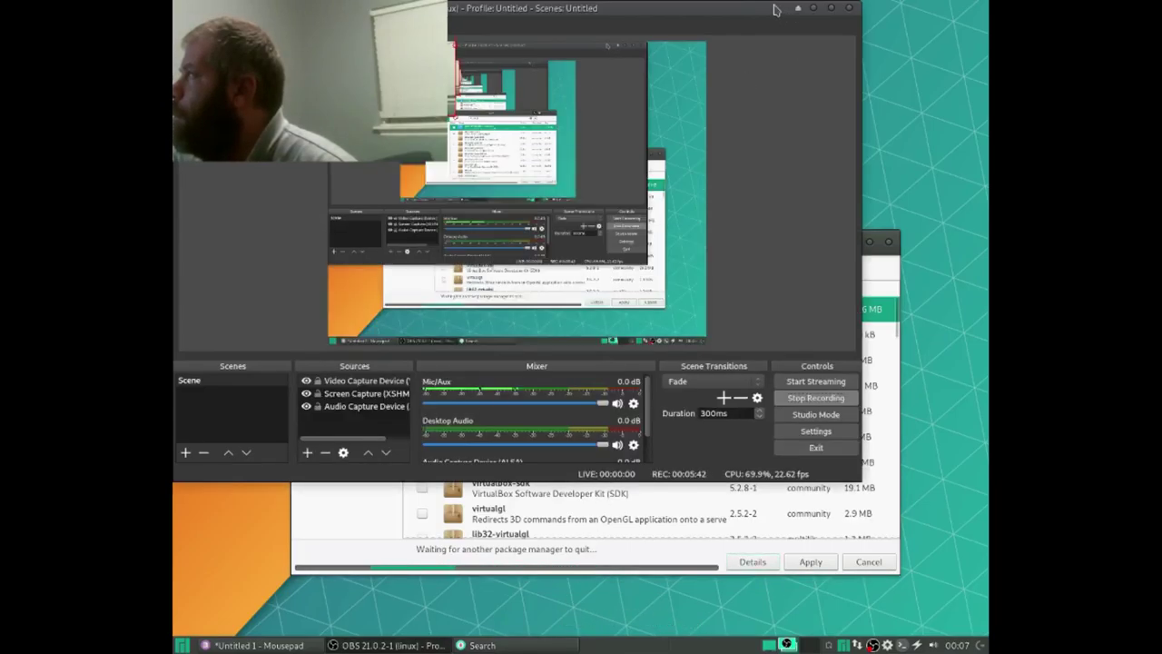
click(814, 9)
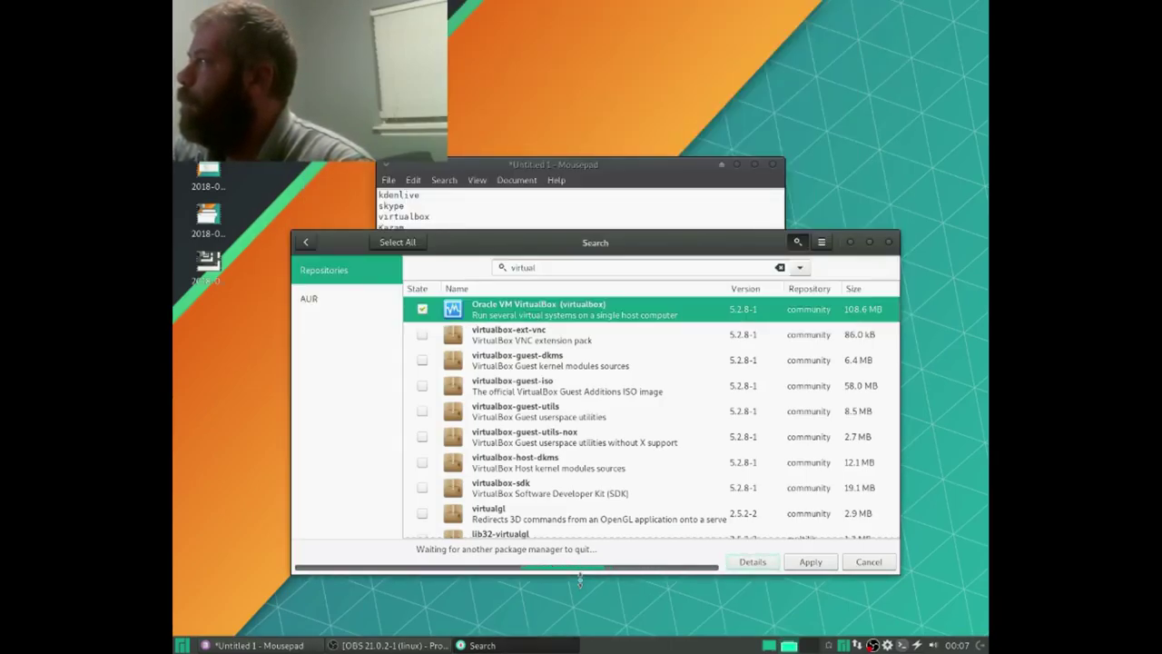
key(alt+Tab)
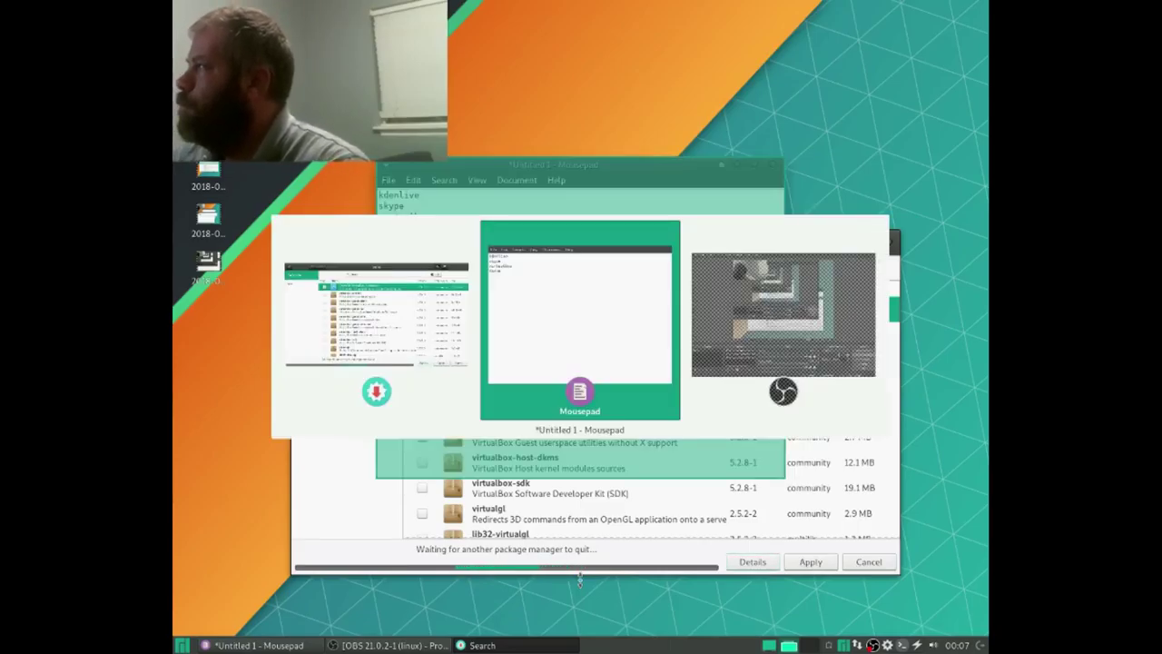
key(alt+Tab)
key(alt+Tab)
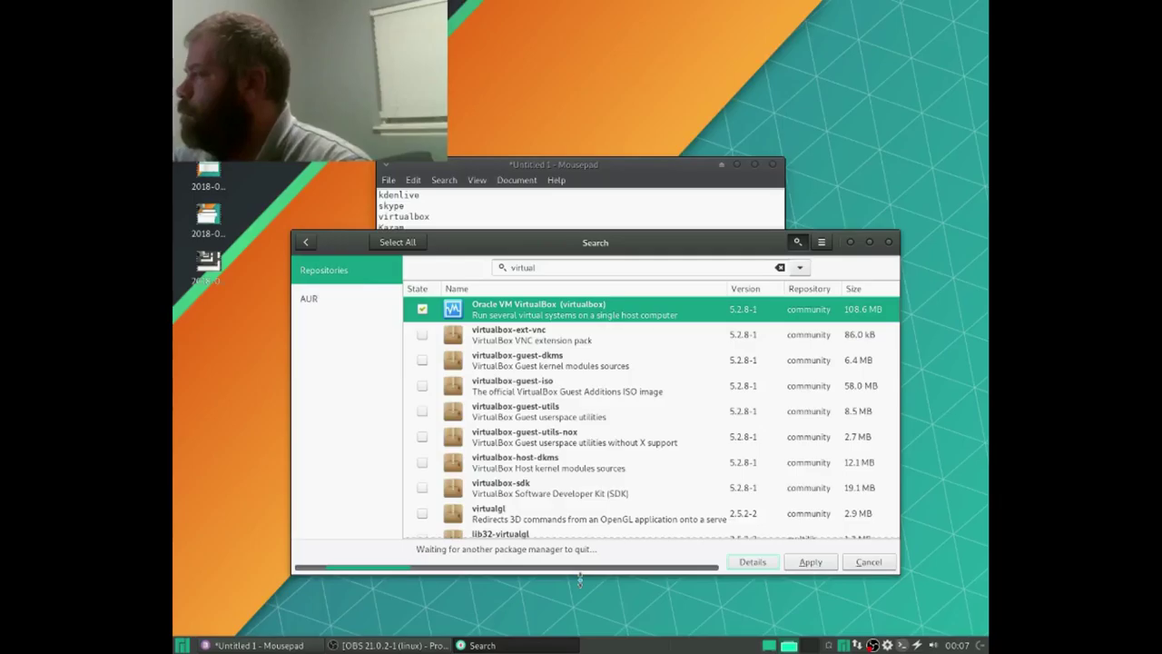
key(ctrl+alt+Right)
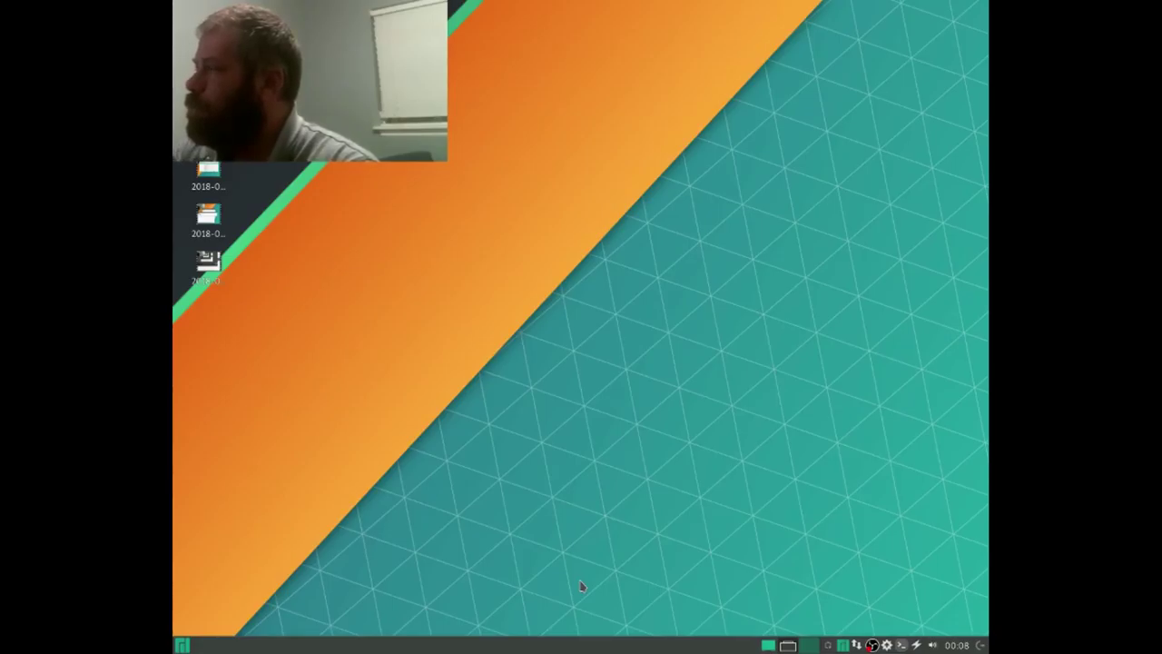
key(super)
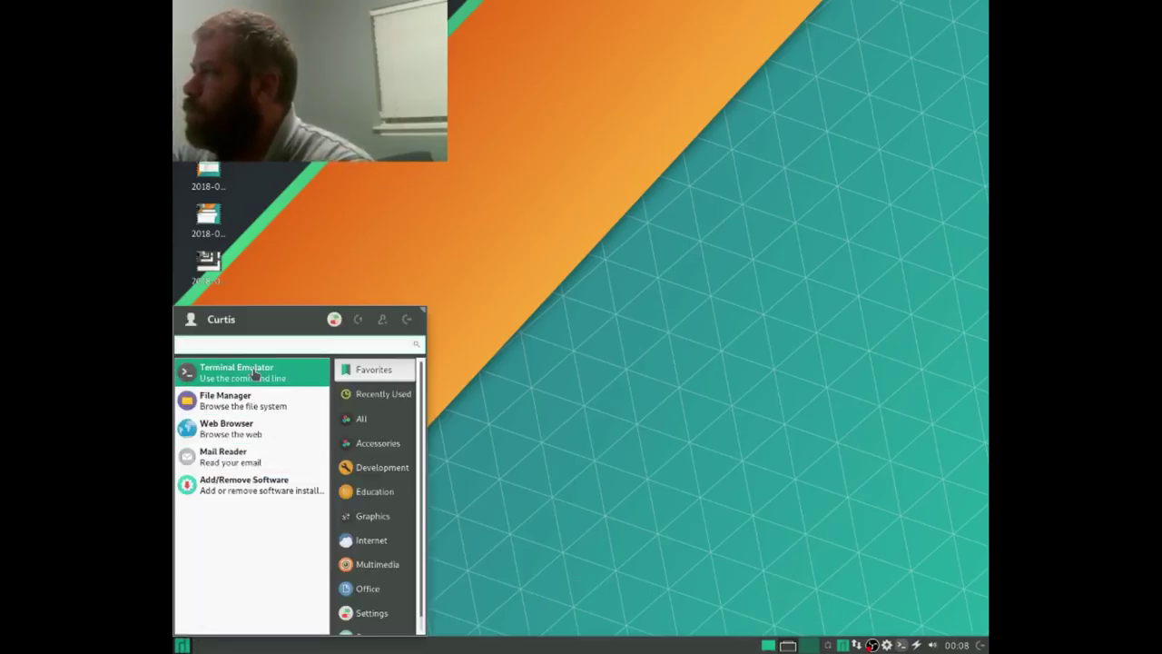
click(232, 370)
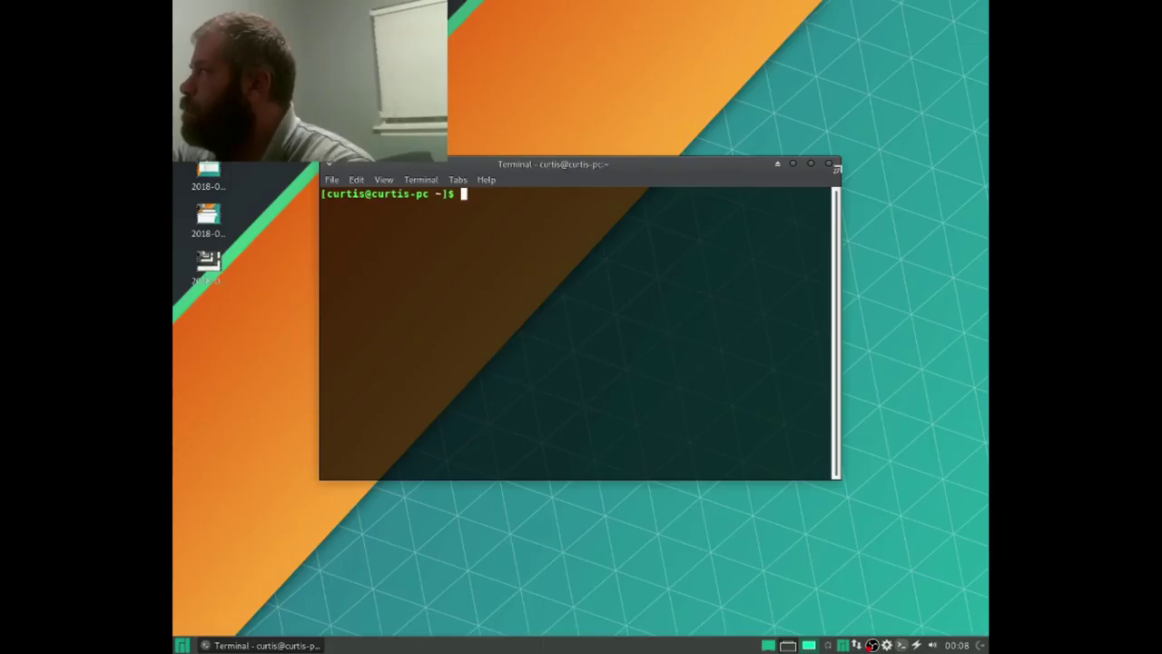
text(exi)
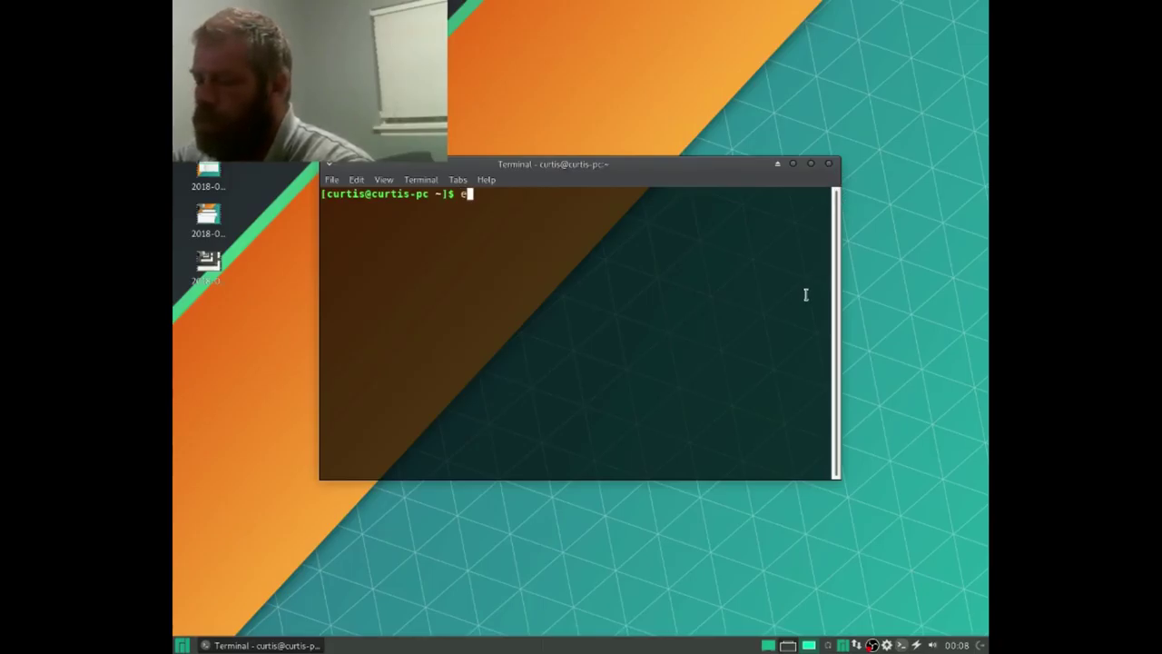
text(t)
key(Return)
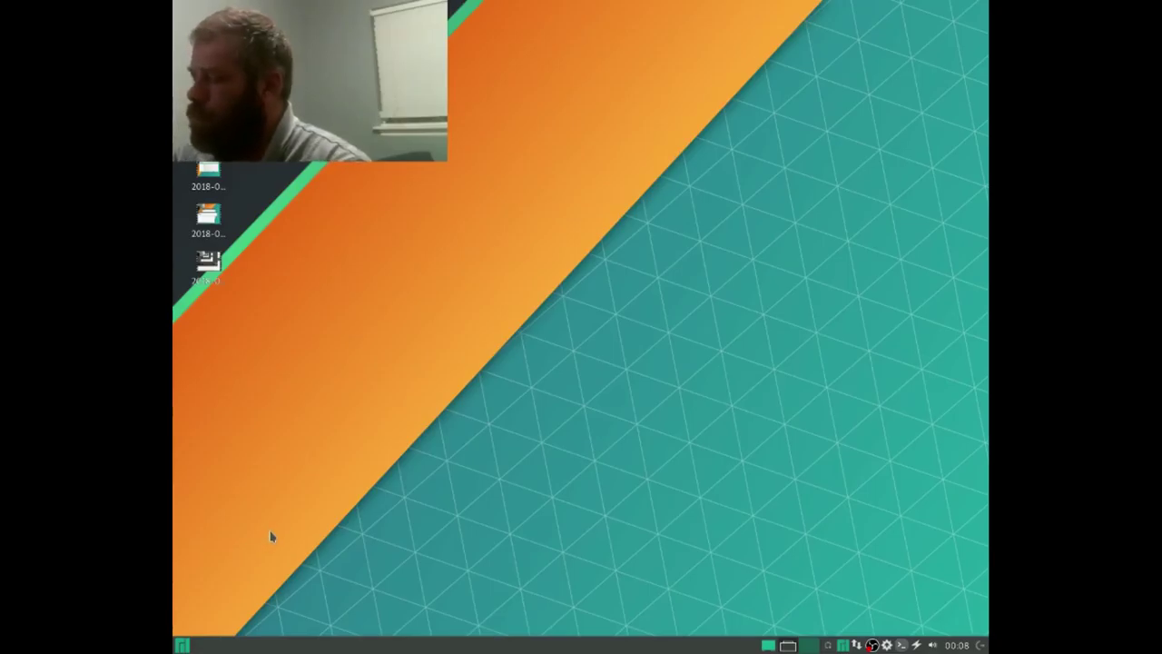
key(ctrl+alt+Left)
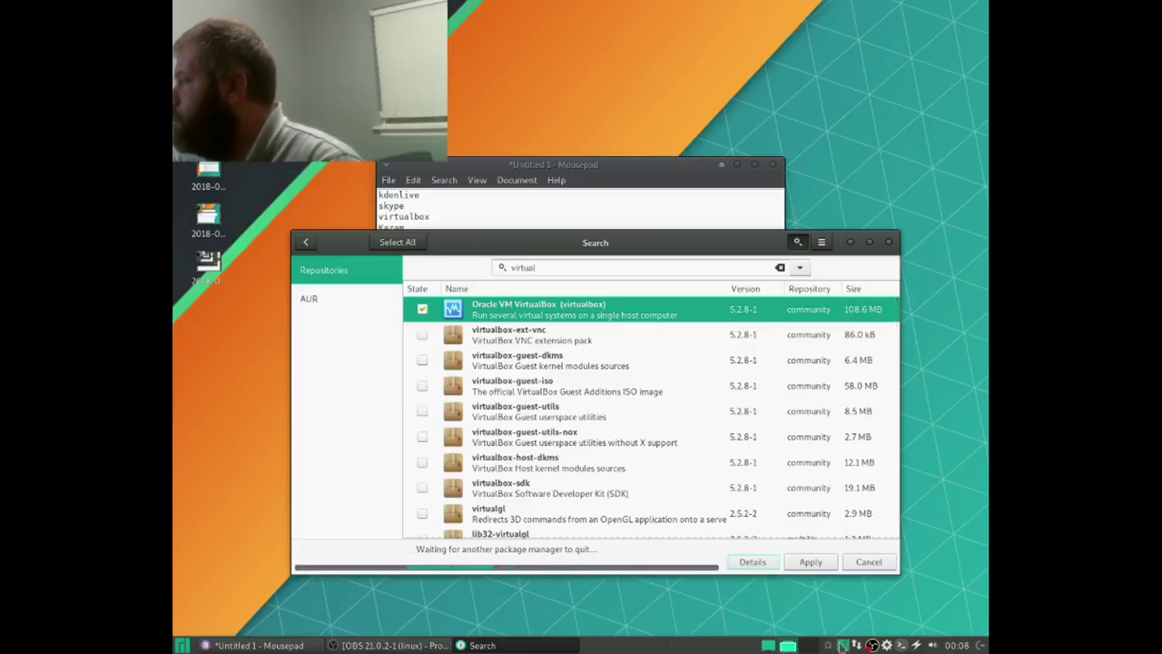
Step: Close the drop-down terminal and confirm killing its running pacman process
click(856, 645)
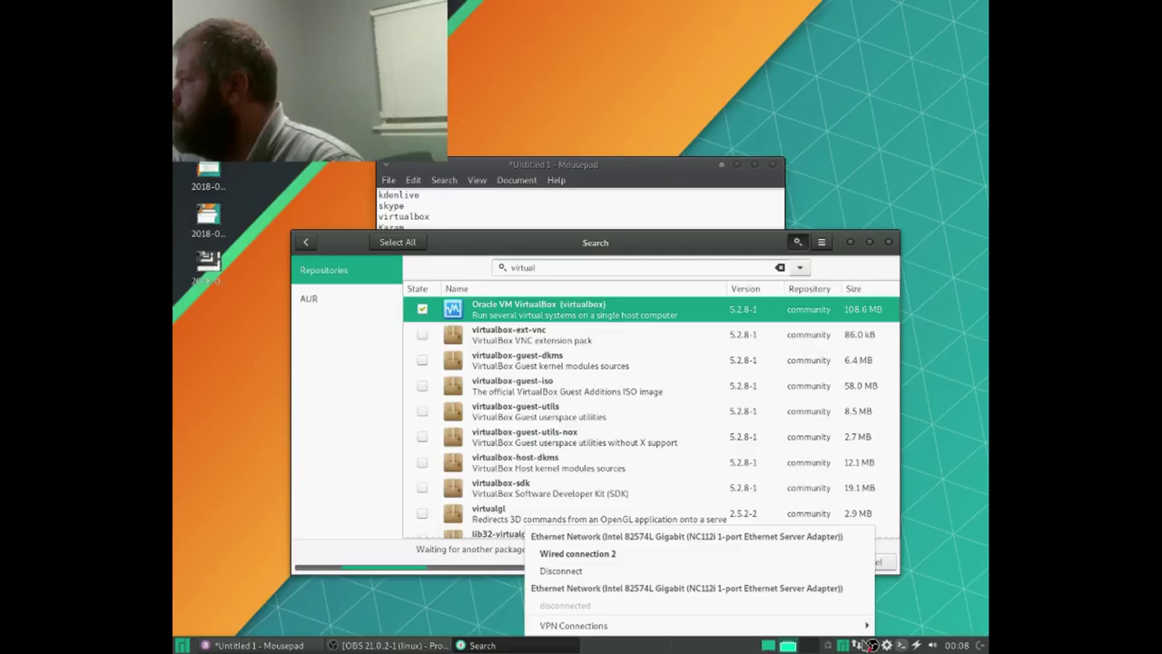
click(865, 645)
click(899, 644)
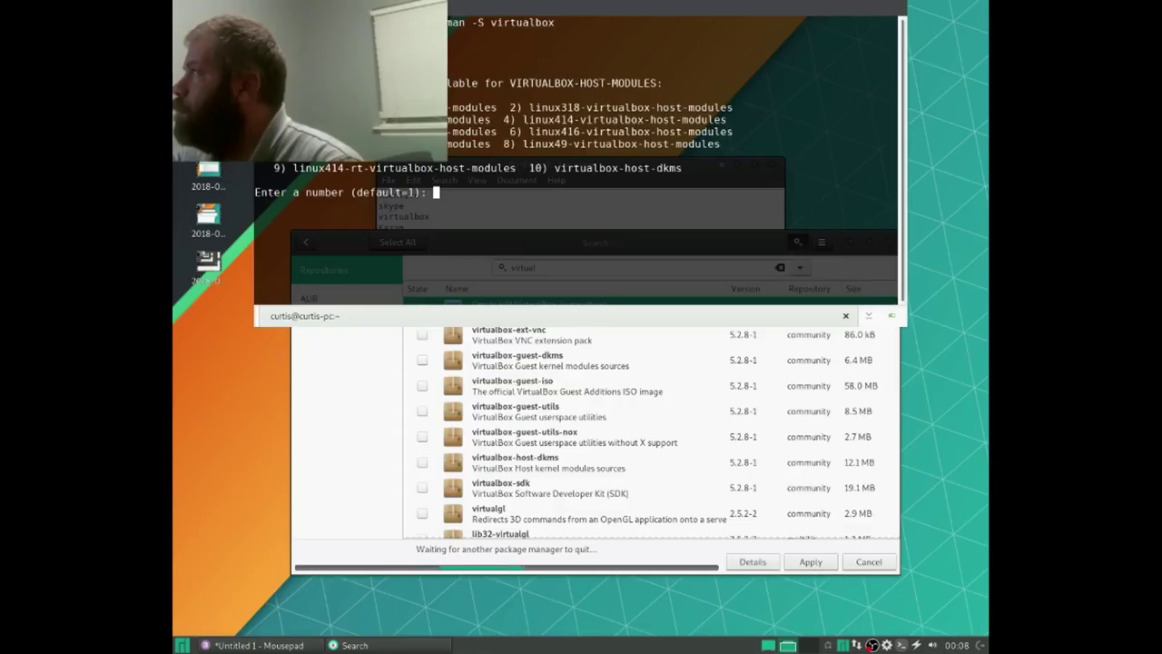
key(alt+F4)
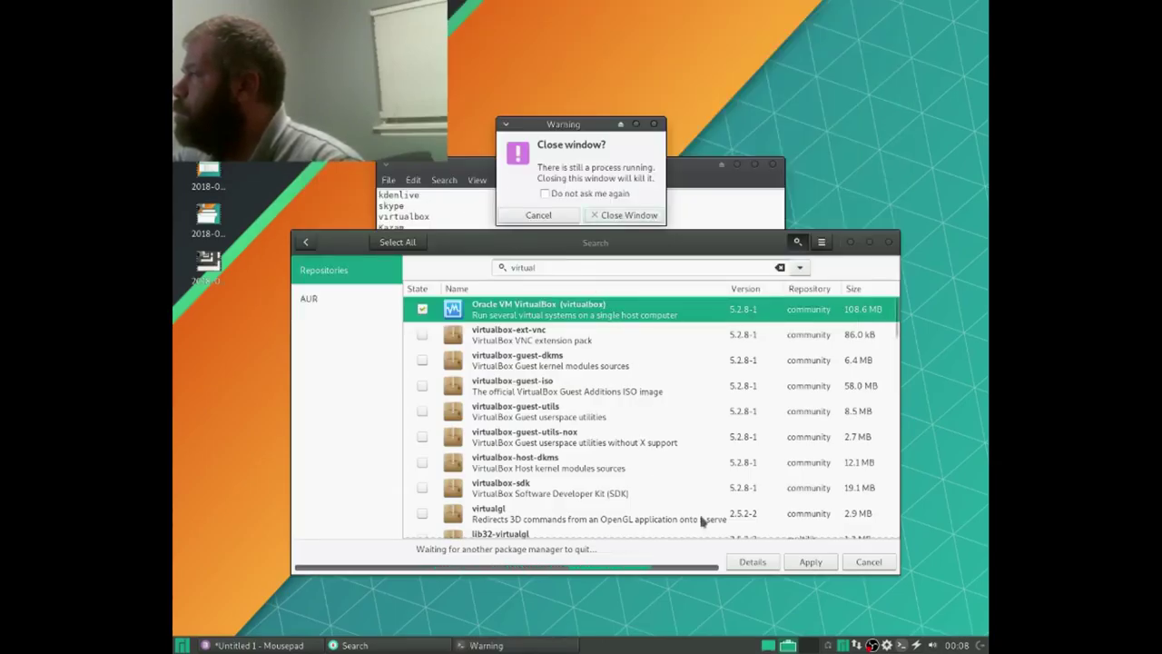
click(858, 646)
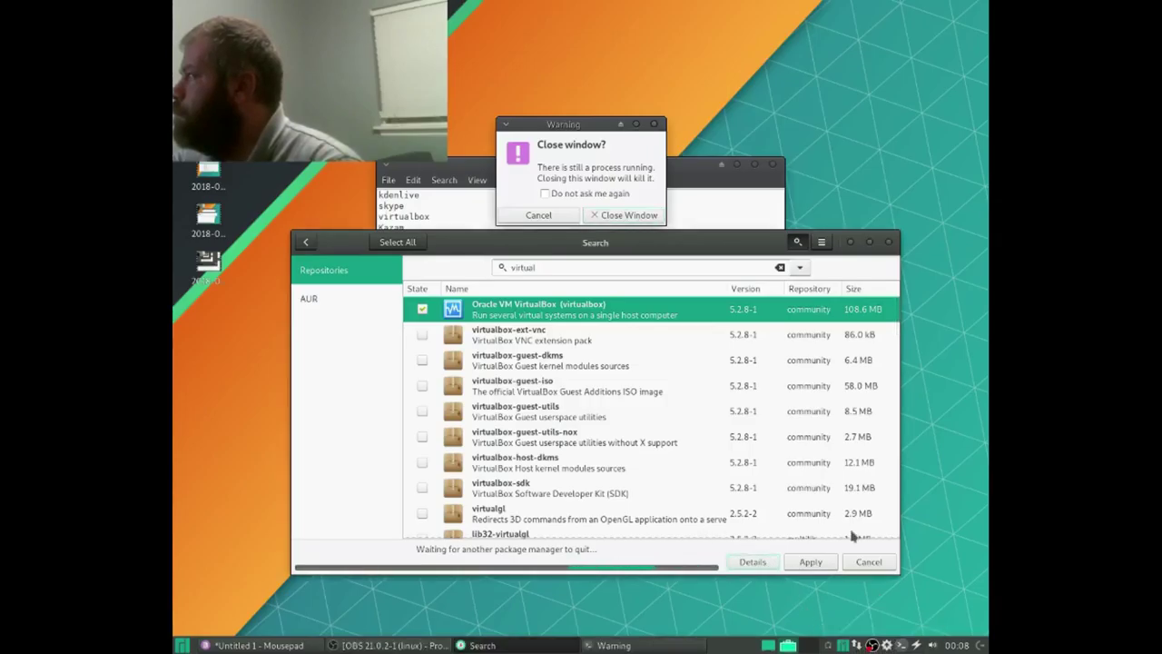
click(618, 215)
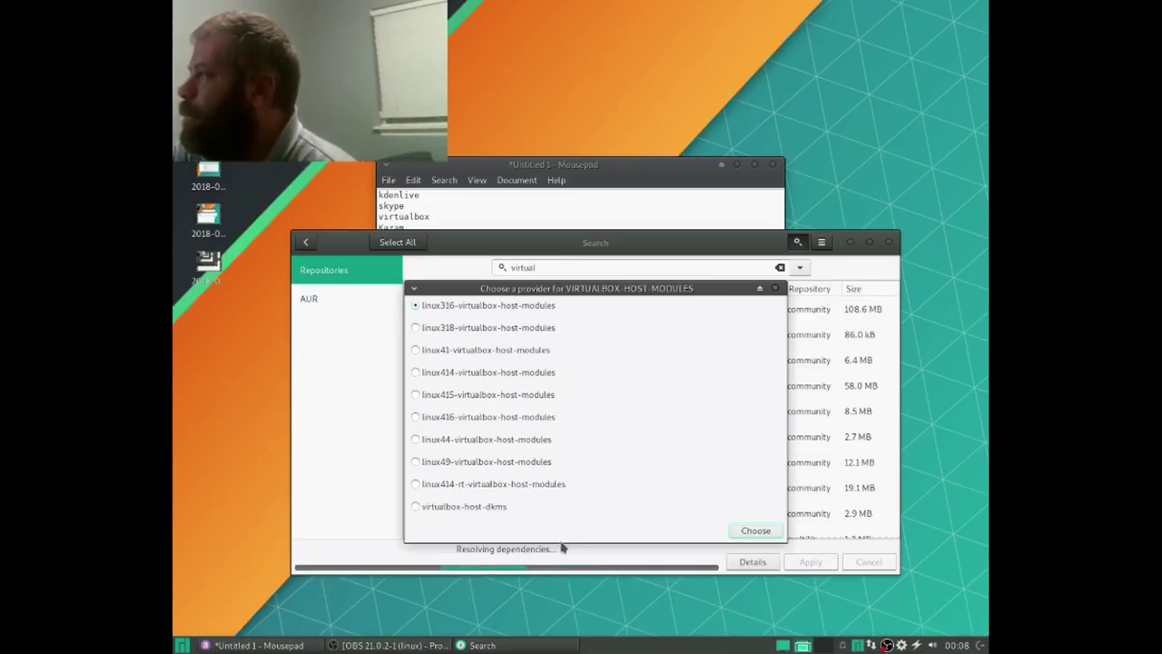
Step: Launch Manjaro Settings Manager from the Whisker menu's Settings category
click(183, 645)
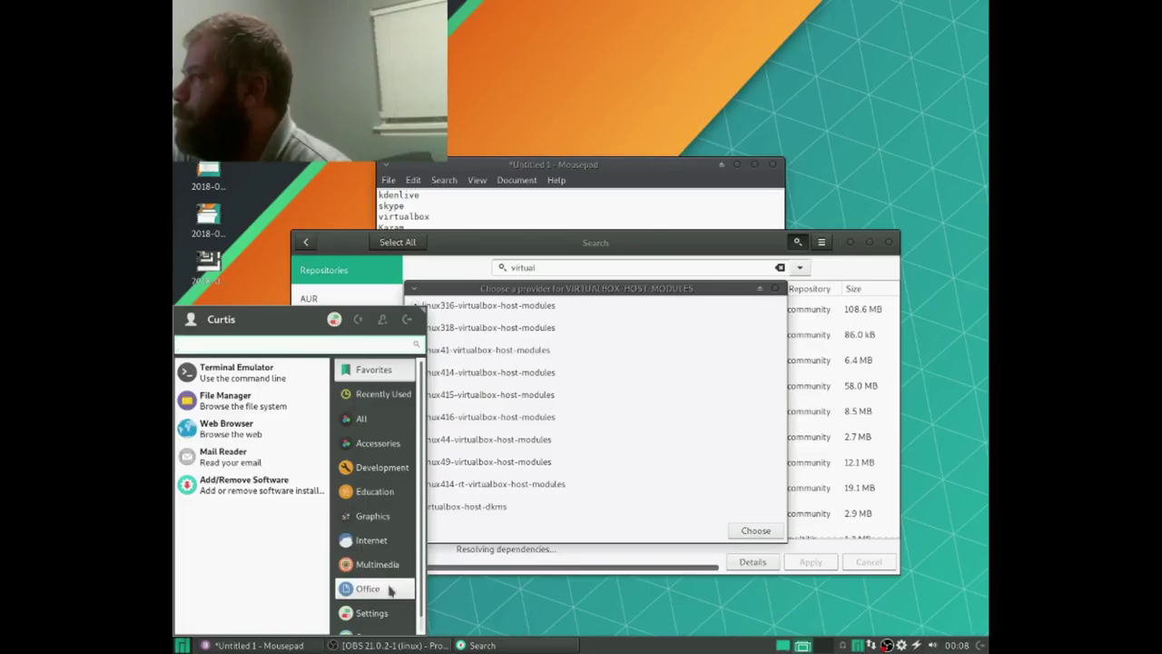
scroll(391, 592, down, 1)
click(368, 622)
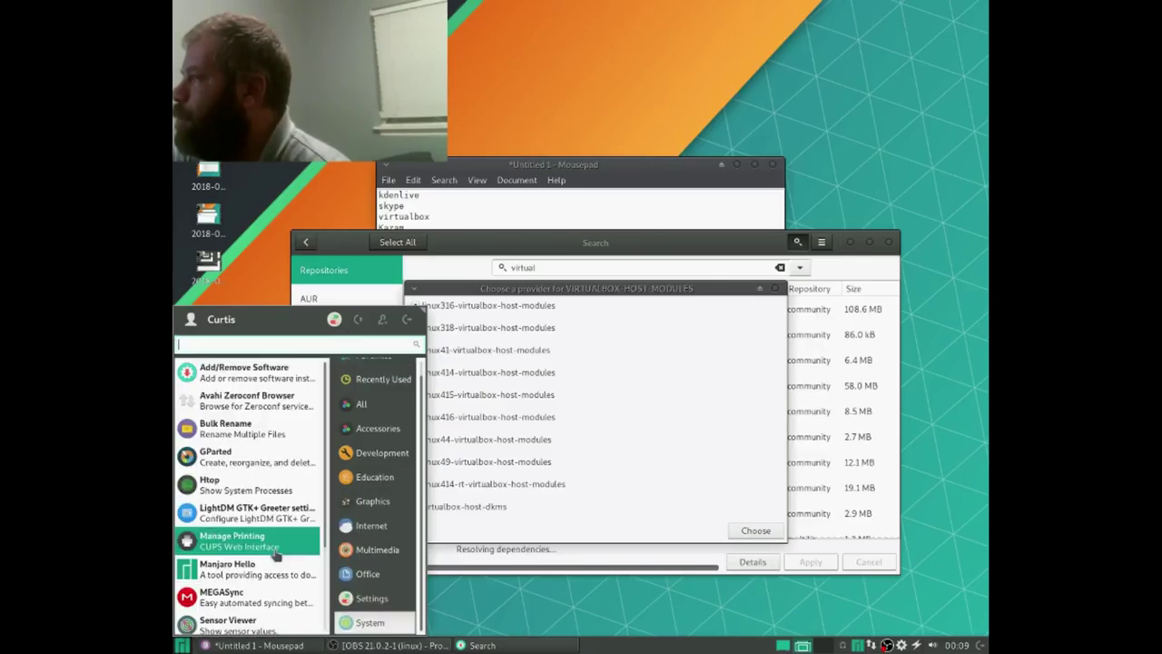
scroll(255, 536, down, 1)
scroll(256, 537, down, 1)
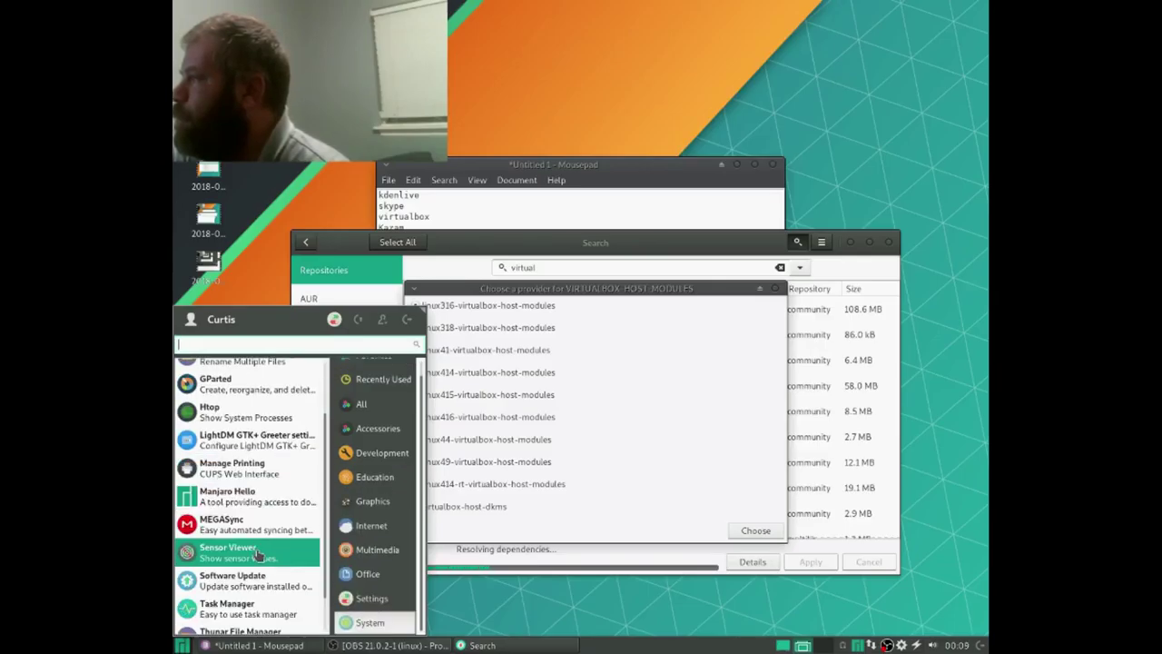
scroll(258, 556, down, 2)
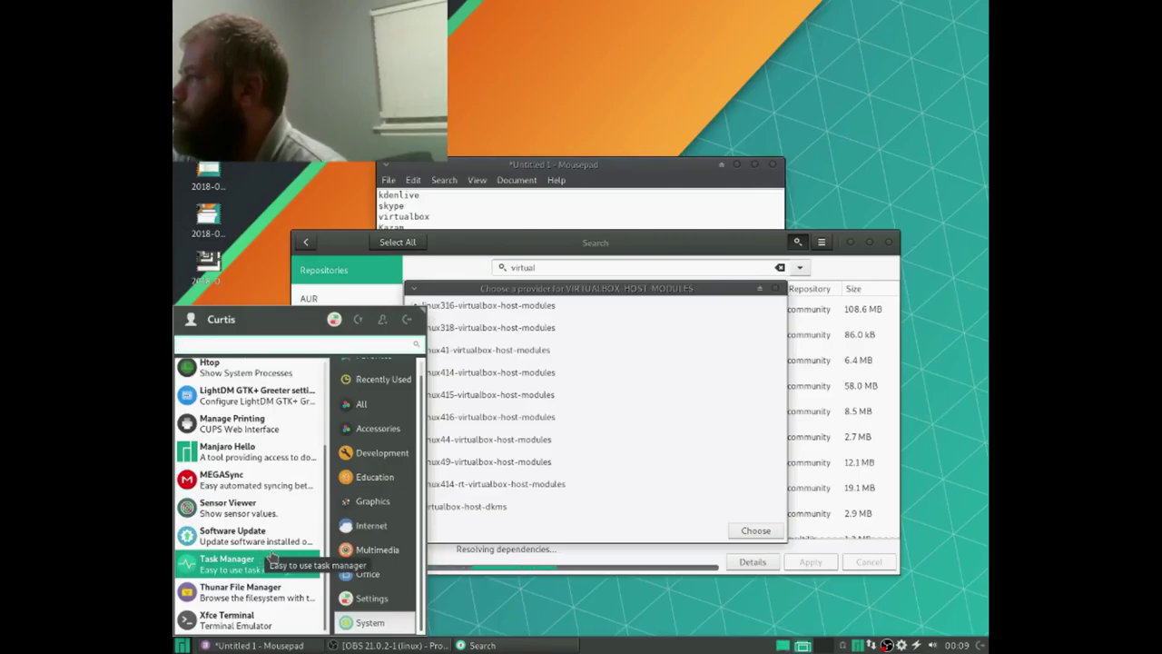
scroll(276, 540, up, 3)
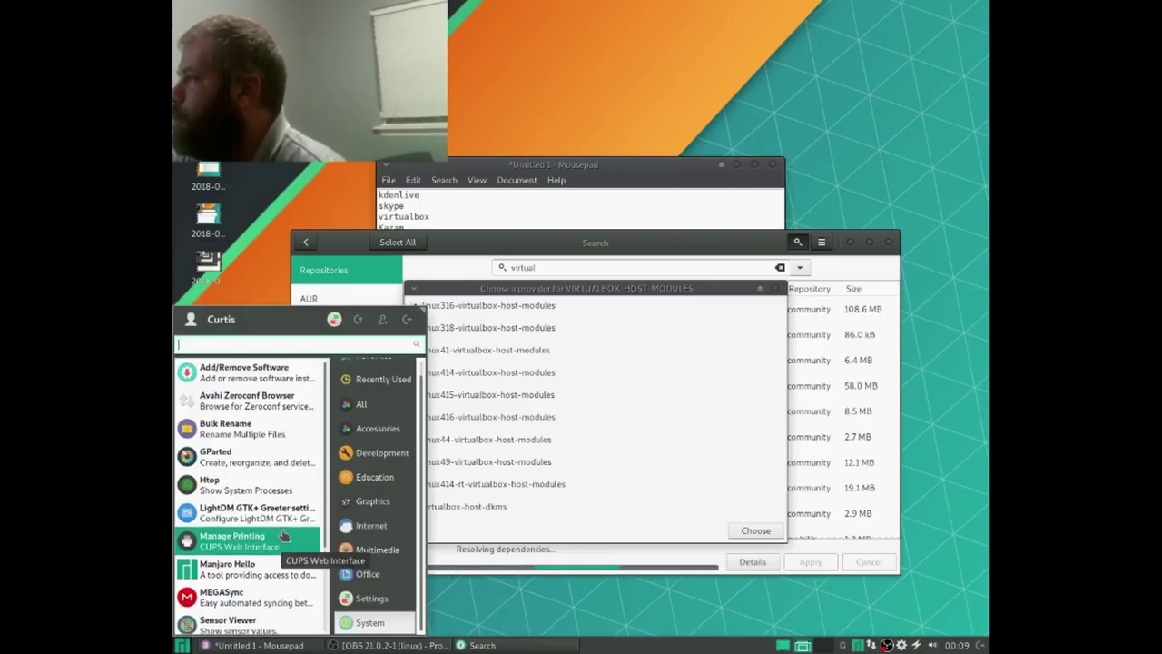
click(394, 599)
scroll(277, 541, down, 3)
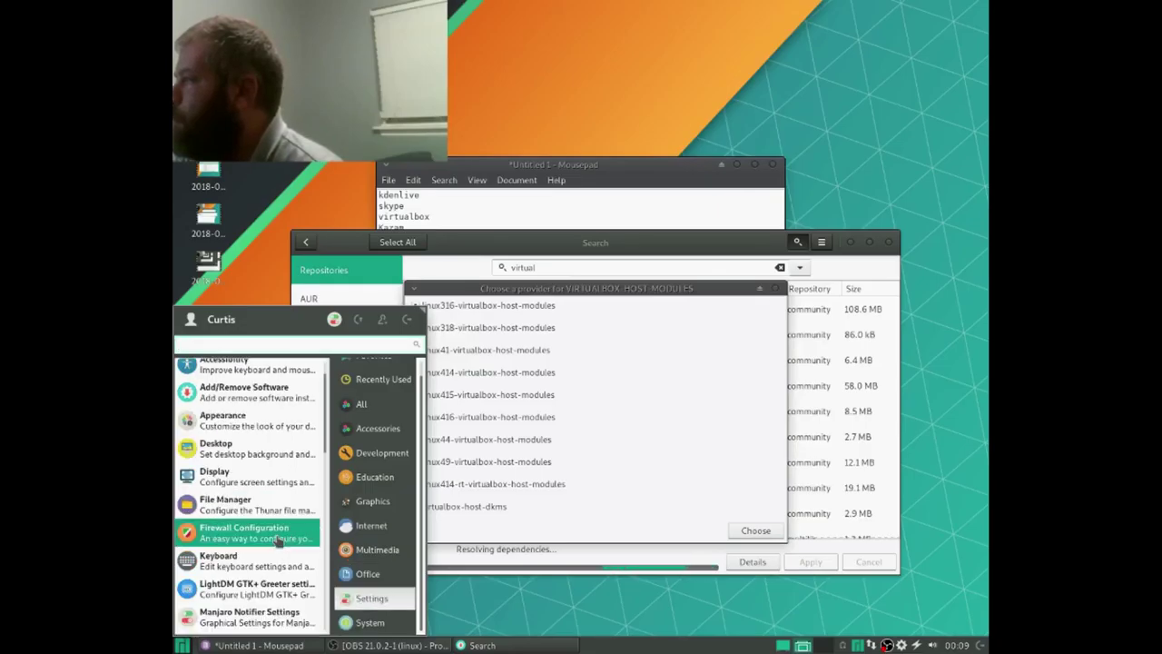
click(277, 568)
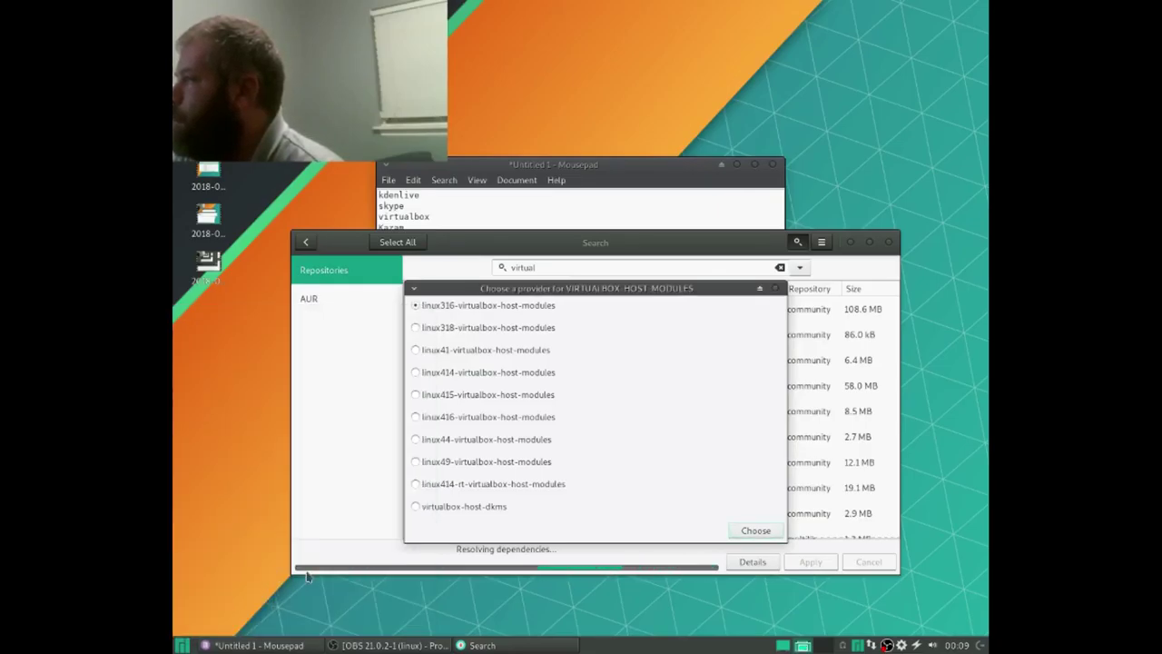
click(647, 300)
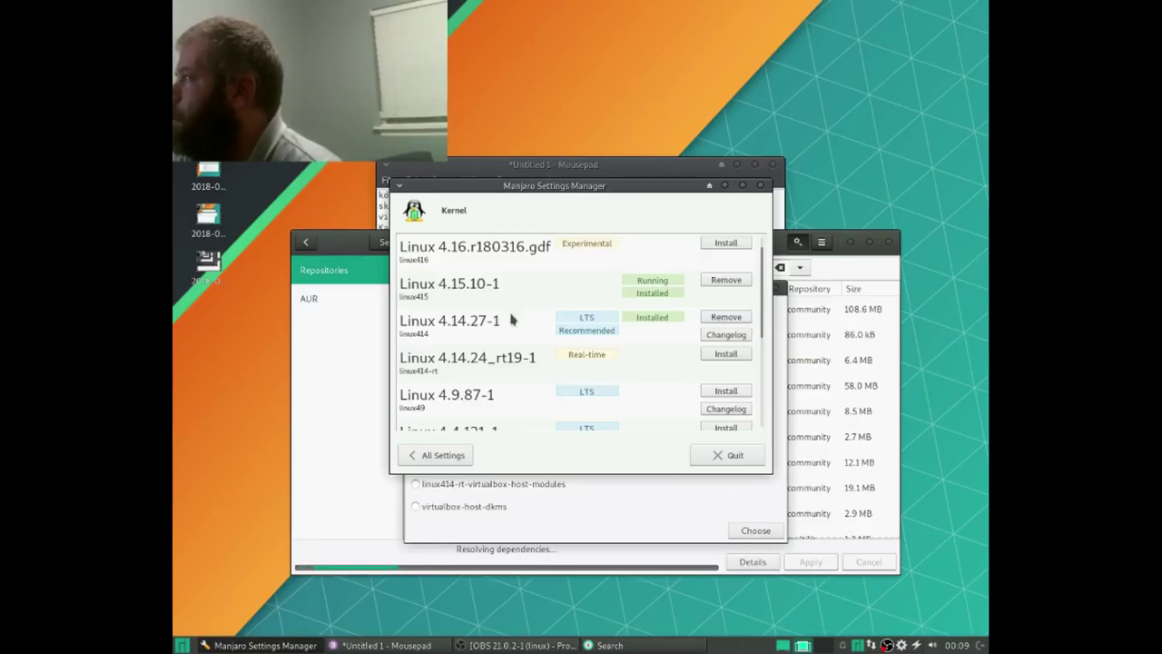
scroll(513, 319, down, 3)
scroll(513, 321, up, 4)
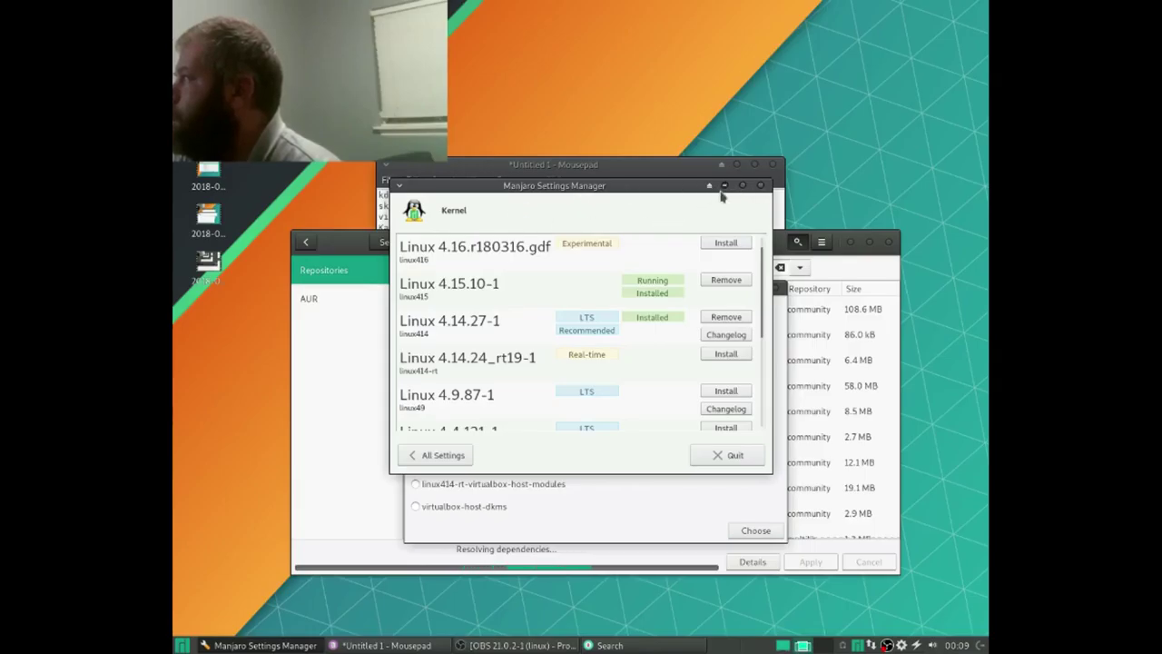
click(762, 186)
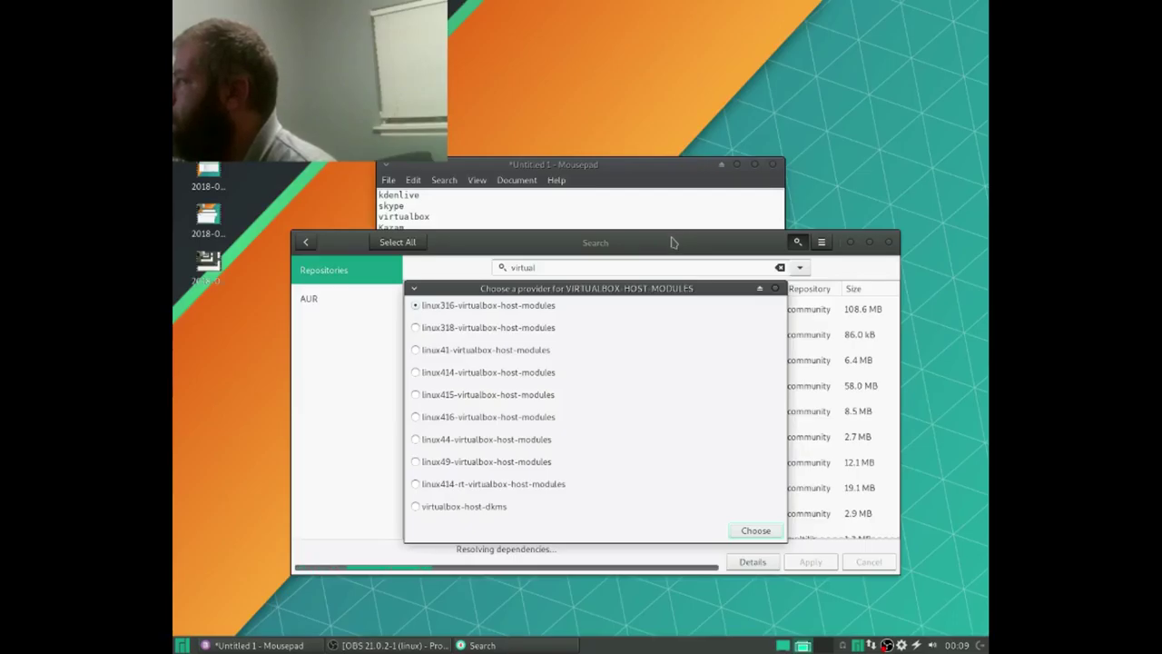
Step: Pick linux316-virtualbox-host-modules as provider, commit the three packages, and view the install log
click(757, 530)
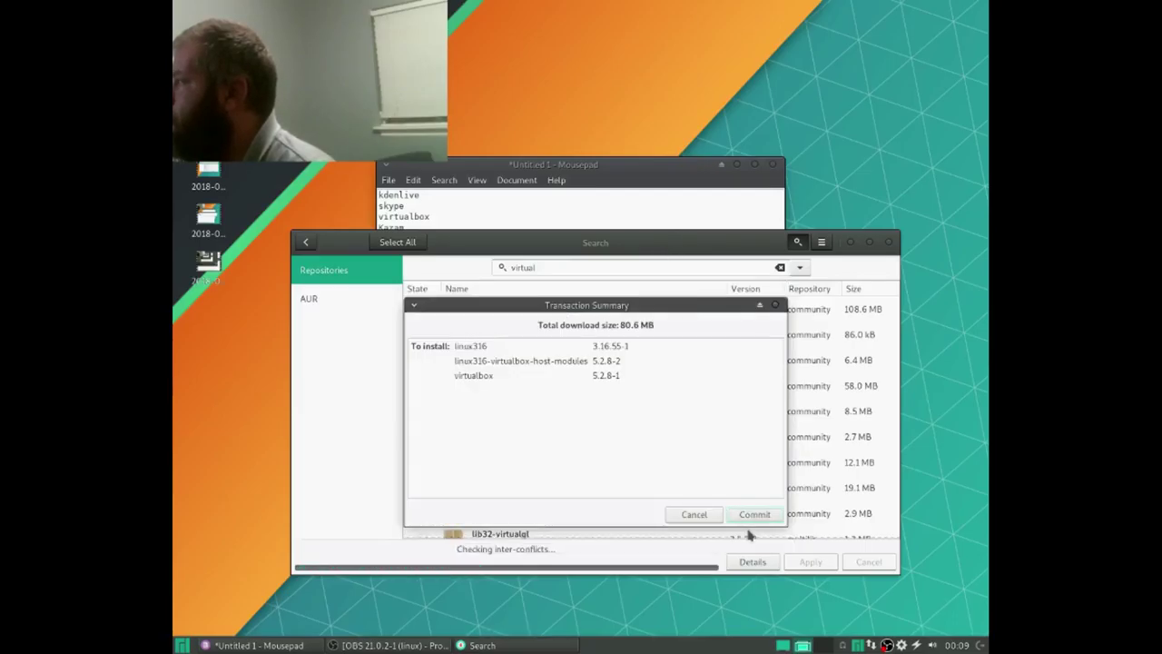
click(752, 515)
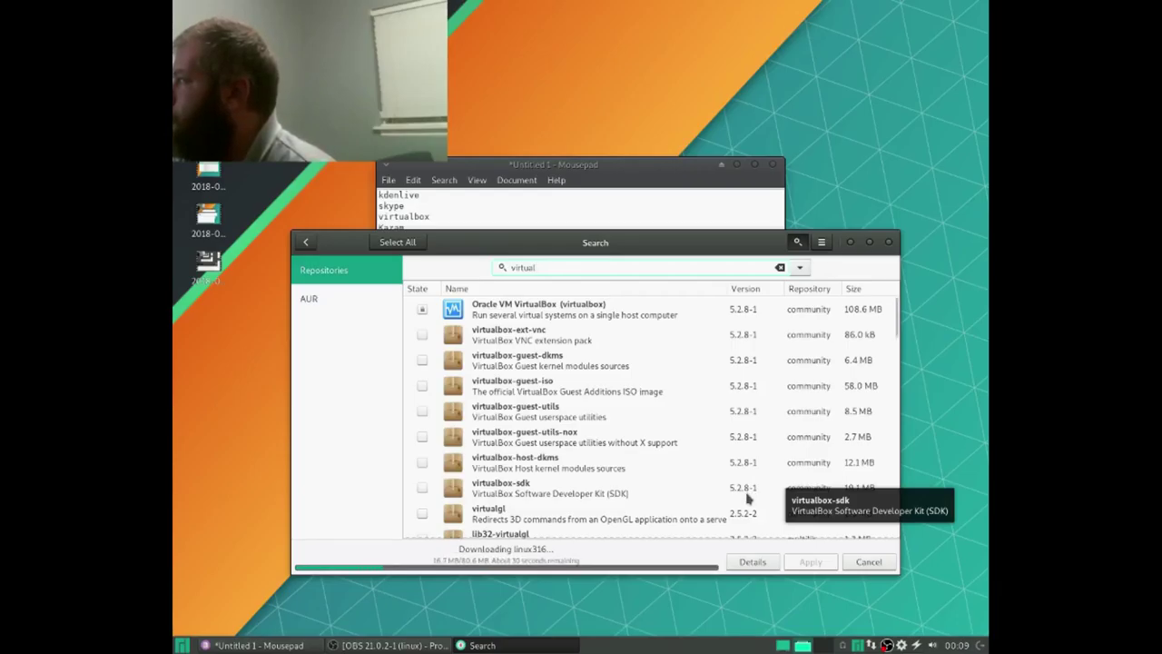
scroll(722, 485, down, 2)
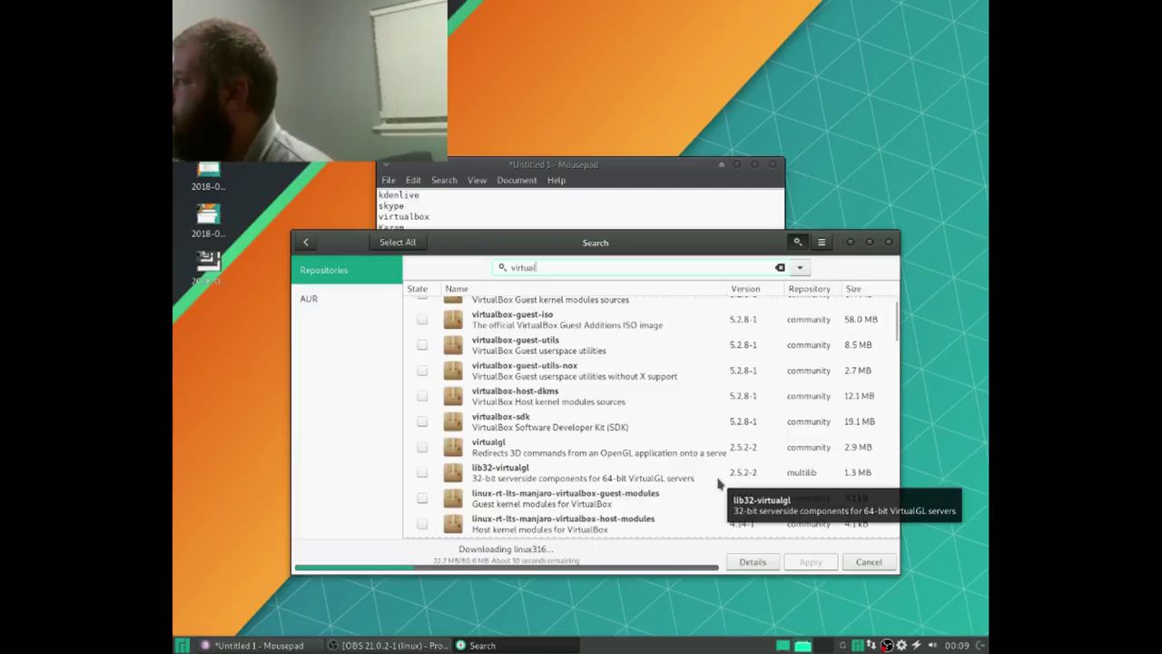
click(757, 558)
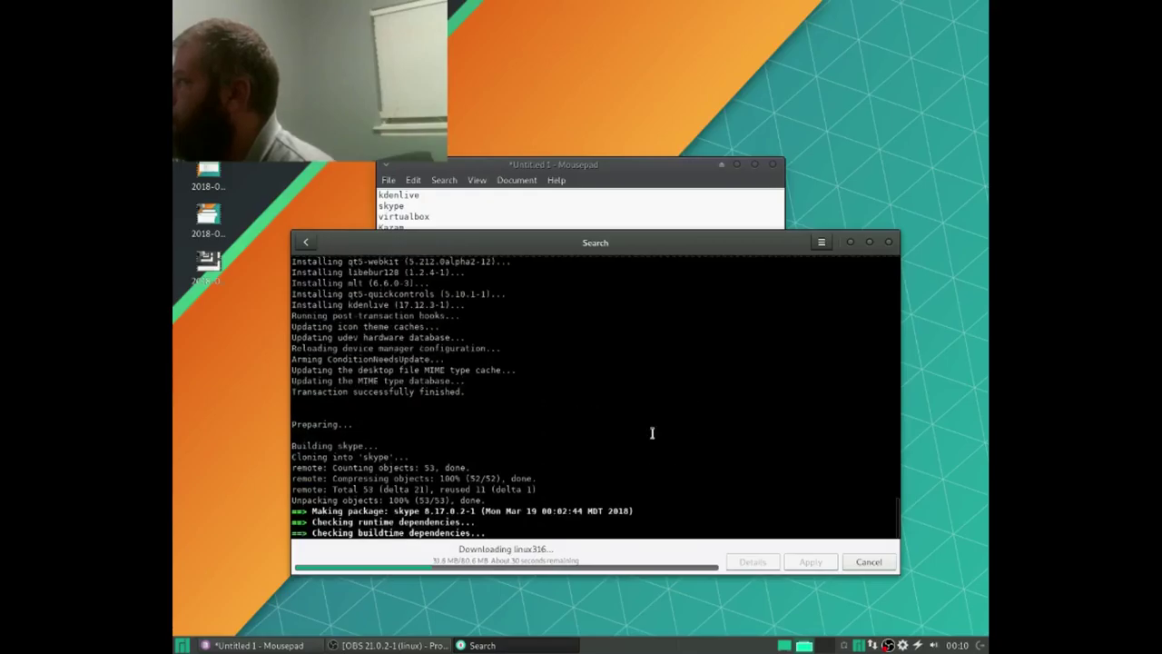
scroll(651, 438, up, 10)
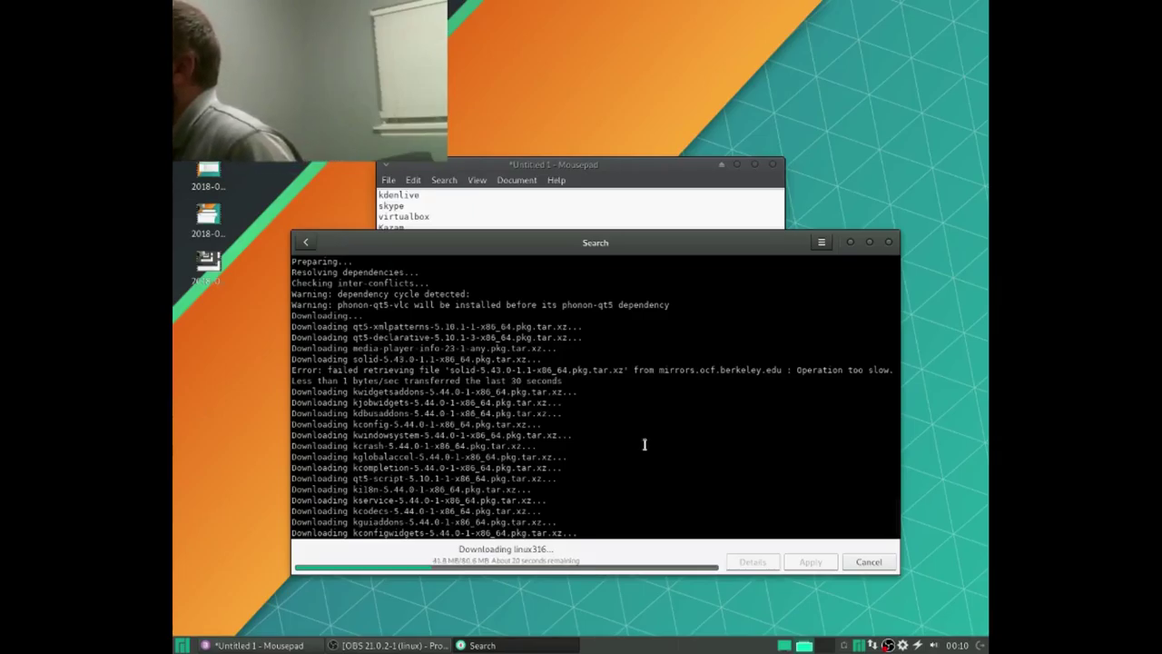
scroll(648, 447, down, 10)
scroll(639, 450, down, 15)
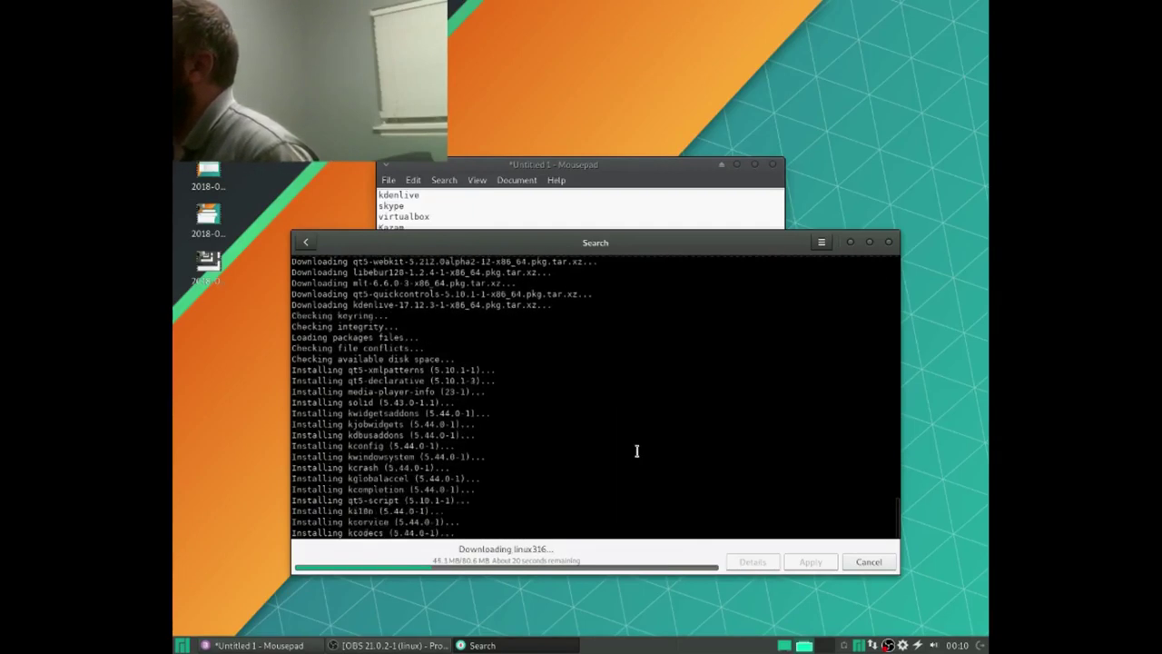
scroll(633, 452, up, 1)
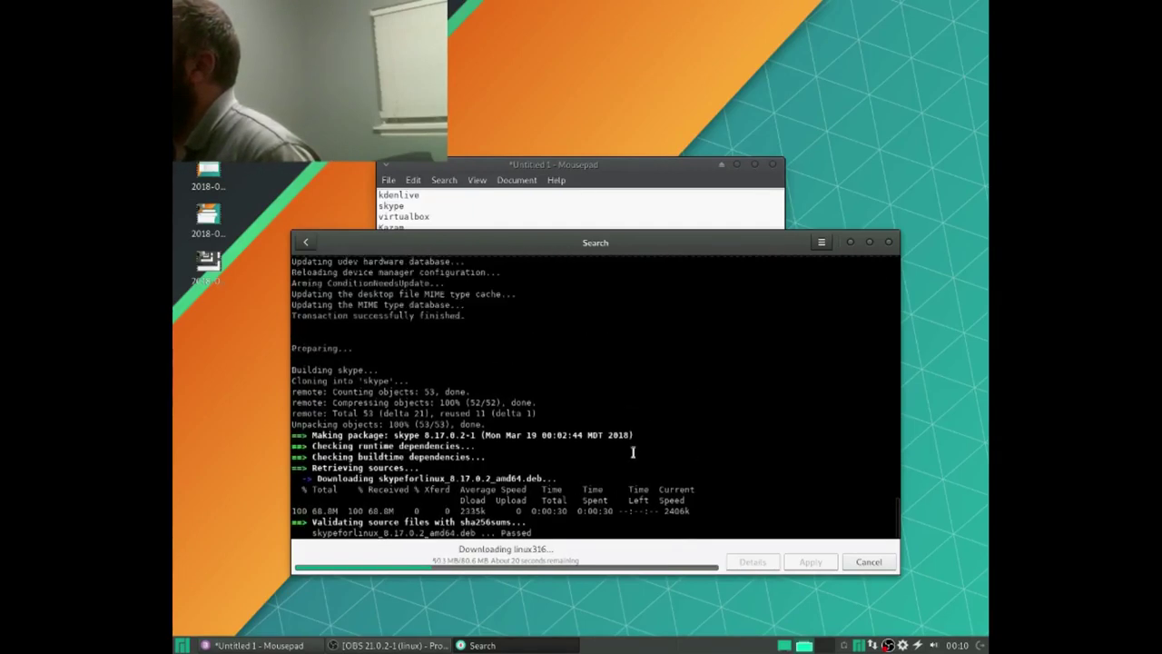